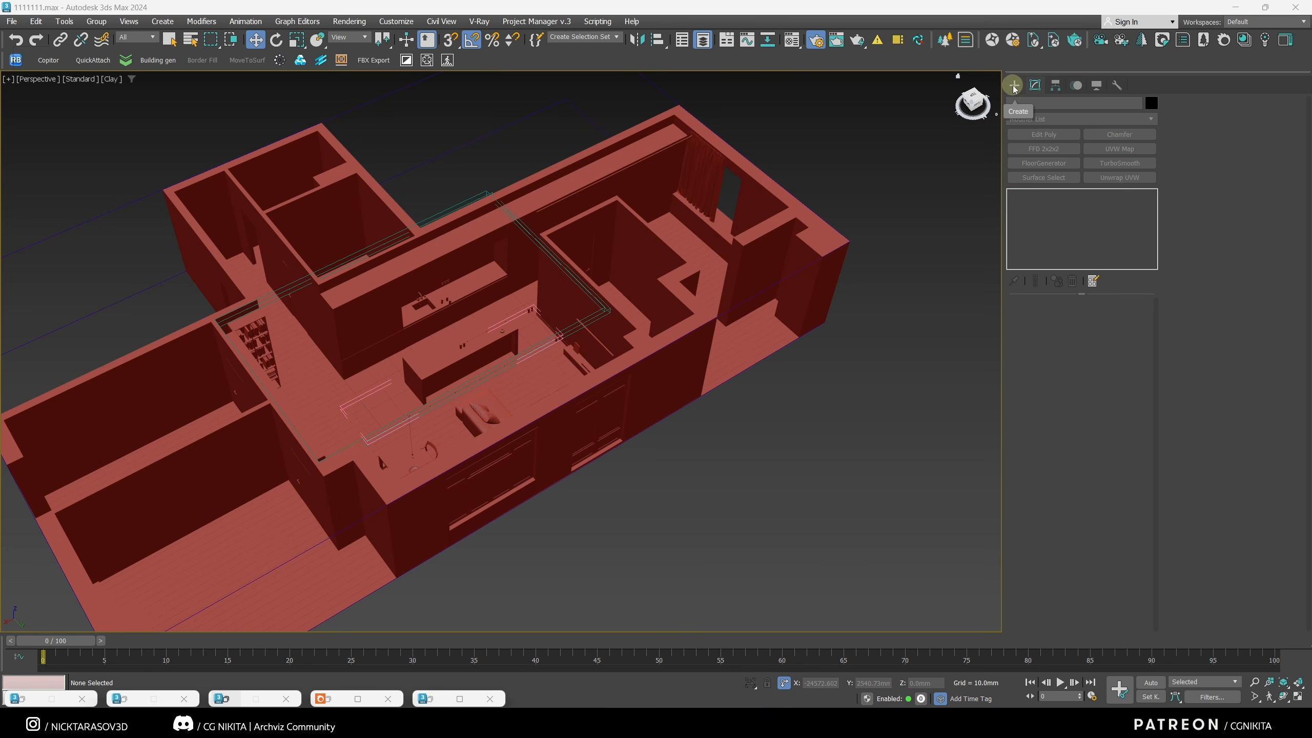
Step: Create a targeted CoronaCam camera outside the apartment's long front wall
left_click(1014, 86)
left_click(1060, 104)
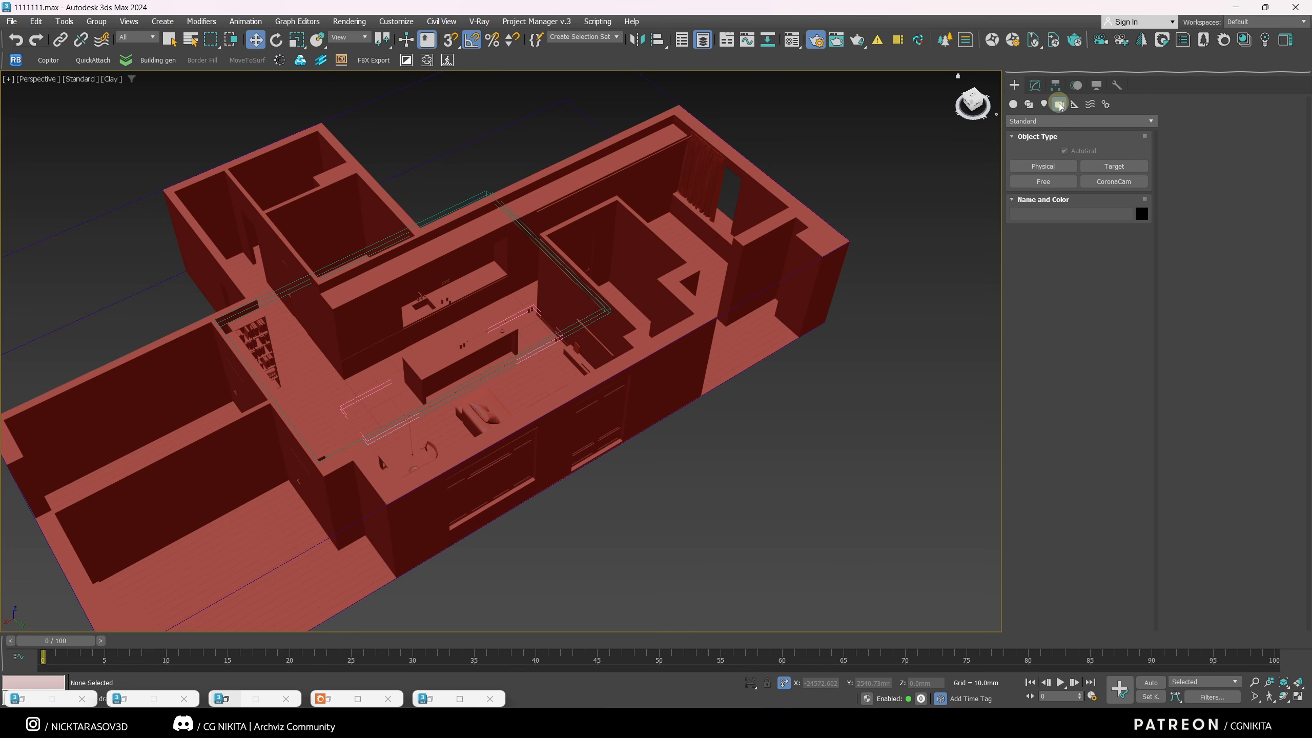
left_click(1112, 181)
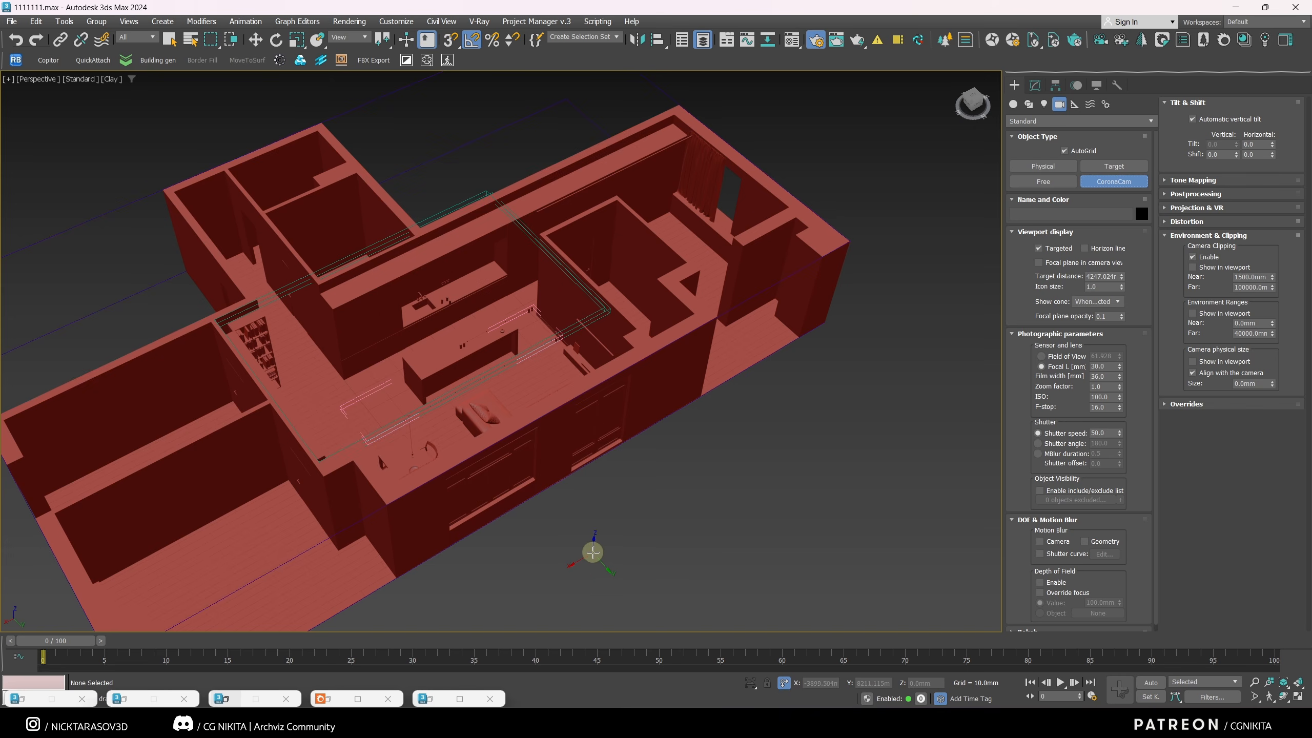
mouse_move(593, 552)
left_mouse_down()
mouse_move(659, 530)
mouse_move(748, 460)
left_mouse_up()
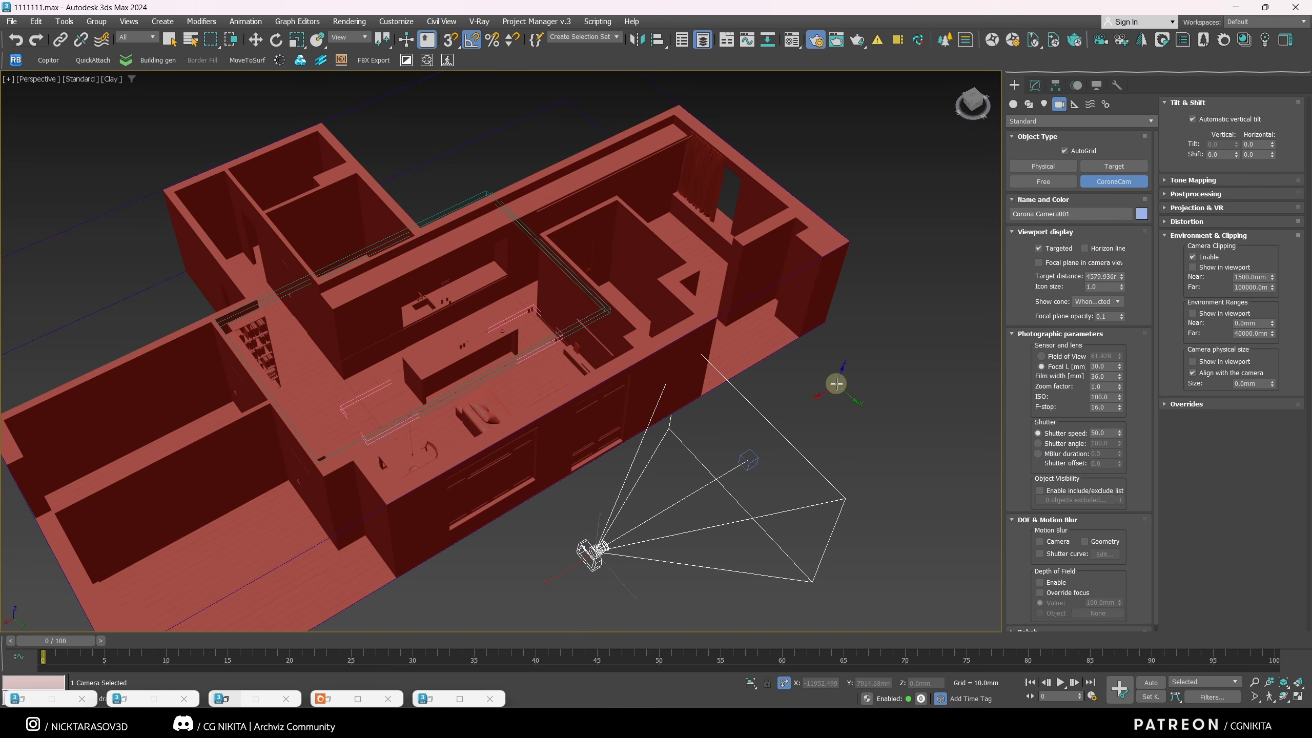
right_click(837, 383)
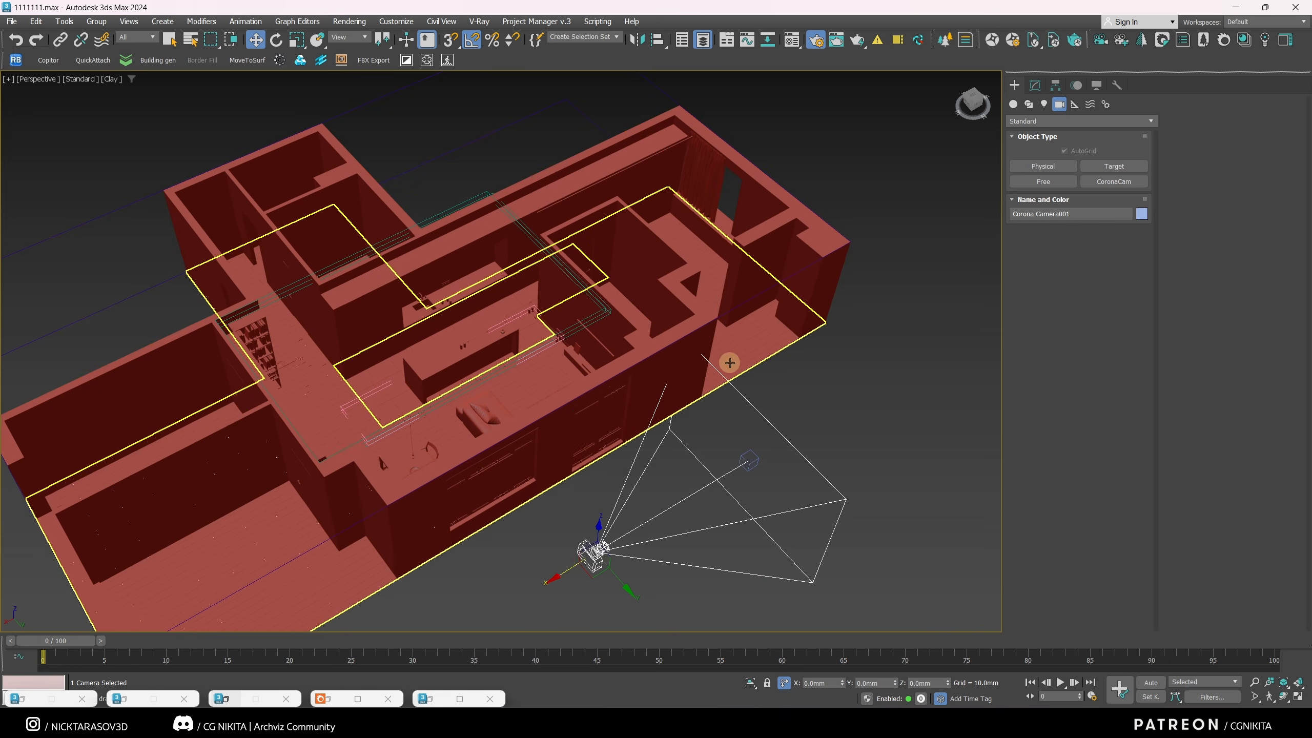
Step: Show two viewports side by side and check the viewport configuration
key("alt+w")
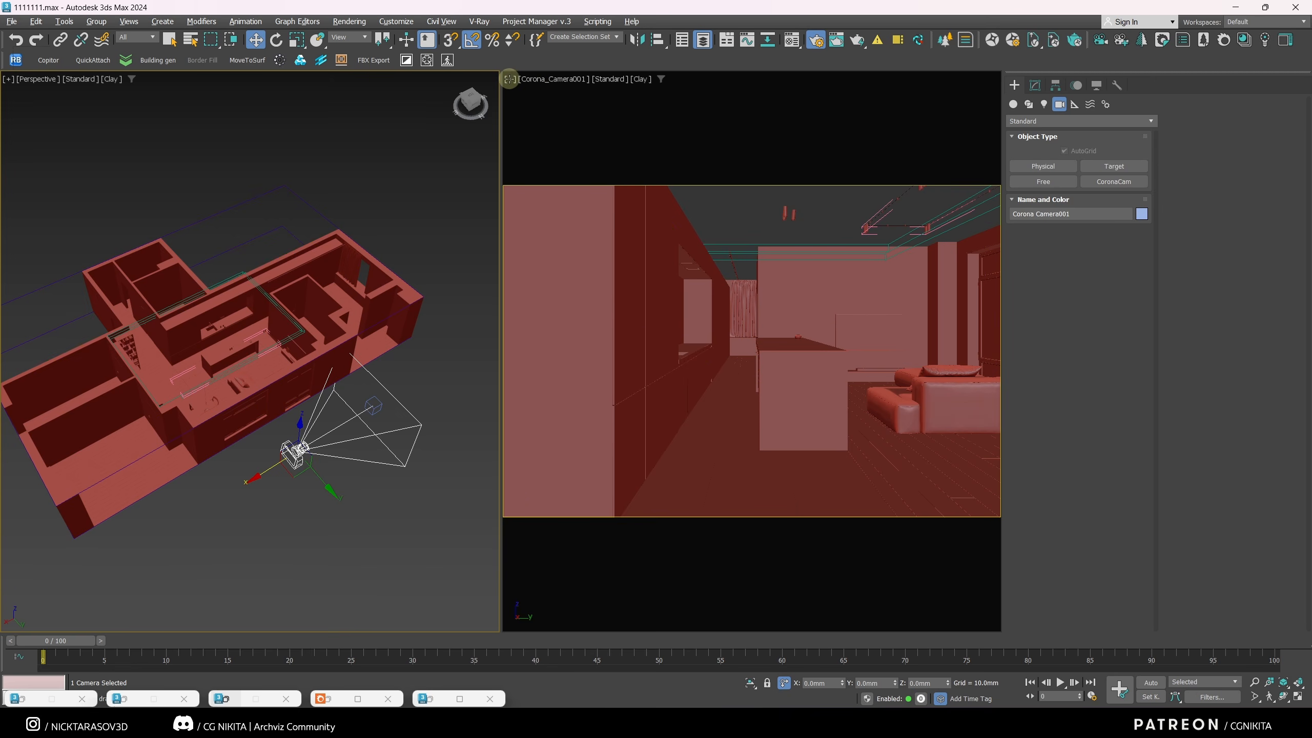
left_click(509, 79)
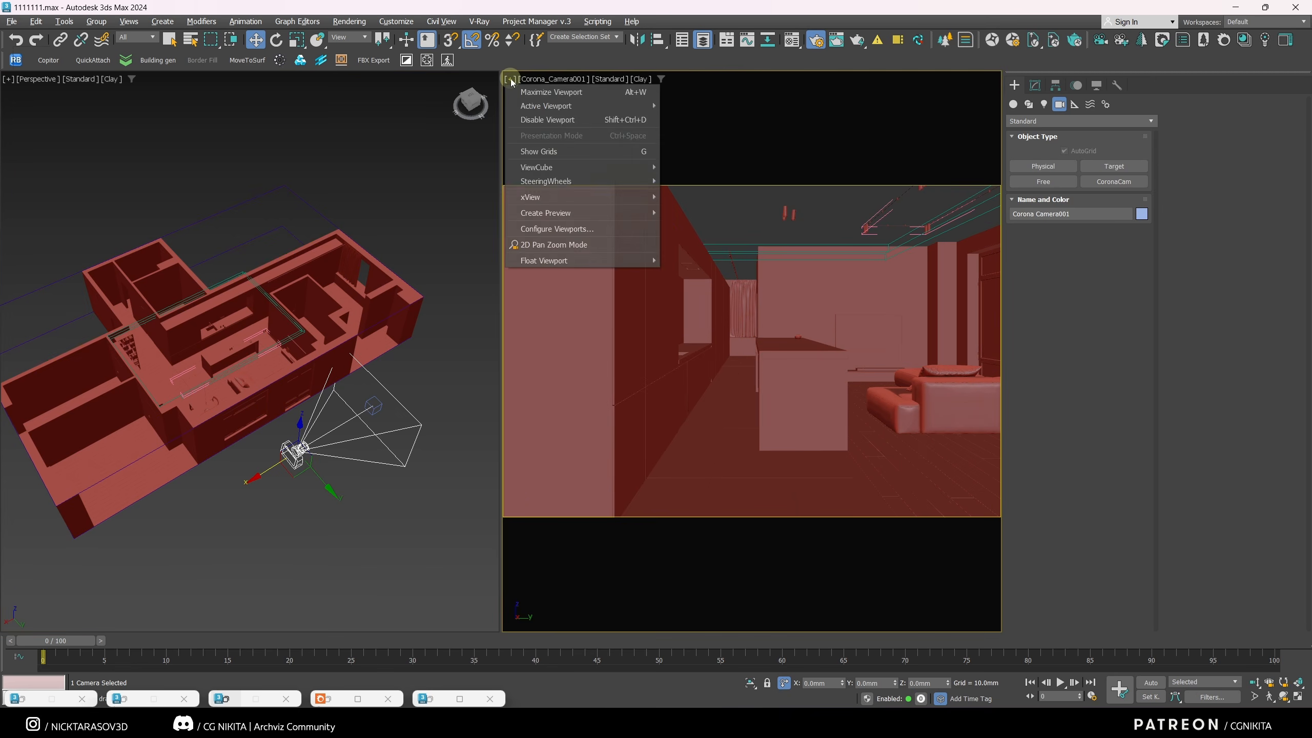
left_click(593, 229)
left_click(580, 207)
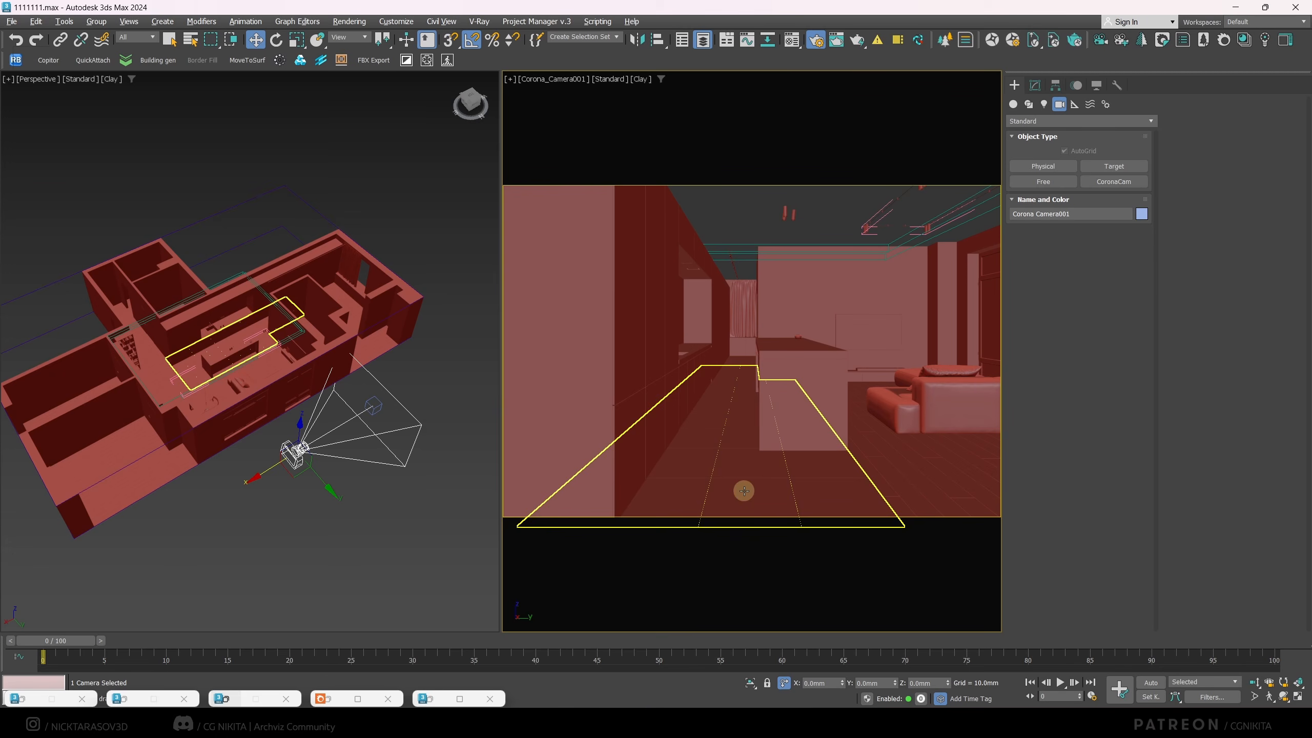
Step: Display the new Corona camera's view in the second viewport and move the camera inside the apartment
left_click(293, 460)
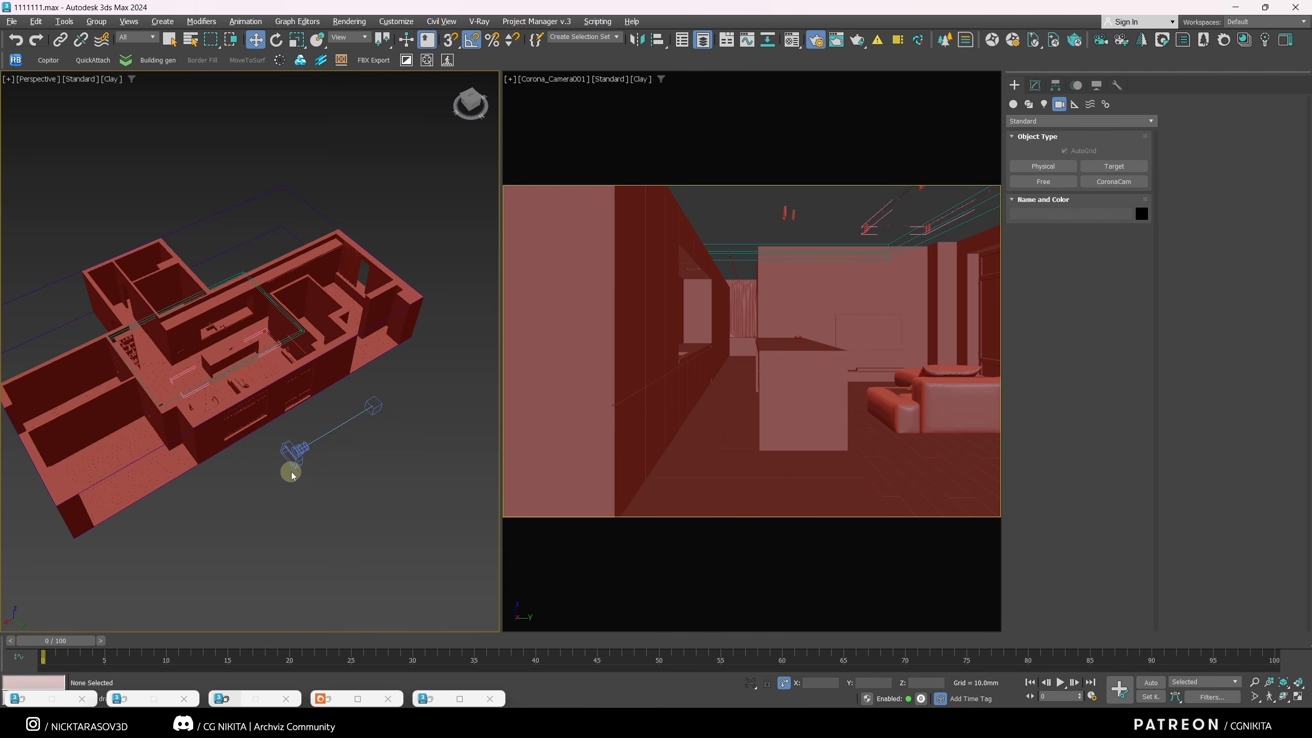
left_click(1031, 85)
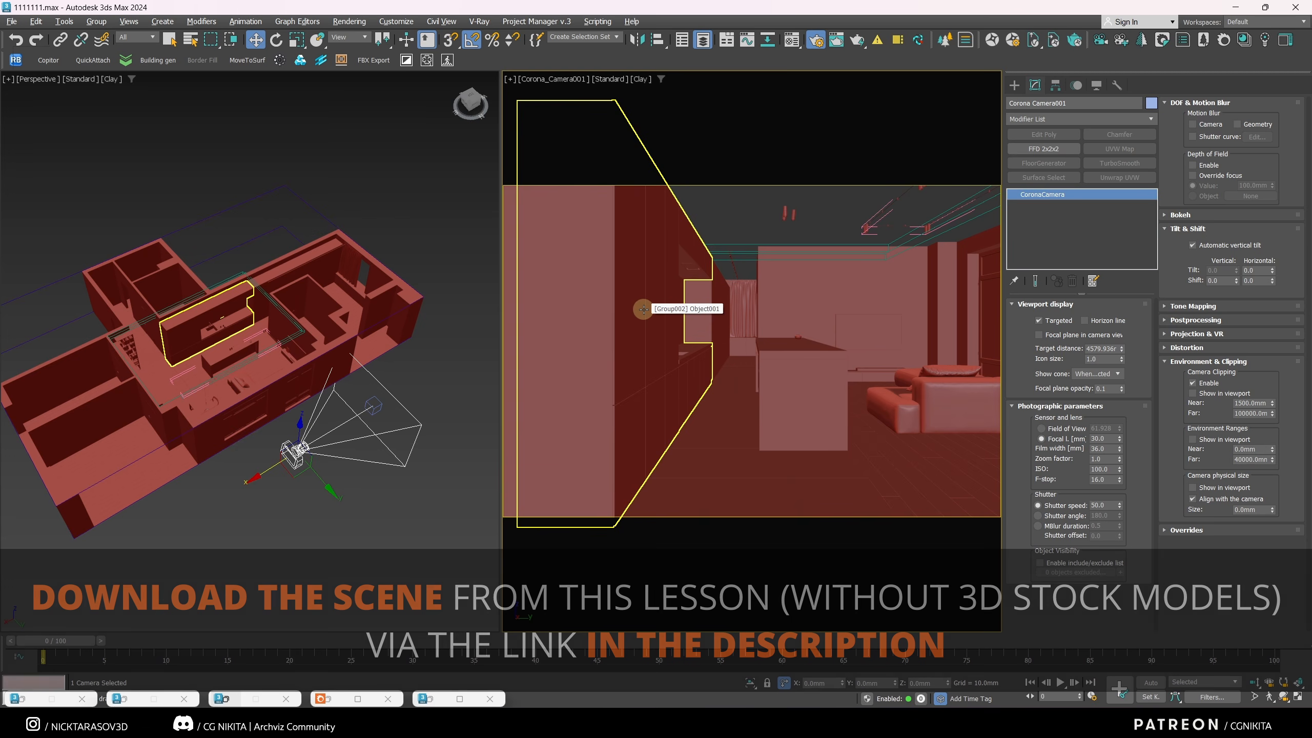
key("c")
middle_click(379, 430)
middle_click_drag(233, 440, 309, 473, "alt")
left_click_drag(341, 486, 230, 402)
middle_click_drag(225, 398, 227, 417)
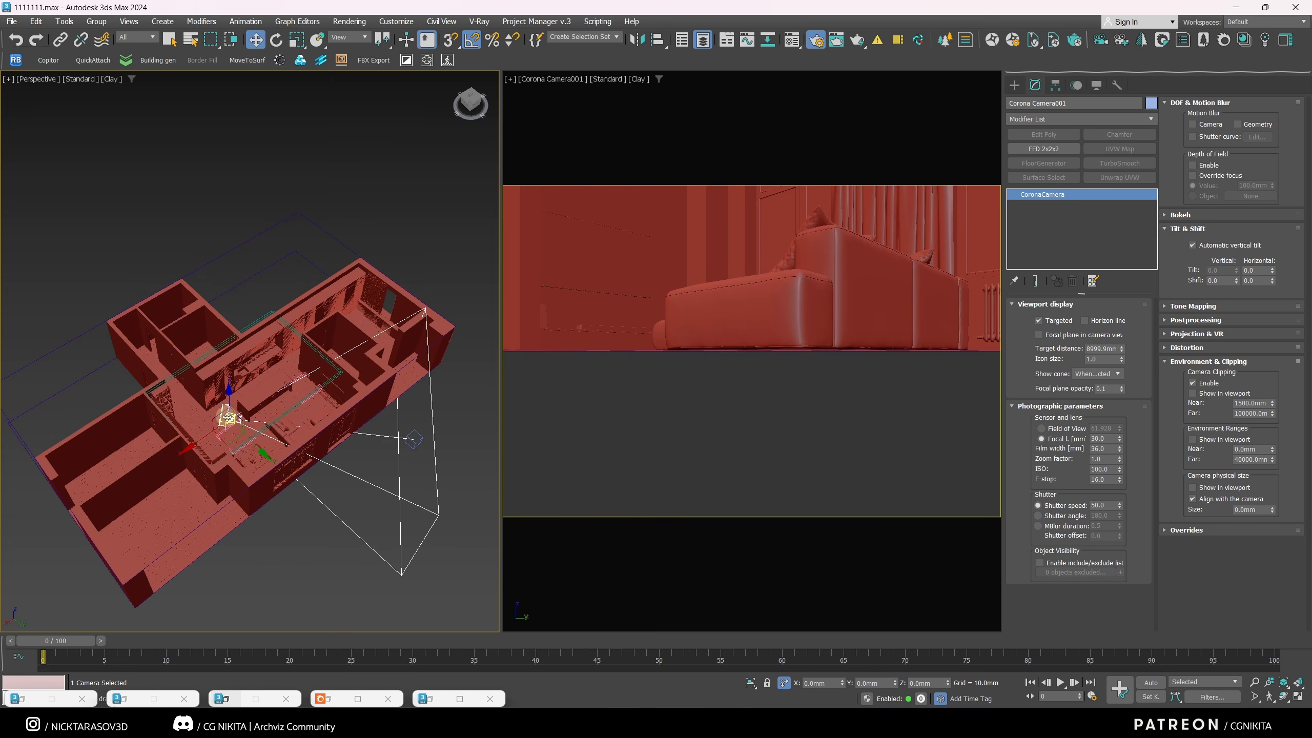
Step: Move the camera's target into the kitchen passage and refine its position in the wireframe top view
left_click(413, 443)
left_click_drag(413, 446, 315, 370)
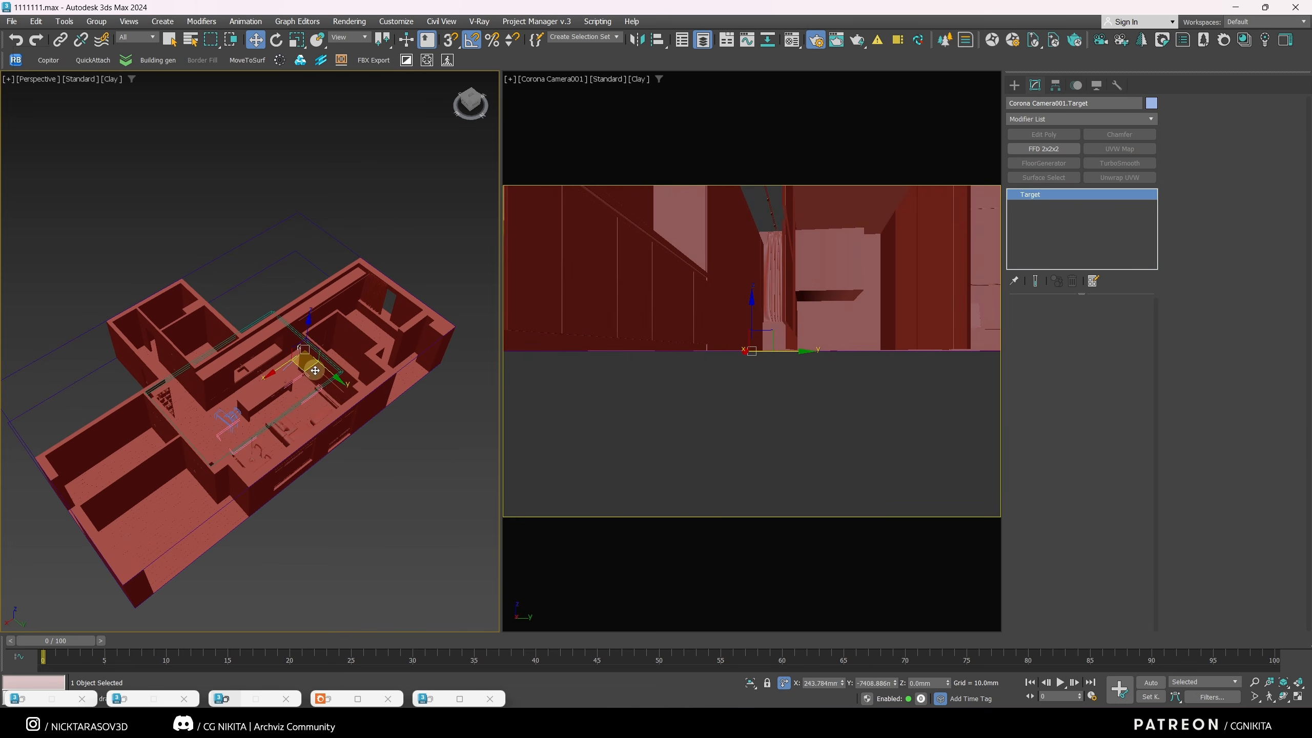
key("t")
scroll(293, 401, "down", 5)
key("F3")
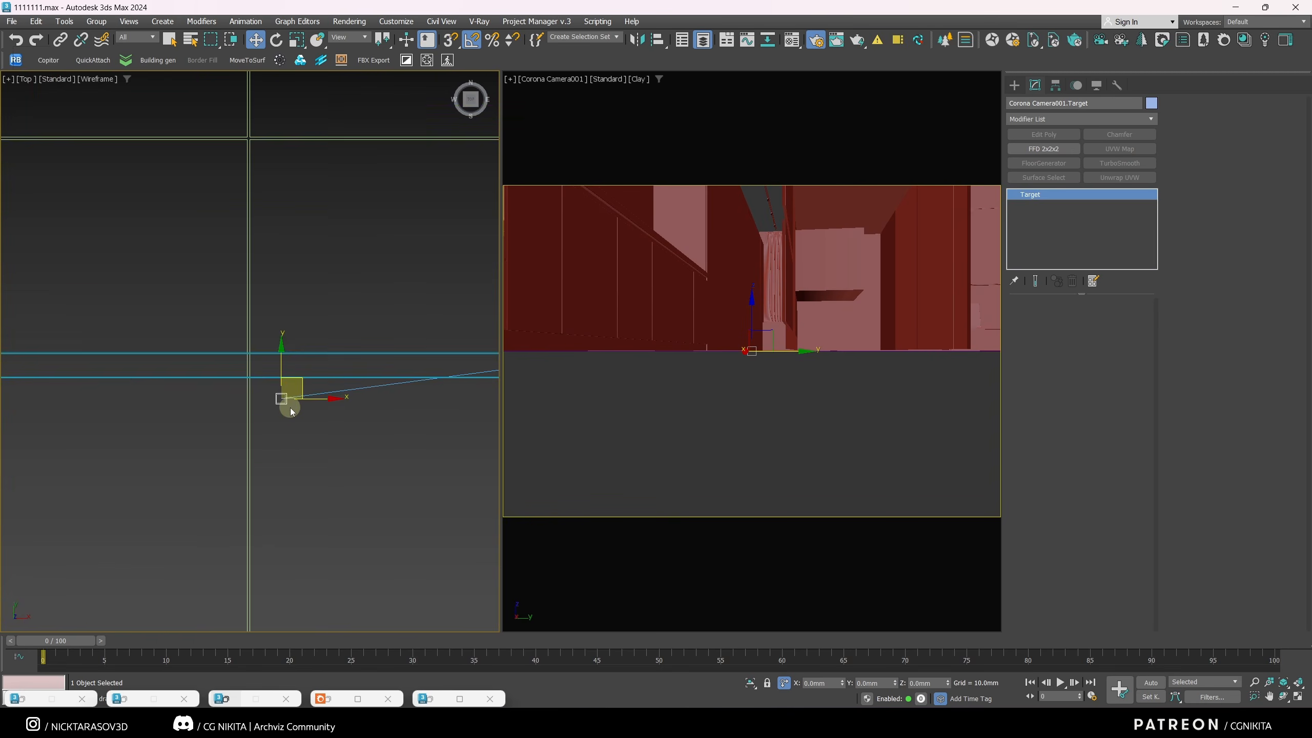
scroll(291, 411, "down", 5)
scroll(228, 418, "up", 3)
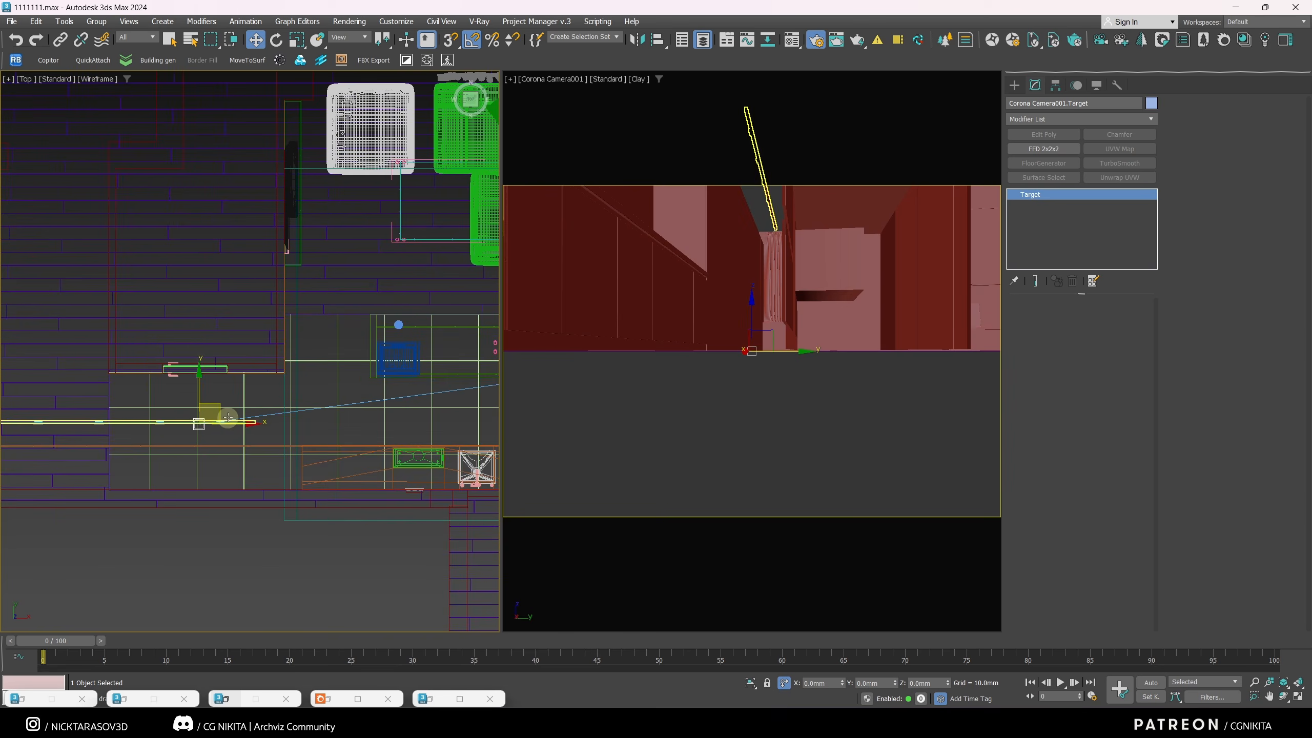
left_click_drag(217, 415, 163, 394)
Step: Reposition the camera itself in the top view so it looks along the kitchen passage
middle_click_drag(292, 403, 106, 429)
left_click(438, 393)
left_click_drag(433, 365, 399, 319)
Step: Raise the camera and its target to the same height above the floor in the front view
key("f")
middle_click_drag(279, 383, 400, 374)
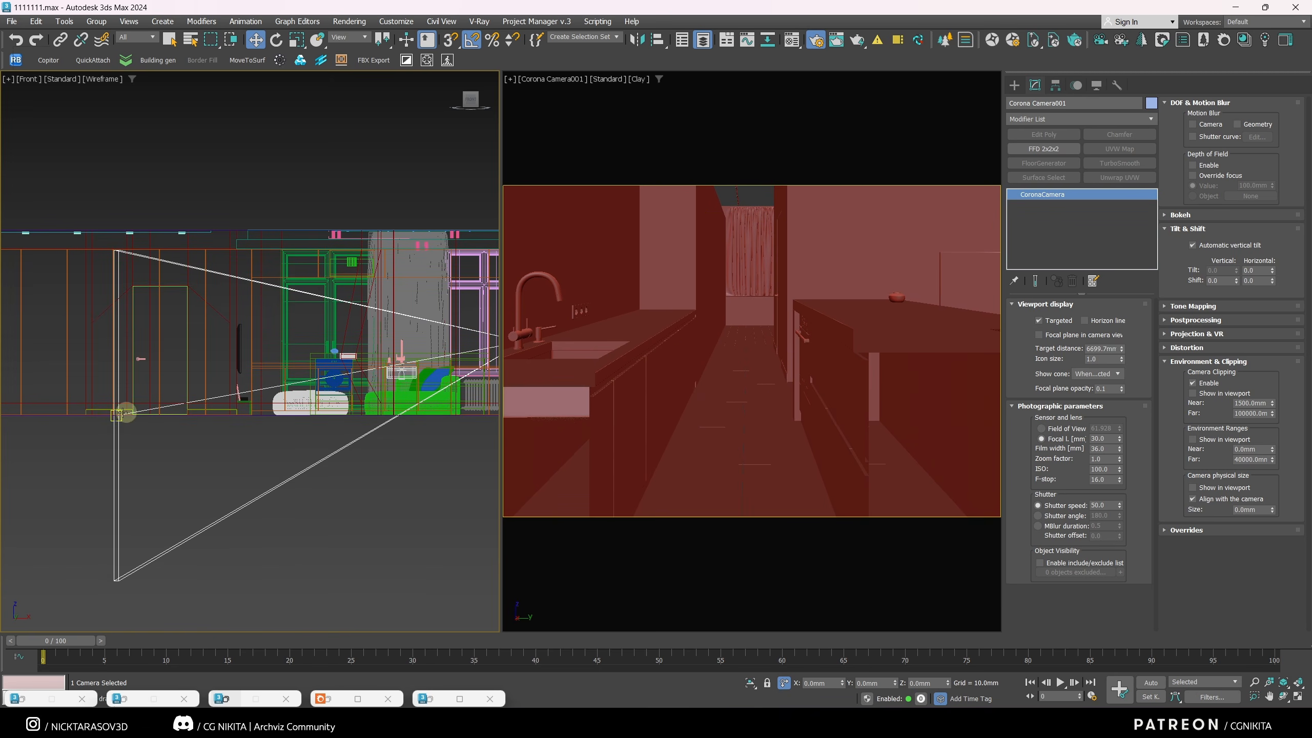
left_click_drag(117, 421, 117, 337)
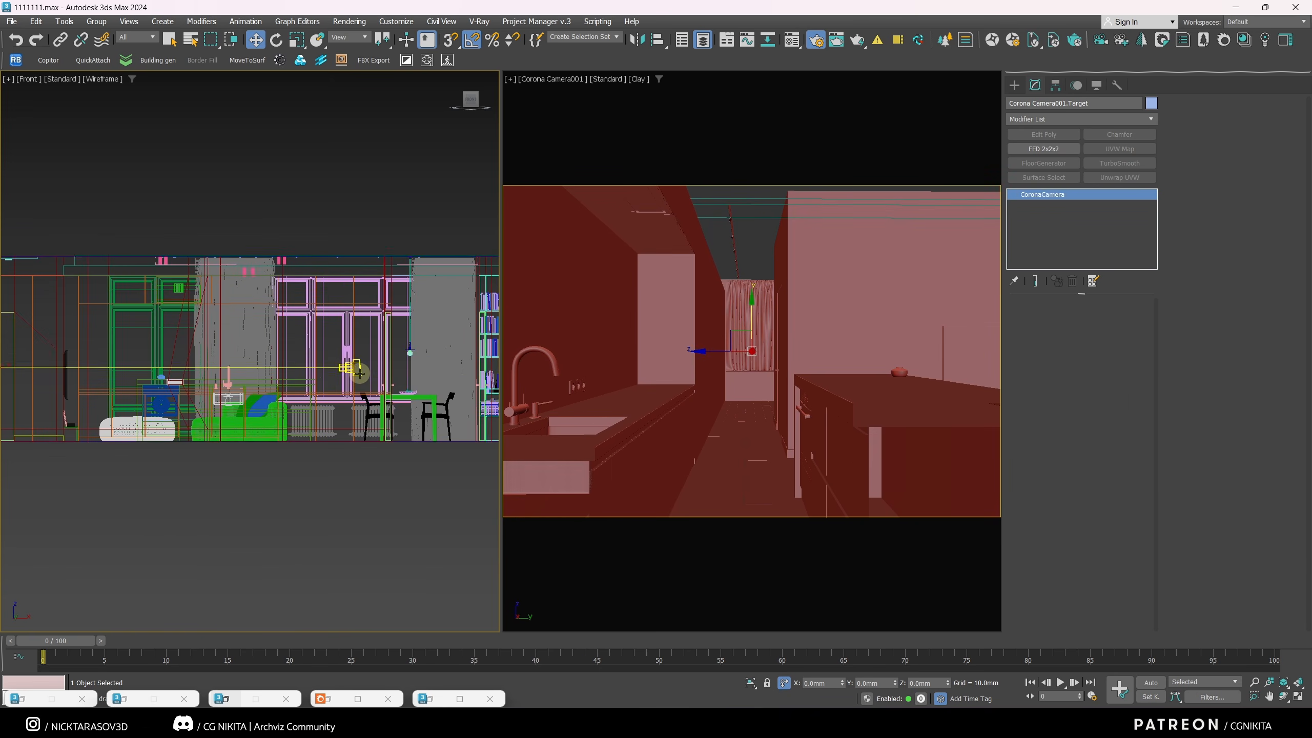
Step: Move the camera back from the kitchen to the face of the bookcase in the top view
key("t")
scroll(322, 387, "down", 2)
left_click_drag(284, 399, 387, 344)
scroll(323, 406, "up", 2)
scroll(269, 418, "up", 2)
middle_click_drag(51, 385, 158, 391)
Step: Shift the camera's target in the top view so that it lines up straight with the camera
left_click(94, 396)
mouse_move(97, 369)
left_mouse_down()
mouse_move(113, 329)
mouse_move(113, 357)
left_mouse_up()
scroll(349, 393, "up", 5)
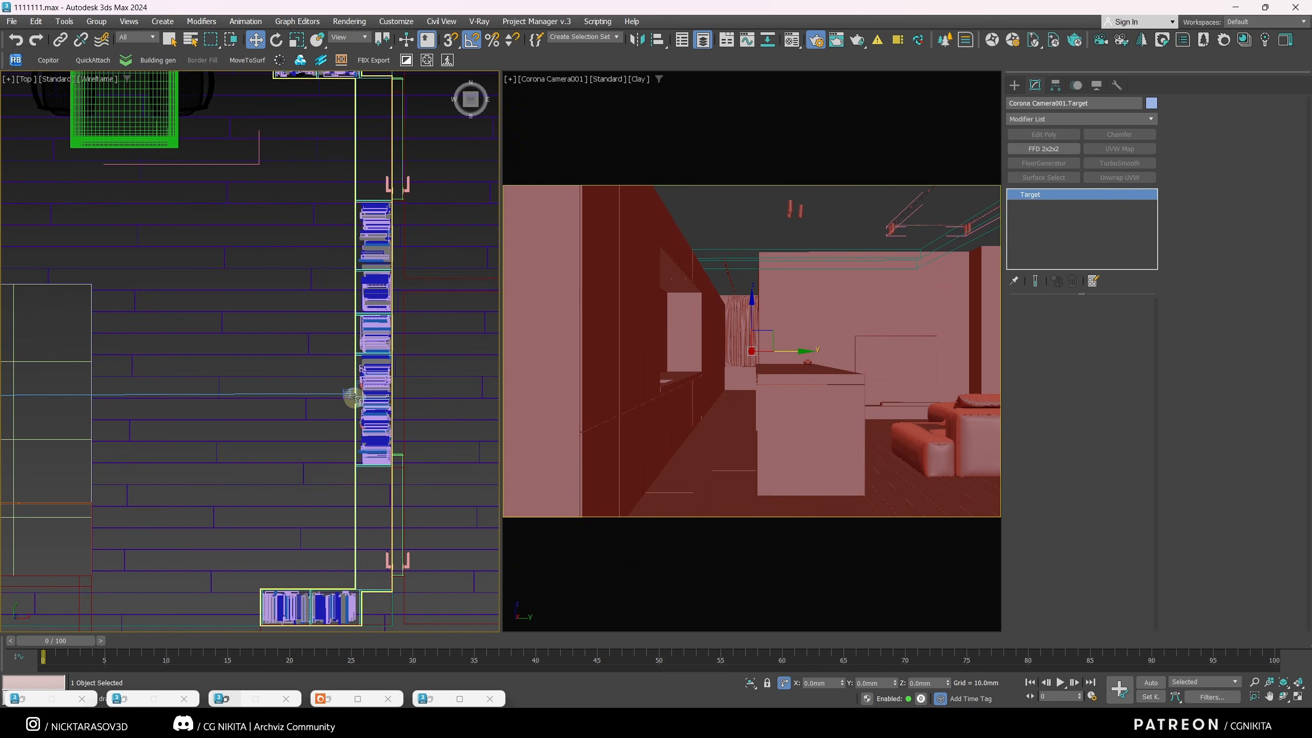
Step: Set the camera's clipping to near 0 mm and far 82000 mm, and toggle its automatic vertical tilt
left_click(350, 392)
scroll(346, 387, "up", 4)
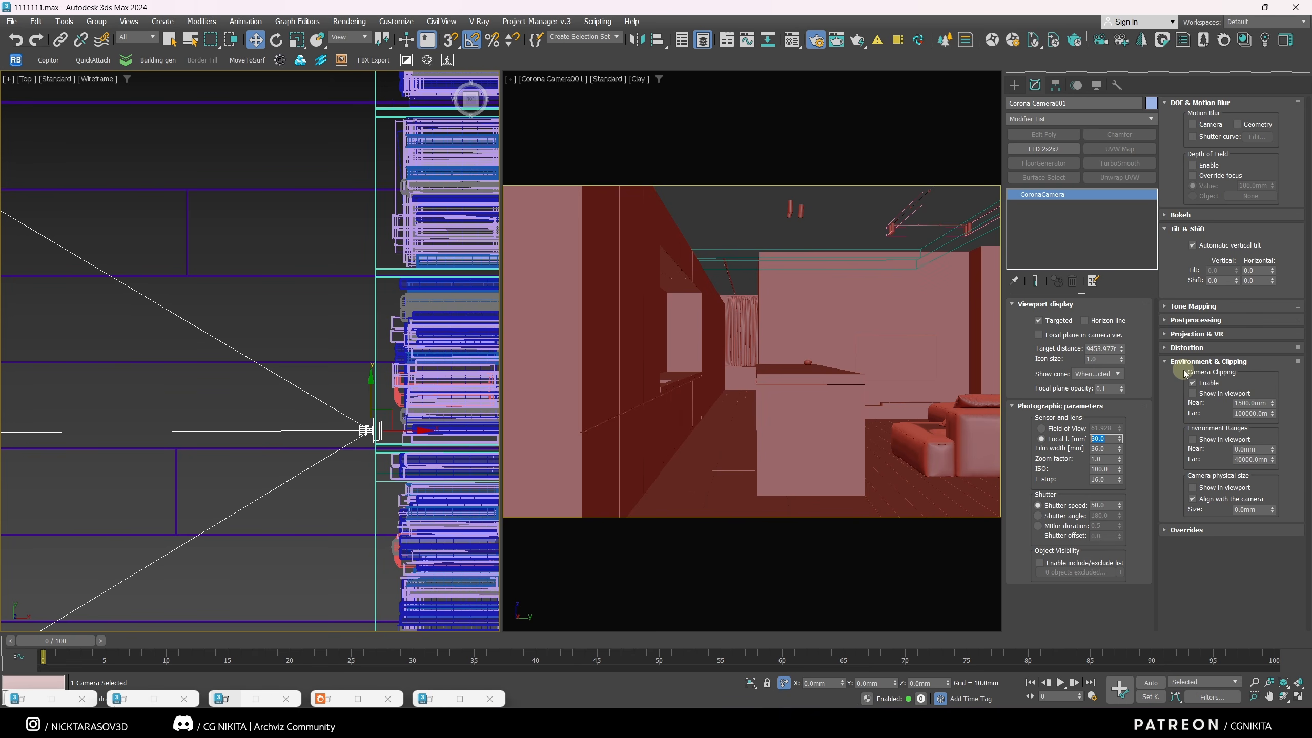
left_click(1193, 383)
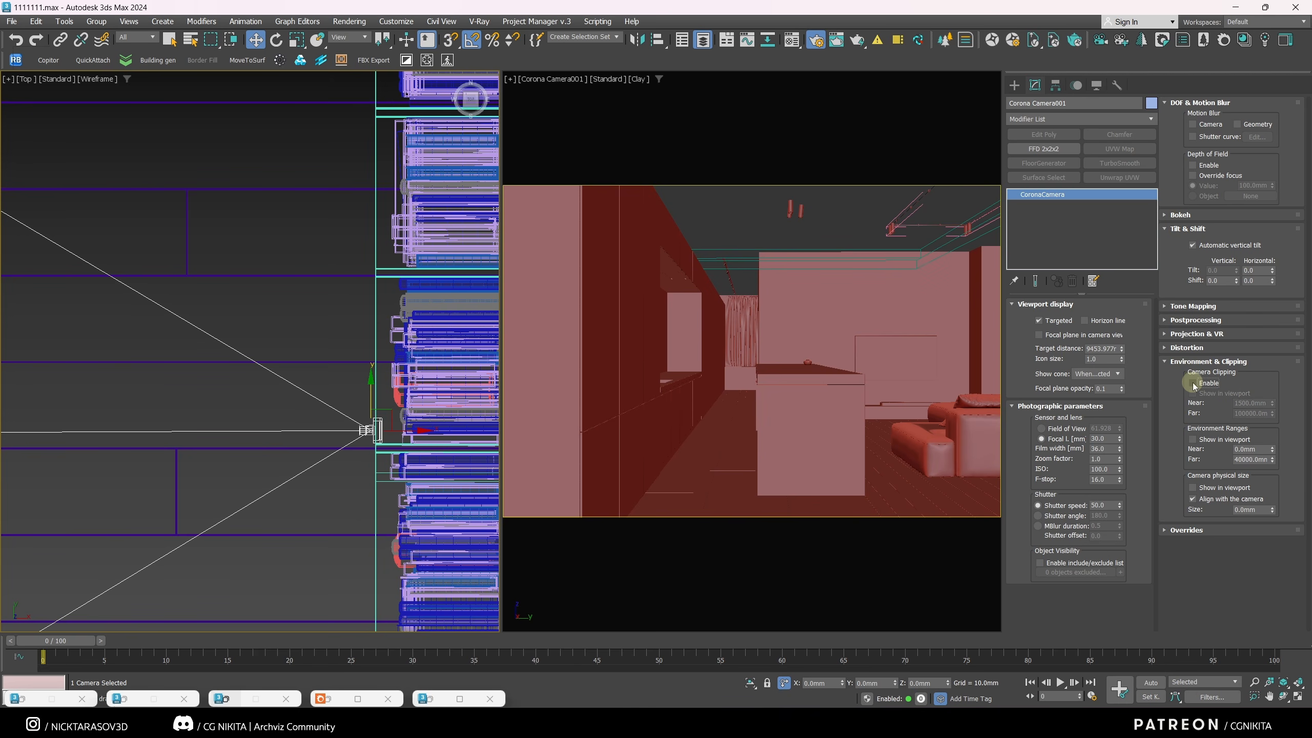
left_click(1193, 383)
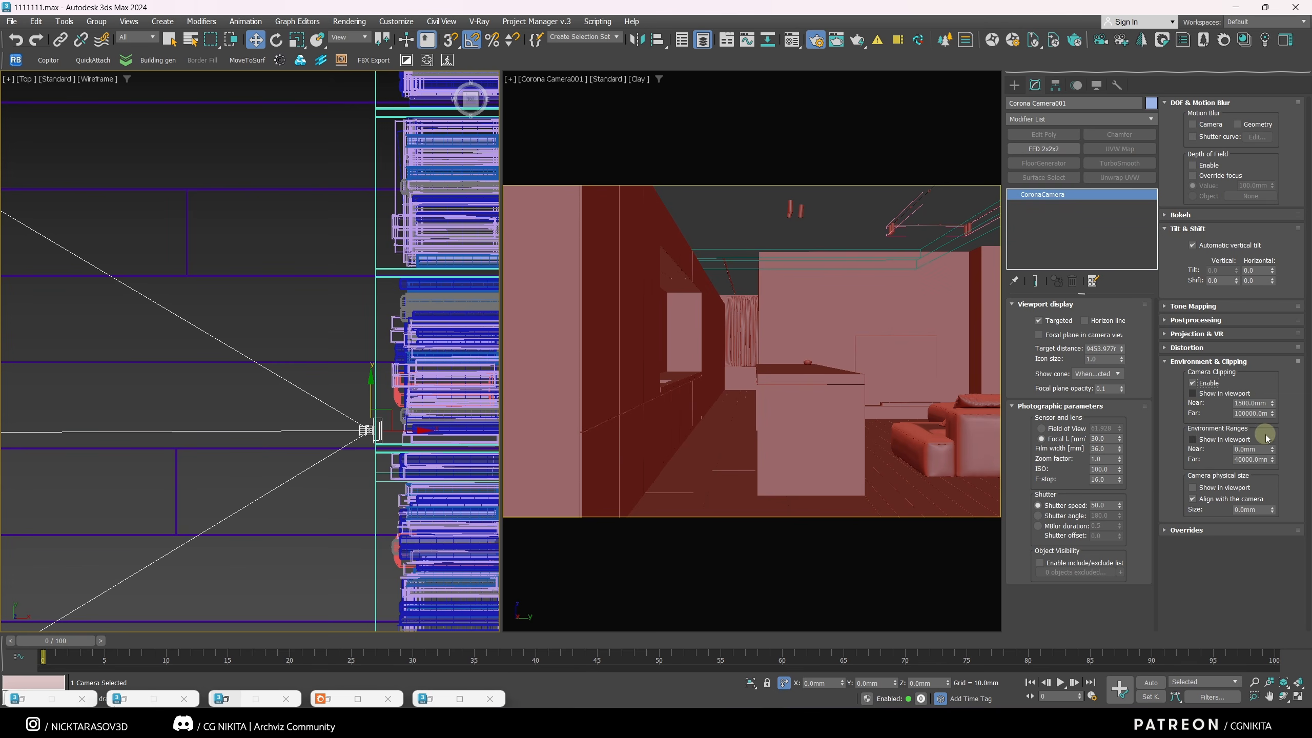
mouse_move(1272, 403)
left_mouse_down()
mouse_move(1257, 379)
mouse_move(1260, 310)
mouse_move(1258, 405)
left_mouse_up()
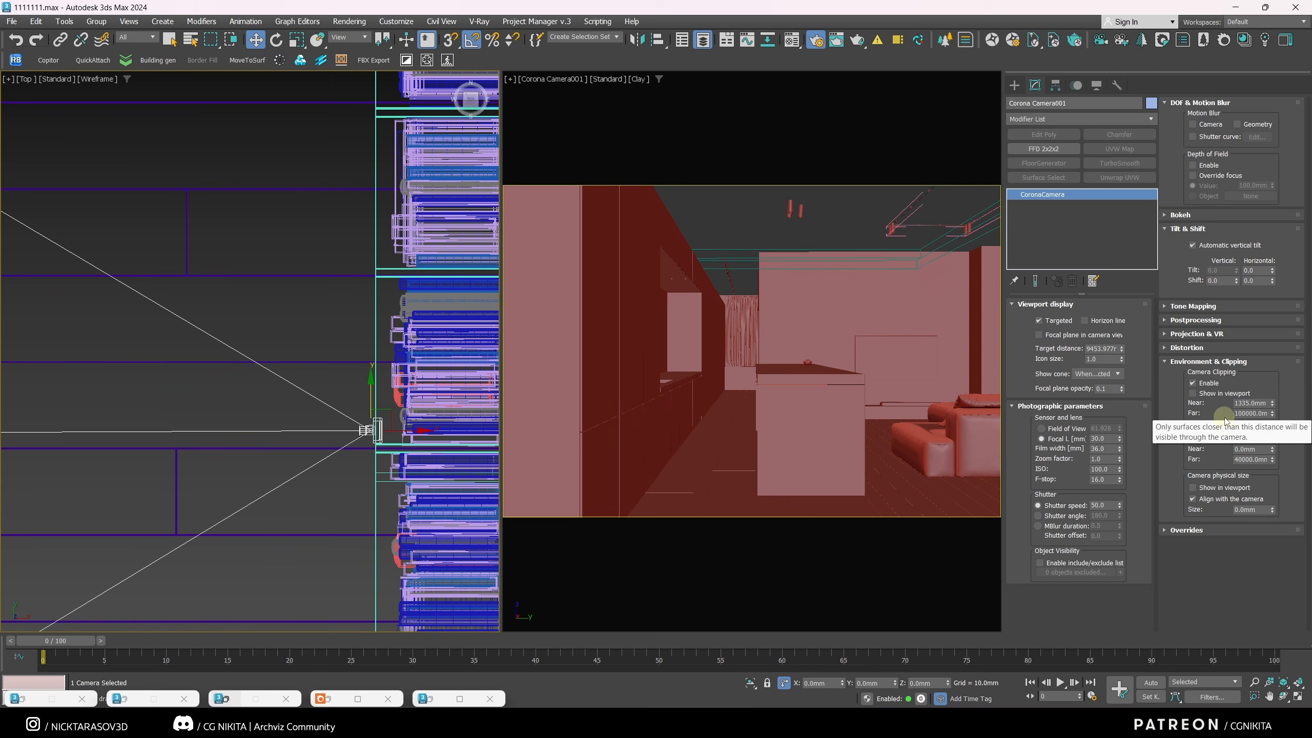
mouse_move(1272, 414)
left_mouse_down()
mouse_move(1269, 478)
mouse_move(1269, 416)
left_mouse_up()
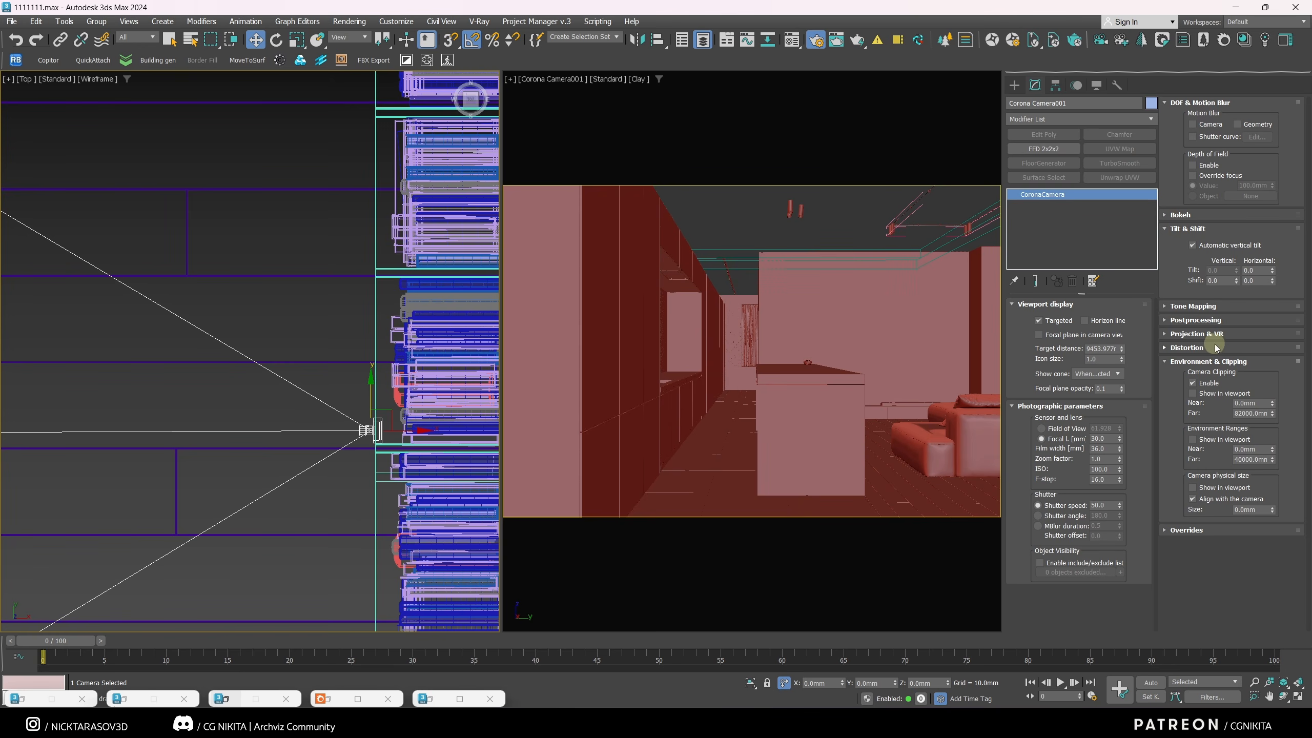
left_click(1192, 246)
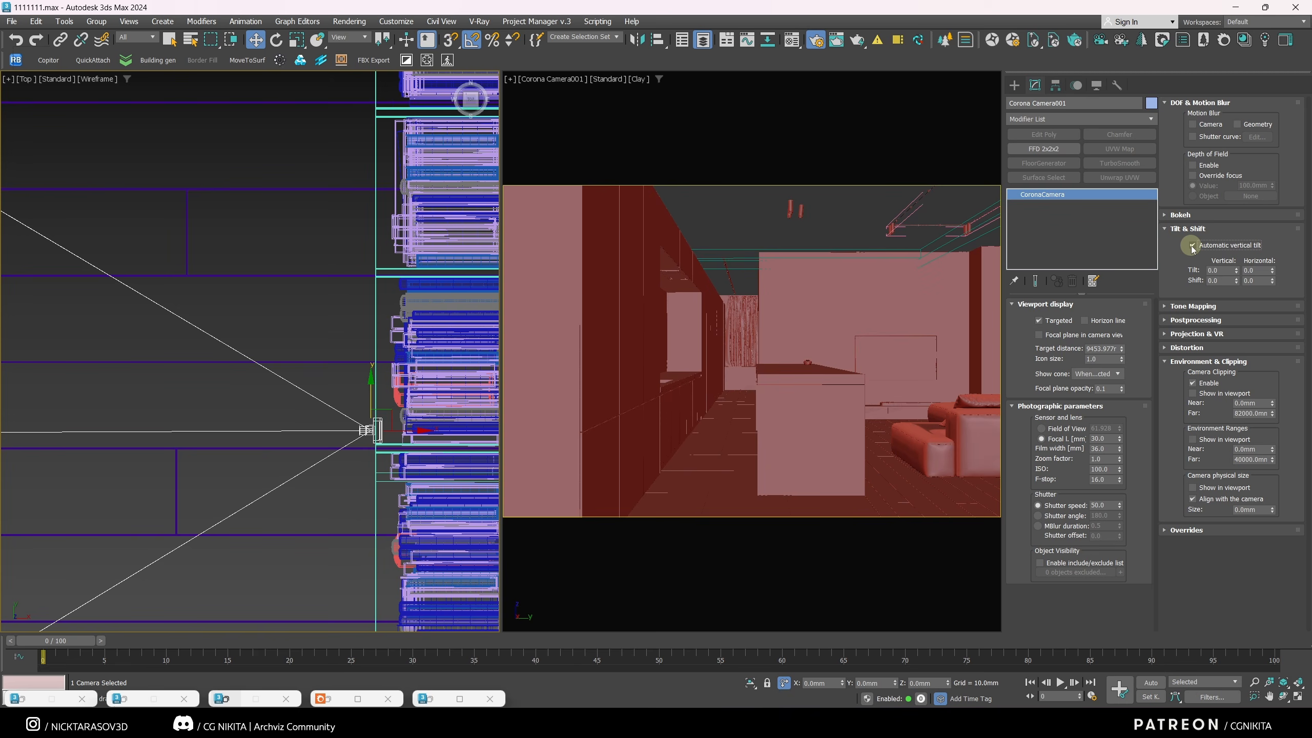
Step: Move the camera back through the bookcase so it stands behind it in the top view
scroll(246, 463, "down", 3)
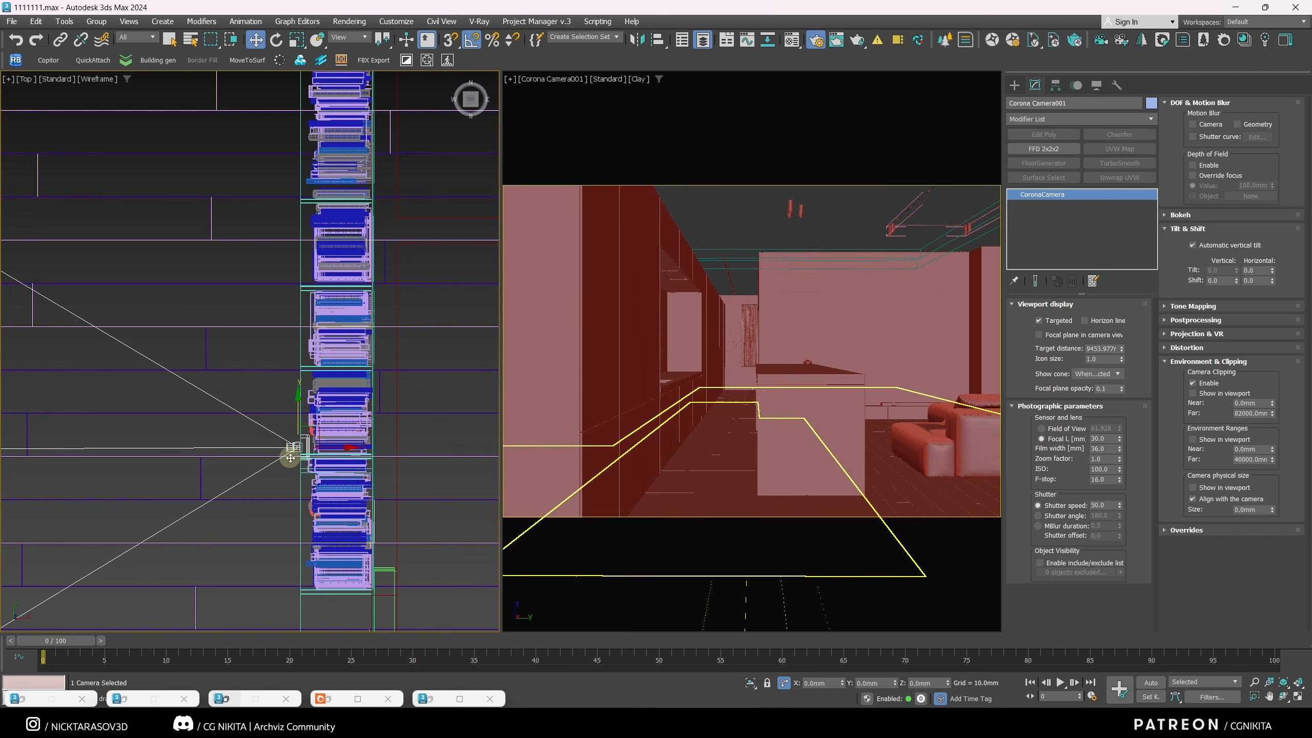
left_click(299, 444)
scroll(311, 445, "up", 5)
left_click(284, 443)
left_click(272, 442)
scroll(289, 447, "down", 8)
left_click_drag(314, 446, 407, 448)
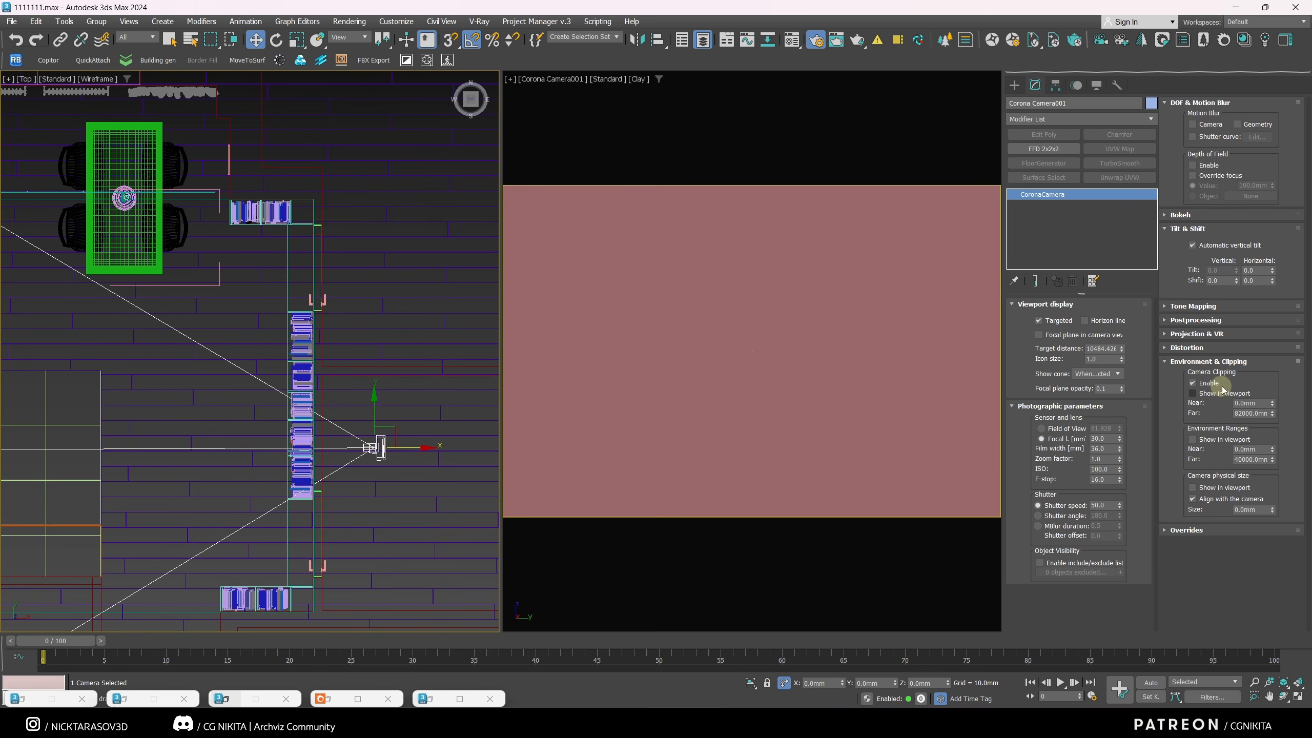
Step: Set the camera's near clipping distance to 1500 mm to cut through the bookcase
left_click_drag(1273, 404, 1270, 302)
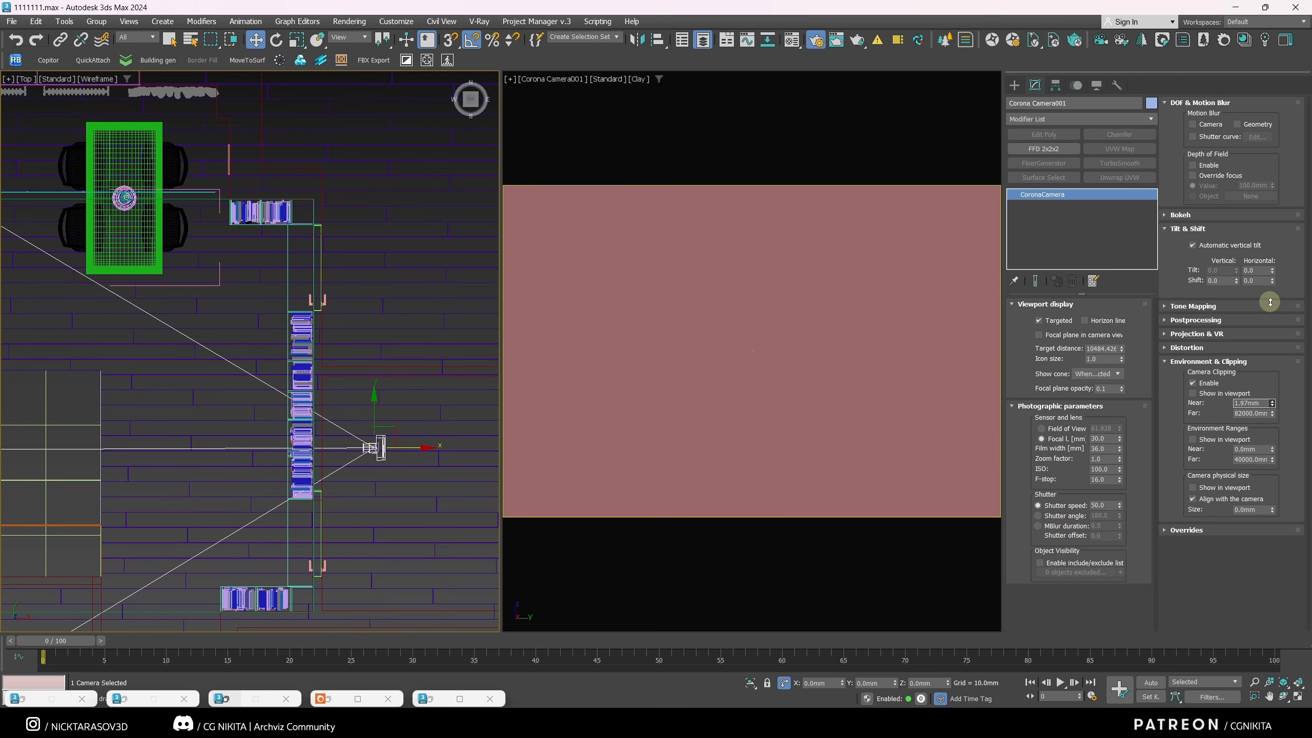
left_click_drag(1193, 238, 1163, 419)
double_click(1242, 404)
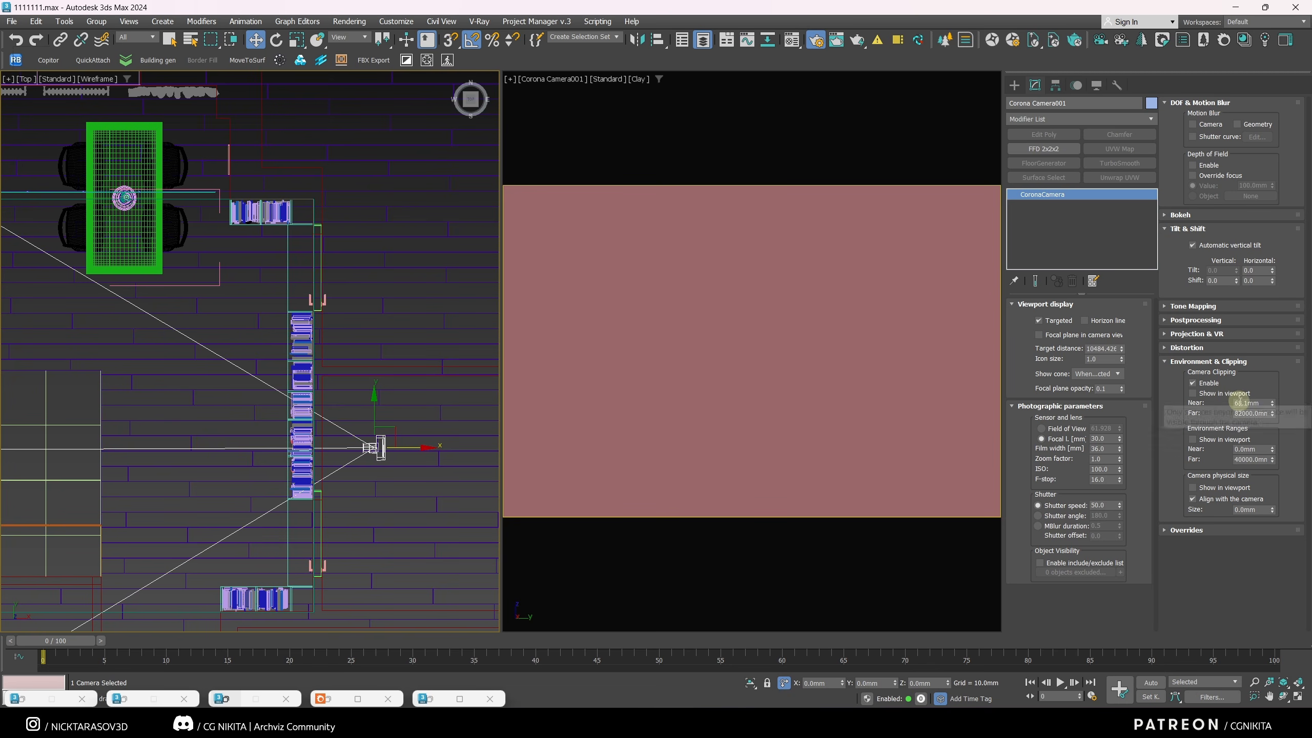
type("1500")
key("Return")
Step: Fine-tune the camera's distance behind the bookcase in the top view
left_click_drag(407, 446, 404, 449)
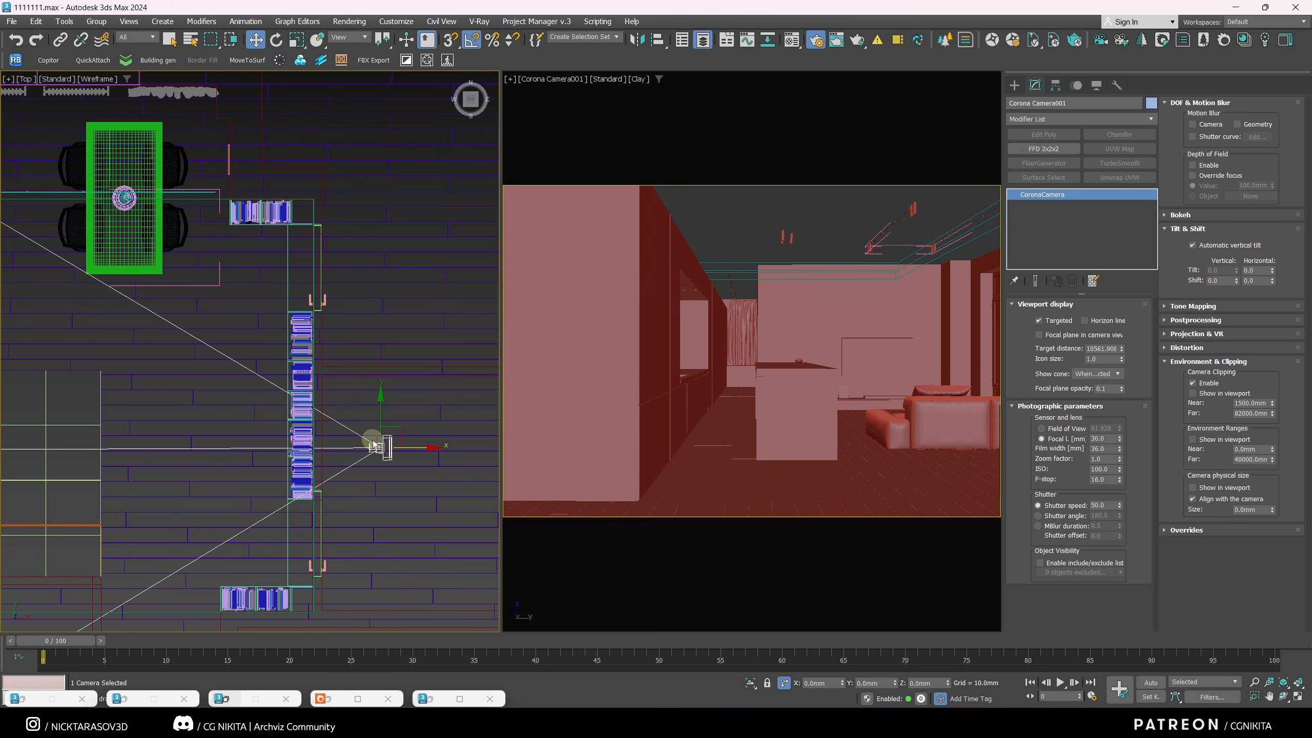
scroll(373, 445, "down", 2)
scroll(381, 445, "up", 2)
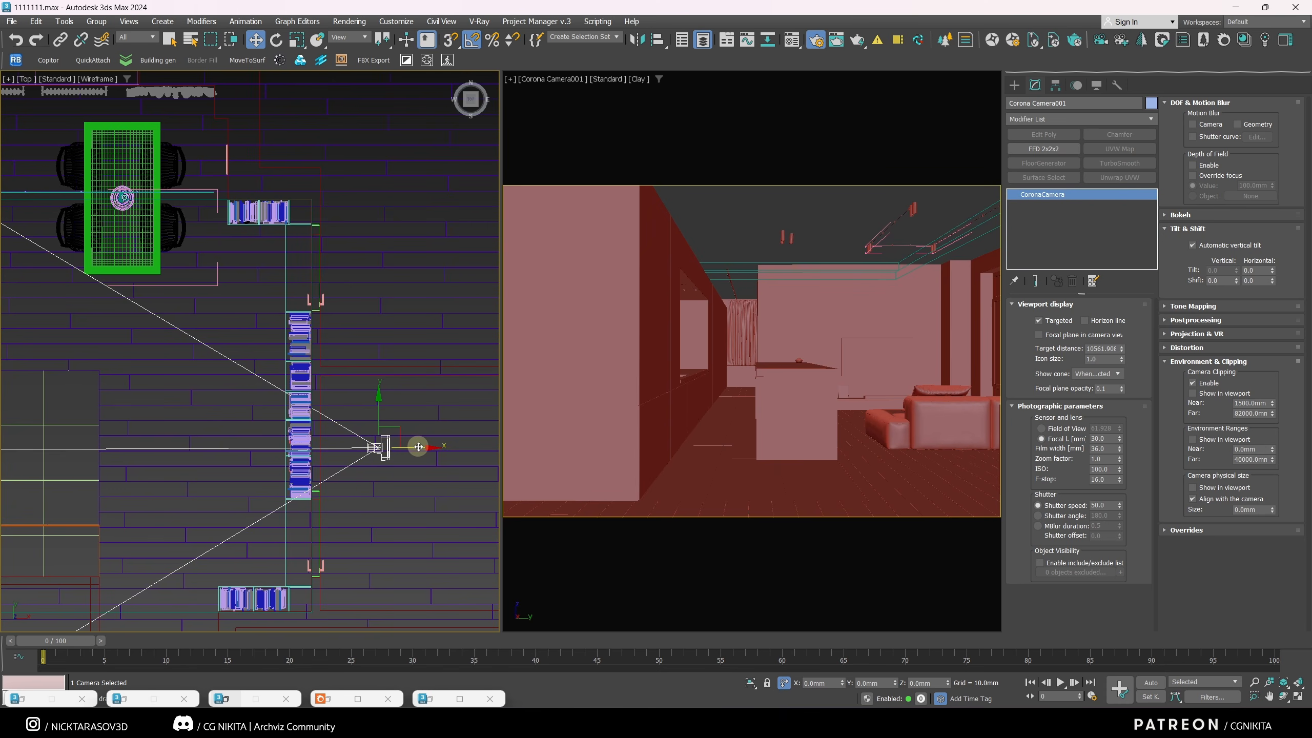
mouse_move(418, 447)
left_mouse_down()
mouse_move(431, 447)
mouse_move(385, 448)
mouse_move(400, 446)
left_mouse_up()
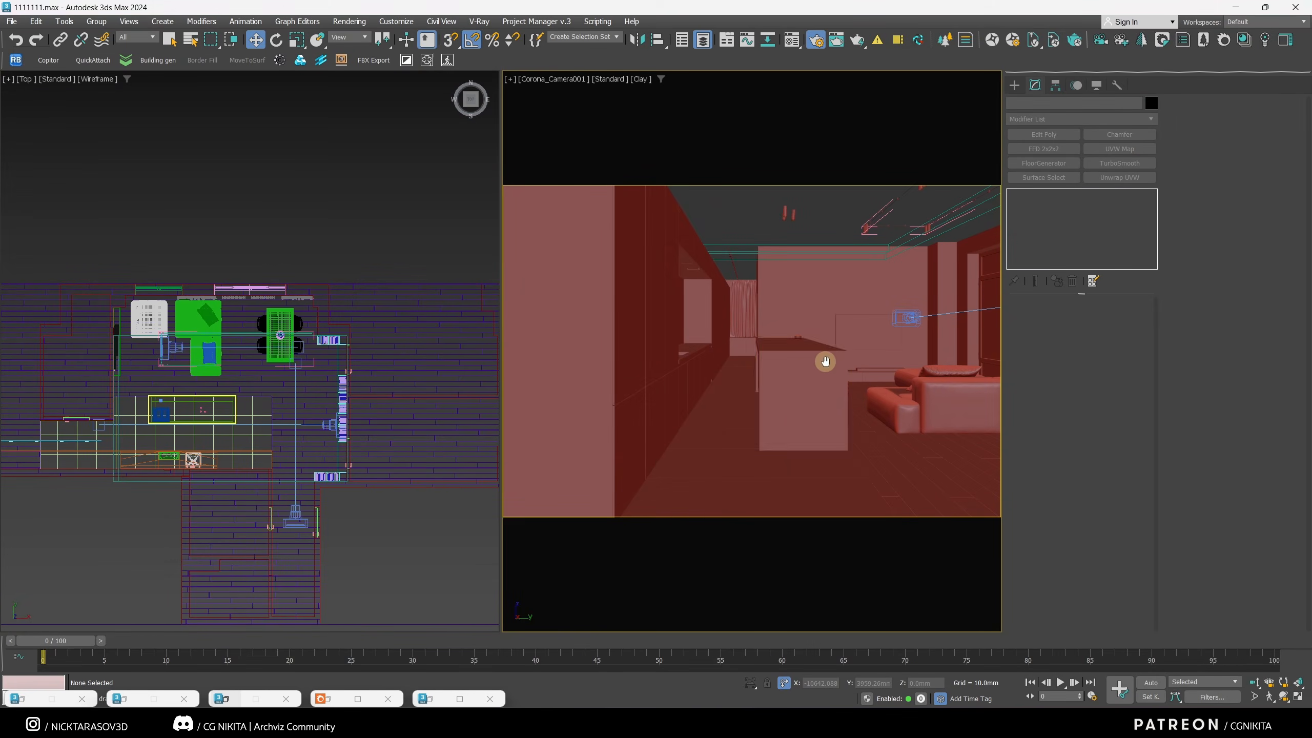
Step: Switch the camera viewport to Corona_Camera002 and on to Corona_Camera003 to check both views
key("c")
double_click(649, 278)
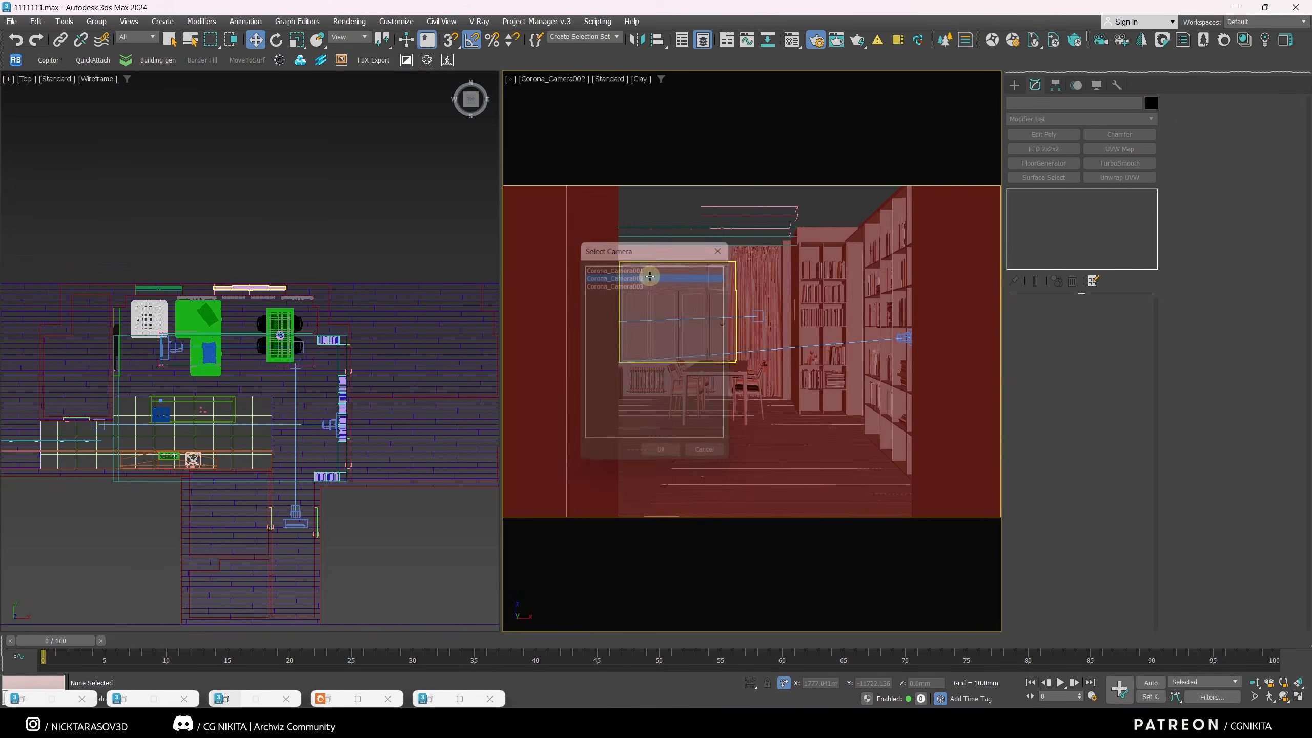
key("c")
double_click(650, 281)
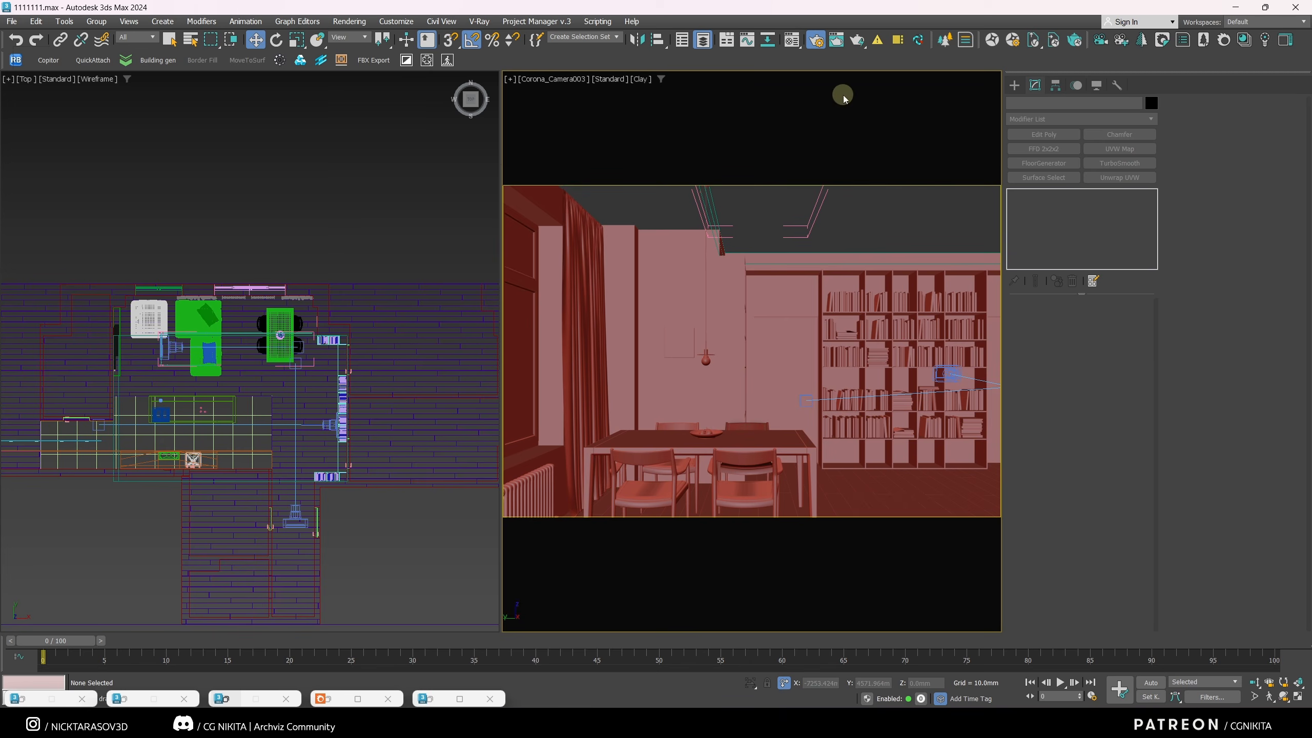
Step: Try changing the image aspect and its lock in the render output size settings
left_click(818, 42)
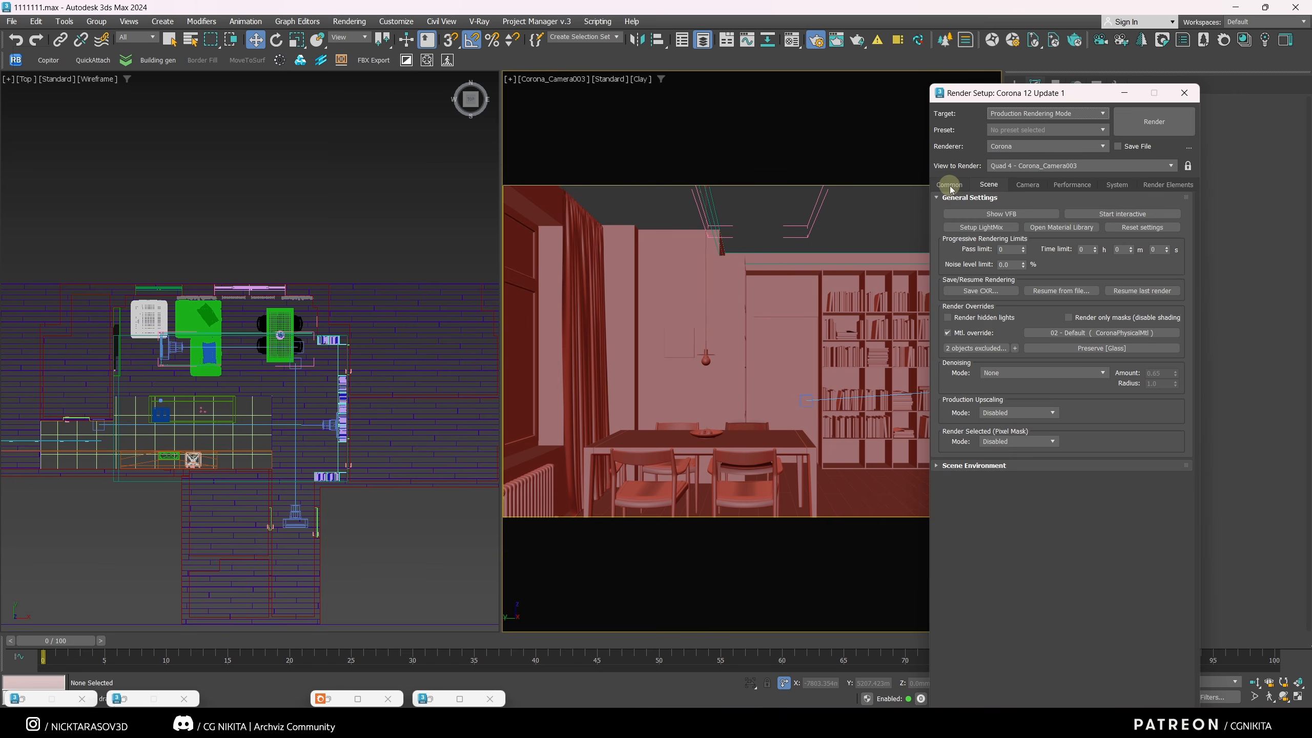
left_click(949, 185)
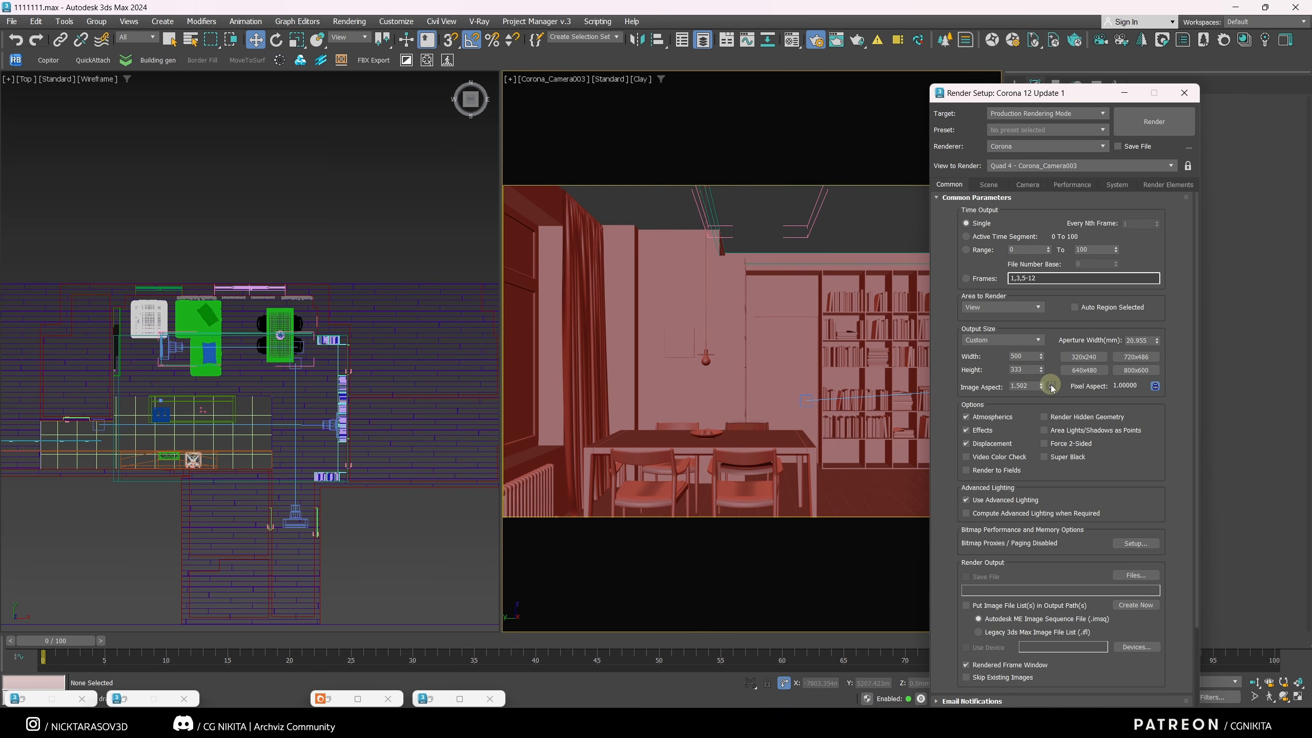
left_click_drag(1040, 385, 1040, 385)
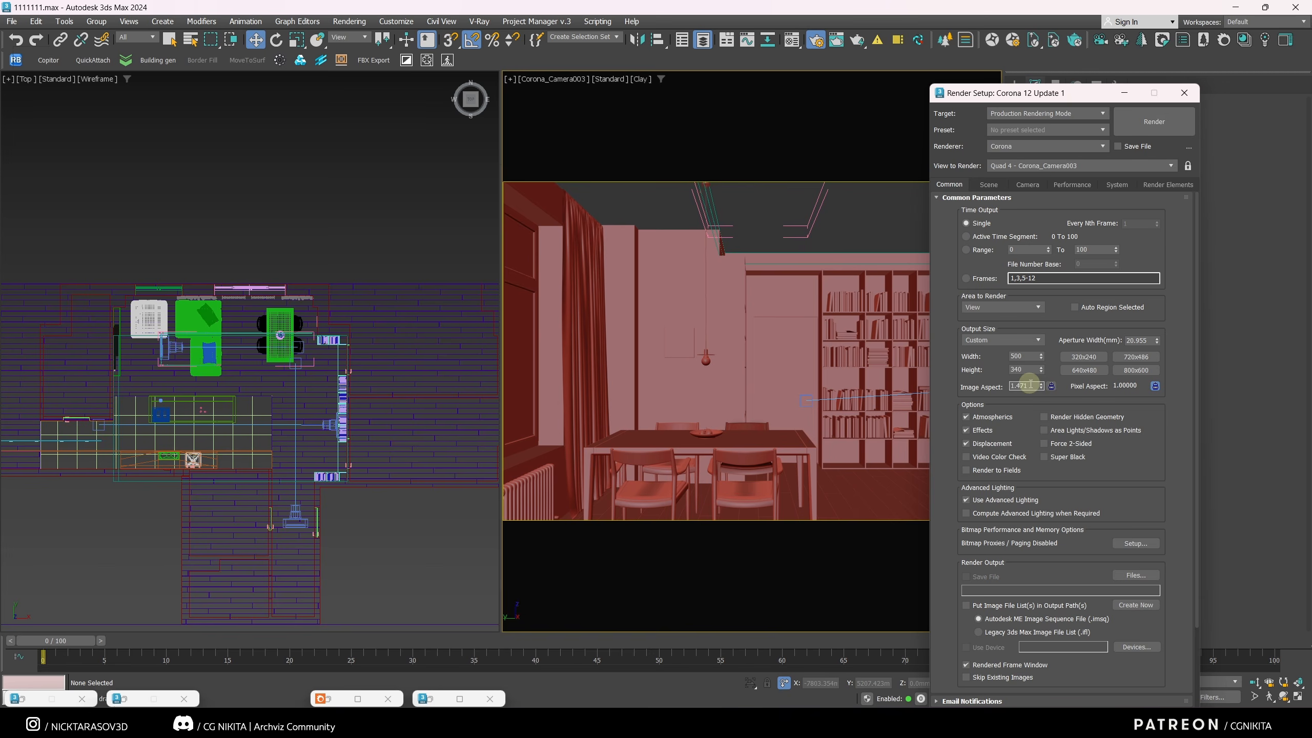
left_click(1052, 386)
left_click(1185, 93)
Step: Check the three Corona cameras in Smart Camera View and set the viewport to Corona_Camera001
left_click(341, 60)
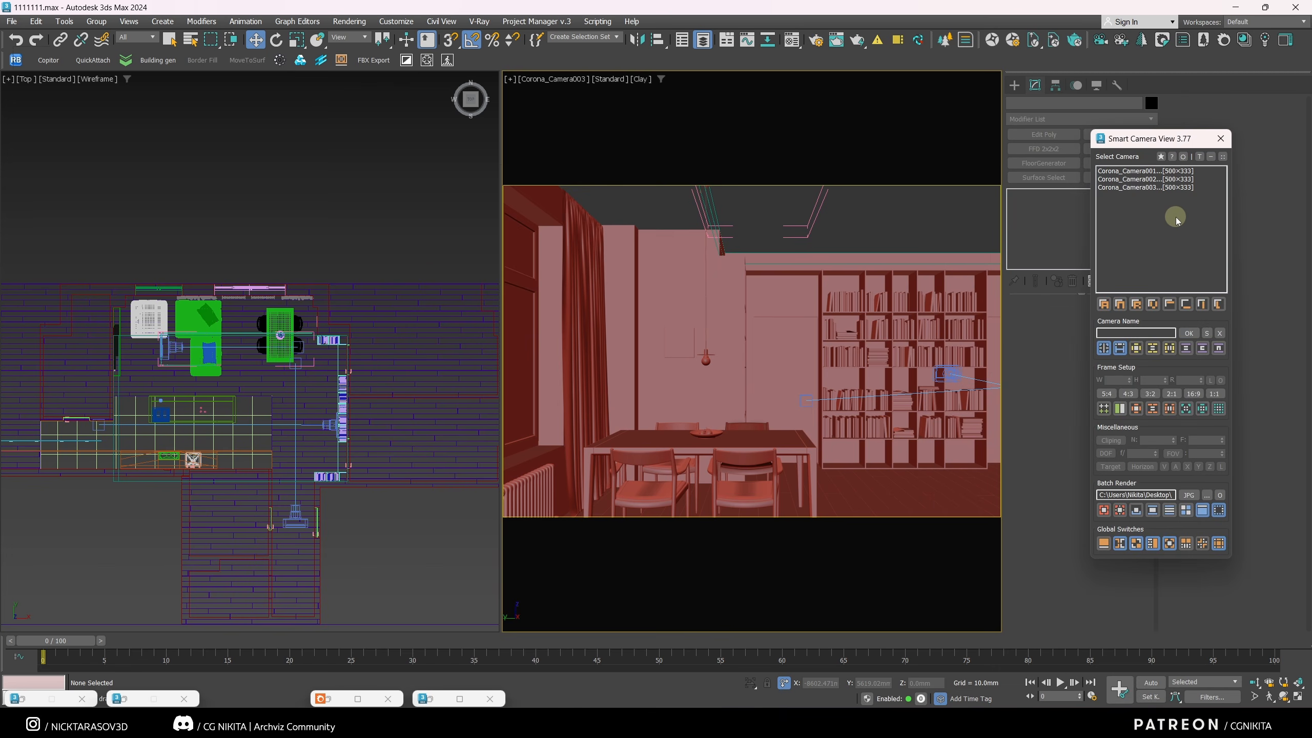
left_click(1124, 171)
left_click(1125, 179)
left_click(1124, 187)
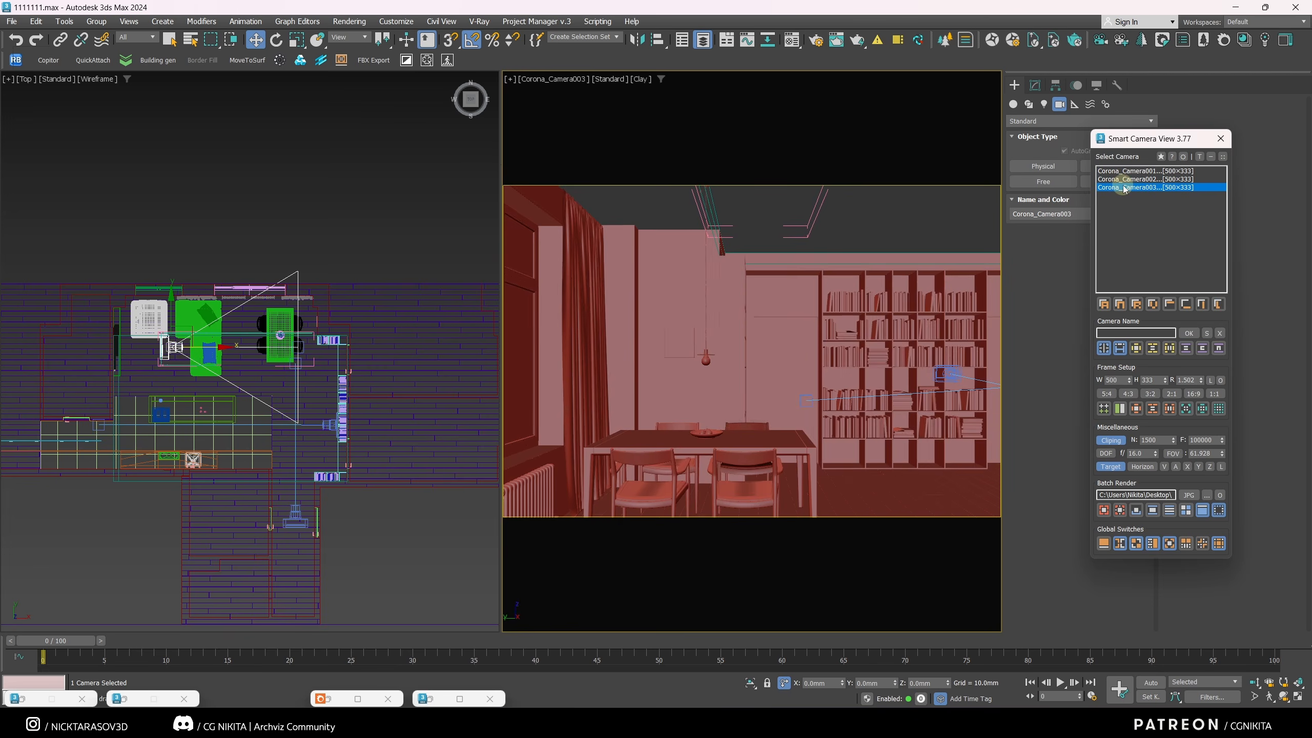
left_click(1129, 171)
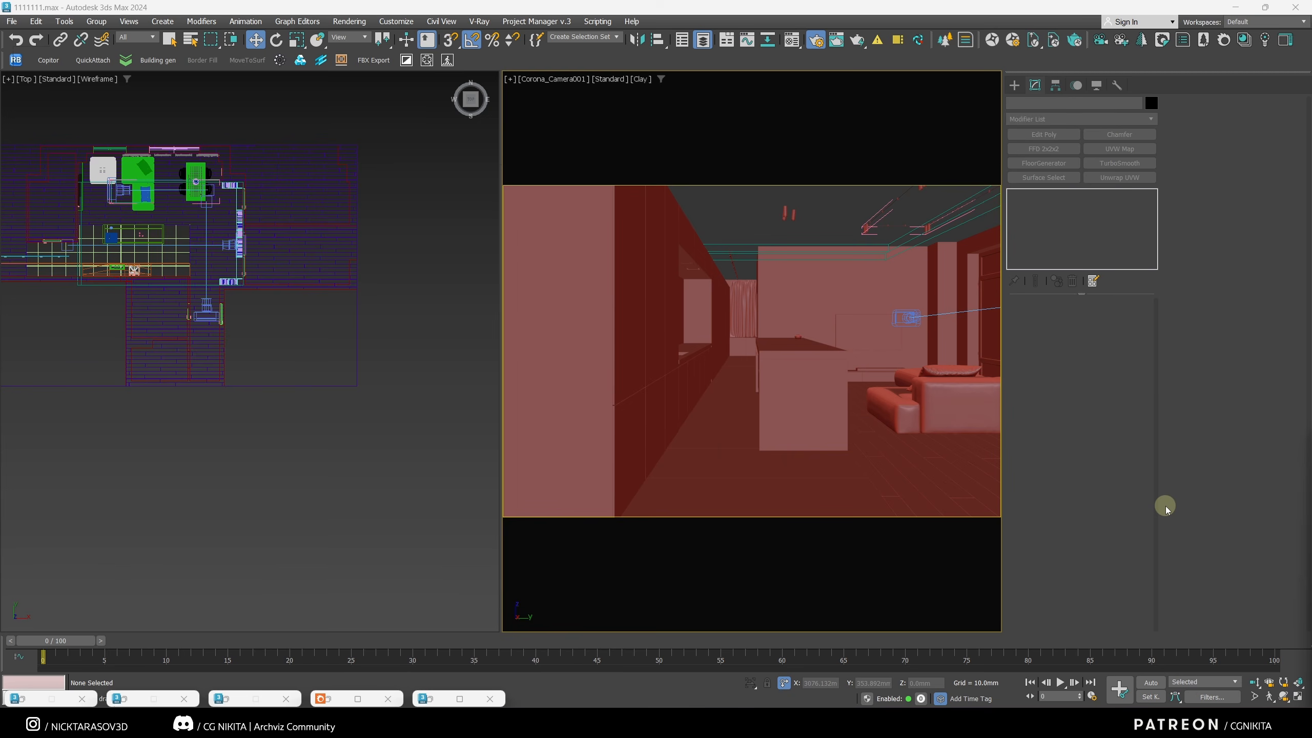
Step: Assign a CoronaSky map as the single map of the scene environment in the render settings
left_click(815, 41)
left_click(992, 186)
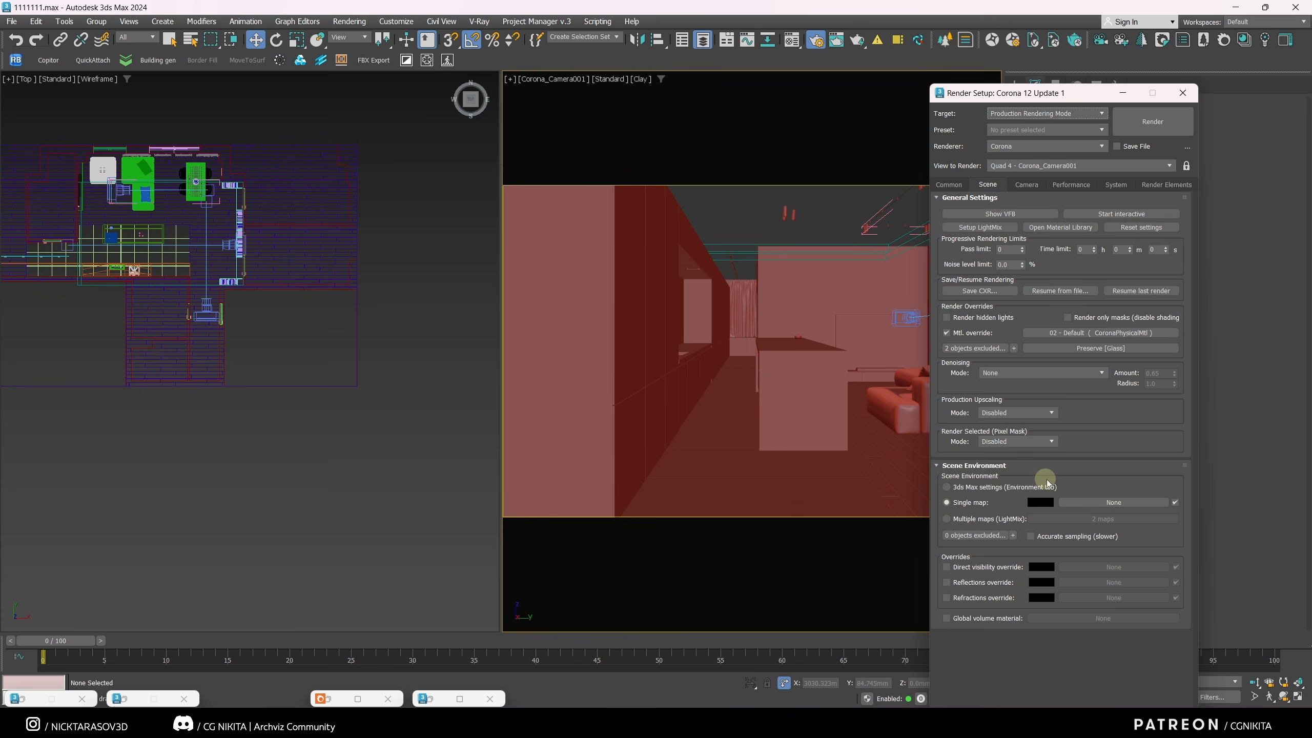
left_click(1116, 503)
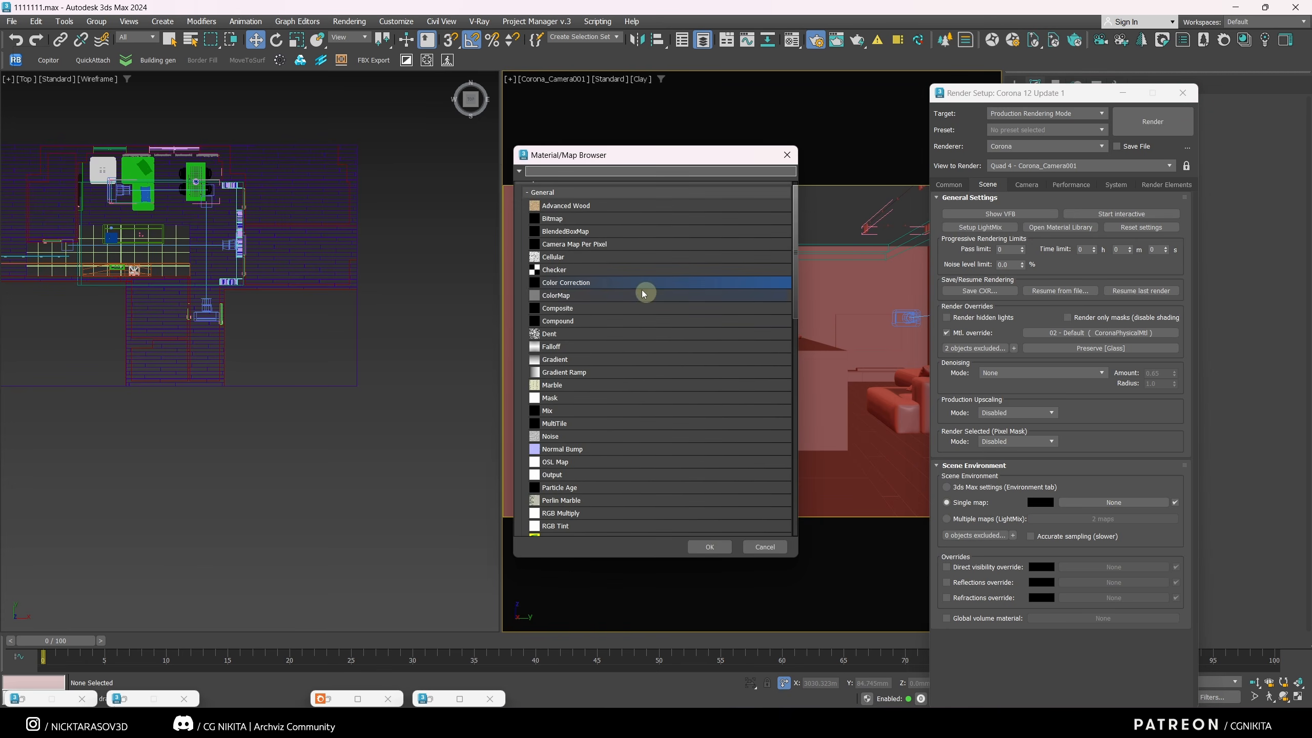
left_click(542, 192)
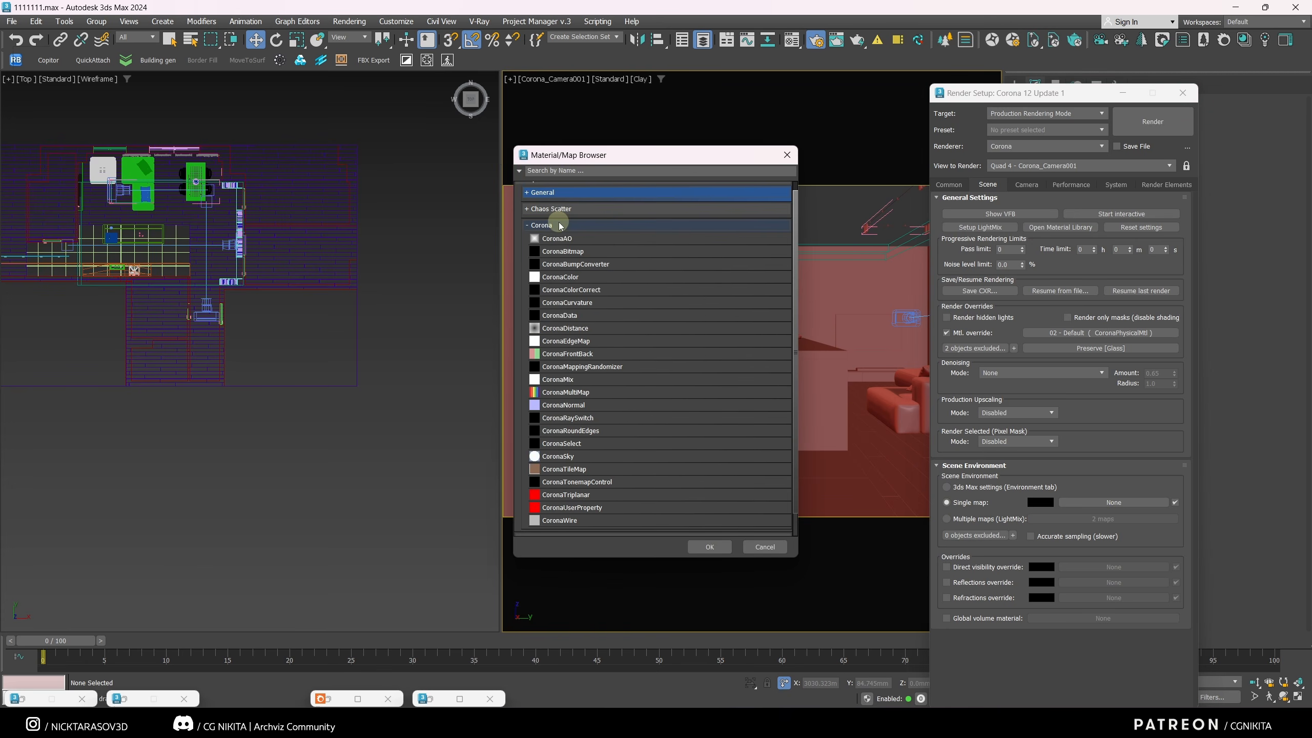
double_click(560, 457)
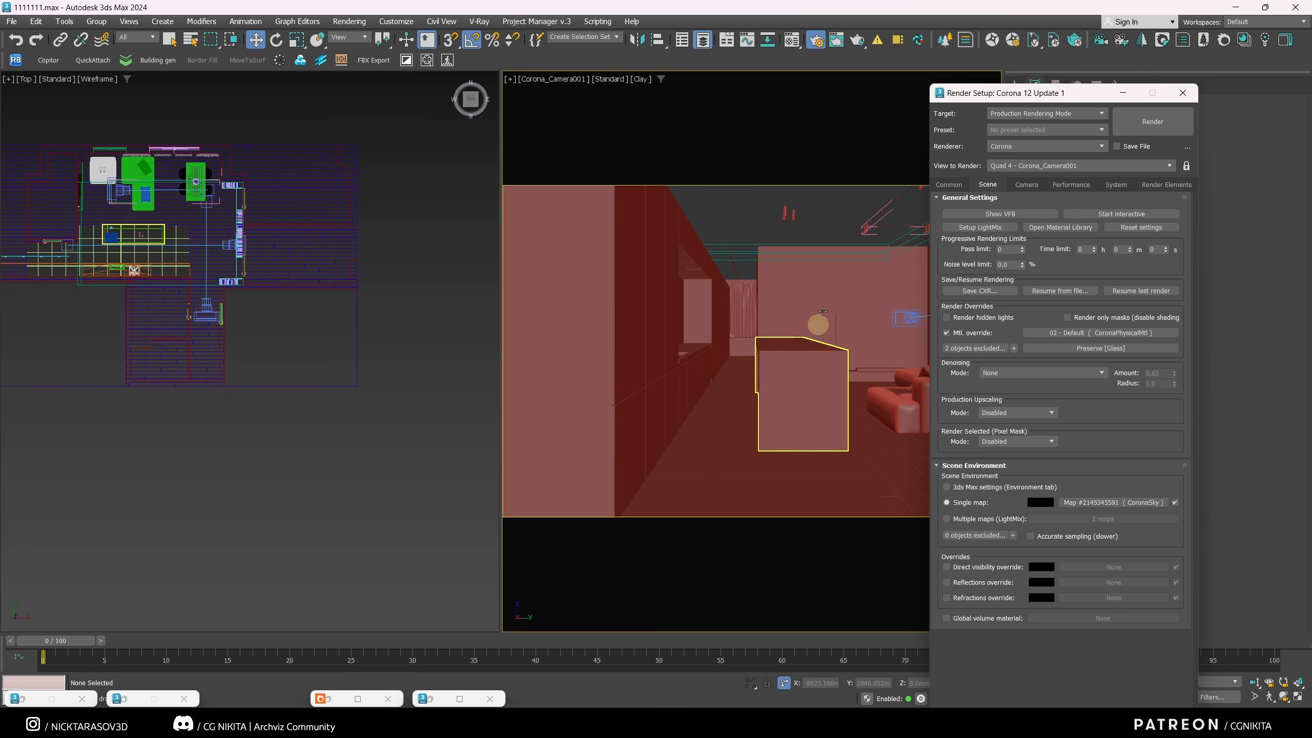
Step: Place the environment's CoronaSky map as an instance in an empty Material Editor slot
left_click(791, 40)
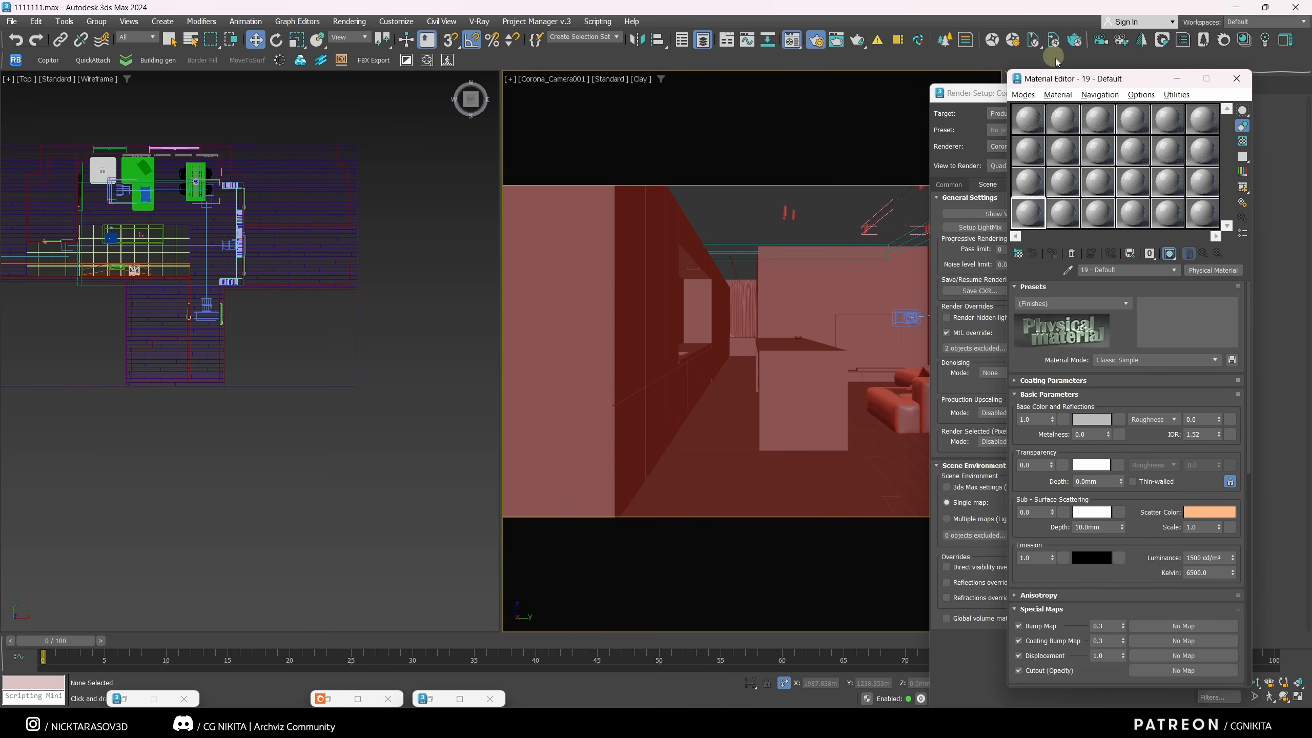
left_click_drag(1010, 85, 734, 78)
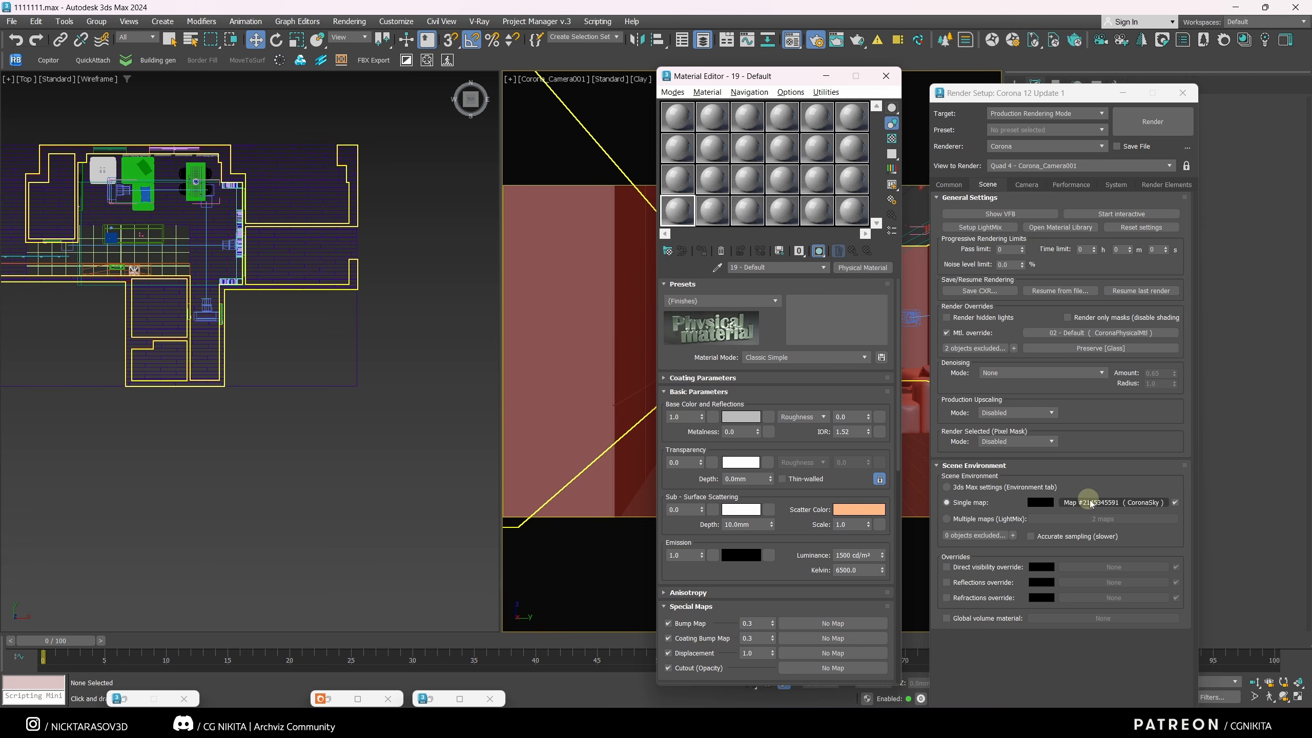
left_click_drag(1090, 502, 692, 257)
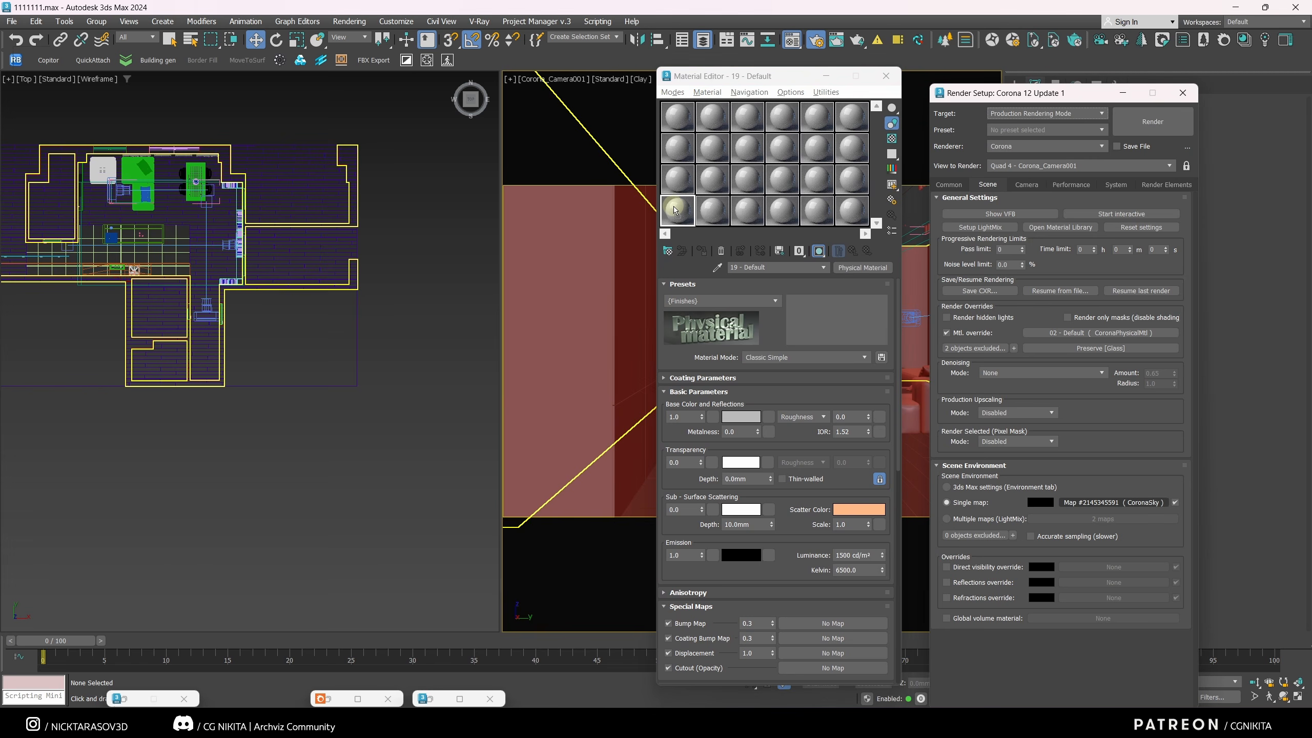
left_click_drag(674, 210, 675, 210)
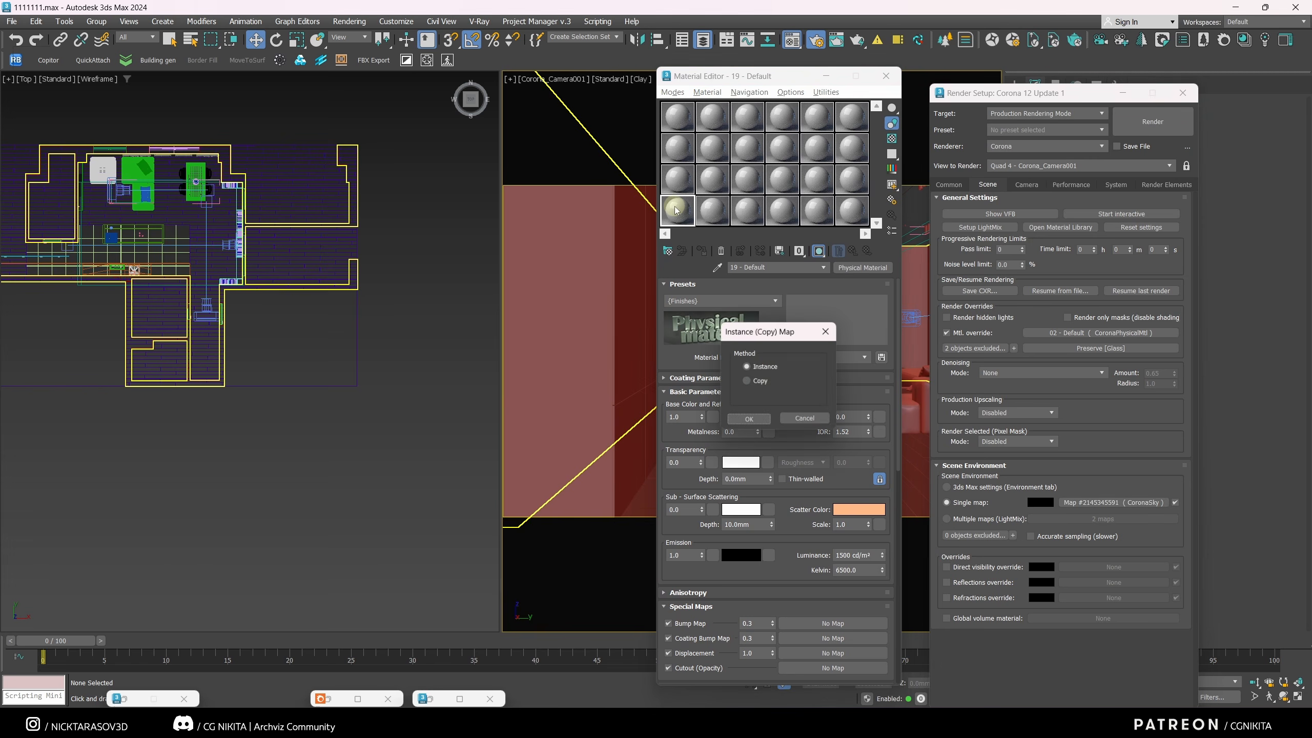
left_click(750, 420)
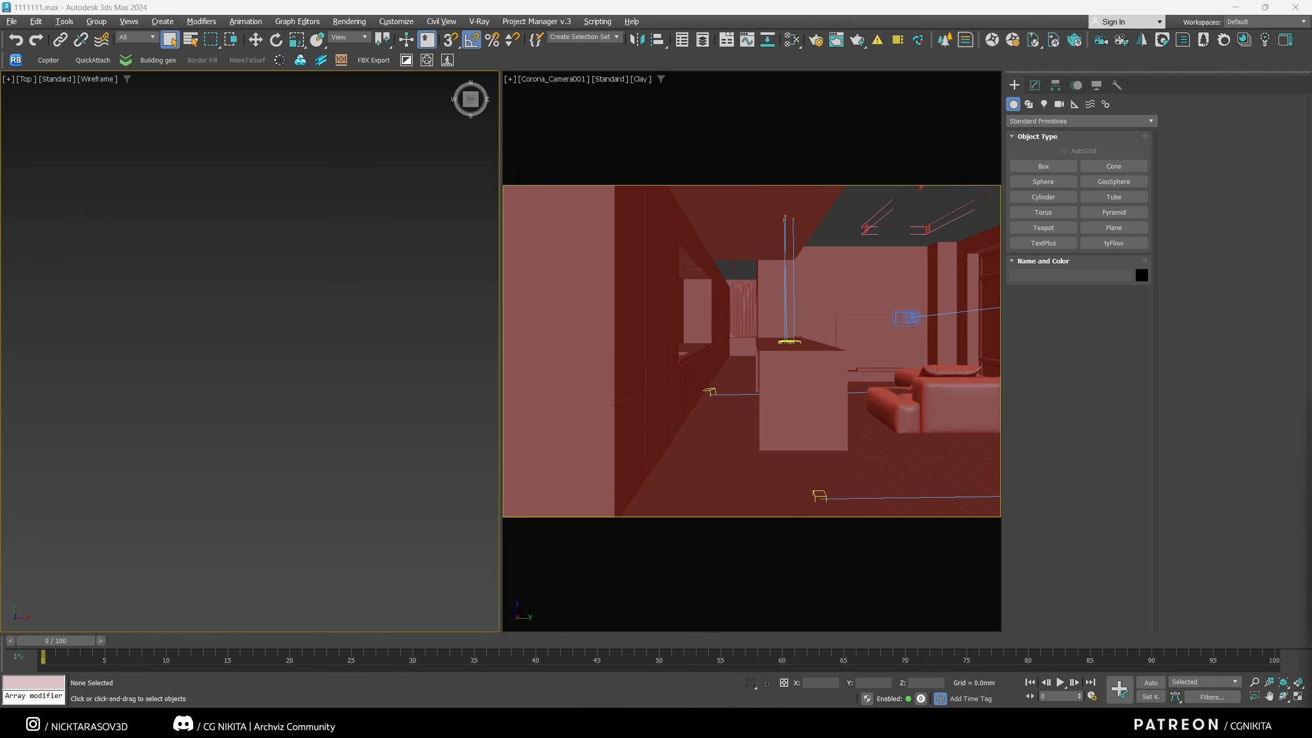
Step: Enable the render material override with a CoronaPhysicalMtl and open its preserve options
left_click(816, 41)
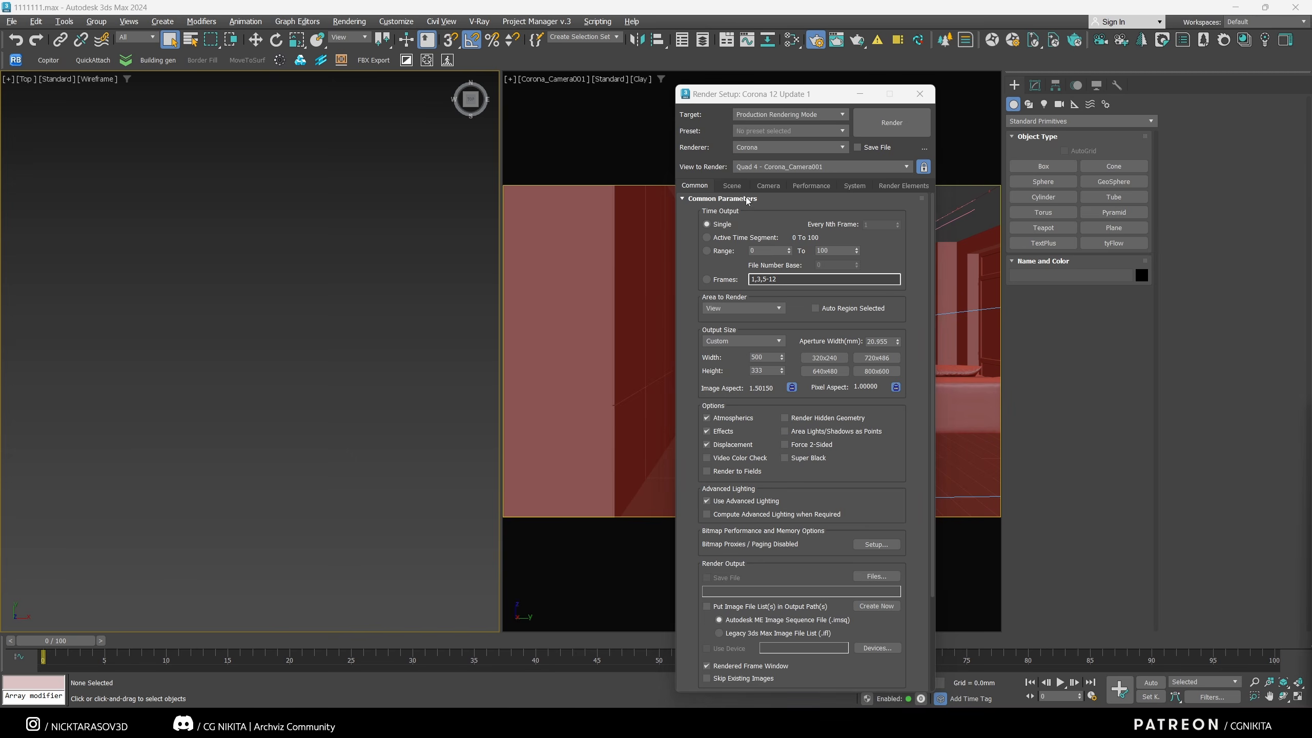
left_click(732, 185)
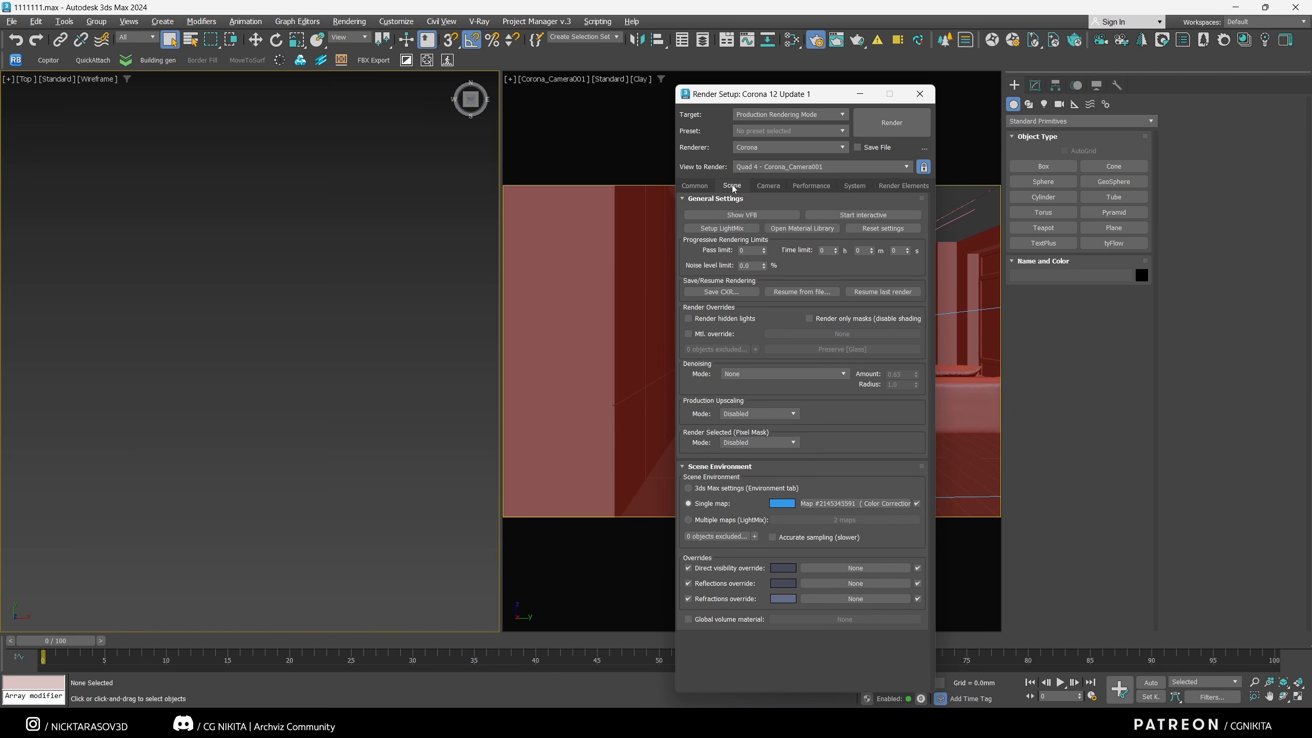
left_click(688, 334)
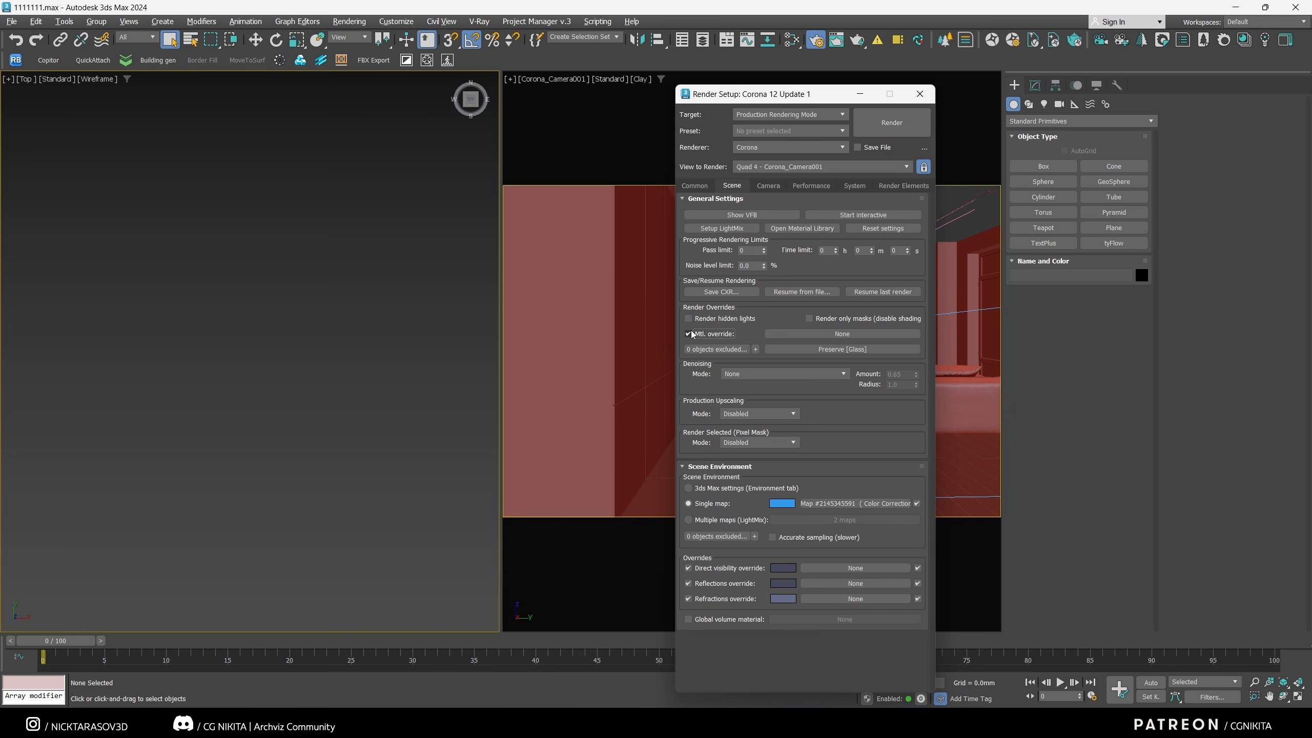
left_click(810, 334)
left_click(583, 364)
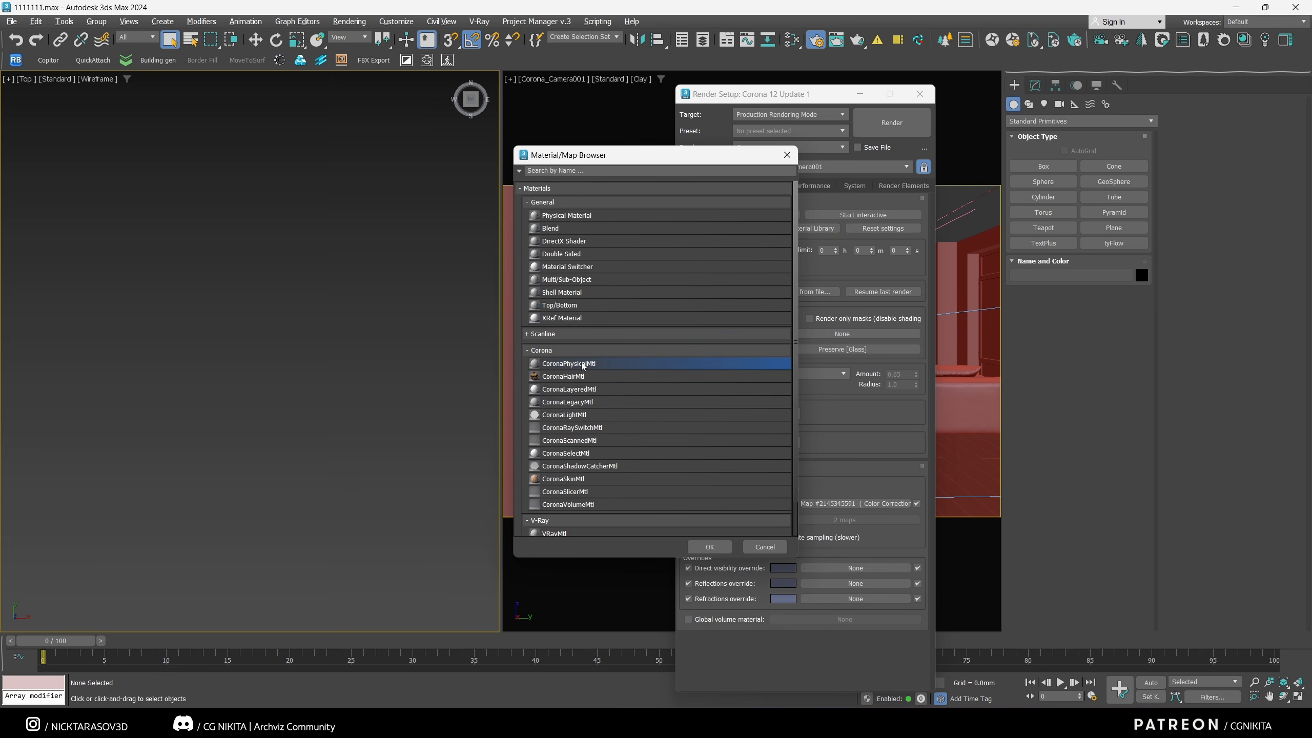
double_click(582, 365)
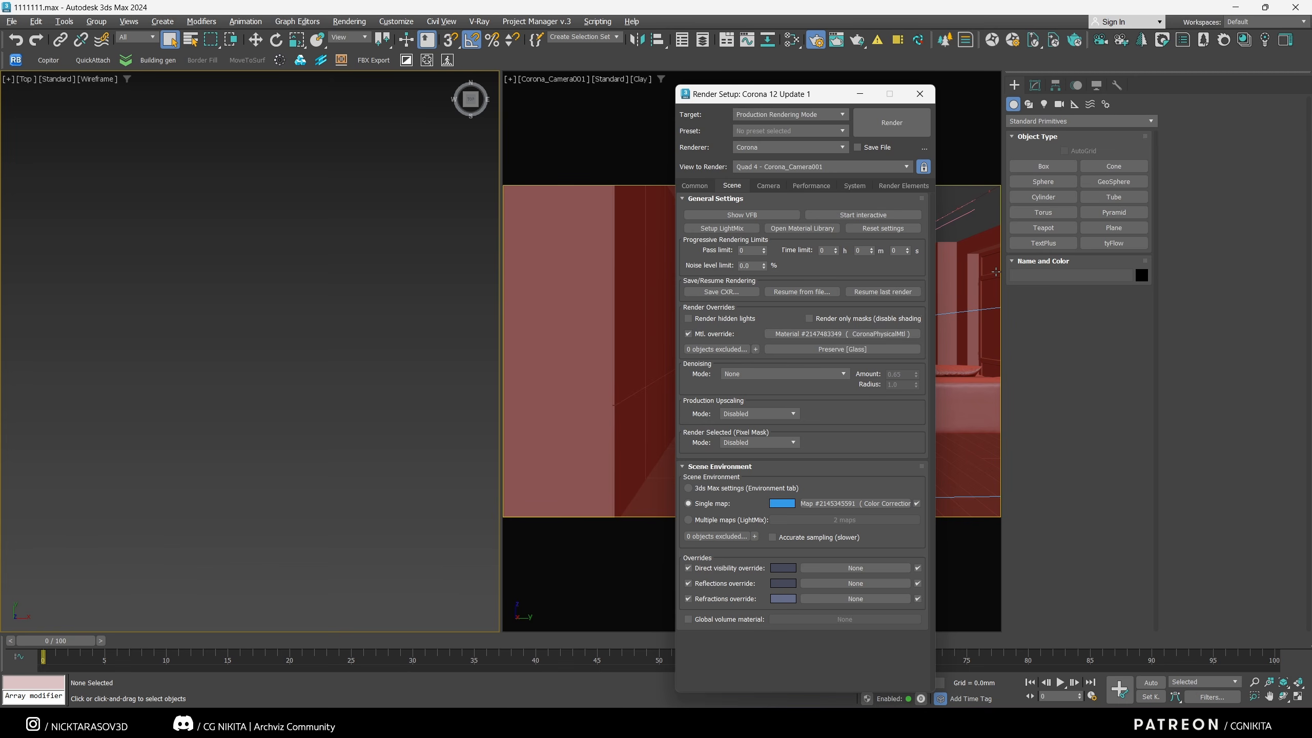
left_click(810, 350)
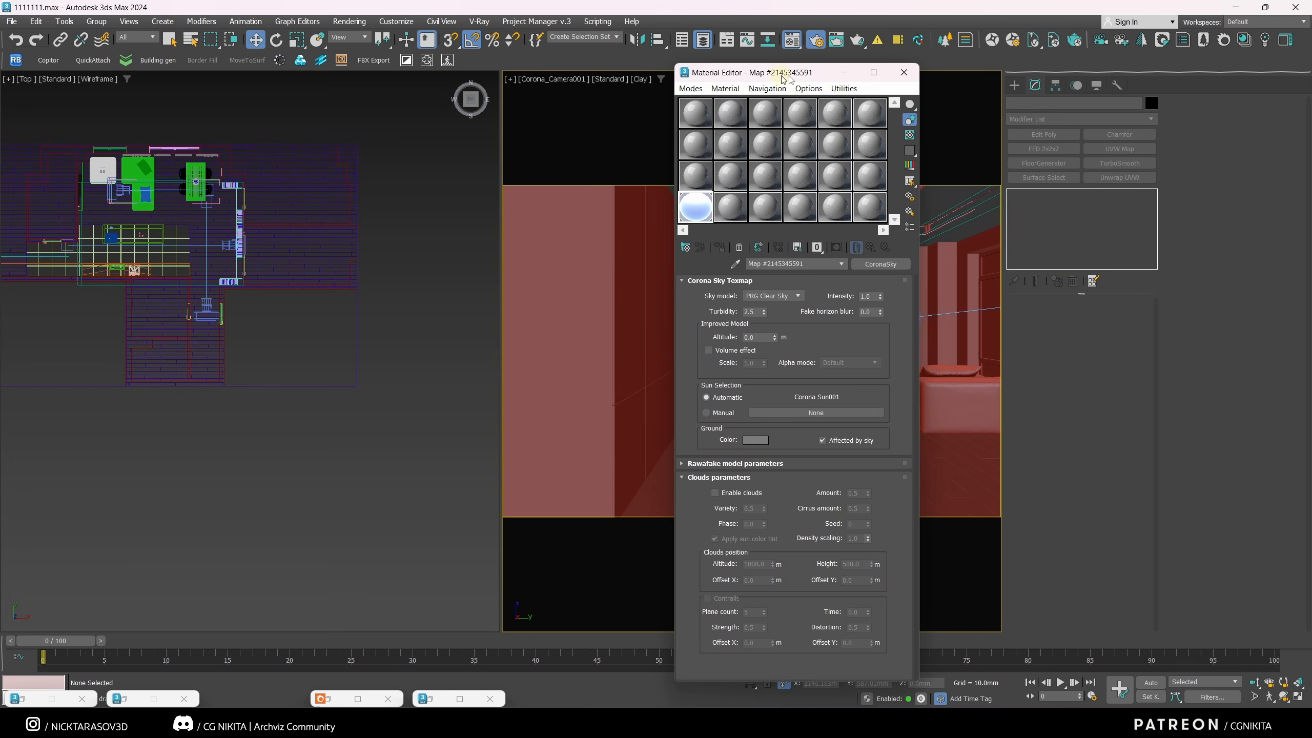
Step: Start an interactive render of Corona_Camera001 in the Corona frame buffer, with the Material Editor moved aside
left_click_drag(784, 78, 1125, 81)
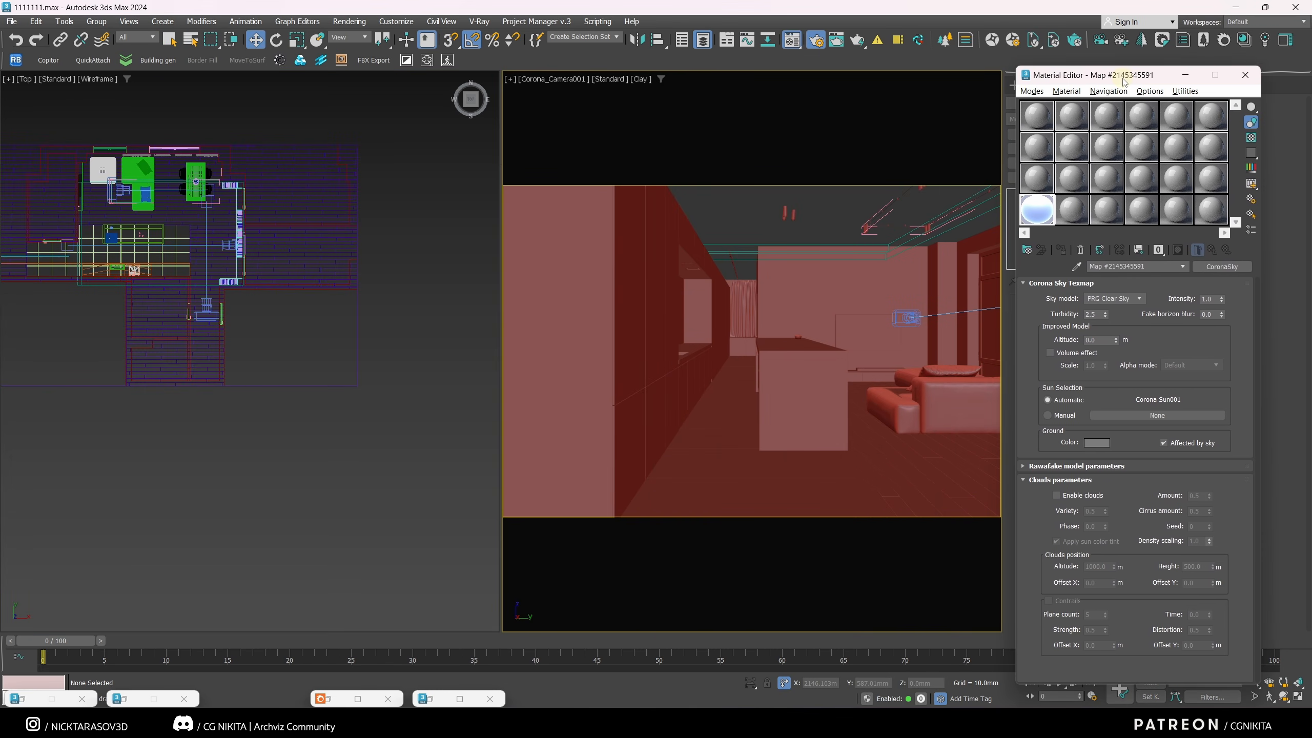
left_click(1286, 41)
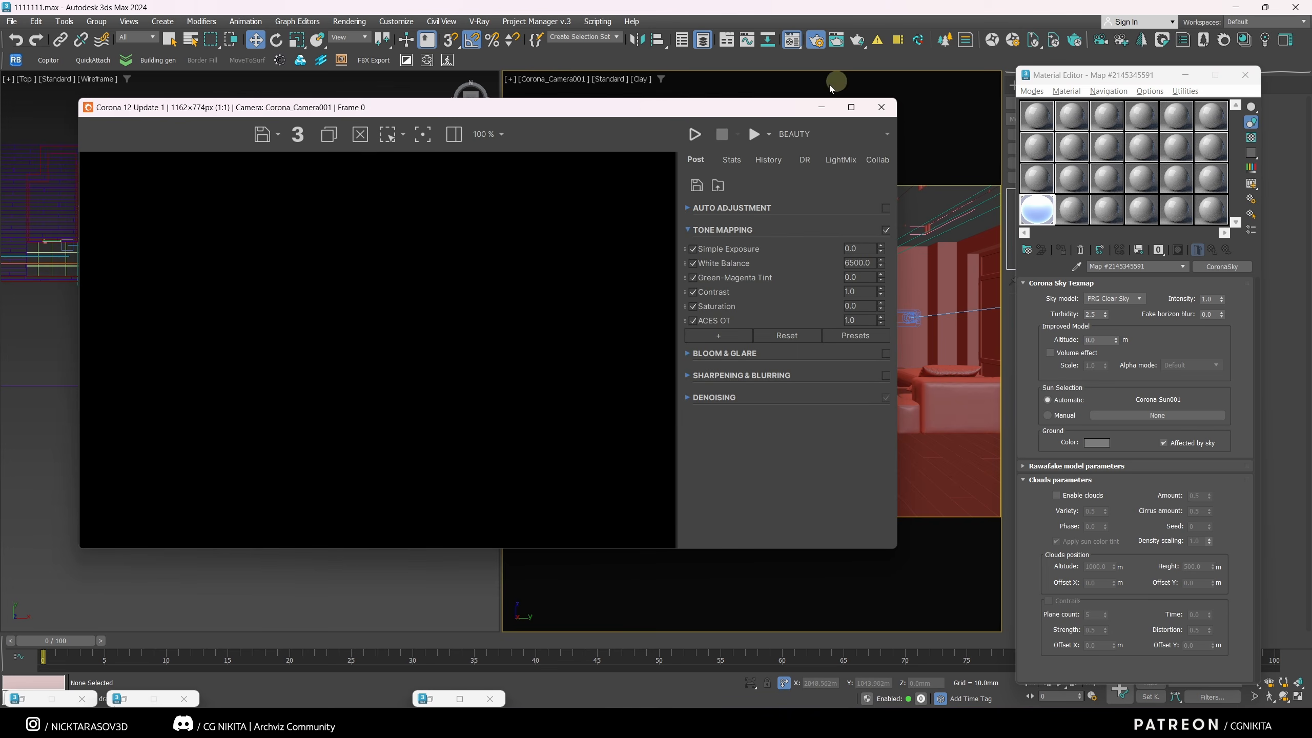
left_click(691, 133)
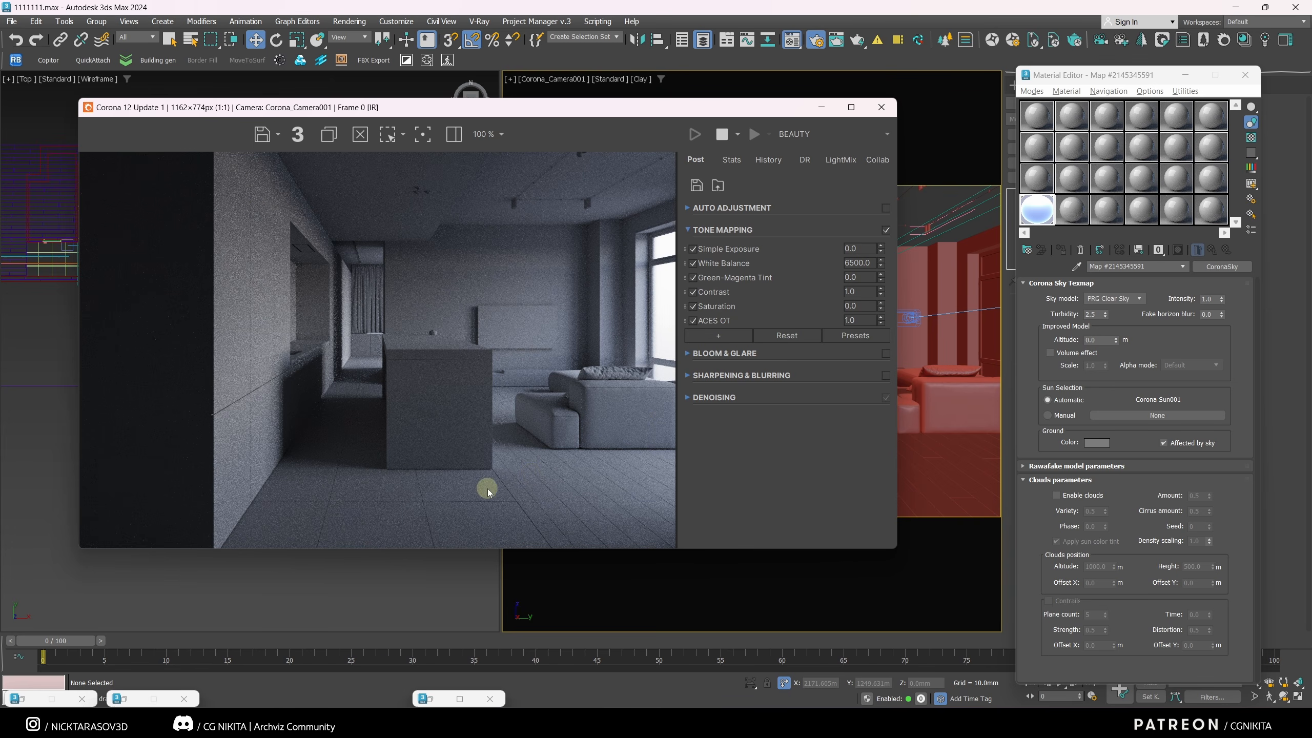
Step: Wrap the sky in a Color Correction map, keeping it as sub-map, lower saturation to about -88.6, and refresh the interactive render
left_click_drag(1071, 75, 1048, 60)
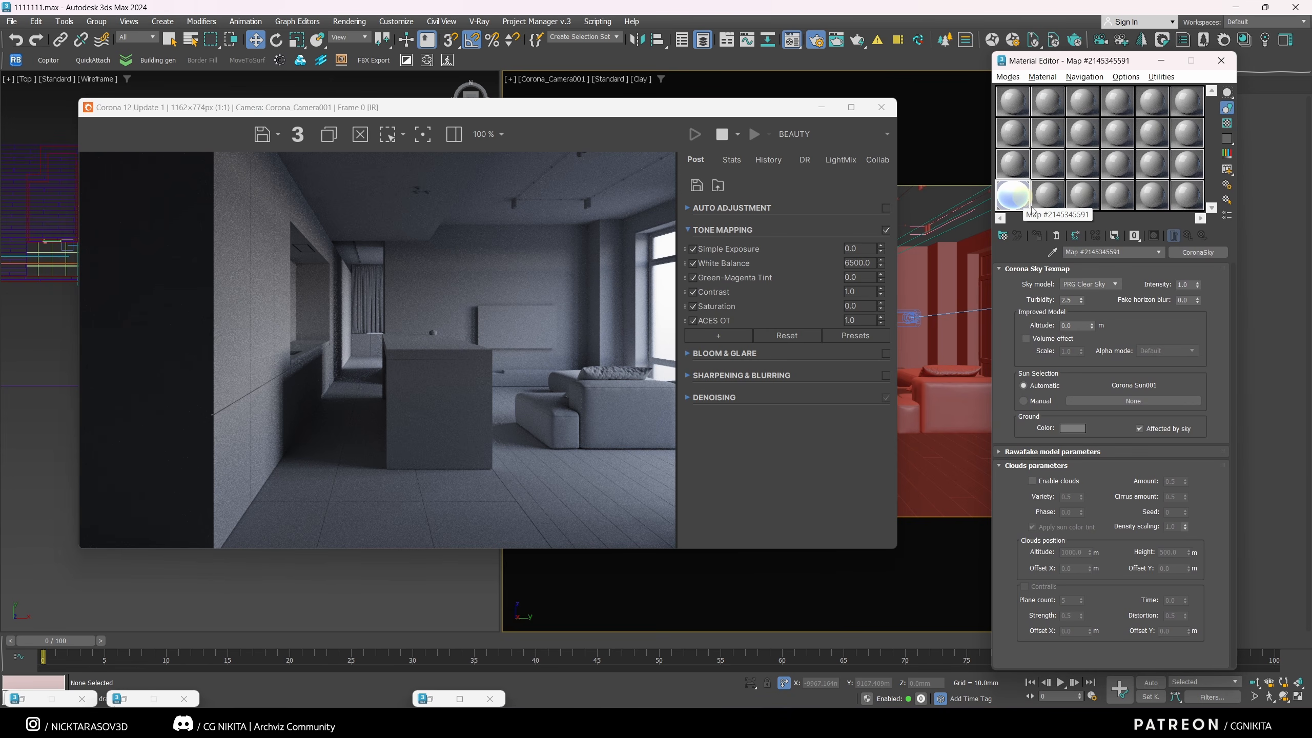
left_click(1209, 252)
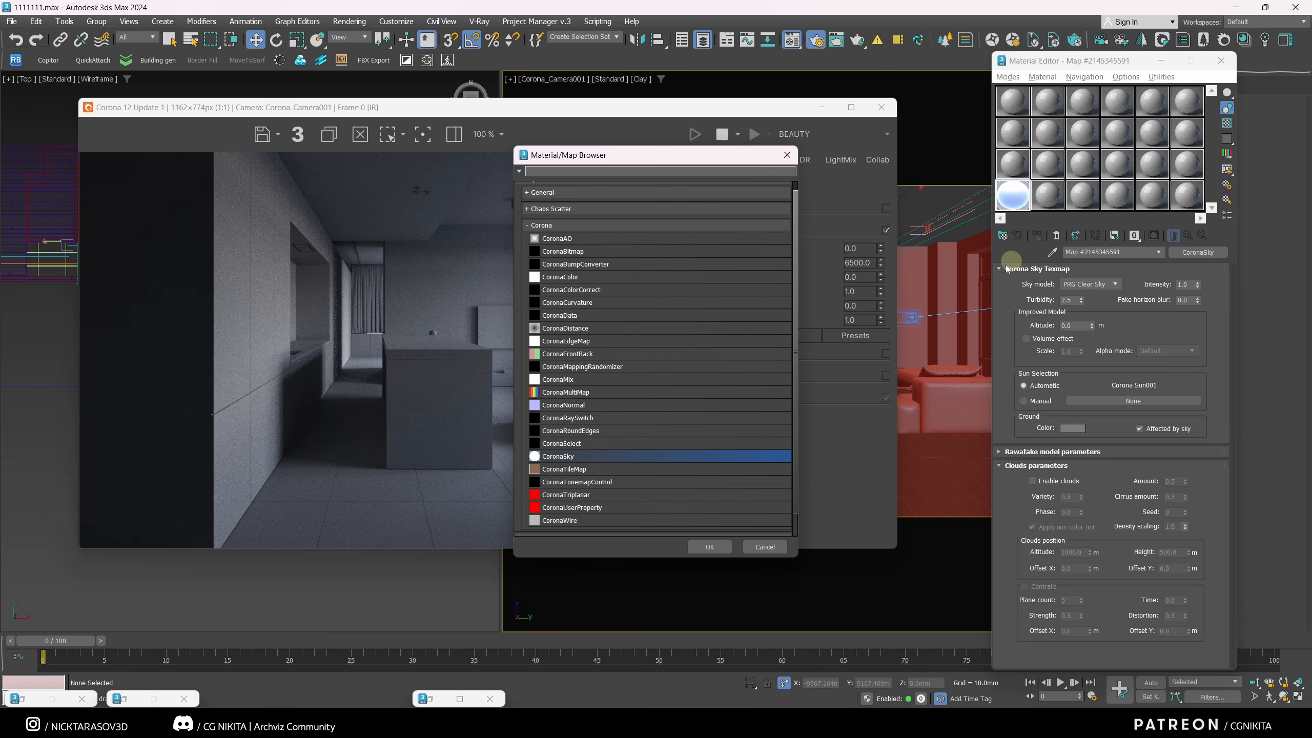
left_click(548, 192)
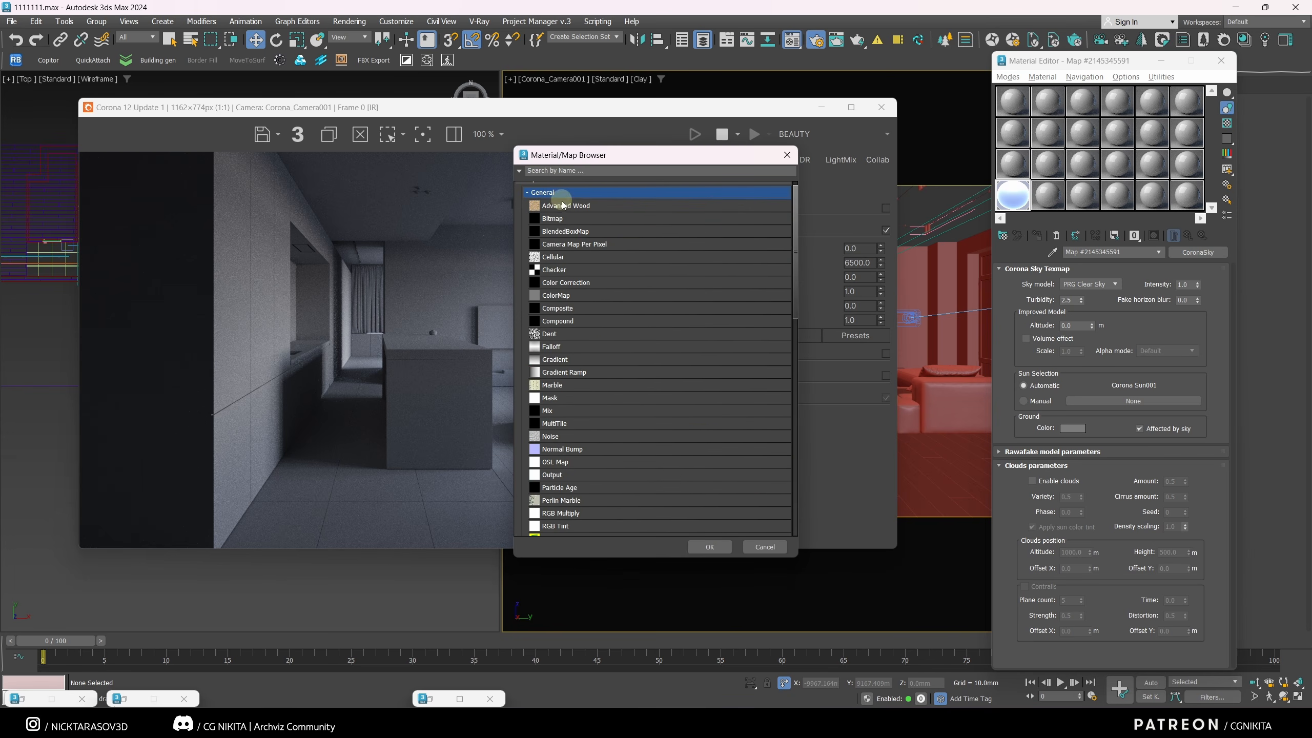
left_click(569, 288)
double_click(575, 284)
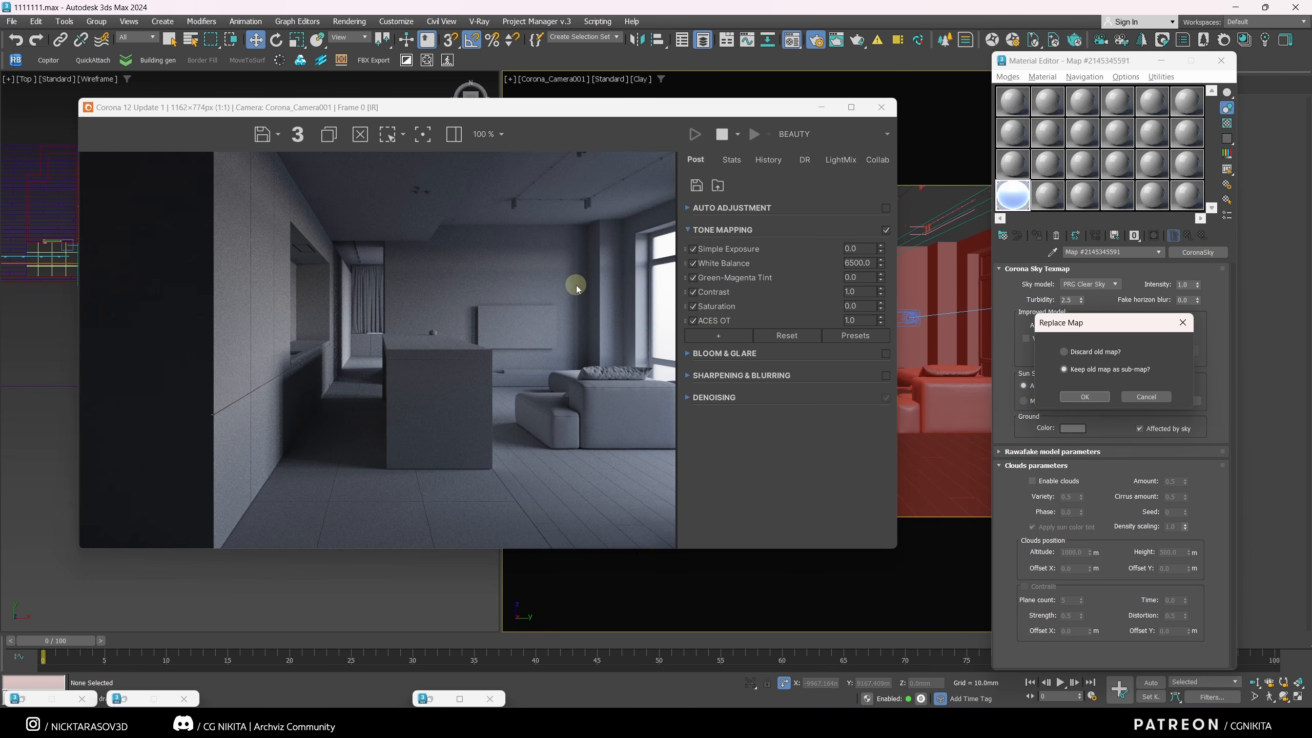
left_click(1068, 401)
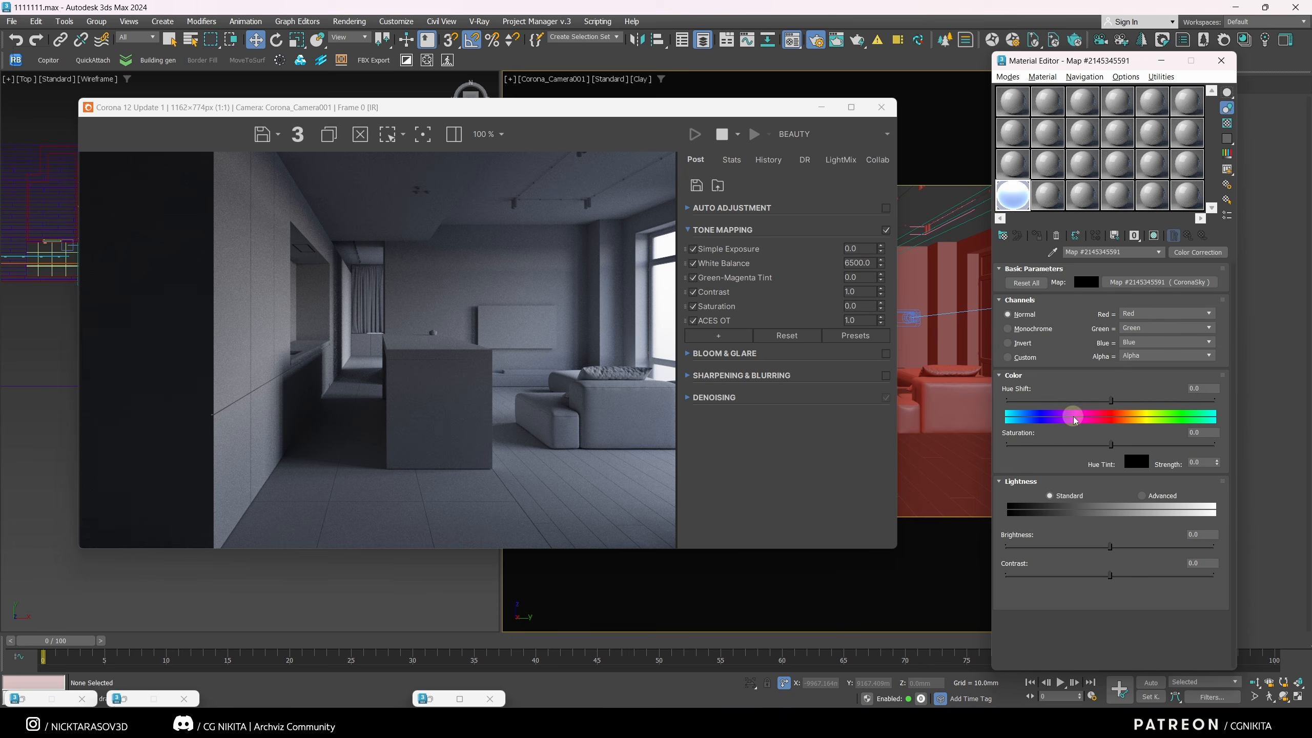
left_click(1019, 446)
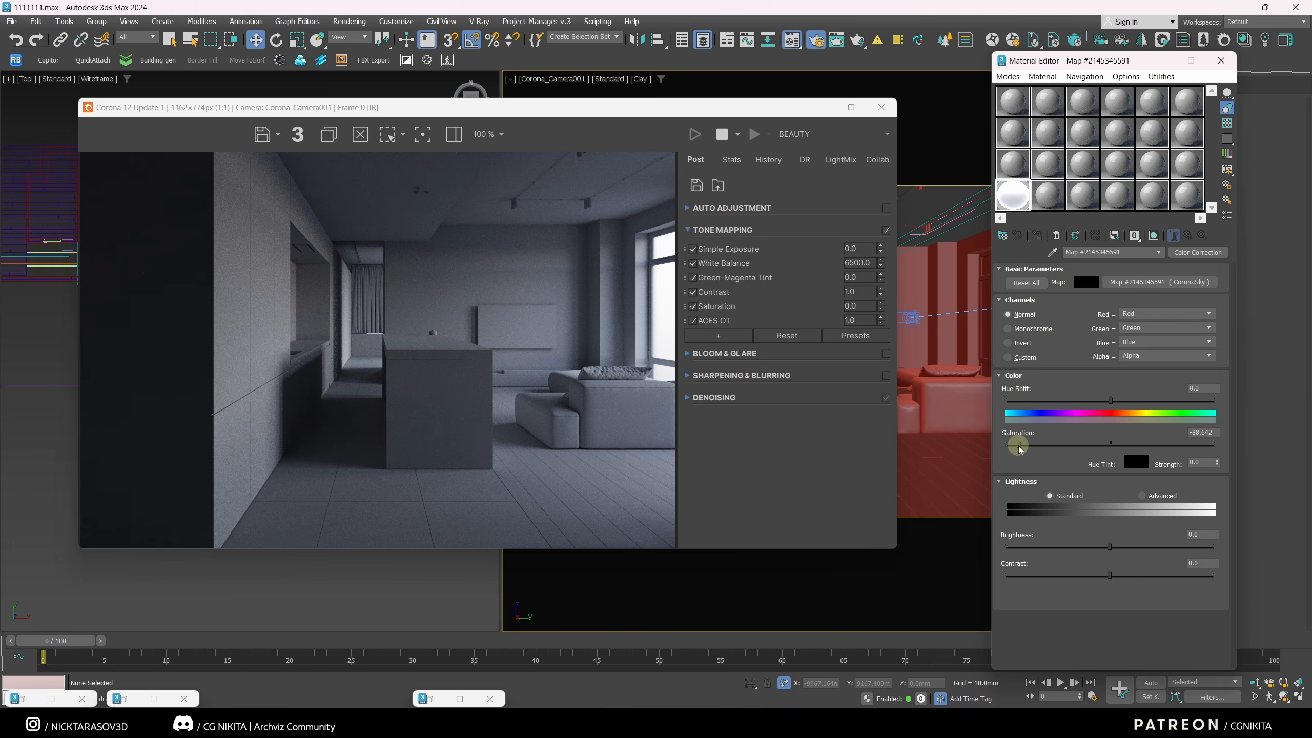
left_click(695, 135)
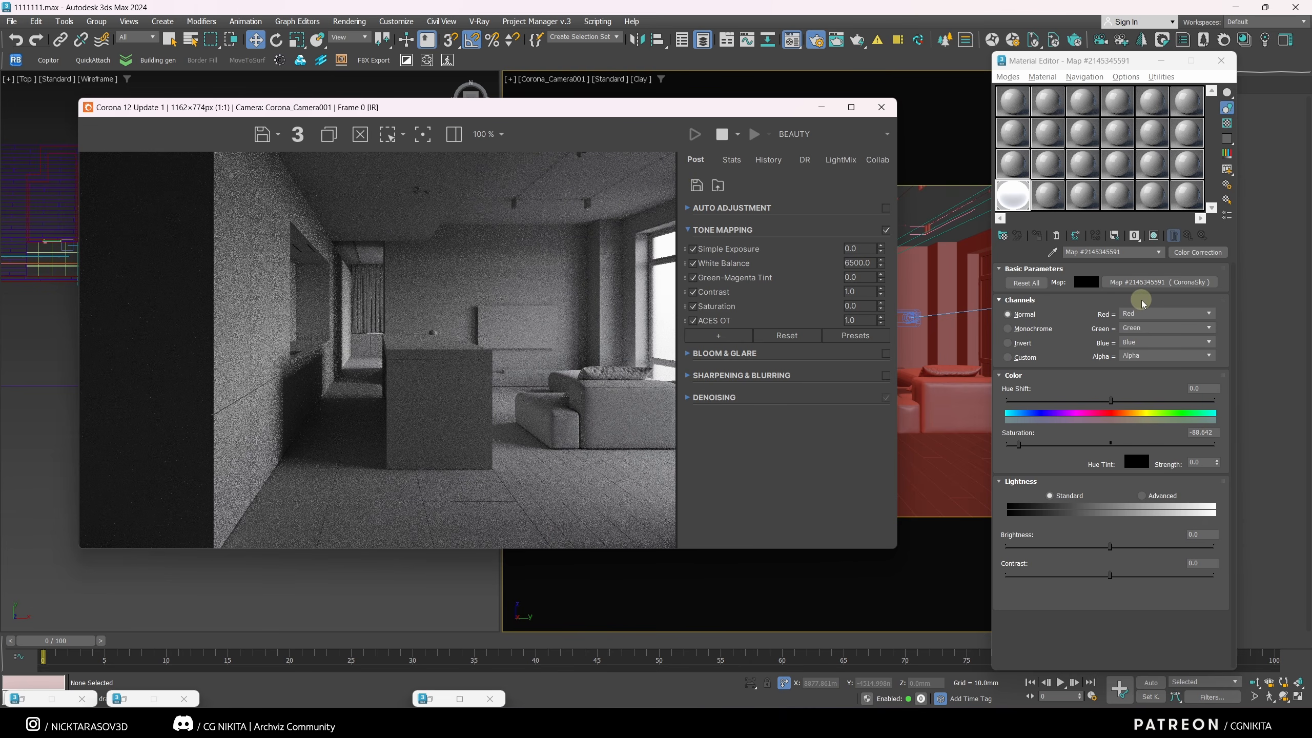
Step: Raise the CoronaSky intensity to 1.44 and demonstrate increasing the fake horizon blur on the exterior scene's sky
left_click(1161, 283)
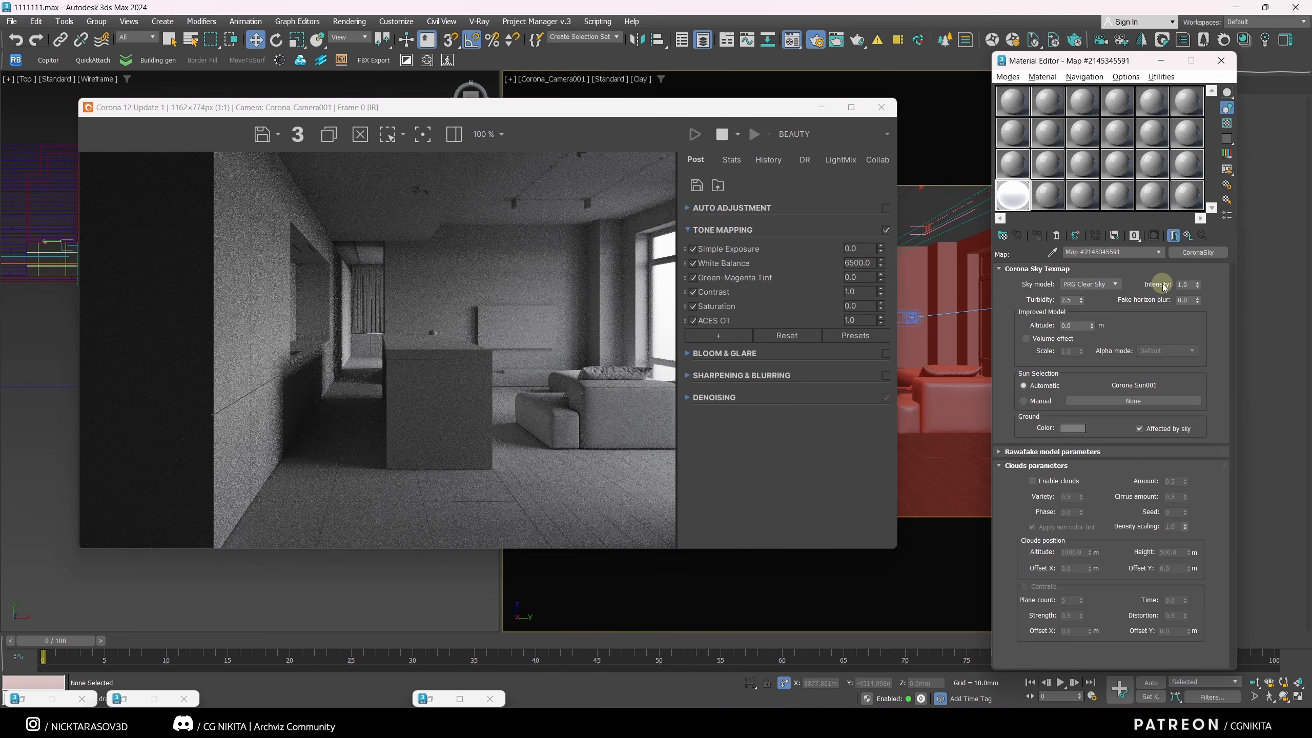
mouse_move(1197, 284)
left_mouse_down()
mouse_move(1196, 241)
mouse_move(1198, 294)
left_mouse_up()
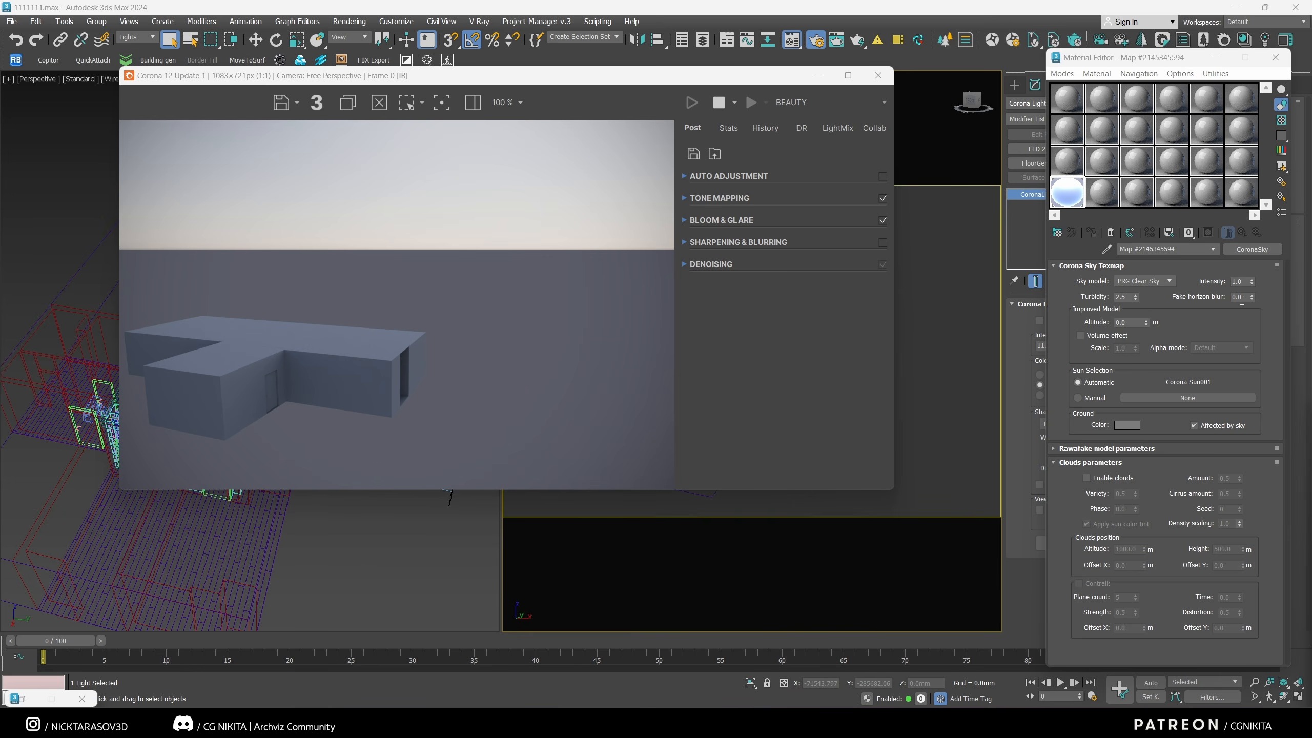
left_click_drag(1253, 302, 1253, 288)
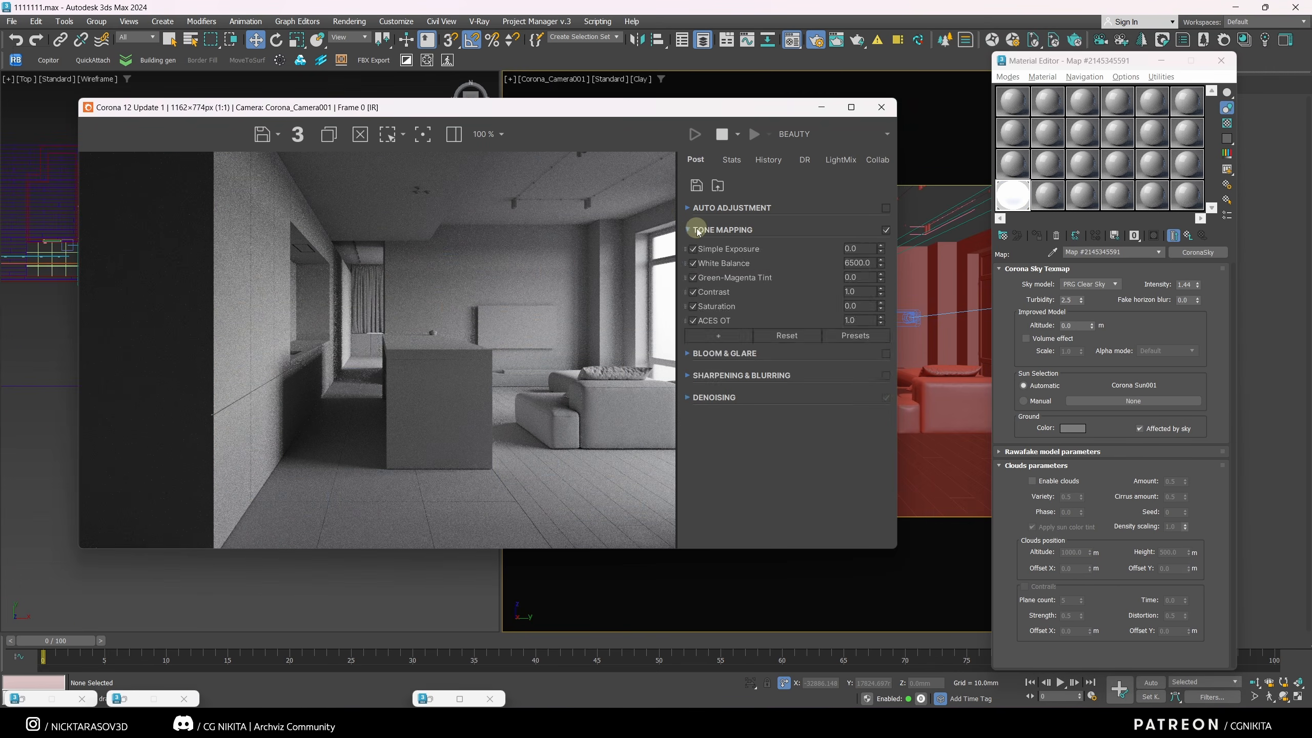
Step: Set the render's Simple Exposure to 0.444 and its White Balance to about 6199 in tone mapping
left_click(692, 231)
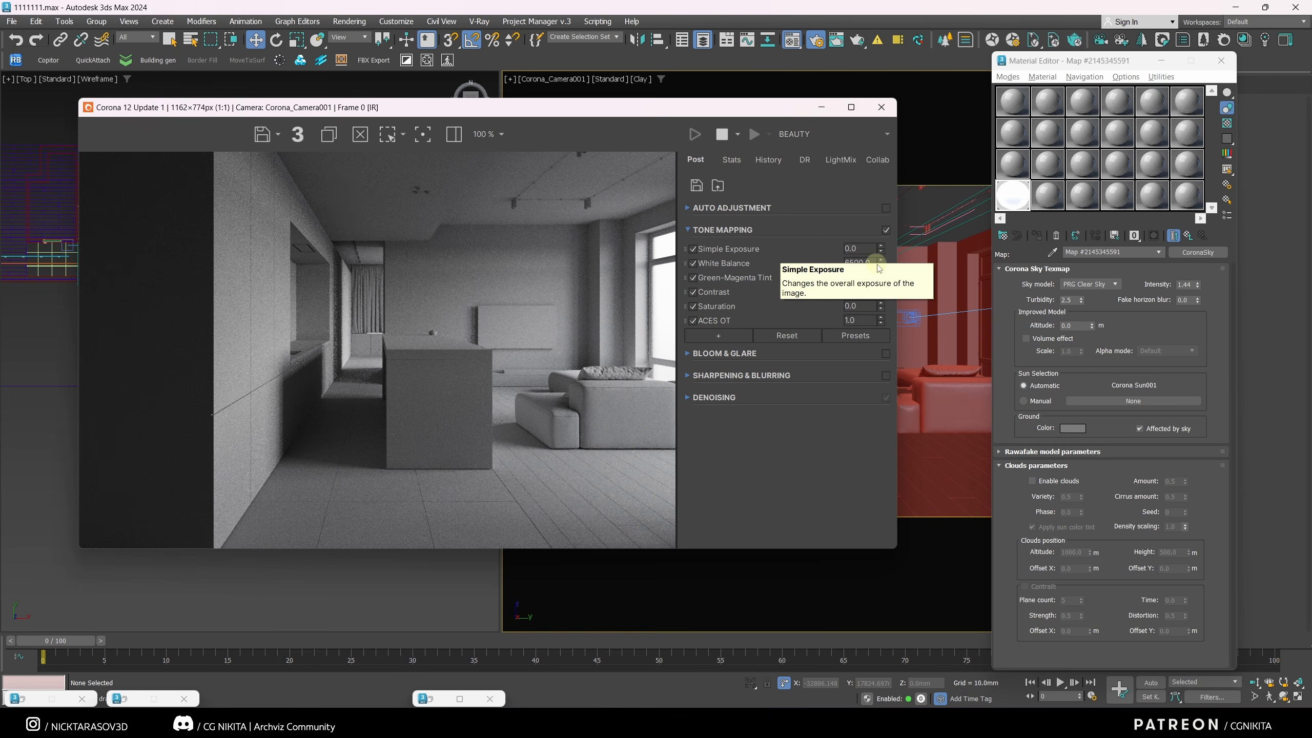
mouse_move(881, 250)
left_mouse_down()
mouse_move(880, 178)
mouse_move(880, 272)
left_mouse_up()
Step: Add a Filmic Mapping operator to the tone mapping and set its Highlight Compression to 0.396
left_click(741, 331)
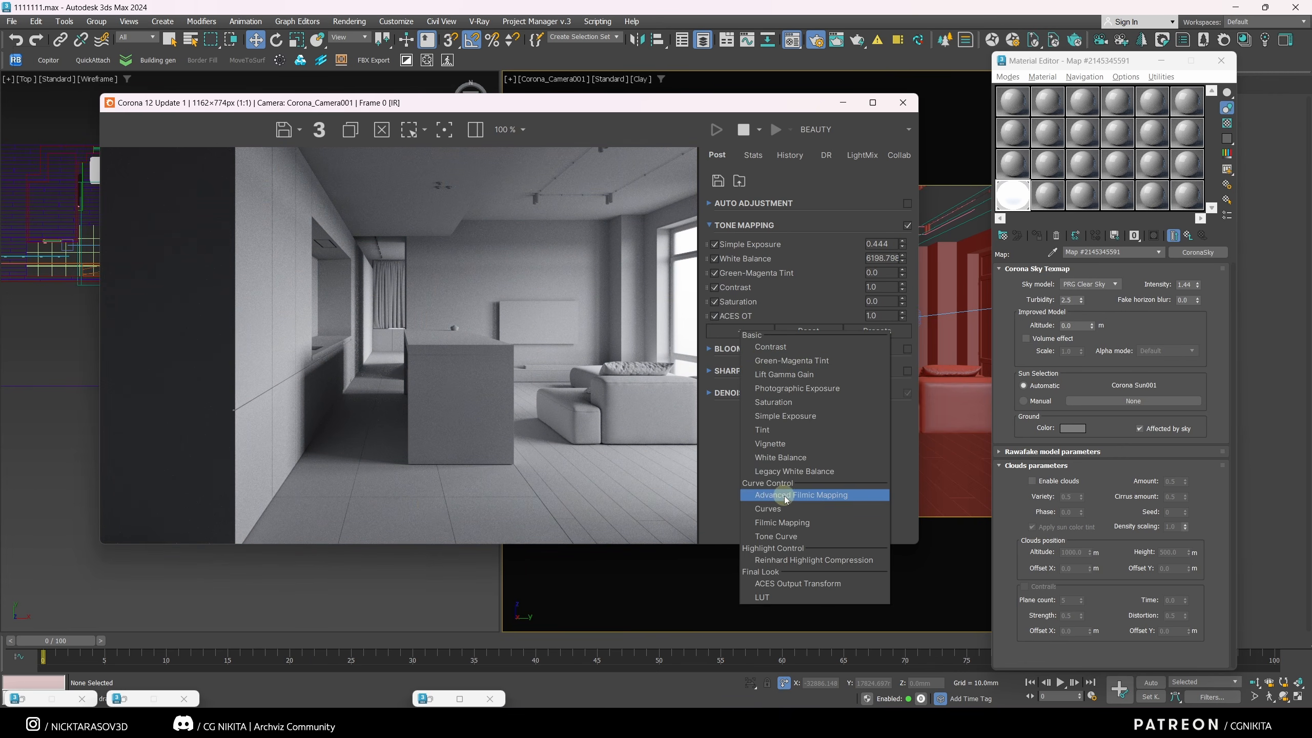
left_click(810, 523)
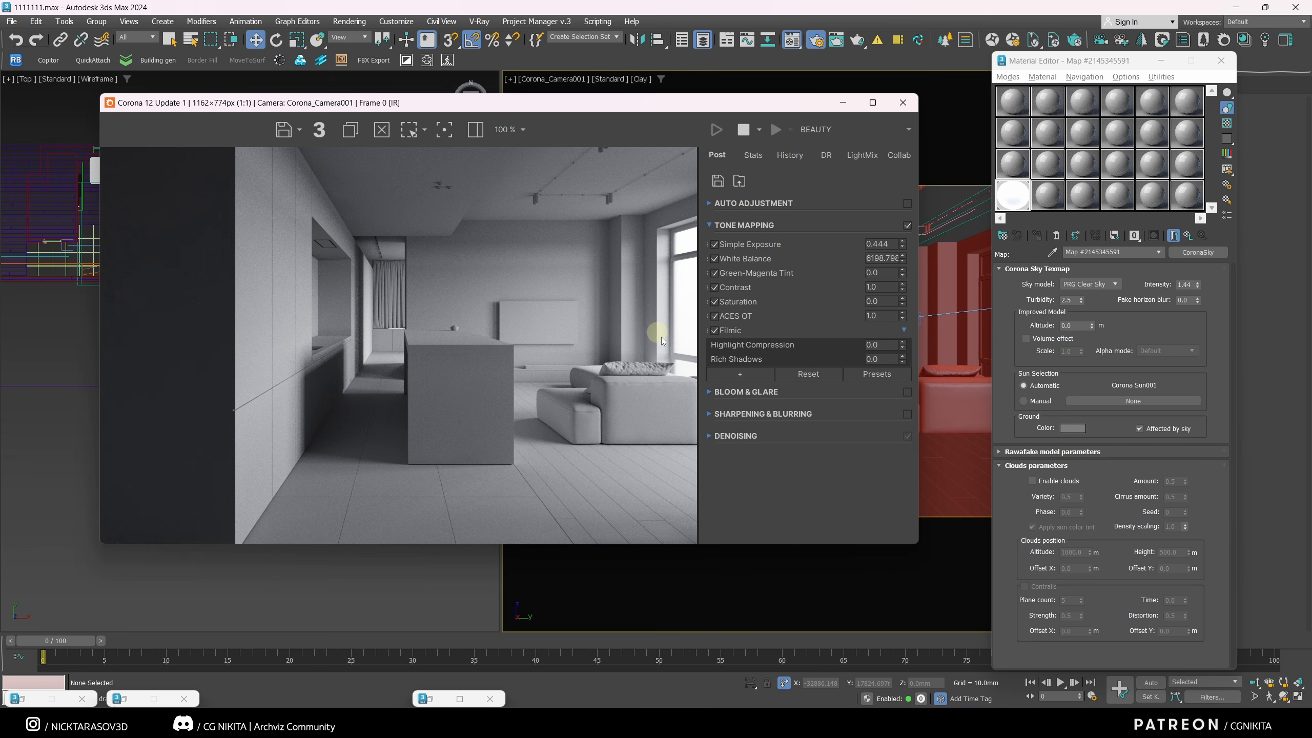
left_click_drag(902, 346, 904, 378)
left_click_drag(904, 375, 902, 395)
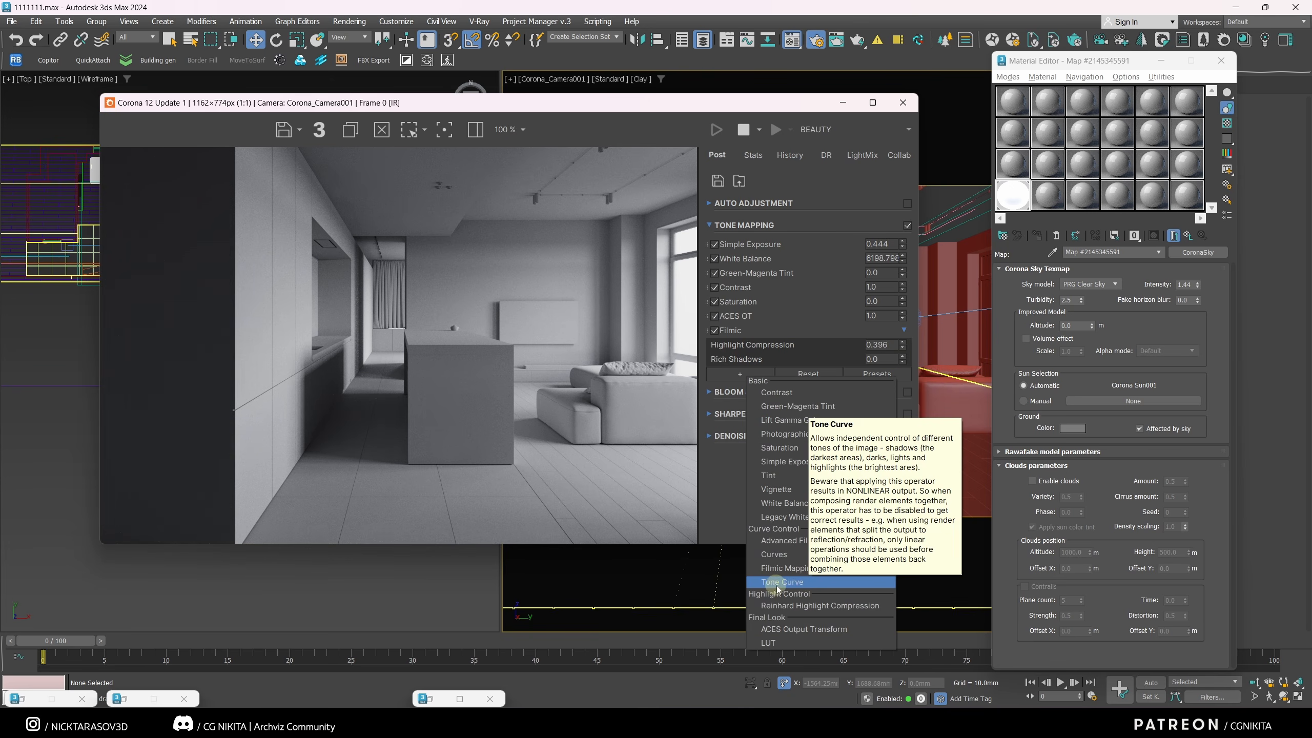
Step: Add a Tone Curve operator with Lights 0.256, Darks 0.304 and Shadows 0.80, plus a Vignette operator at 0.812
left_click(803, 583)
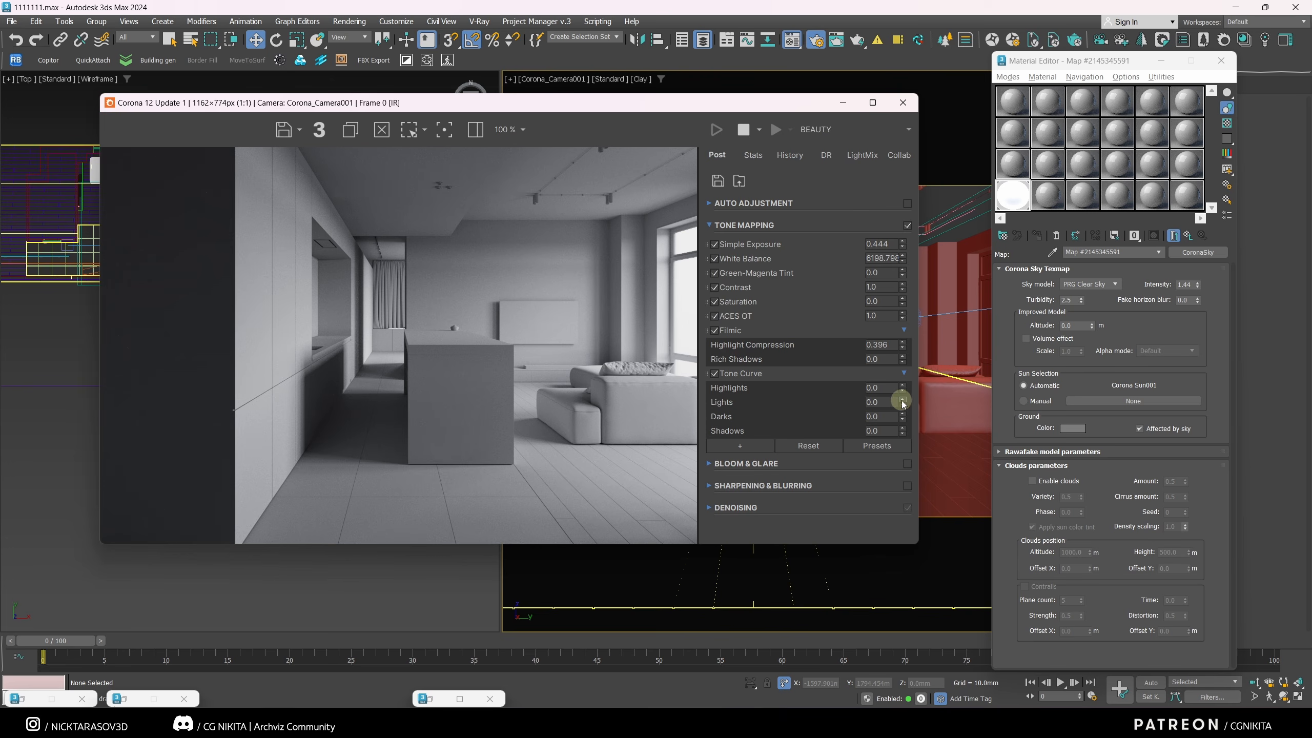
left_click_drag(903, 404, 901, 325)
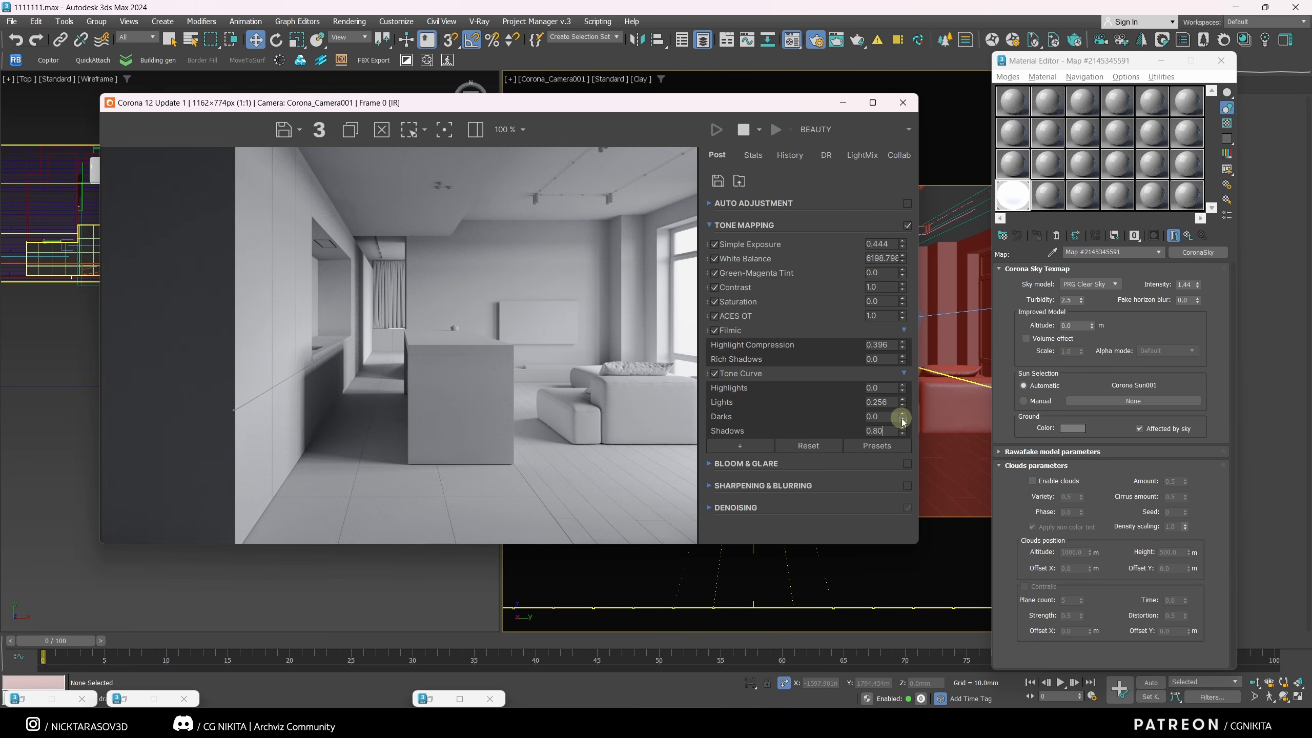
left_click_drag(902, 417, 900, 376)
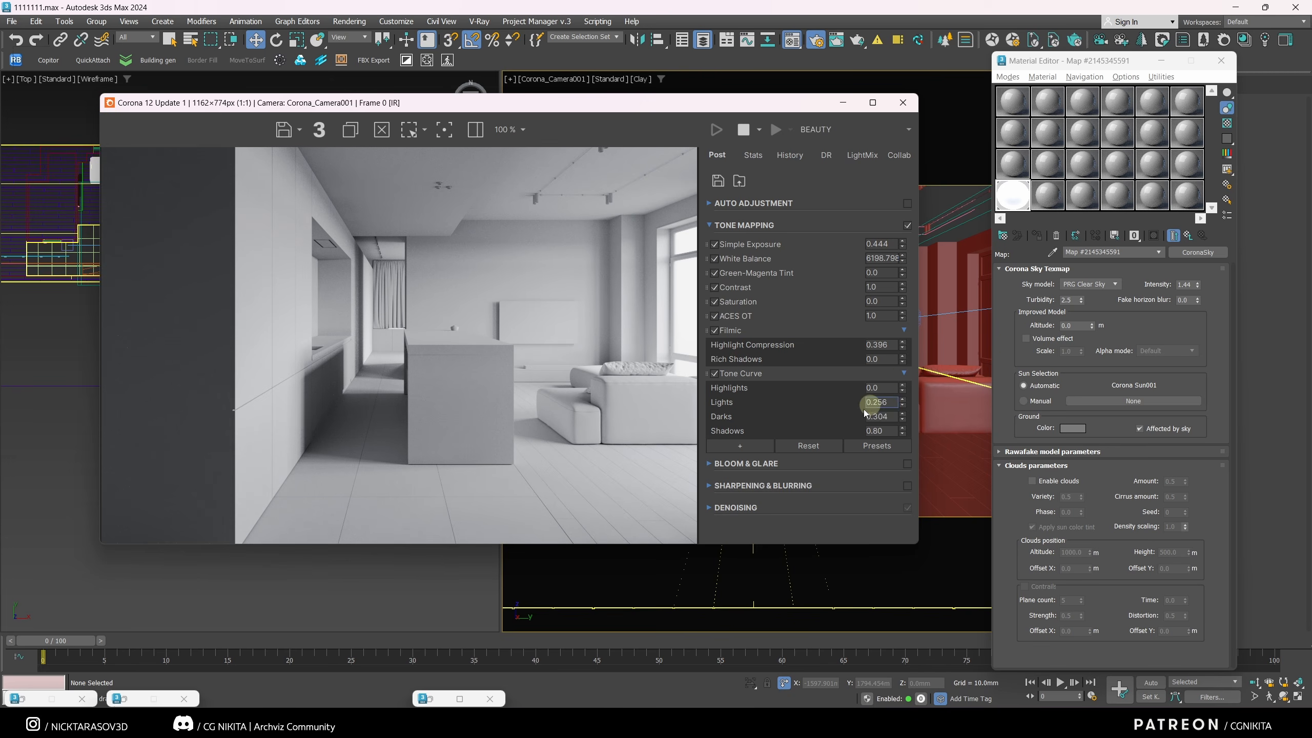
left_click(745, 449)
left_click(790, 561)
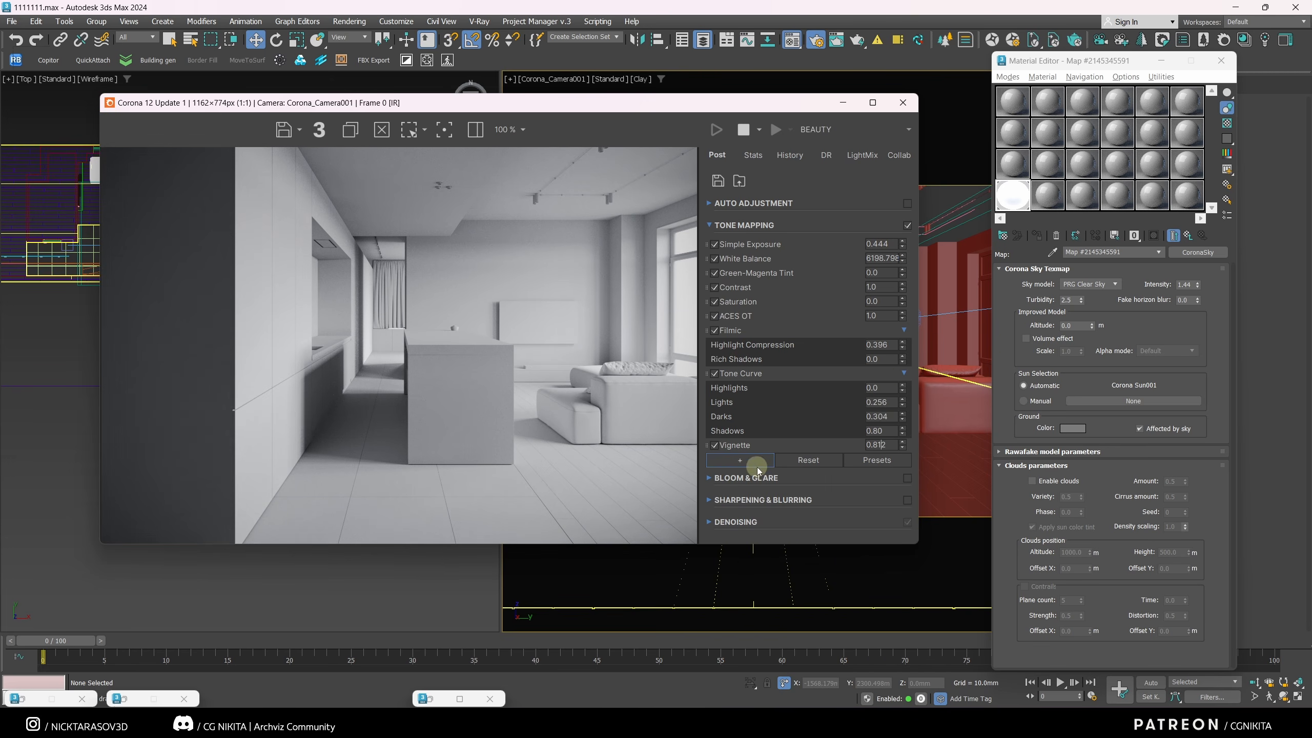
Step: Try a Curves operator with a slight S-shaped brightness curve in the tone mapping, and remove the operator again
left_click(742, 460)
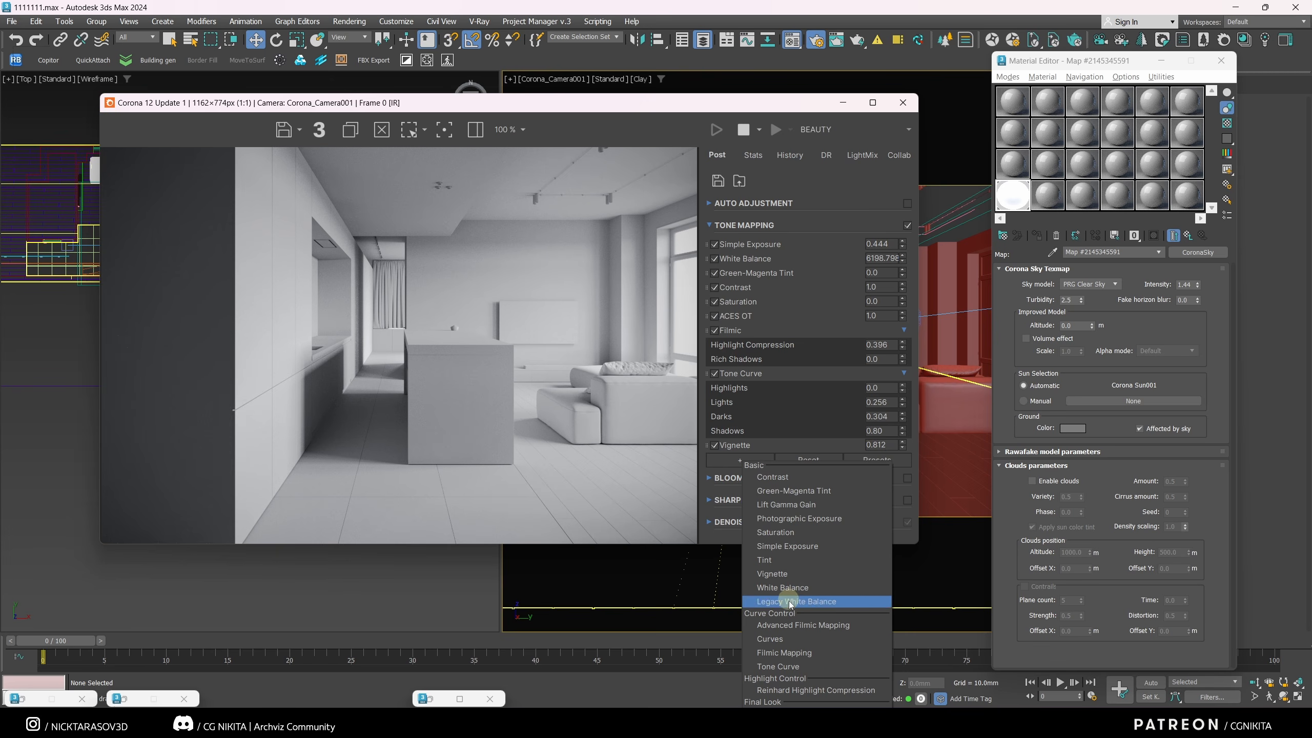
left_click(793, 642)
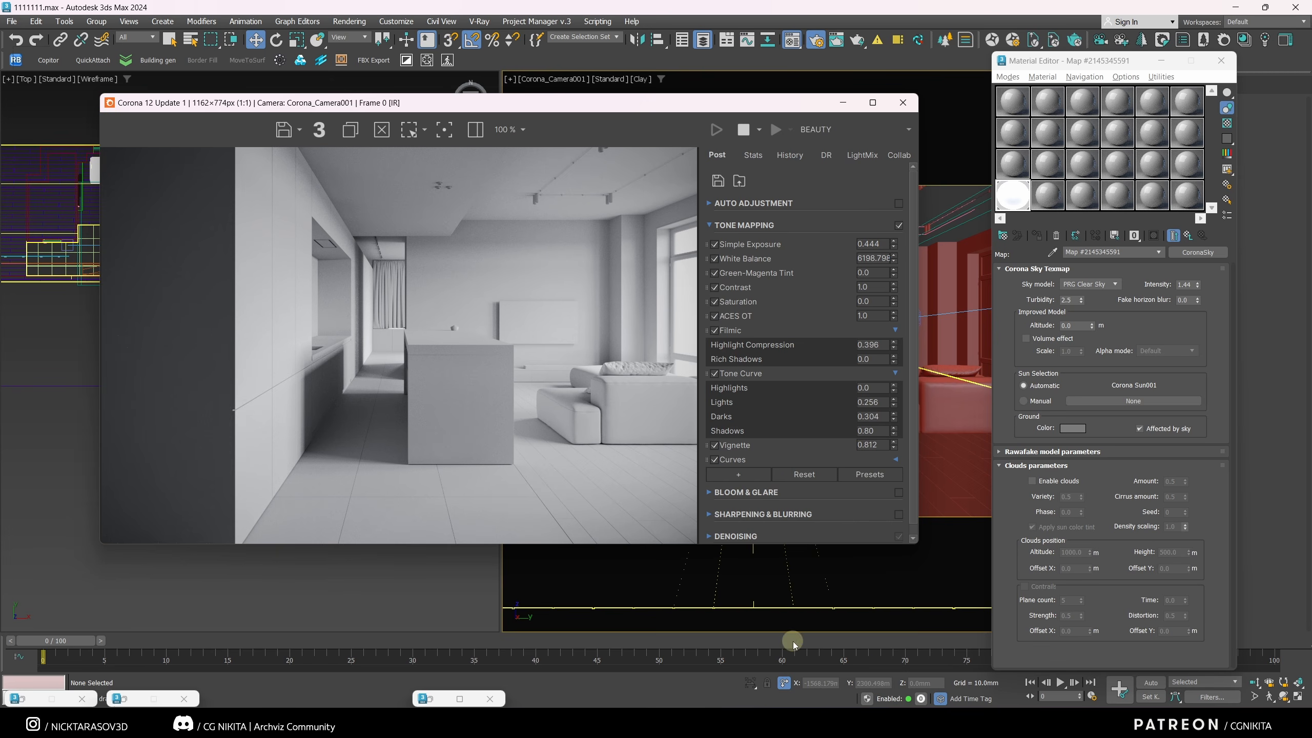
left_click(896, 459)
scroll(835, 434, "down", 3)
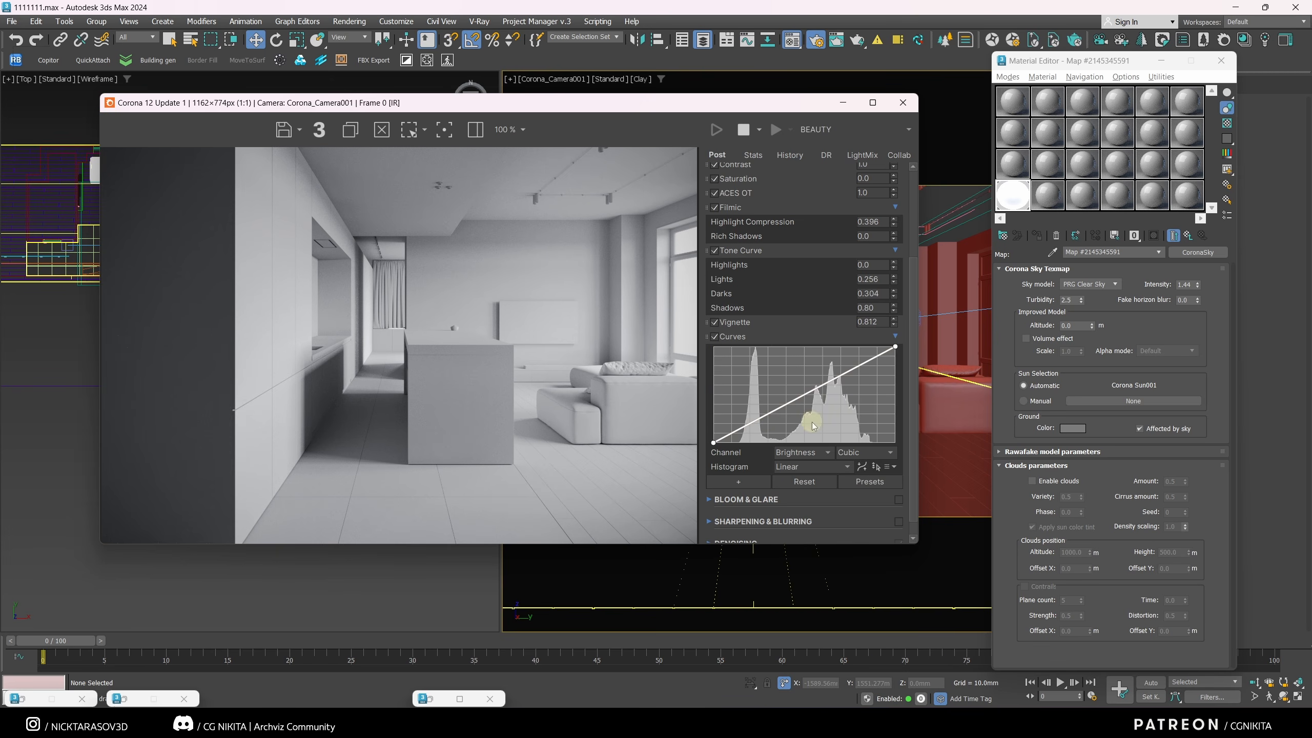
left_click_drag(767, 413, 773, 418)
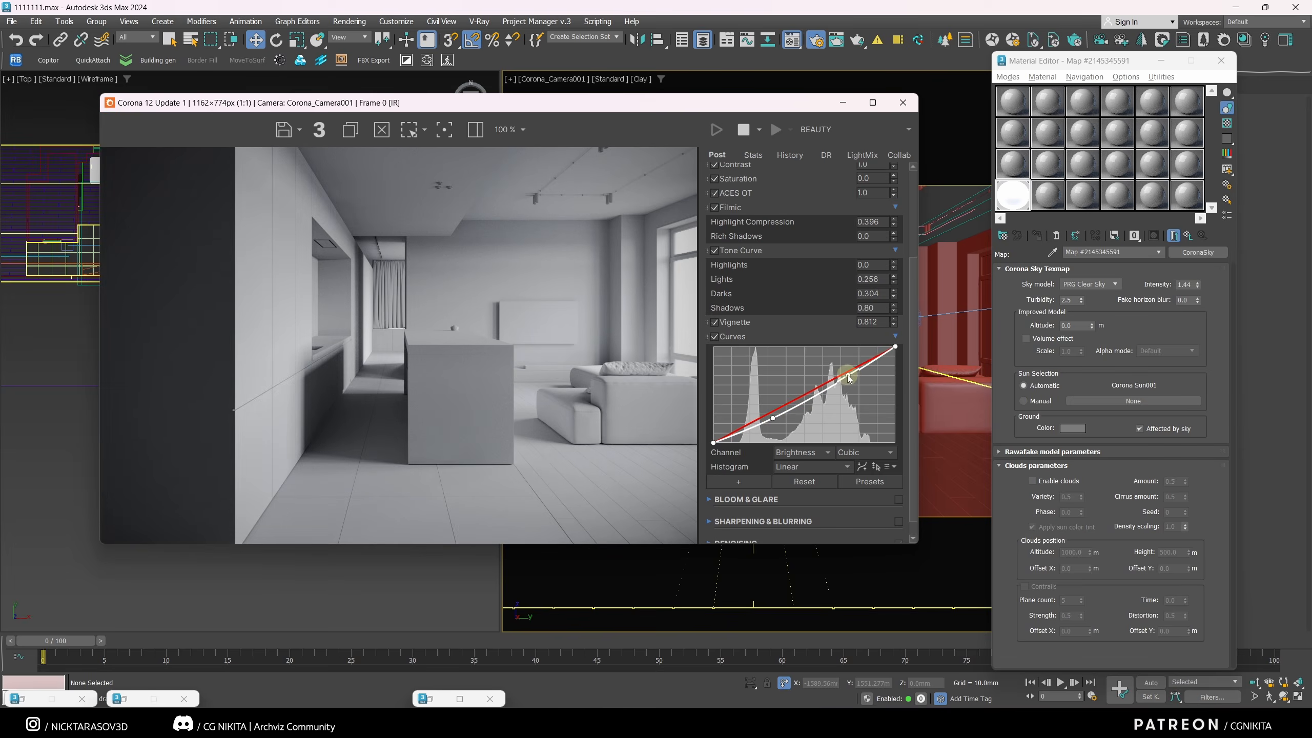
left_click_drag(846, 377, 845, 371)
right_click(741, 339)
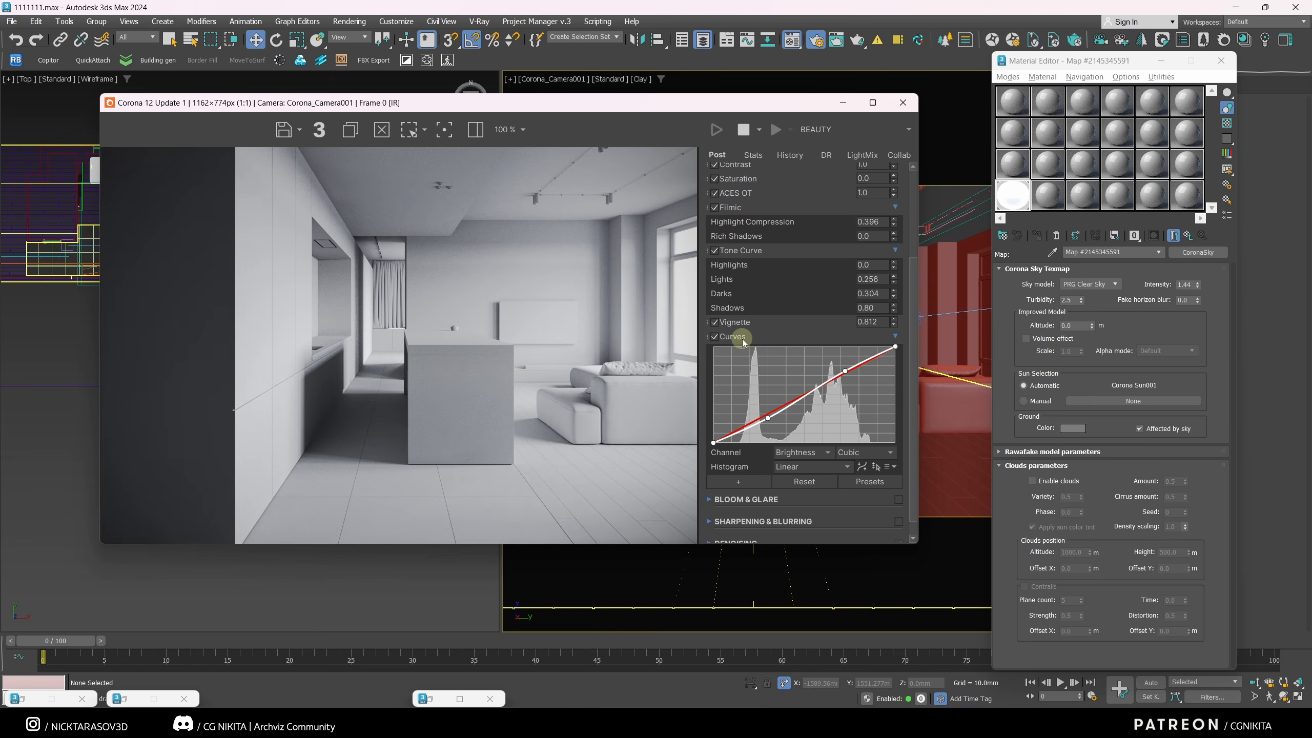
left_click(756, 343)
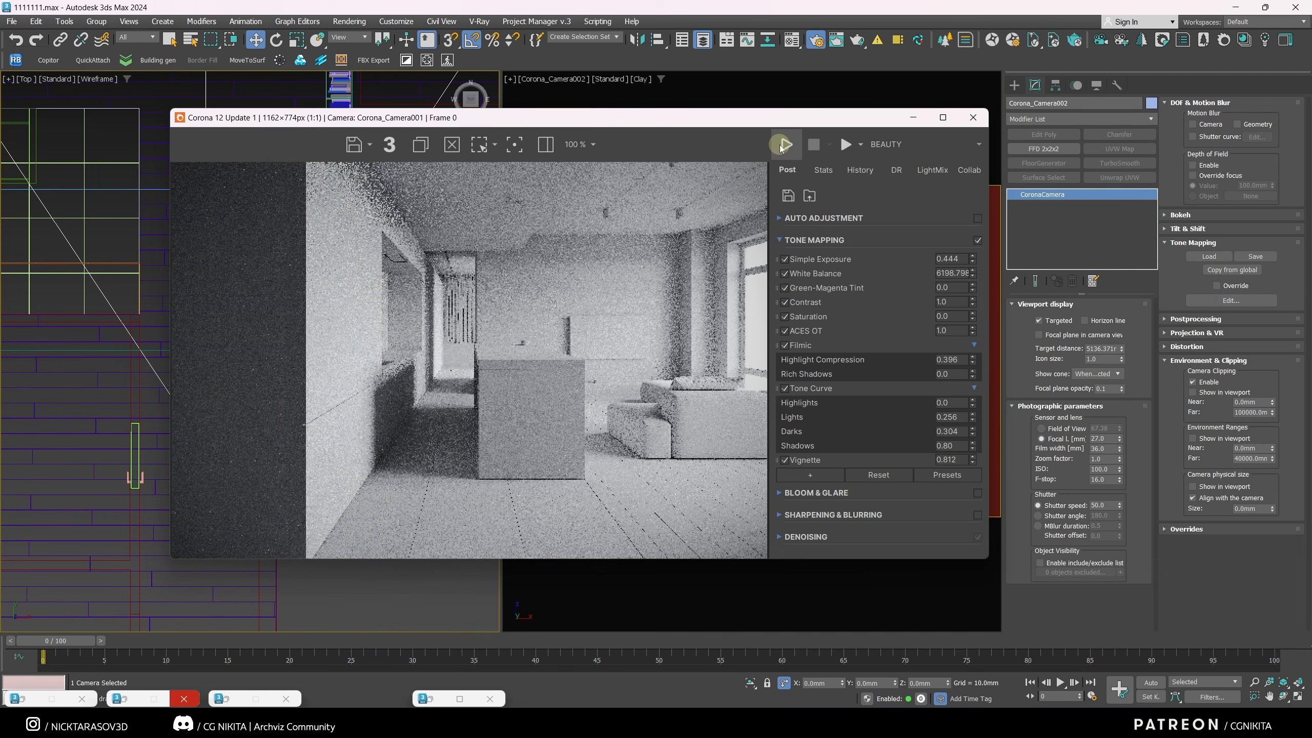
Step: Start the interactive render of Corona_Camera002, enable the camera's tone mapping override and set its Simple Exposure to 0.924
left_click(782, 145)
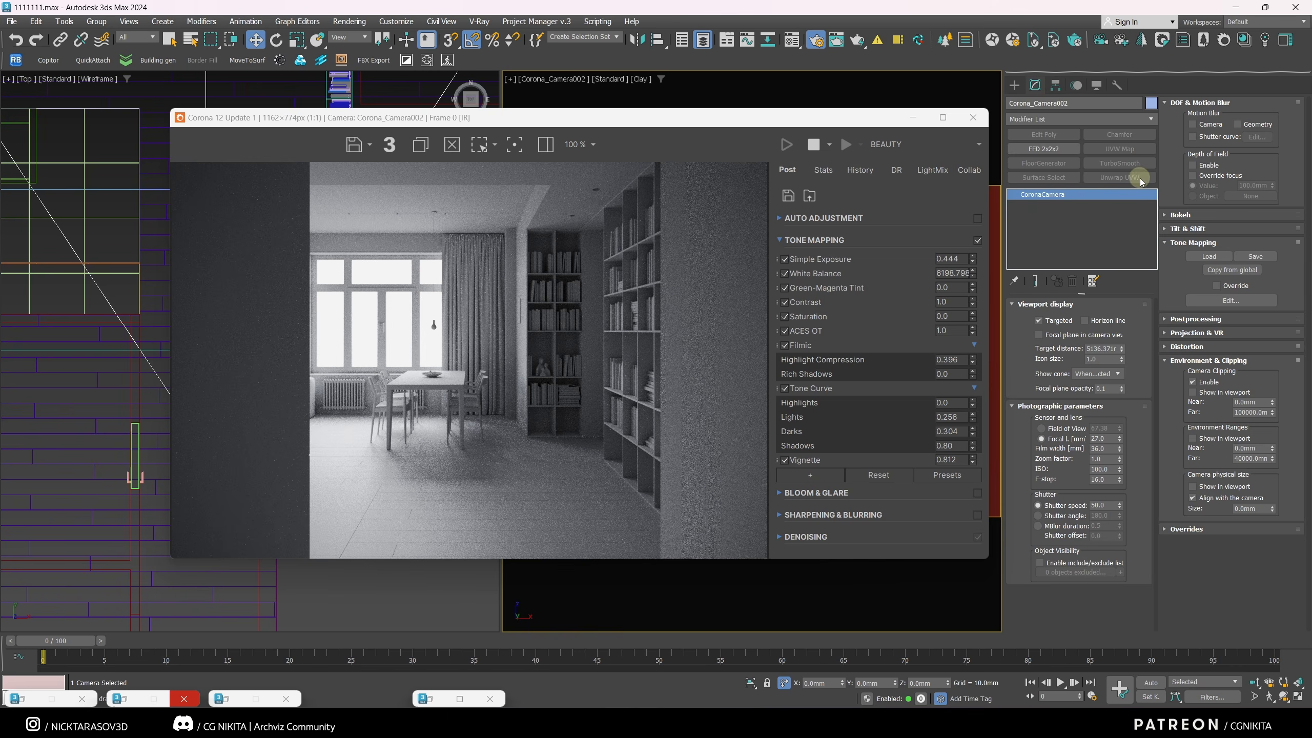
left_click(1218, 286)
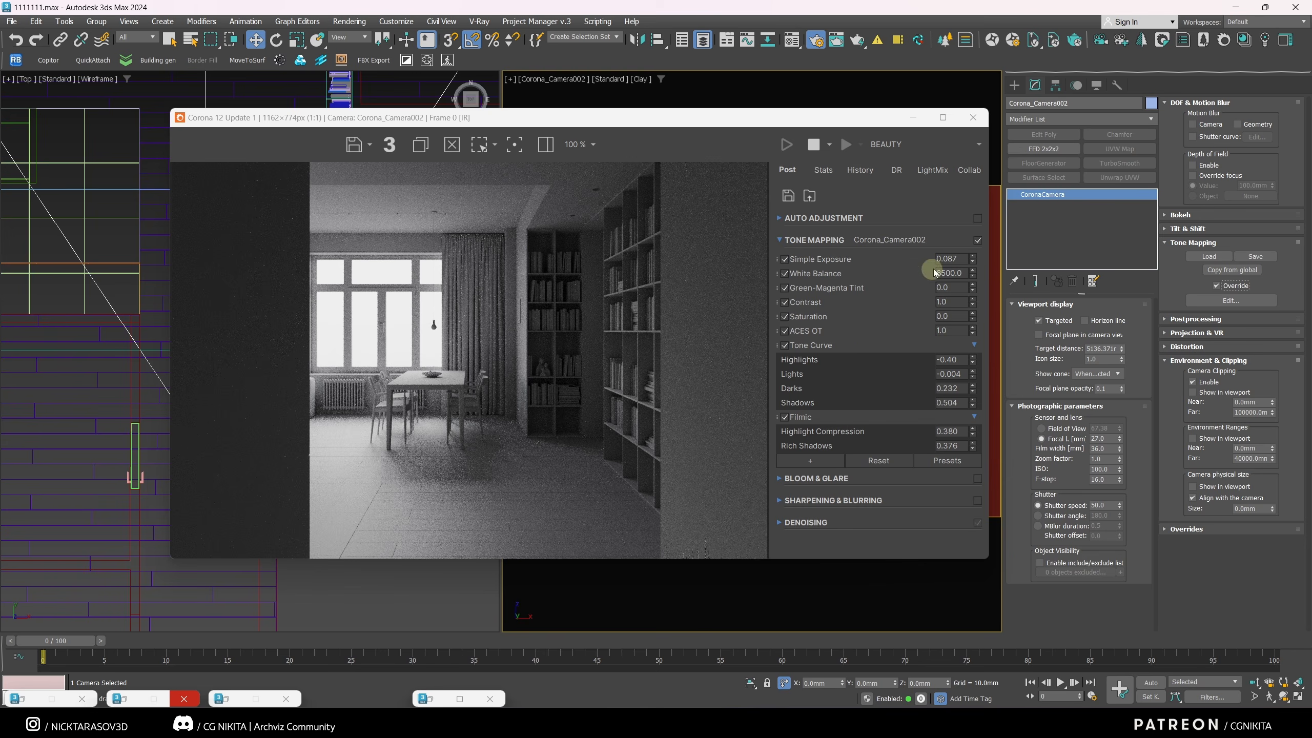
left_click_drag(970, 263, 956, 137)
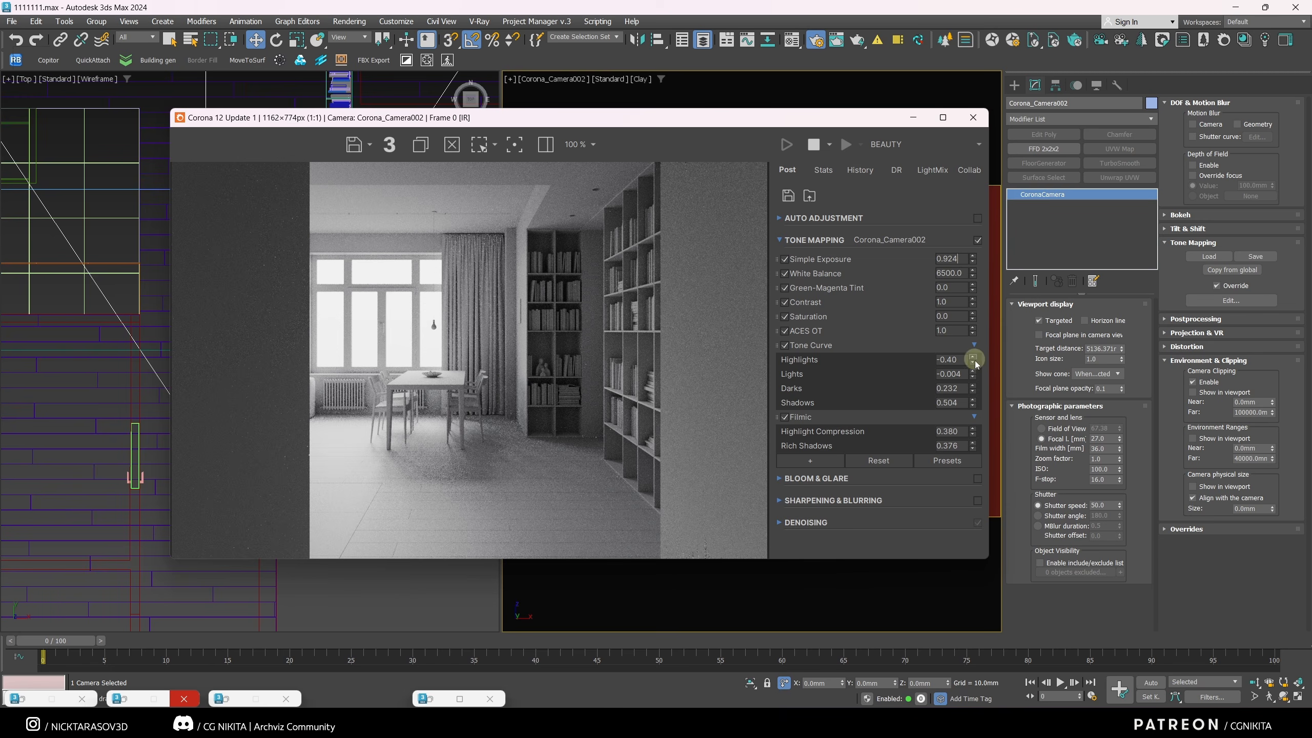
Step: Set Corona_Camera002's Tone Curve to Lights 0.10 and Darks 0.580, and its Filmic Highlight Compression to 0.496
left_click_drag(973, 374, 970, 325)
left_click_drag(972, 388, 970, 337)
left_click_drag(973, 431, 975, 410)
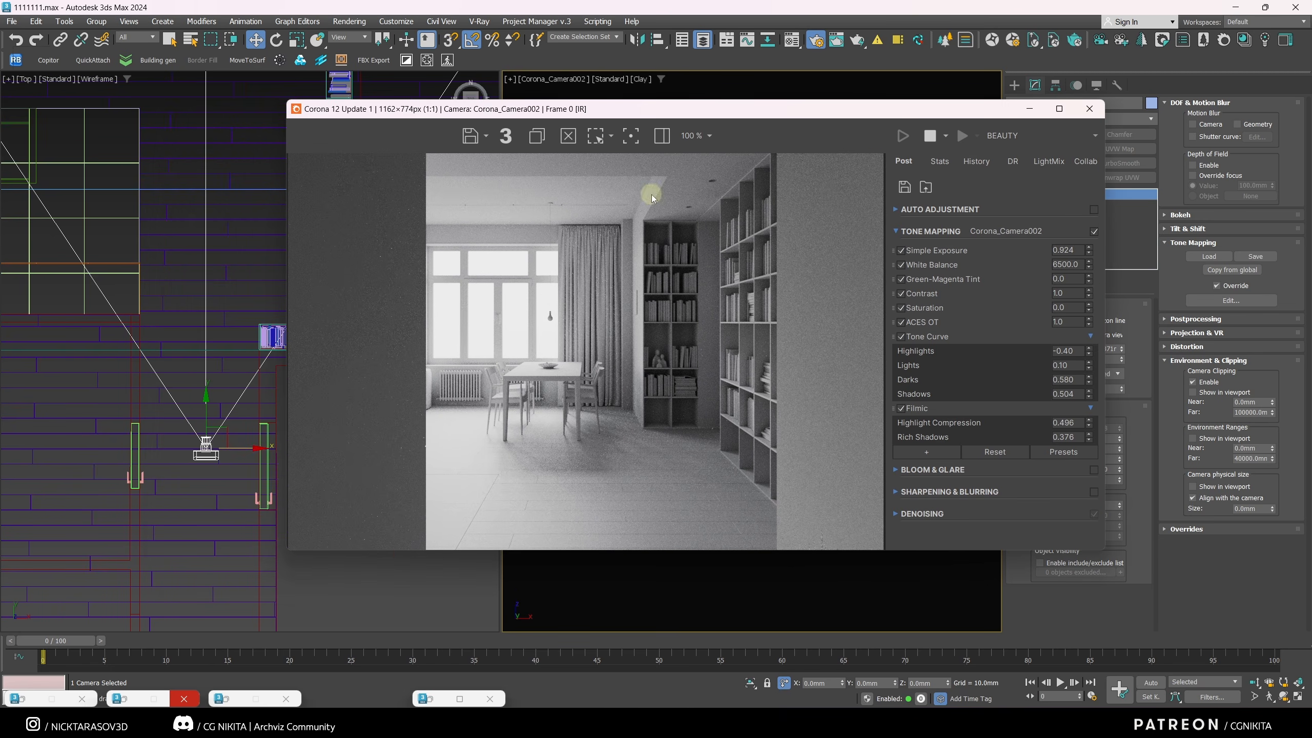
Step: Switch the camera viewport to Corona_Camera003, select that camera in the plan and start its interactive render
left_click(664, 579)
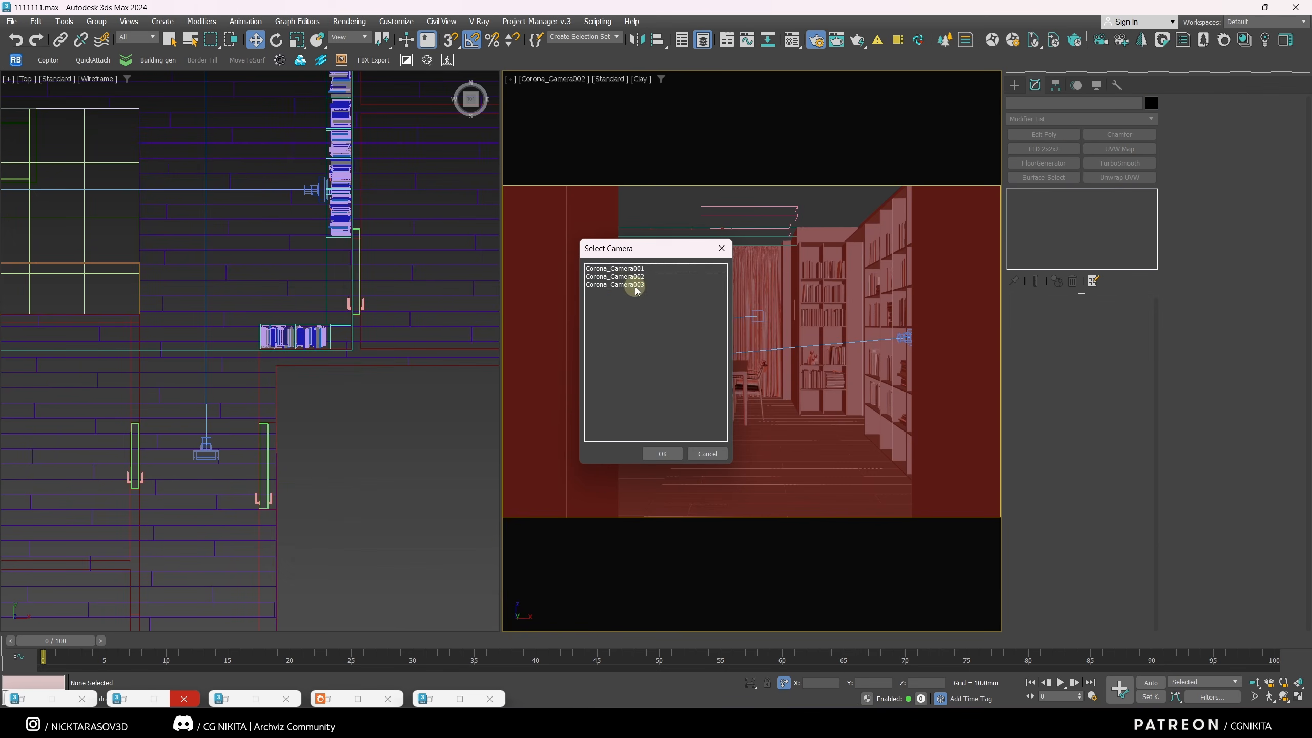
double_click(632, 287)
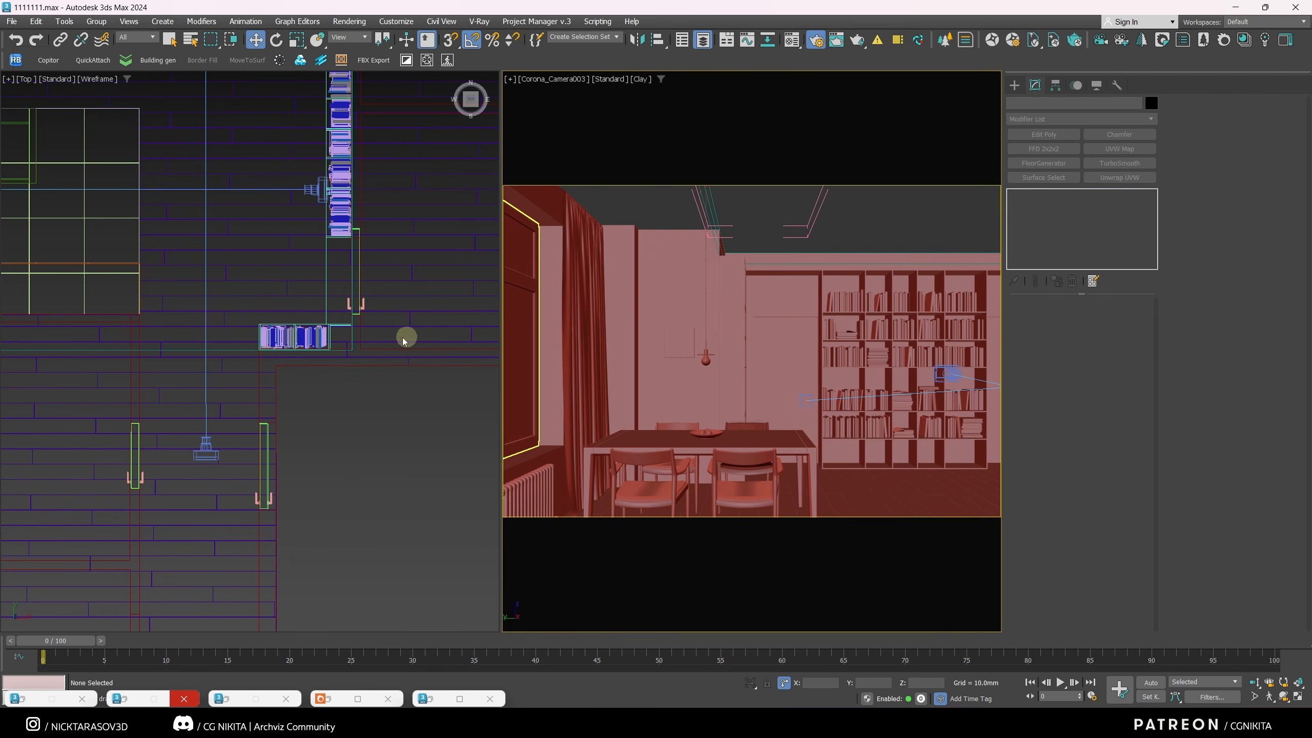
scroll(404, 339, "down", 5)
scroll(209, 246, "up", 5)
left_click(836, 40)
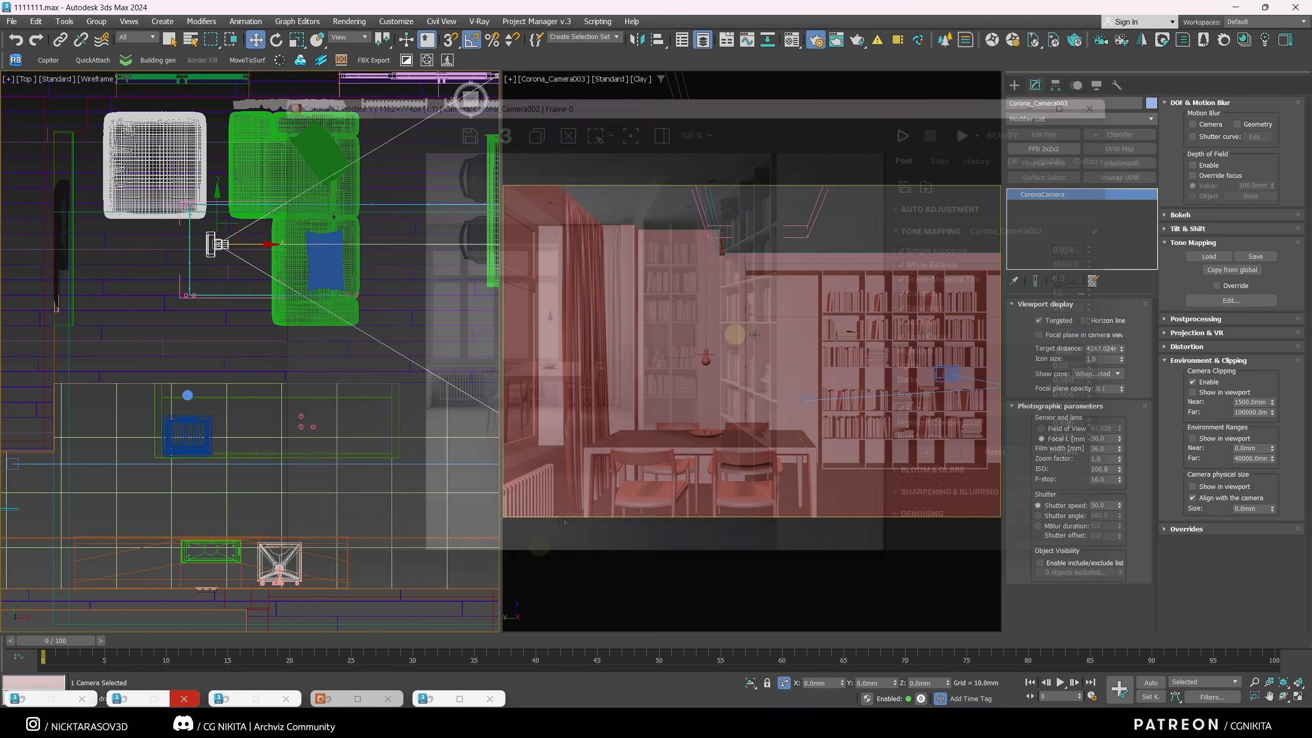
left_click_drag(881, 115, 729, 120)
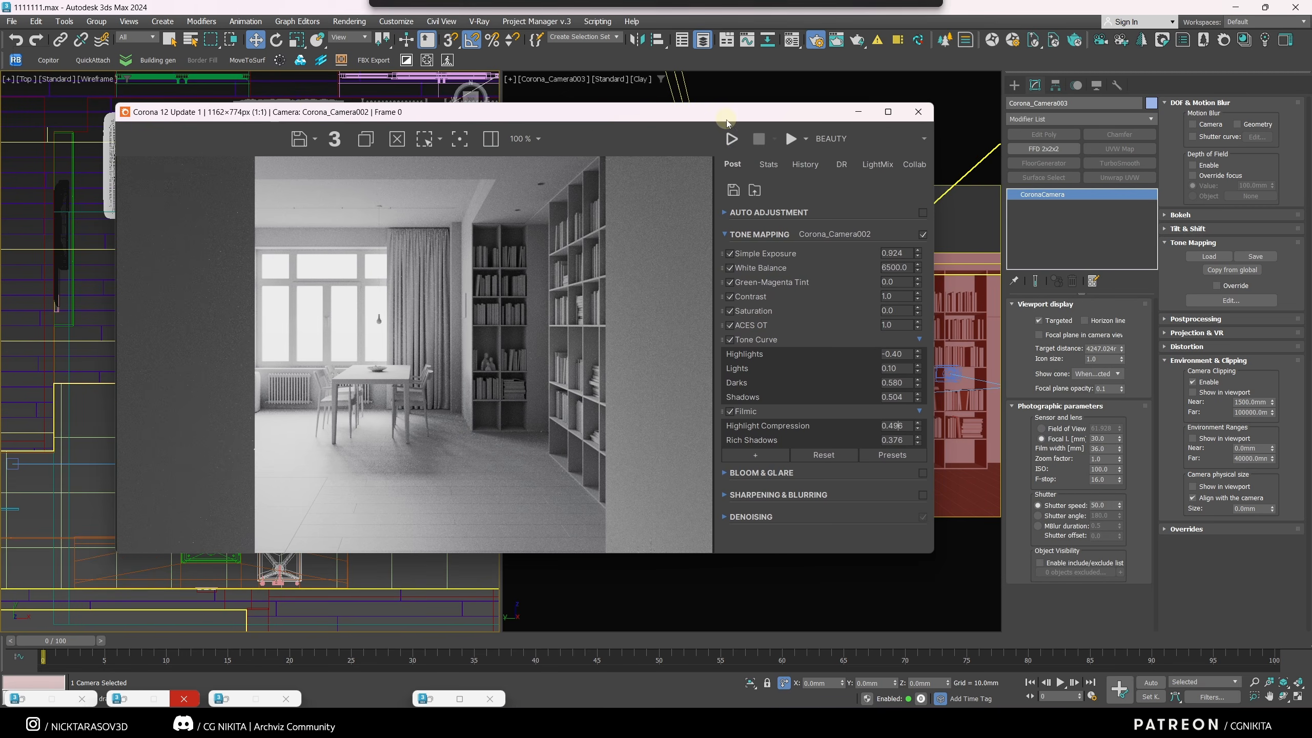
left_click(734, 138)
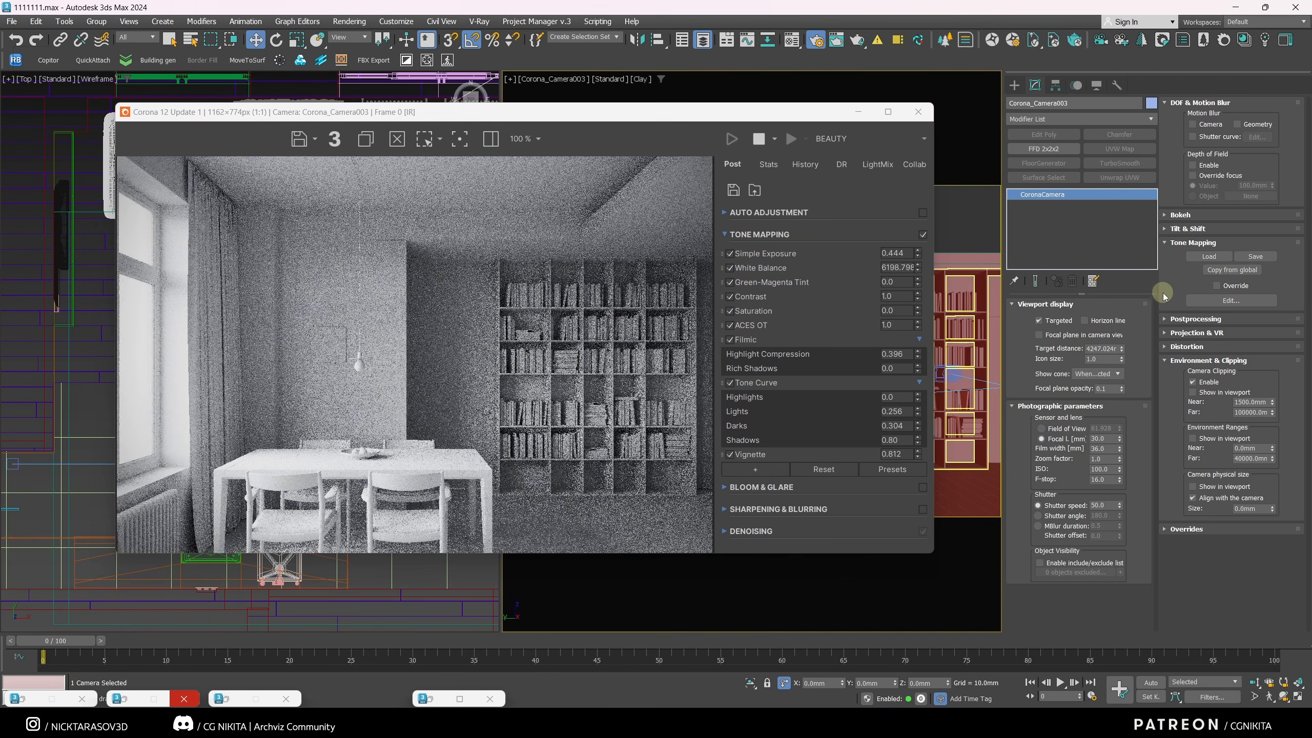
Step: Enable the tone mapping override on Corona_Camera003, set its Simple Exposure to 0.579 and raise the Tone Curve's Darks
left_click(1216, 286)
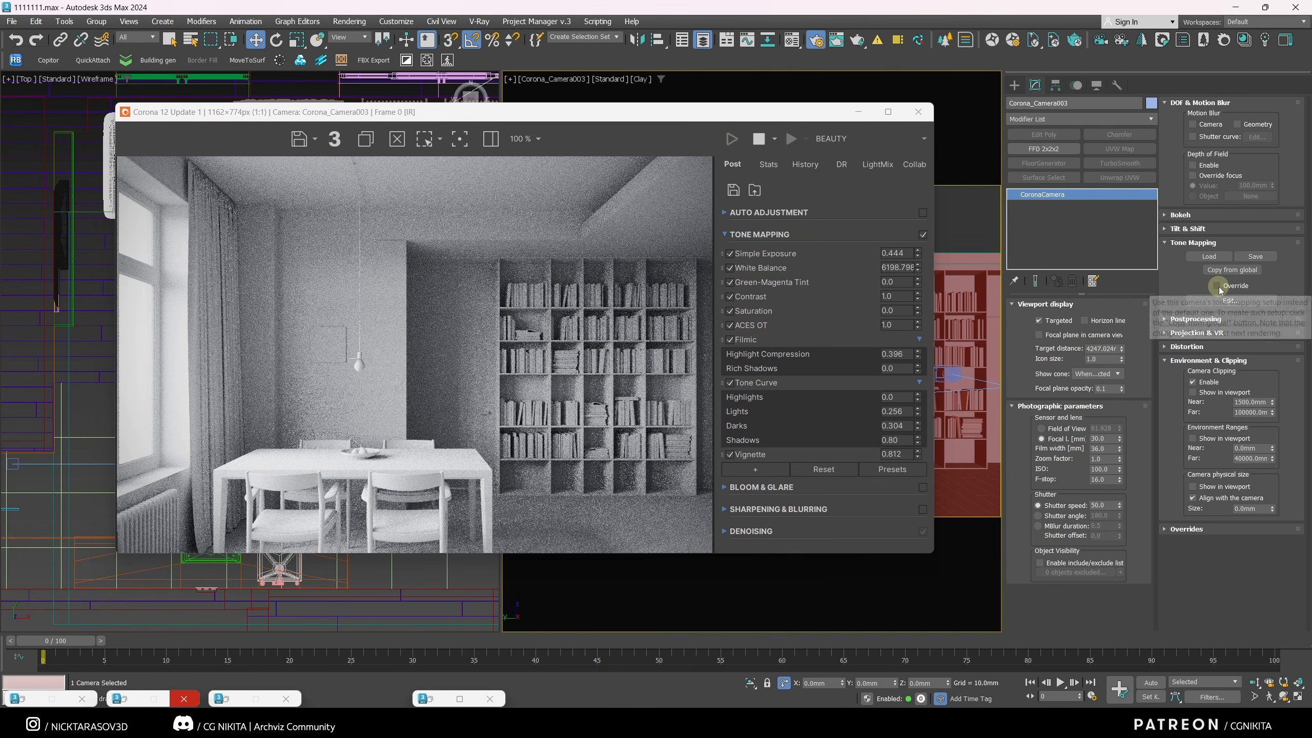
left_click_drag(919, 255, 915, 186)
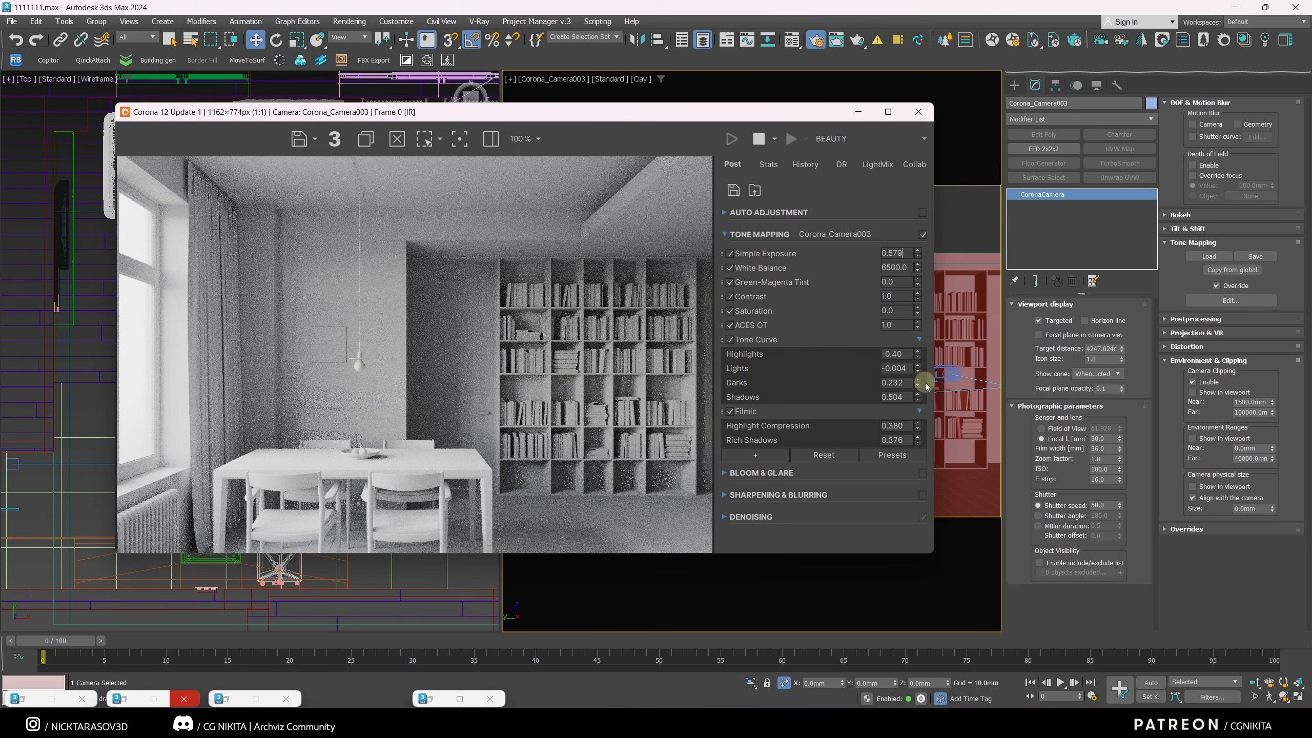
left_click_drag(918, 384, 919, 363)
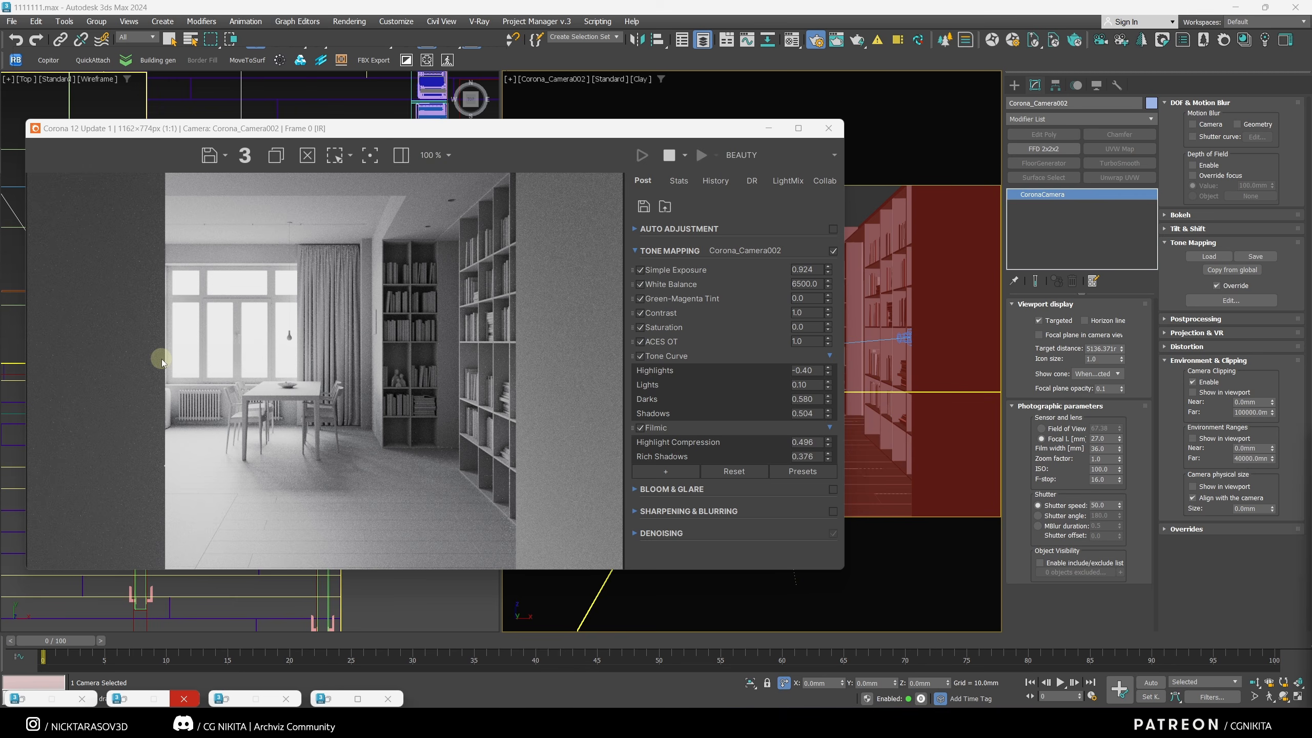
Step: Stop the interactive render and show the whole apartment from outside in a maximized perspective viewport with nothing selected
left_click(667, 155)
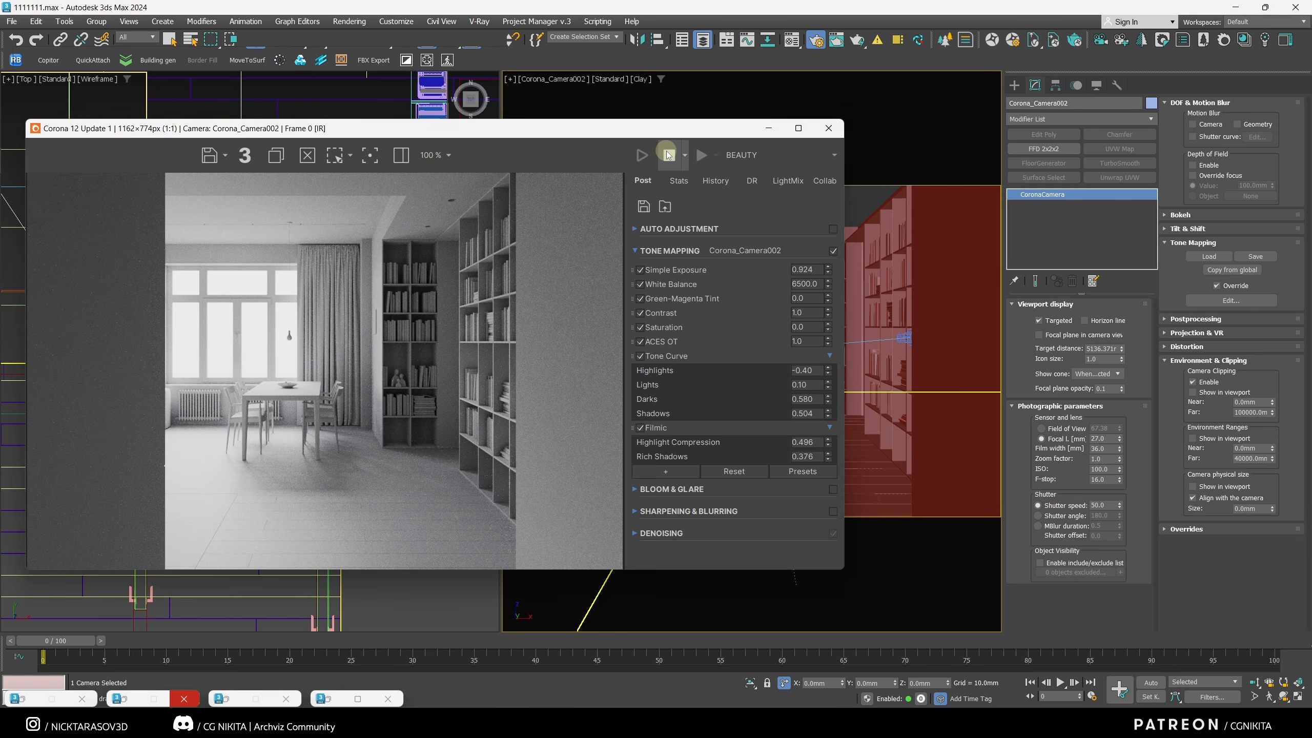
left_click(769, 128)
key("alt+w")
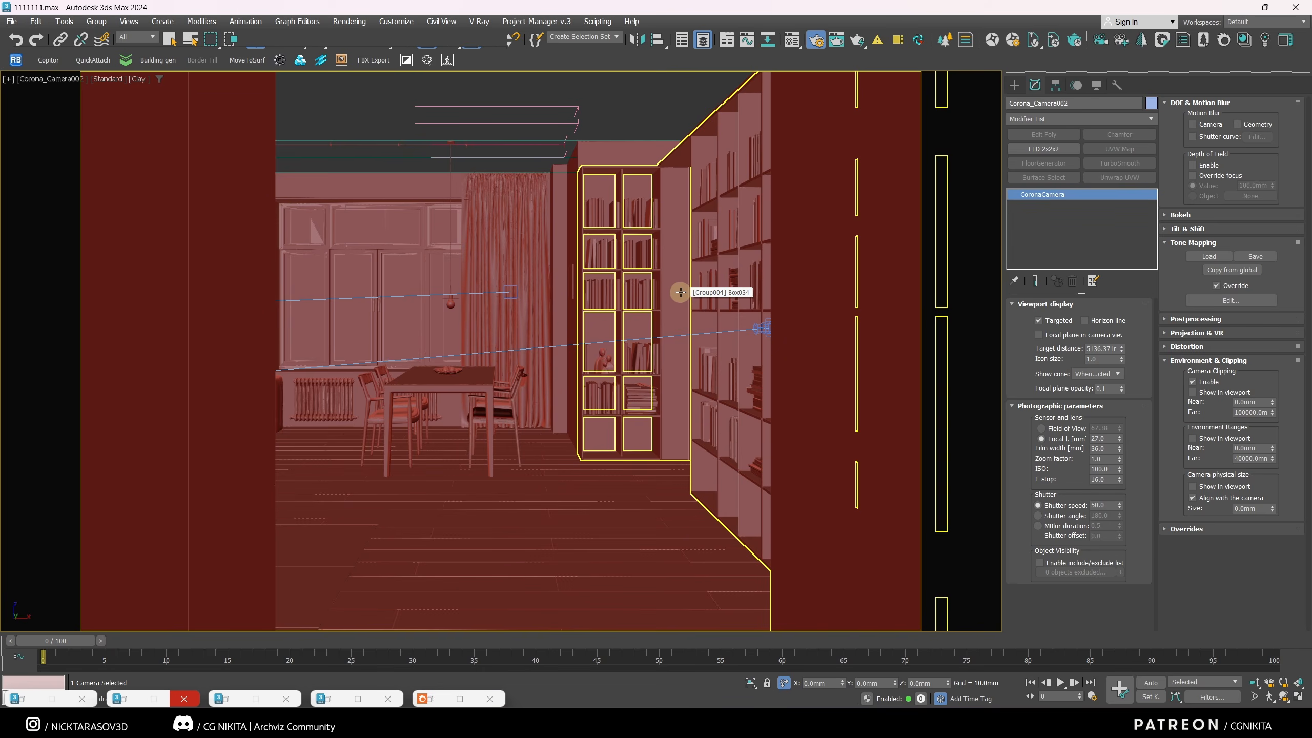
key("p")
middle_click_drag(679, 290, 600, 428, "alt")
scroll(553, 338, "down", 5)
key("ctrl+d")
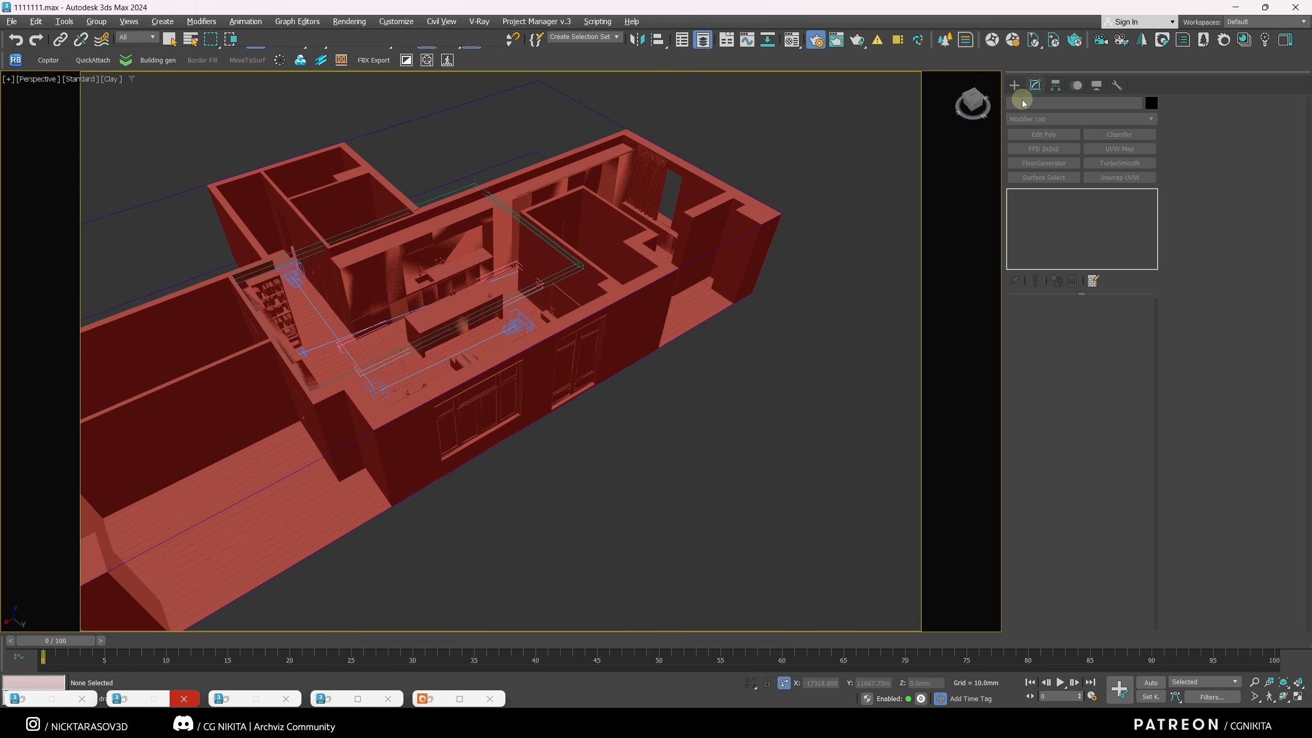
Step: Create a CoronaLight with the Rectangle shape on the ground outside the apartment's window wall
left_click(1015, 86)
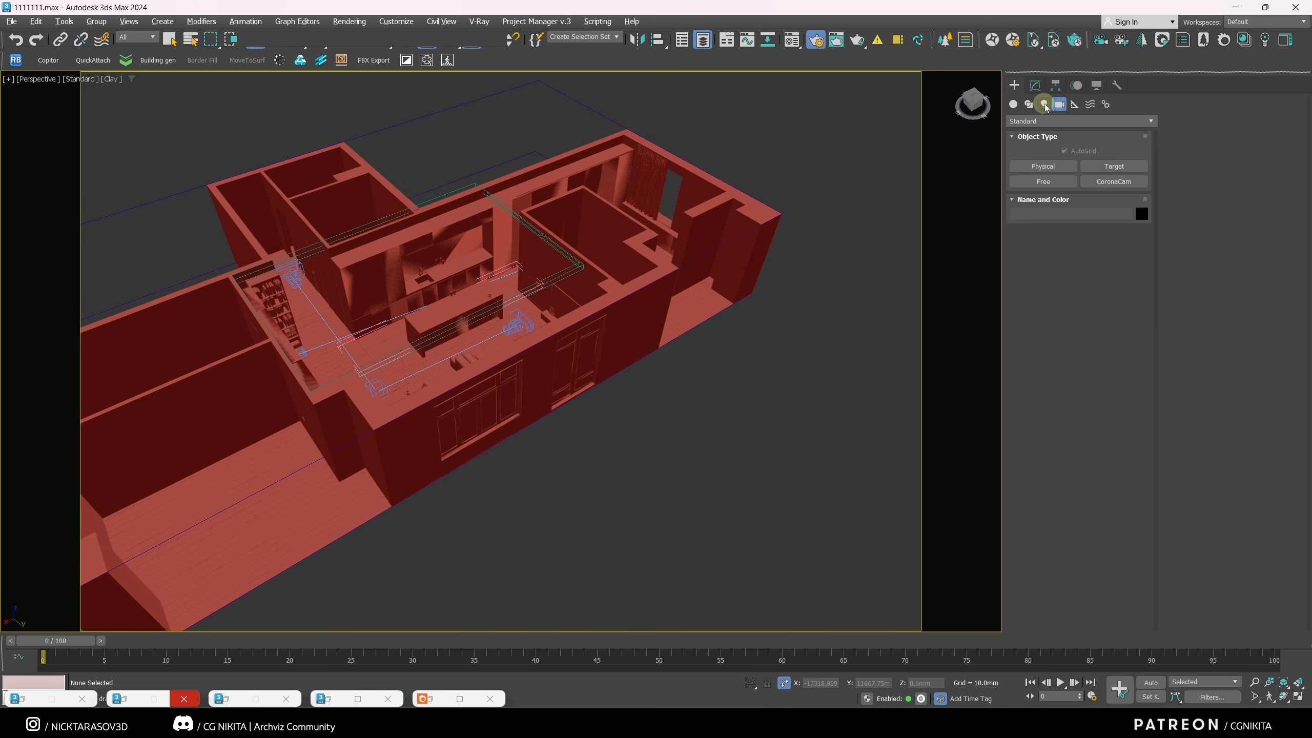
left_click(1045, 105)
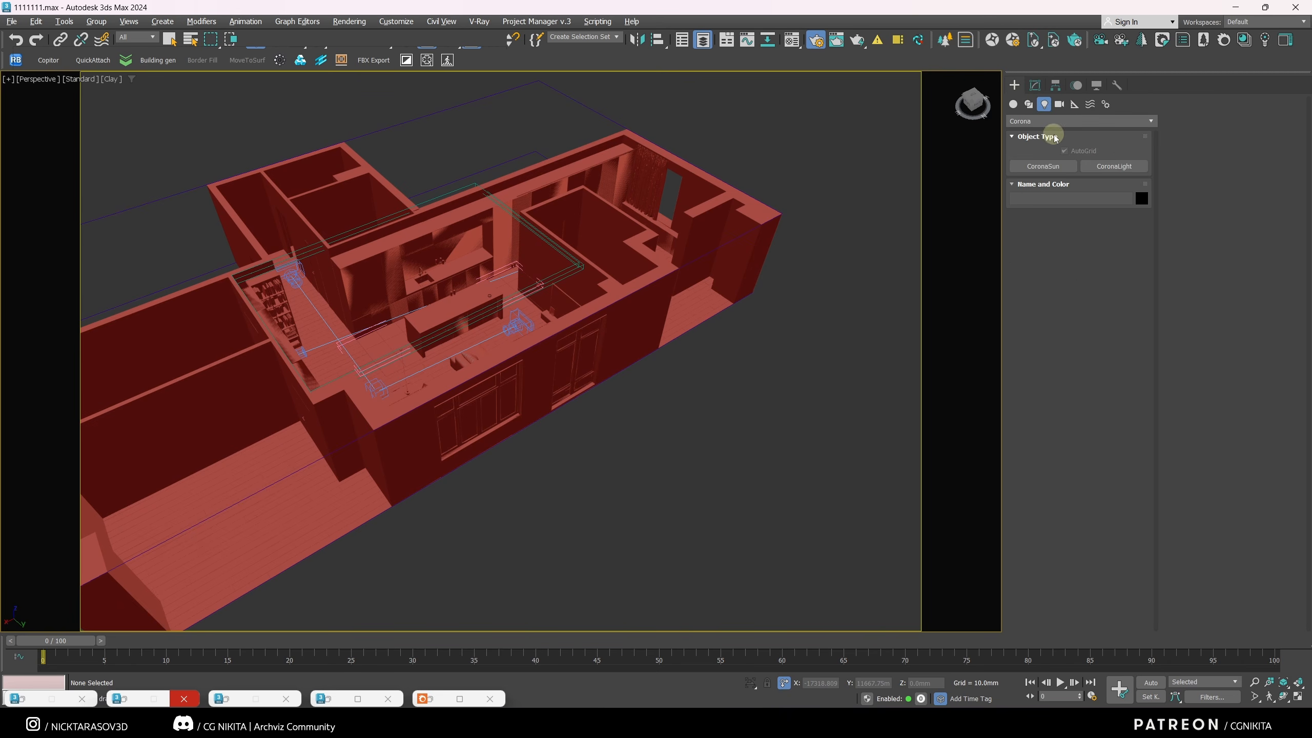
left_click(1112, 169)
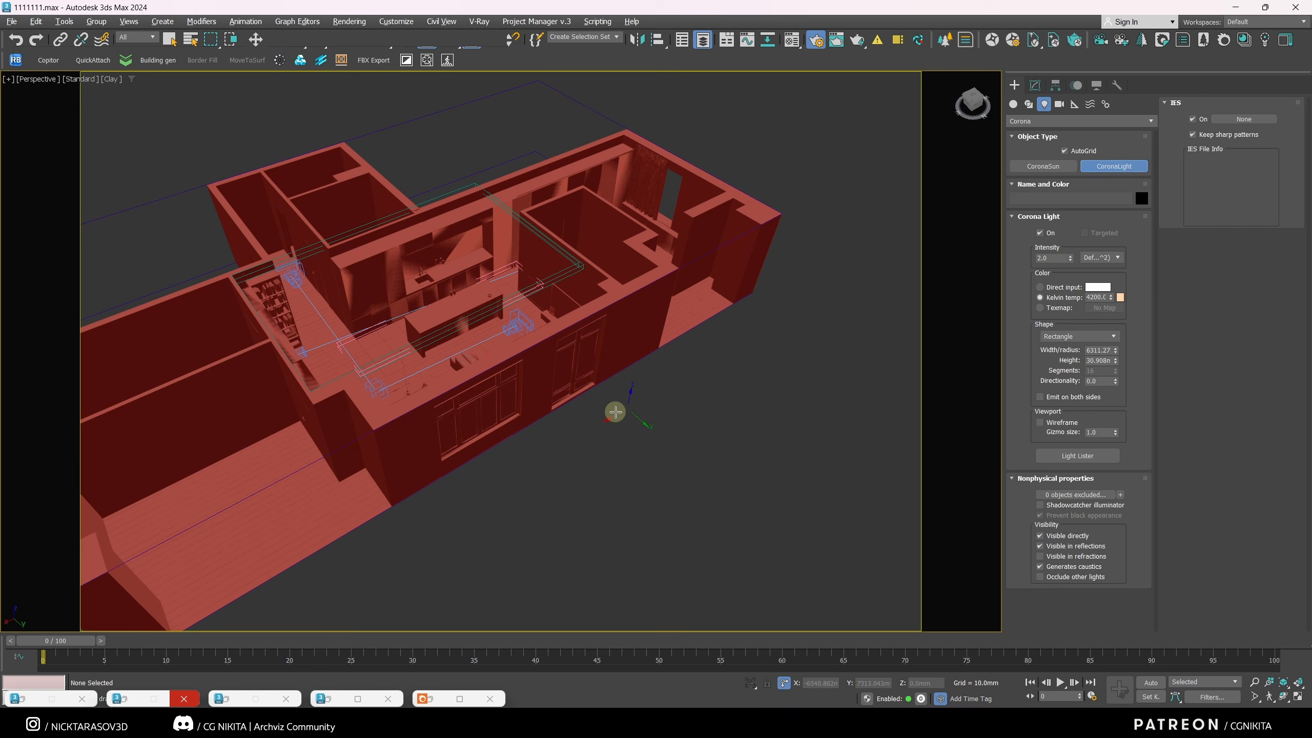
left_click_drag(544, 491, 543, 535)
key("w")
left_click(1069, 424)
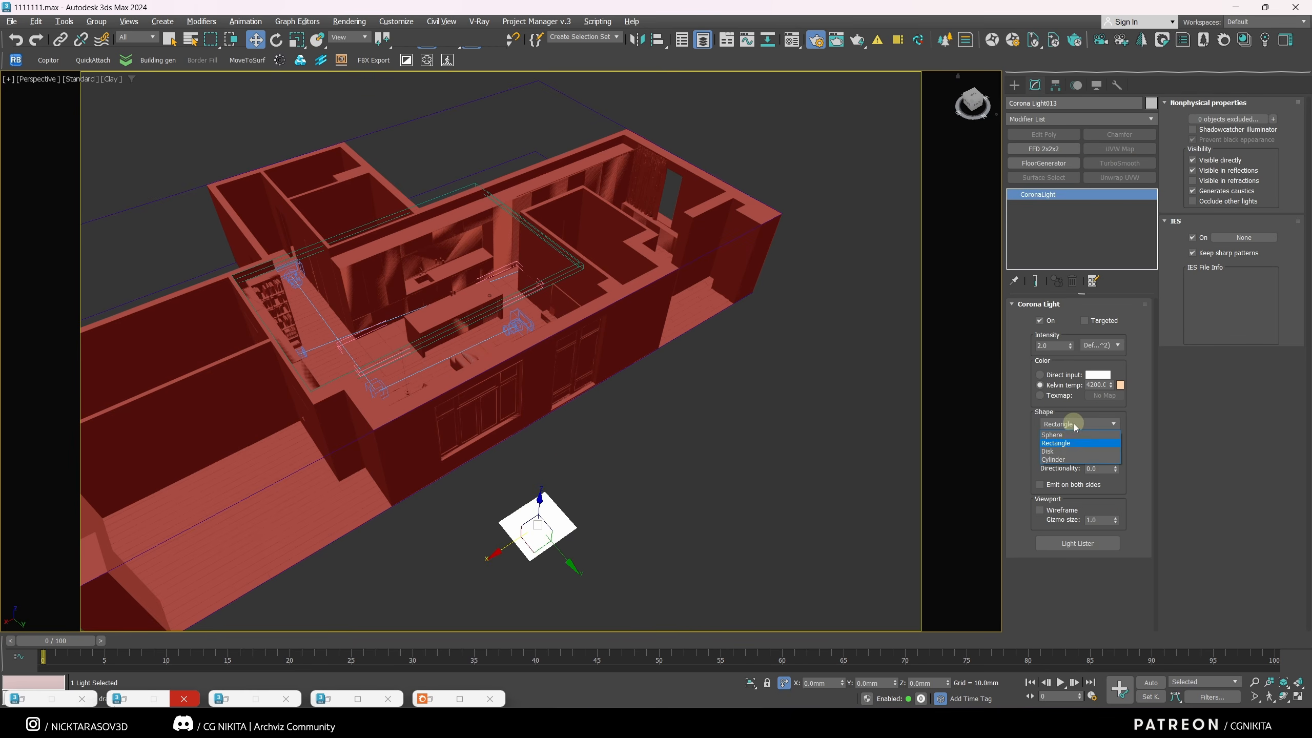
left_click(1069, 446)
Step: Rotate the rectangular light upright so that it stands parallel to the window wall
middle_click_drag(617, 528, 633, 458, "alt")
key("e")
left_click_drag(613, 451, 557, 366)
key("w")
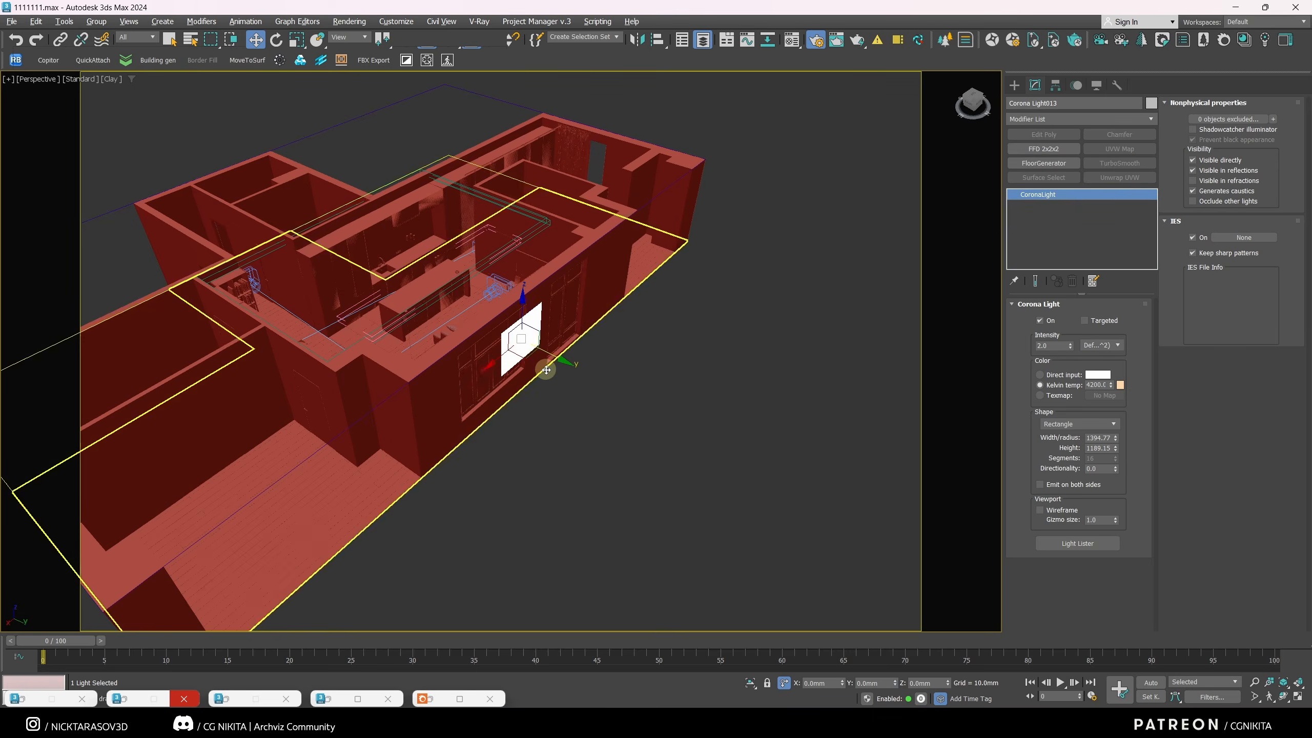
Step: Set the light's width to about 2454.8 mm and height to about 2081 mm, and align it in front of the living-room window
key("t")
scroll(934, 459, "up", 2)
left_click_drag(1115, 437, 1121, 397)
middle_click_drag(653, 428, 481, 279, "alt")
key("l")
scroll(491, 381, "down", 2)
left_click_drag(480, 235, 481, 353)
left_click_drag(1116, 448, 1114, 408)
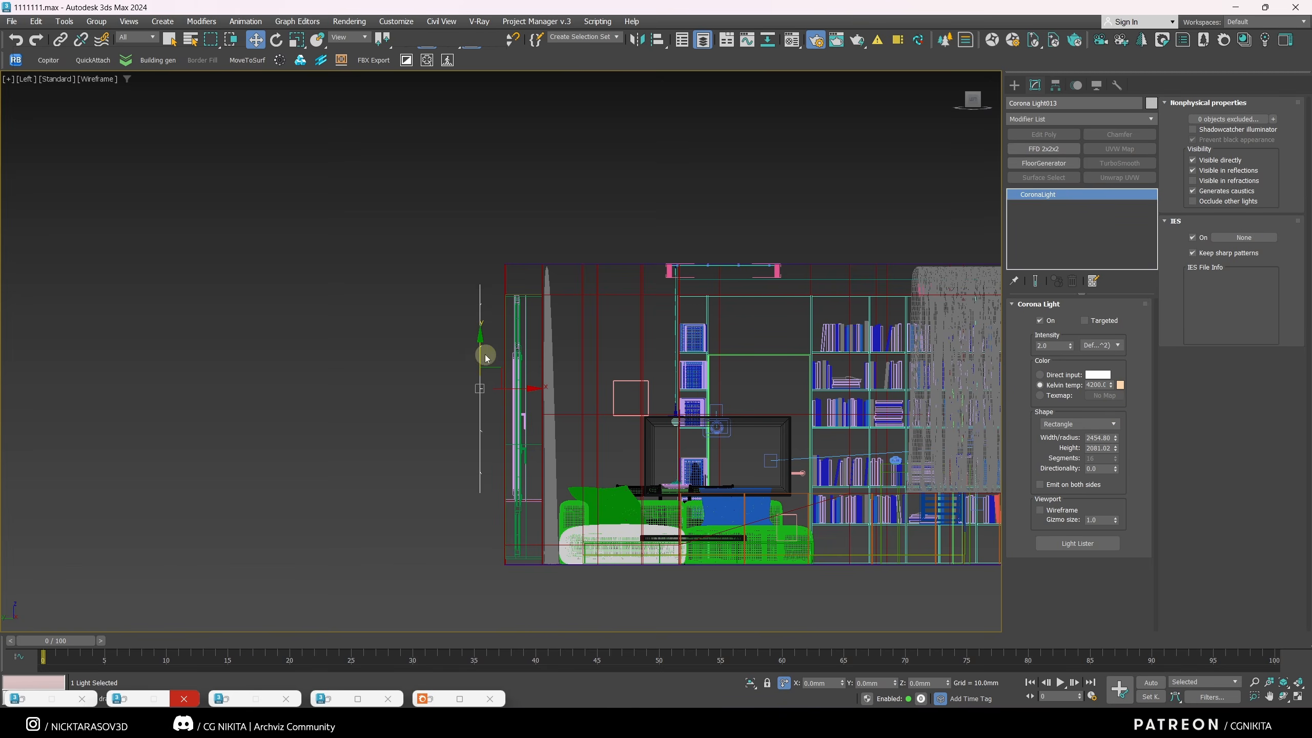
left_click_drag(483, 355, 460, 402)
scroll(508, 399, "up", 2)
Step: Toggle the light's Occlude other lights option and clone the light as one instance in front of the neighbouring window
left_click(1193, 201)
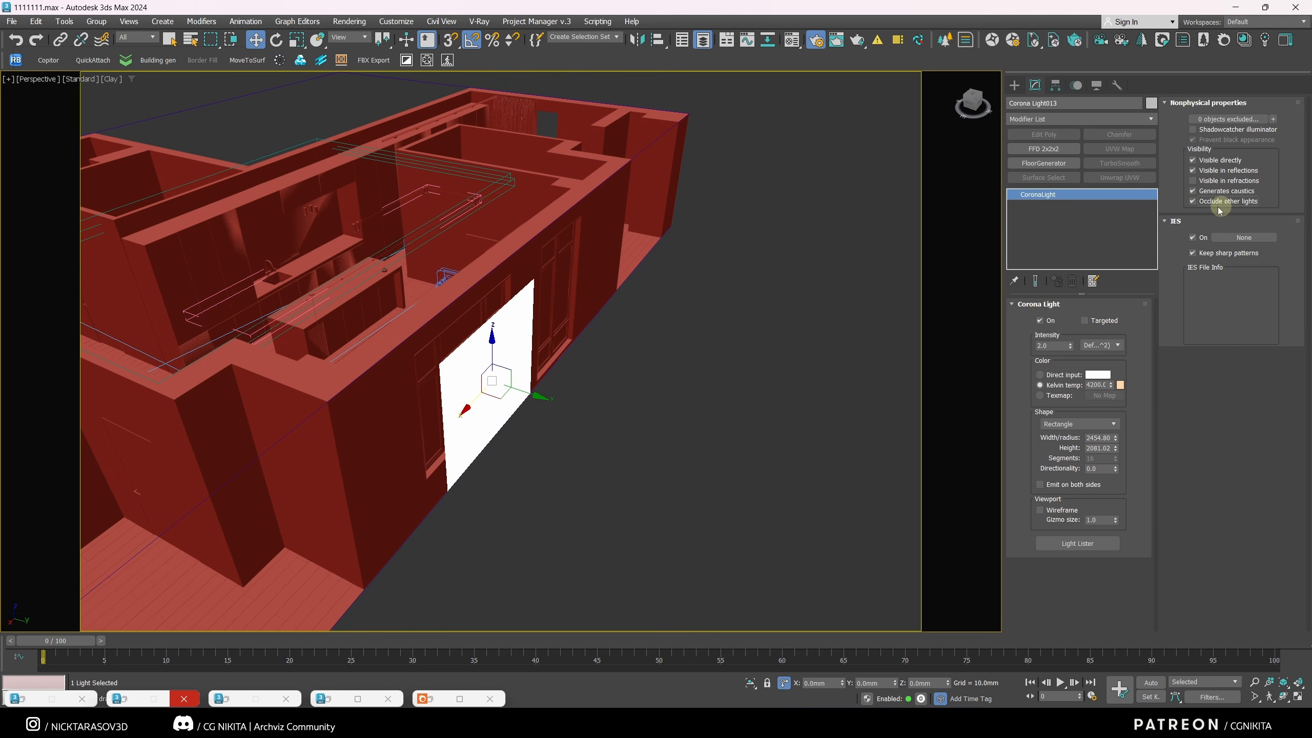
left_click(1193, 201)
middle_click_drag(542, 389, 356, 383, "alt")
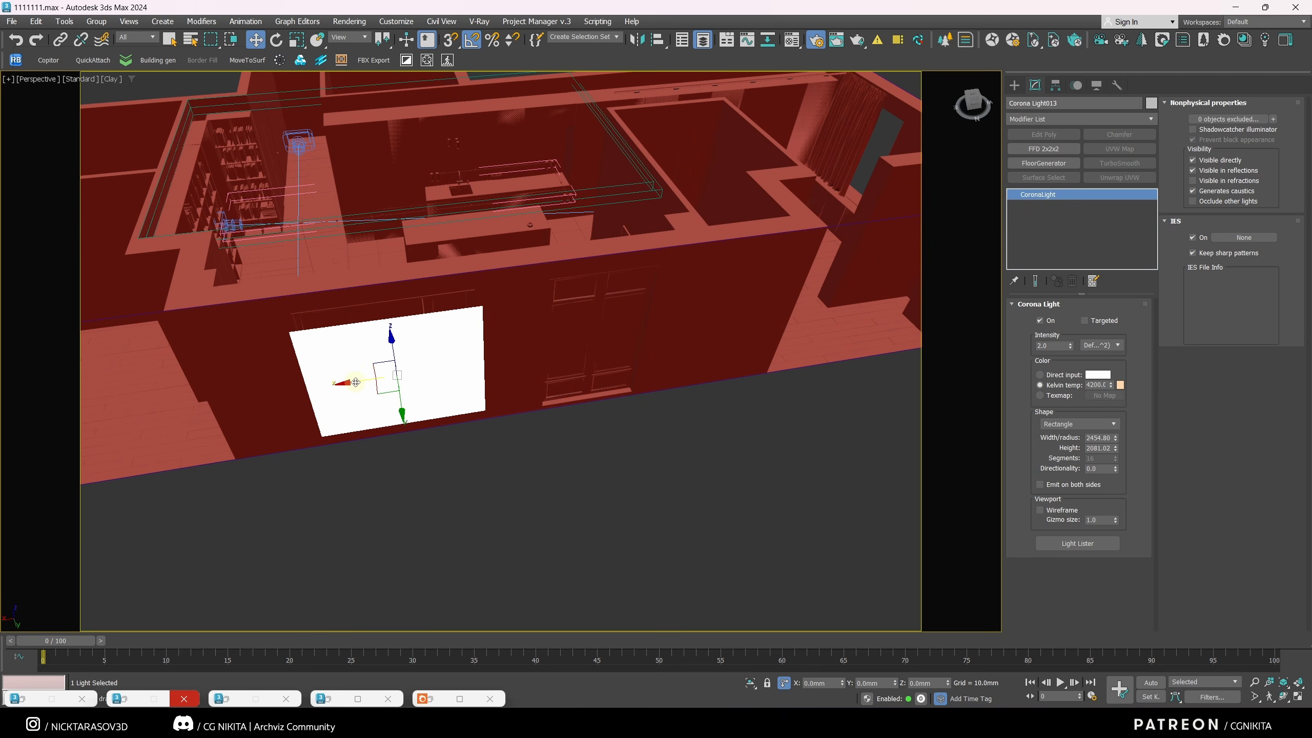
left_click_drag(356, 382, 557, 365, "shift")
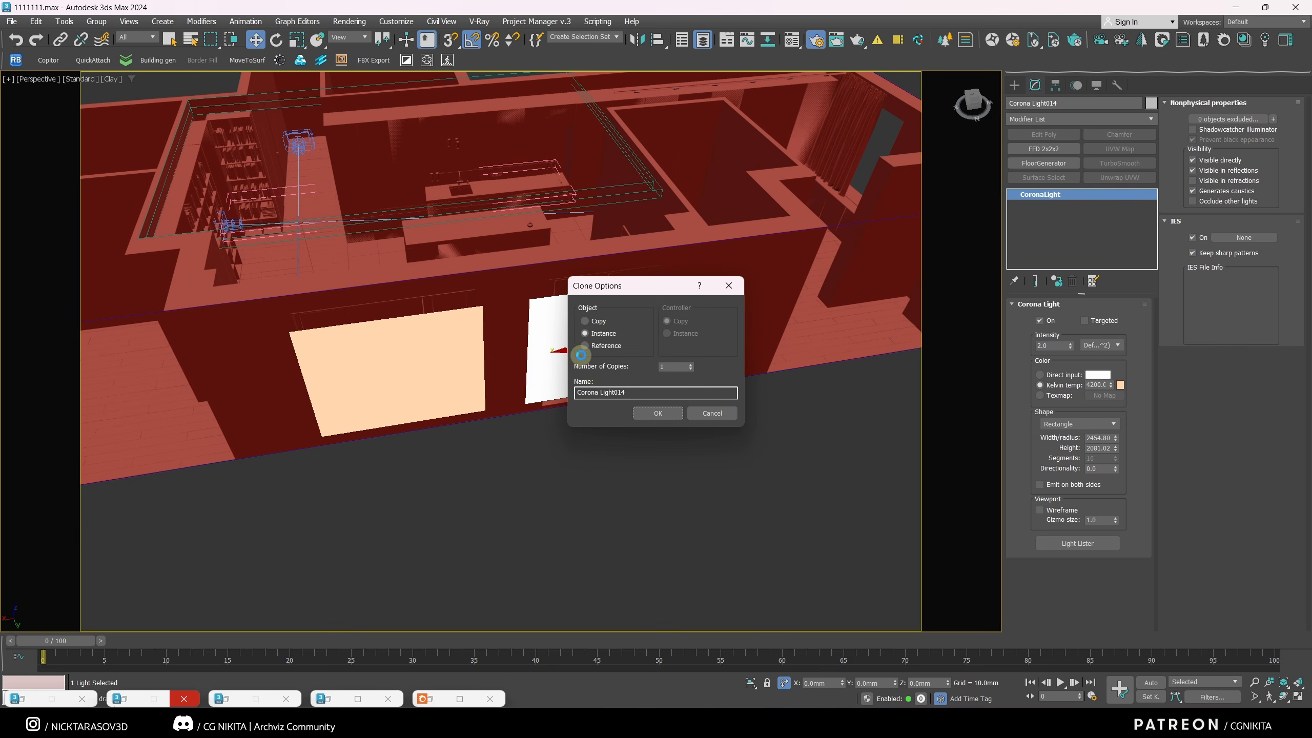
left_click(654, 412)
middle_click_drag(650, 411, 578, 389, "alt")
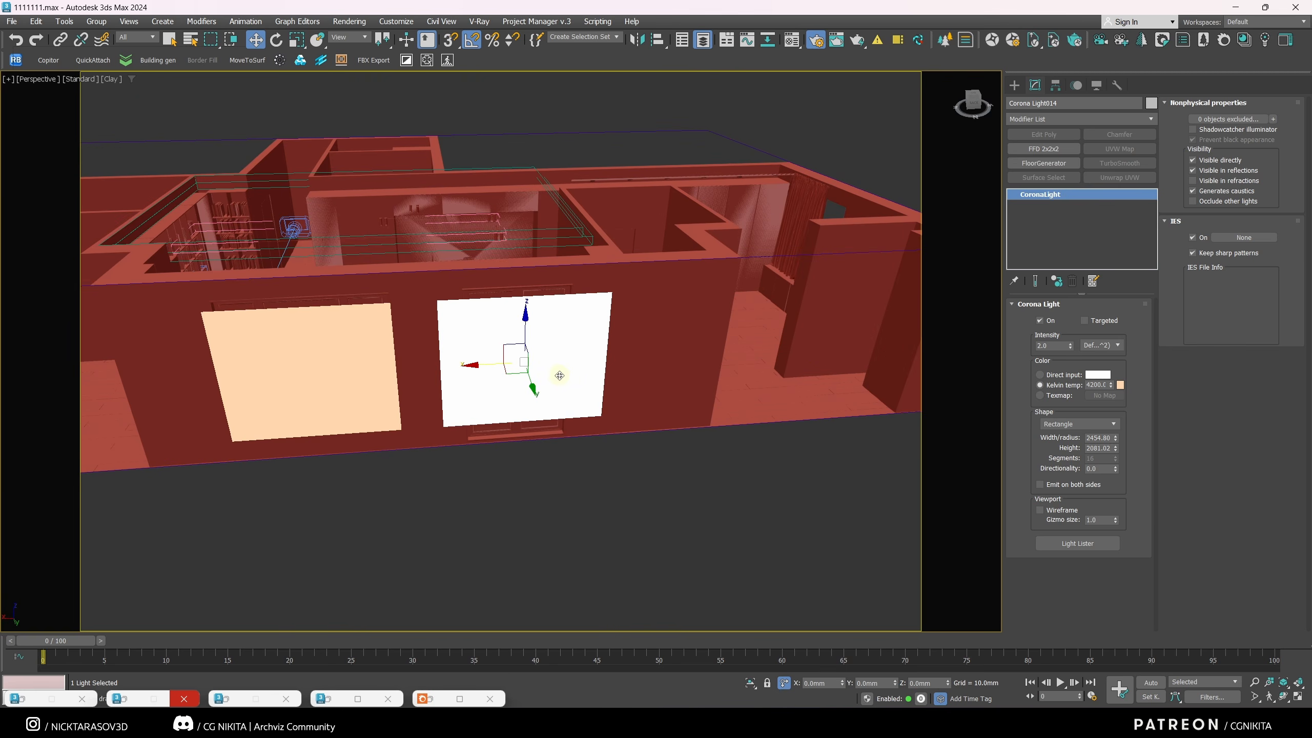
Step: Scale the cloned light taller and narrower to fit the opening next to the living-room window
key("r")
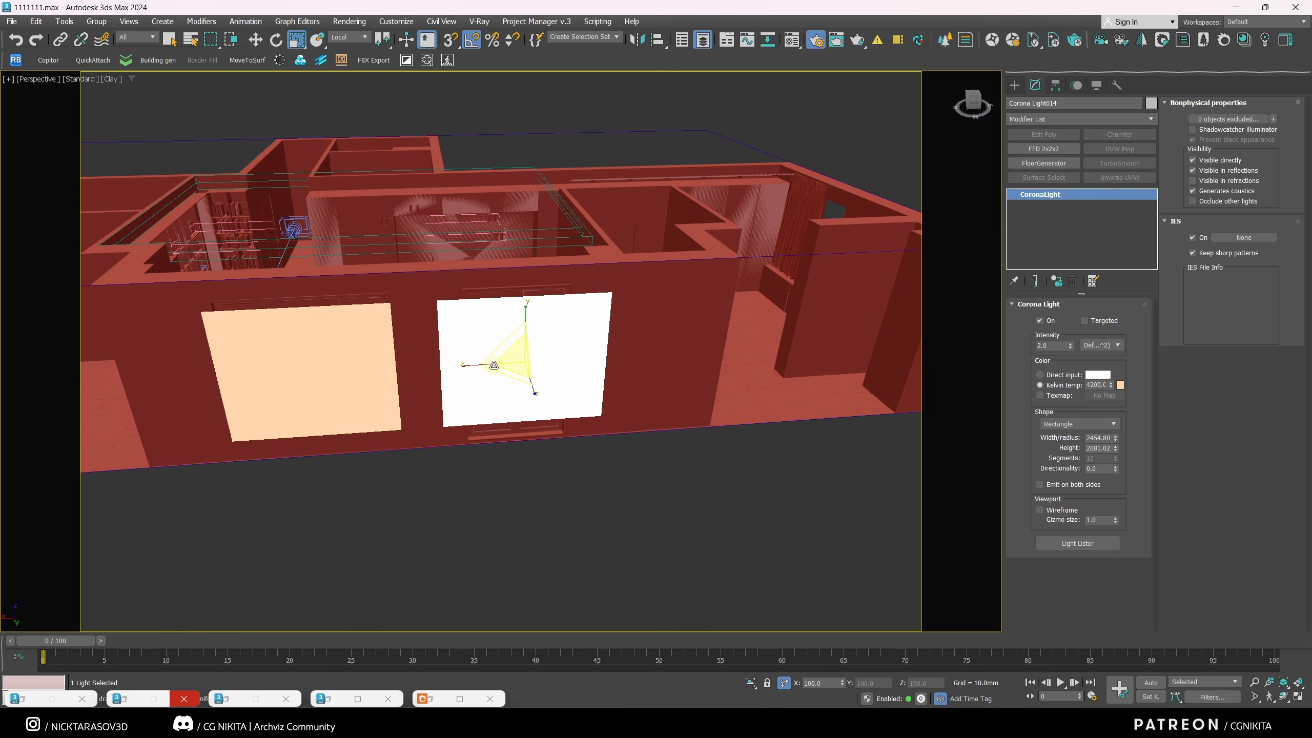
left_click_drag(525, 317, 526, 303)
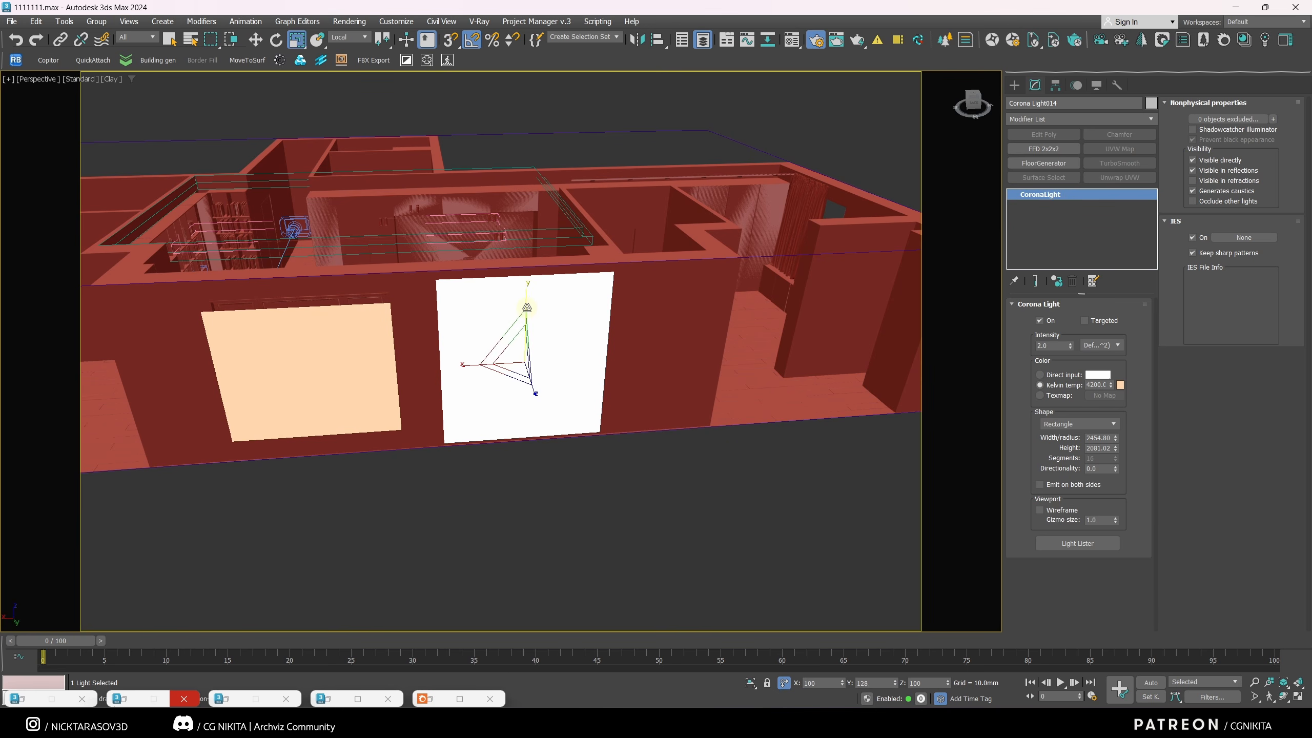
left_click_drag(467, 365, 493, 368)
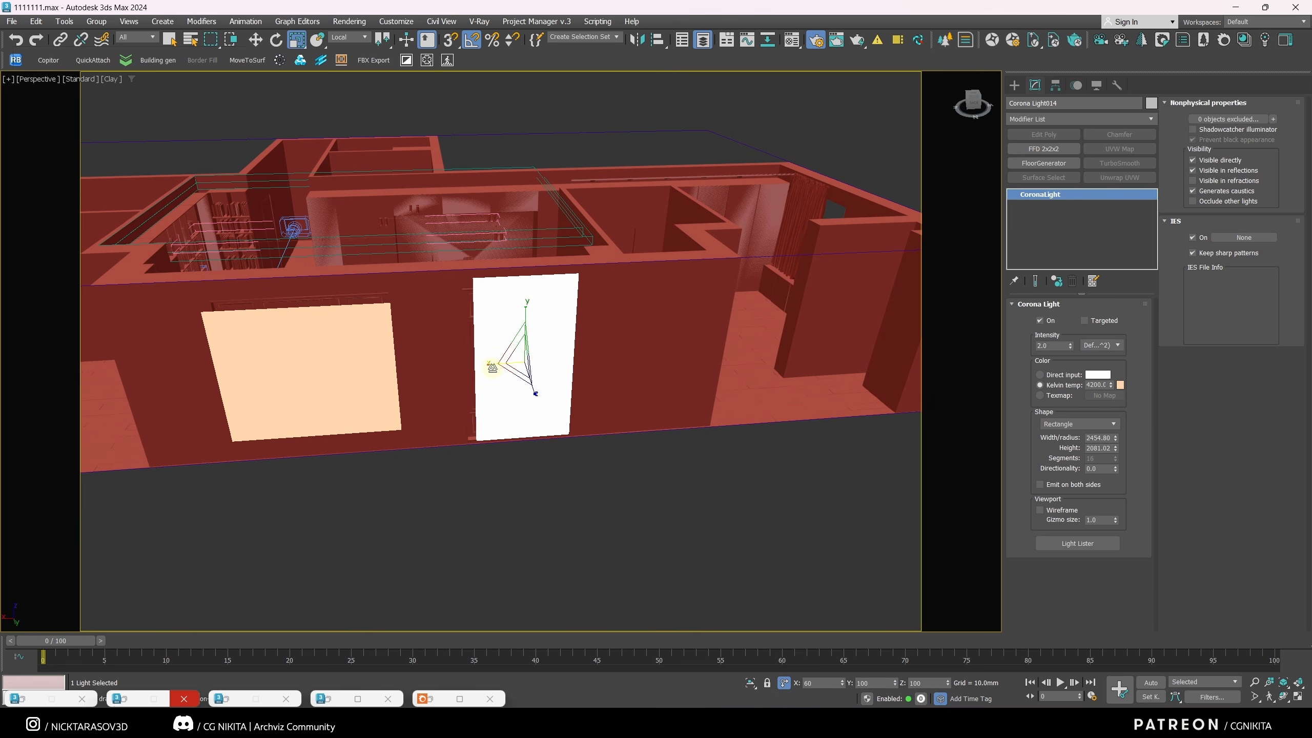
key("w")
Step: Clone the narrow light to the apartment's end wall, rotate it parallel to that wall and place it in front of the window
middle_click_drag(492, 368, 328, 331, "alt")
left_click_drag(331, 328, 608, 409)
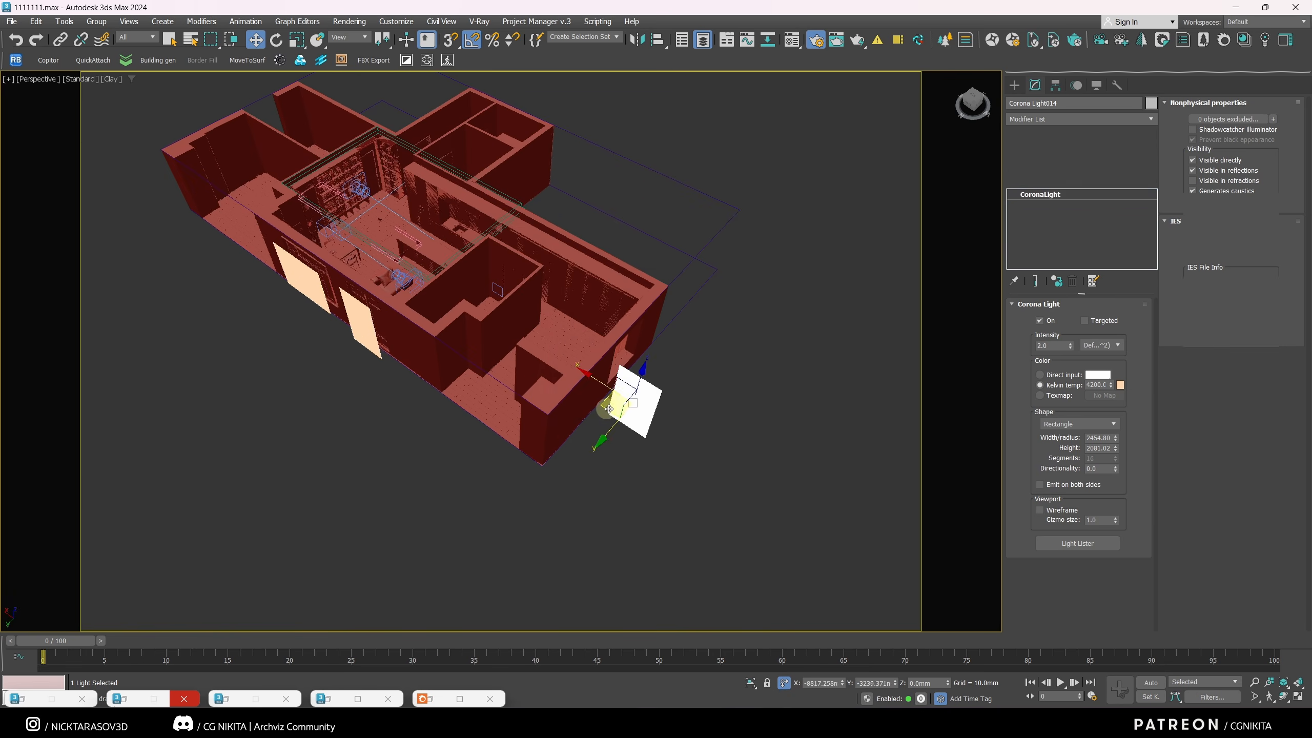
left_click(652, 414)
middle_click_drag(652, 414, 555, 362, "alt")
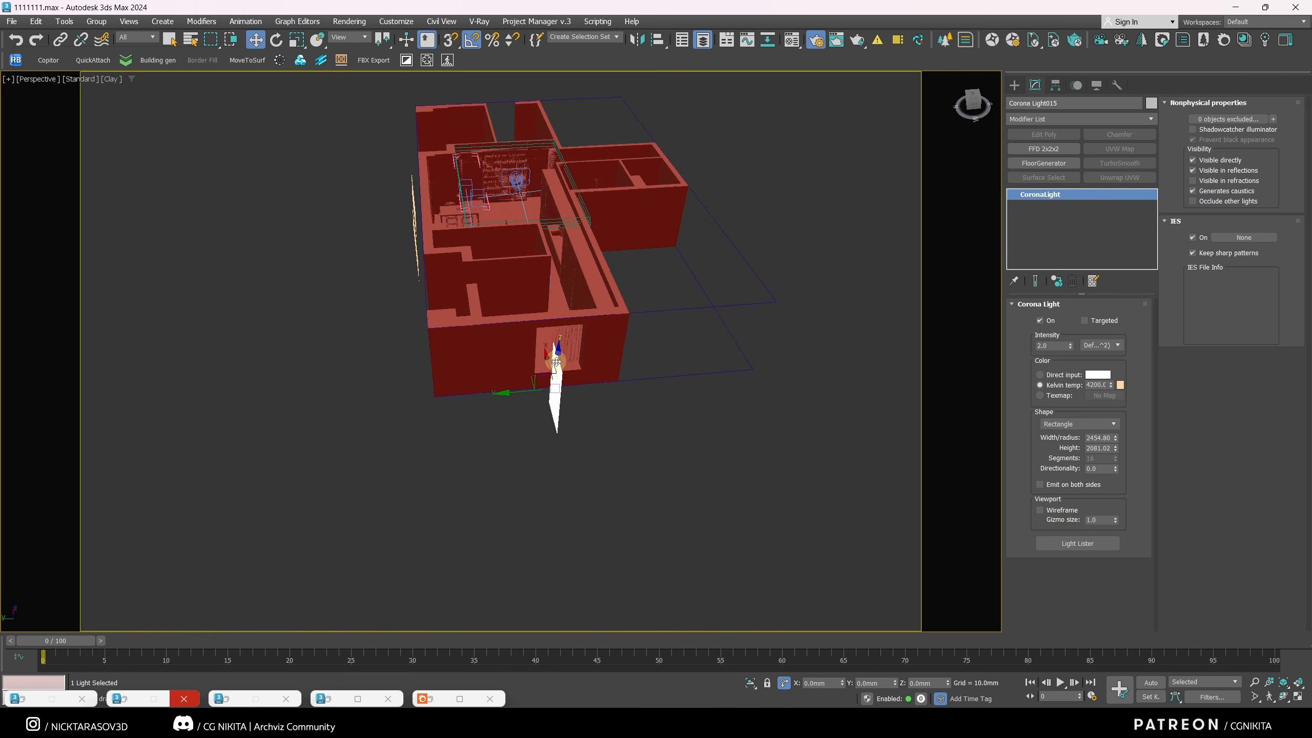
scroll(555, 362, "up", 3)
key("e")
left_click_drag(522, 463, 576, 455)
key("w")
left_click_drag(521, 422, 530, 374)
middle_click_drag(530, 374, 574, 437, "alt")
scroll(602, 417, "down", 4)
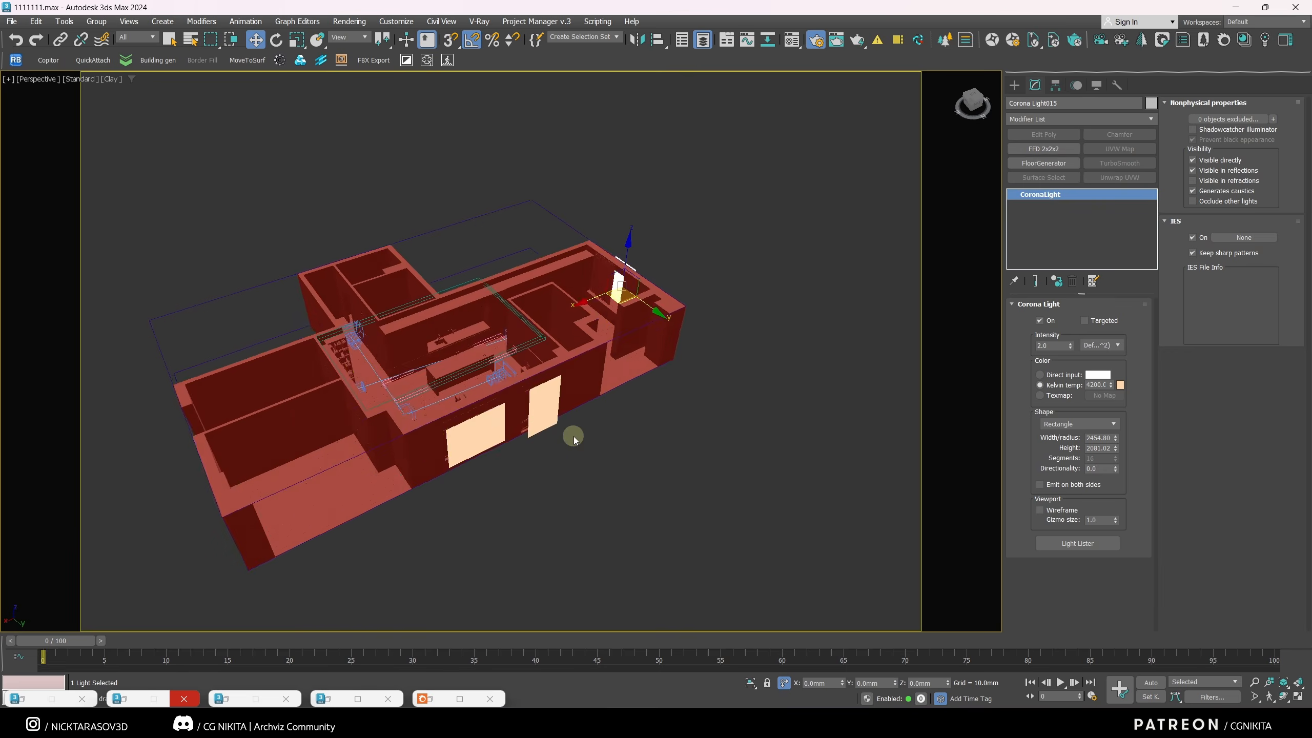
Step: Select the wide living-room window light and view the scene through Corona_Camera001
scroll(489, 440, "up", 4)
left_click(490, 441)
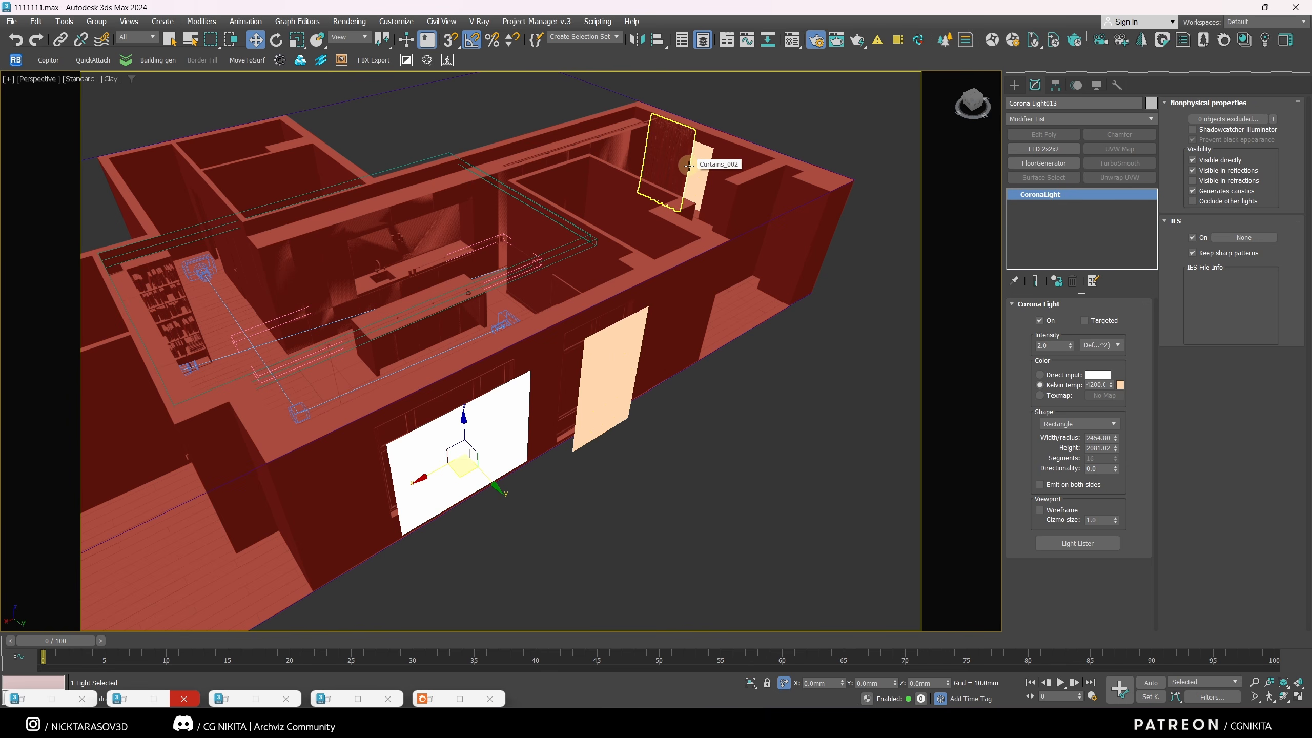
middle_click_drag(688, 165, 473, 396, "alt")
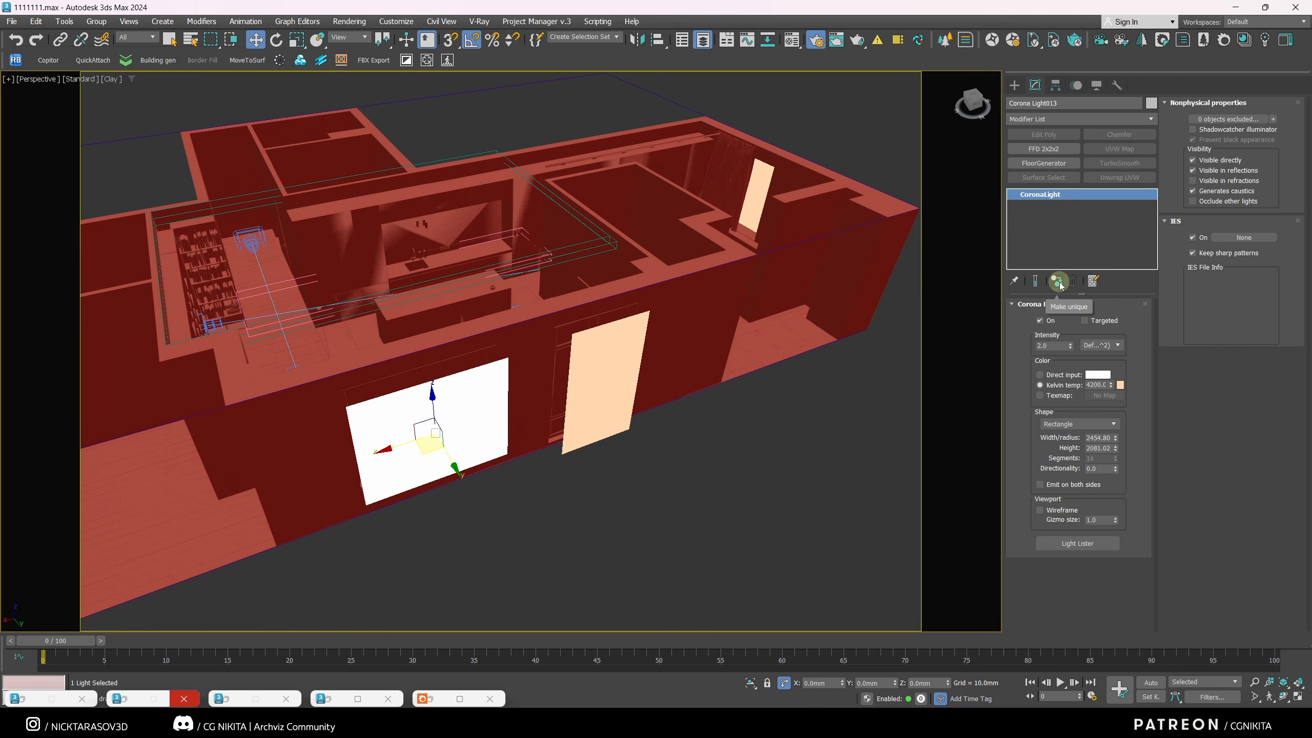
middle_click_drag(460, 334, 648, 347, "alt")
scroll(626, 339, "up", 2)
key("c")
double_click(611, 267)
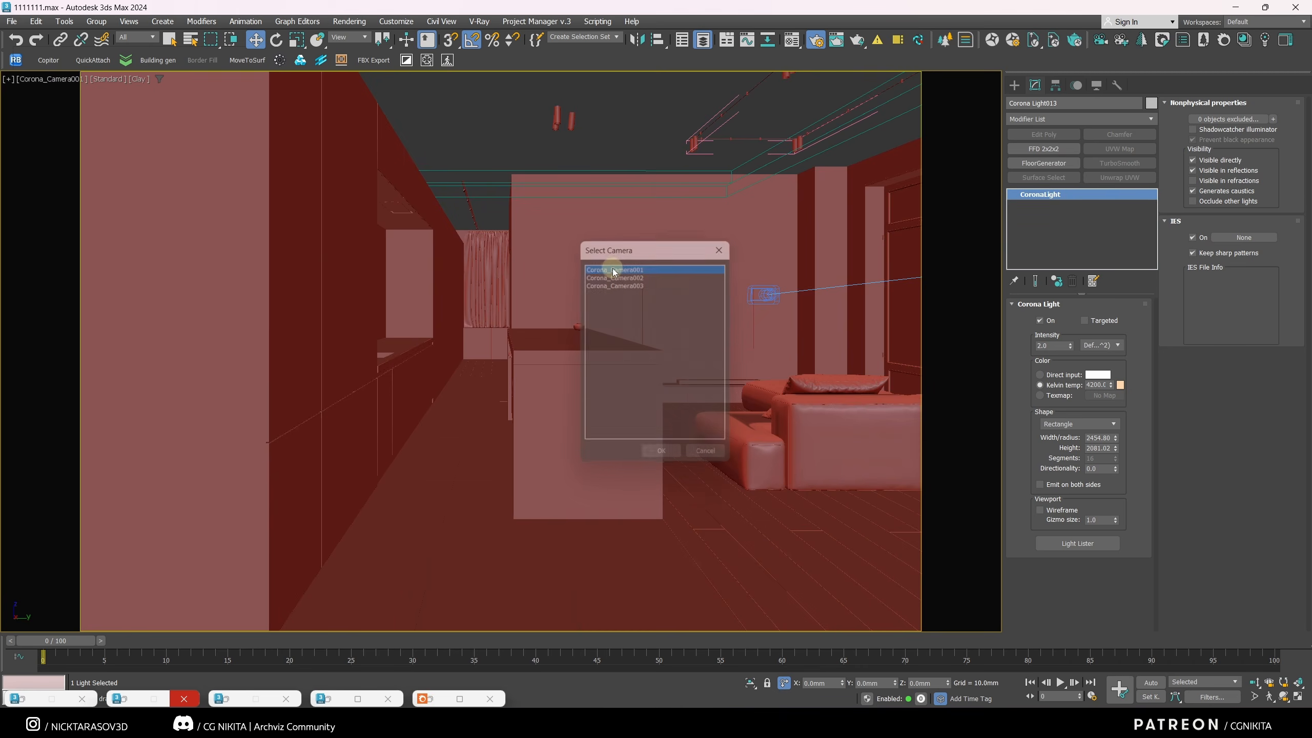
Step: Switch the window light off and on to compare its effect in the interactive render
left_click(428, 699)
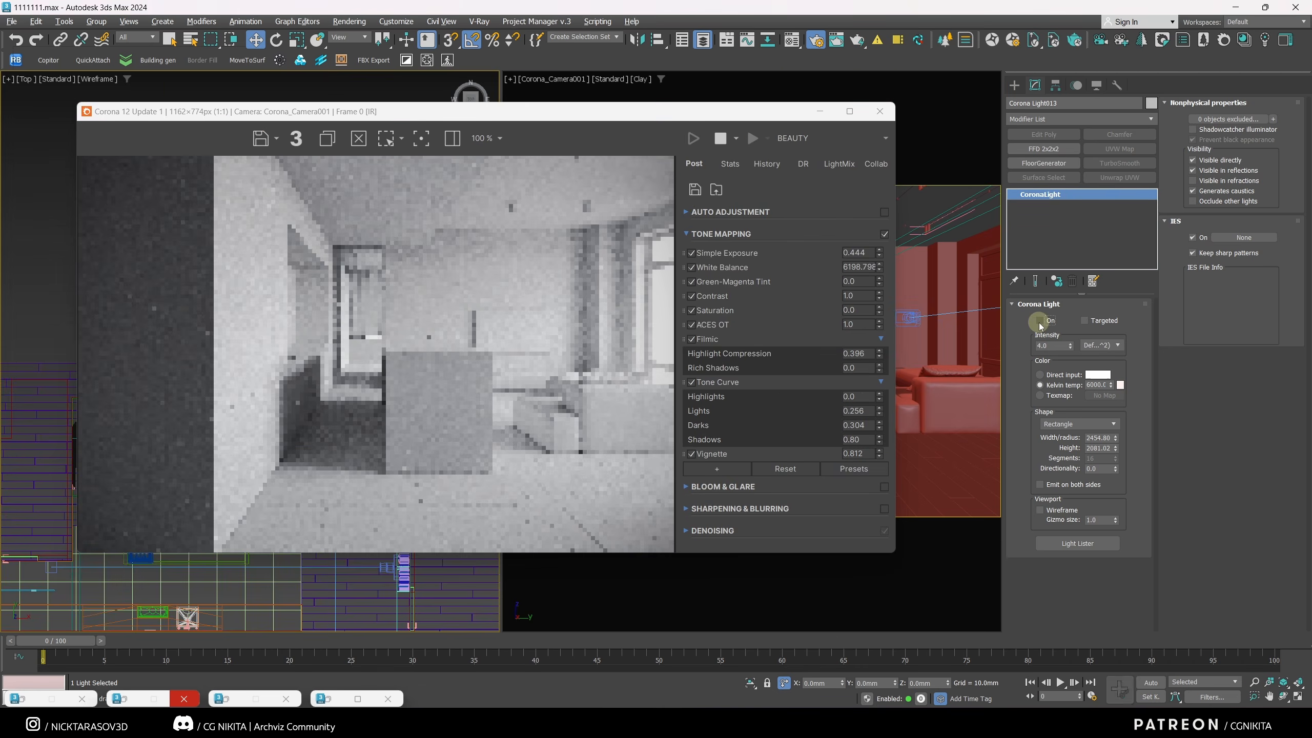
left_click(1040, 321)
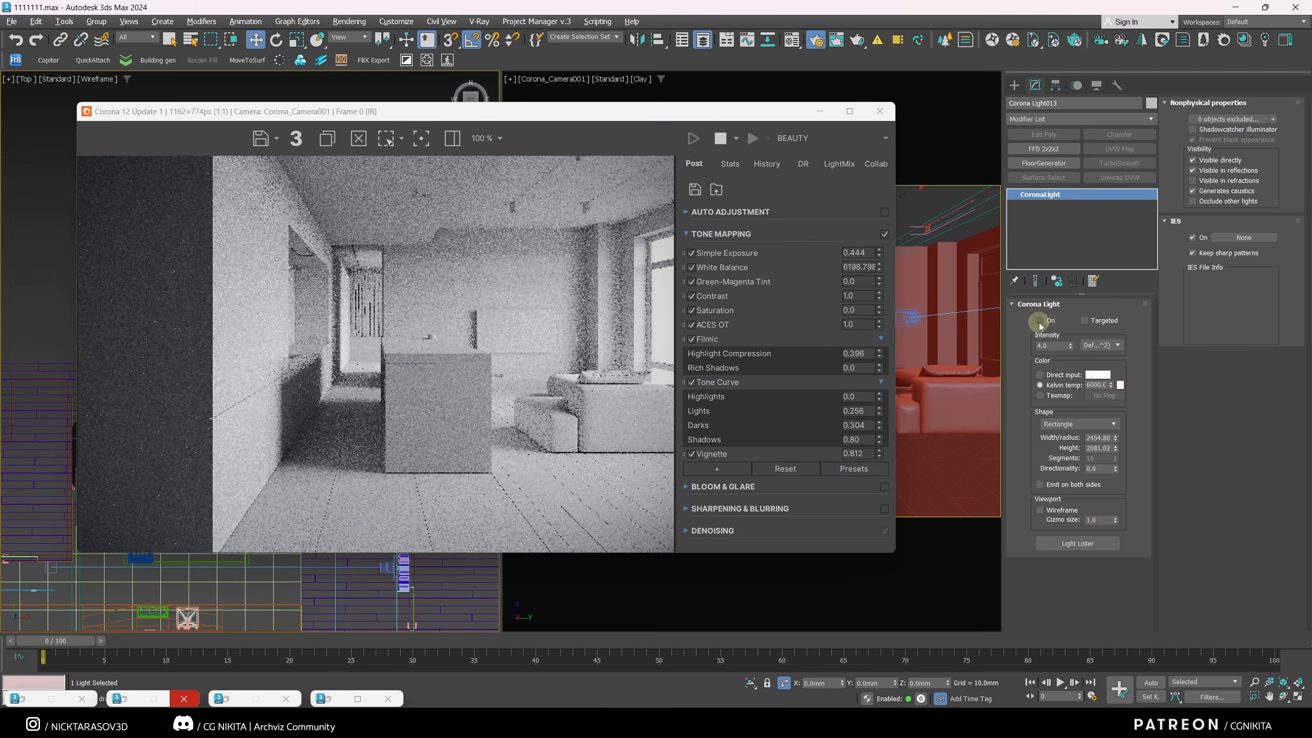
left_click(1040, 320)
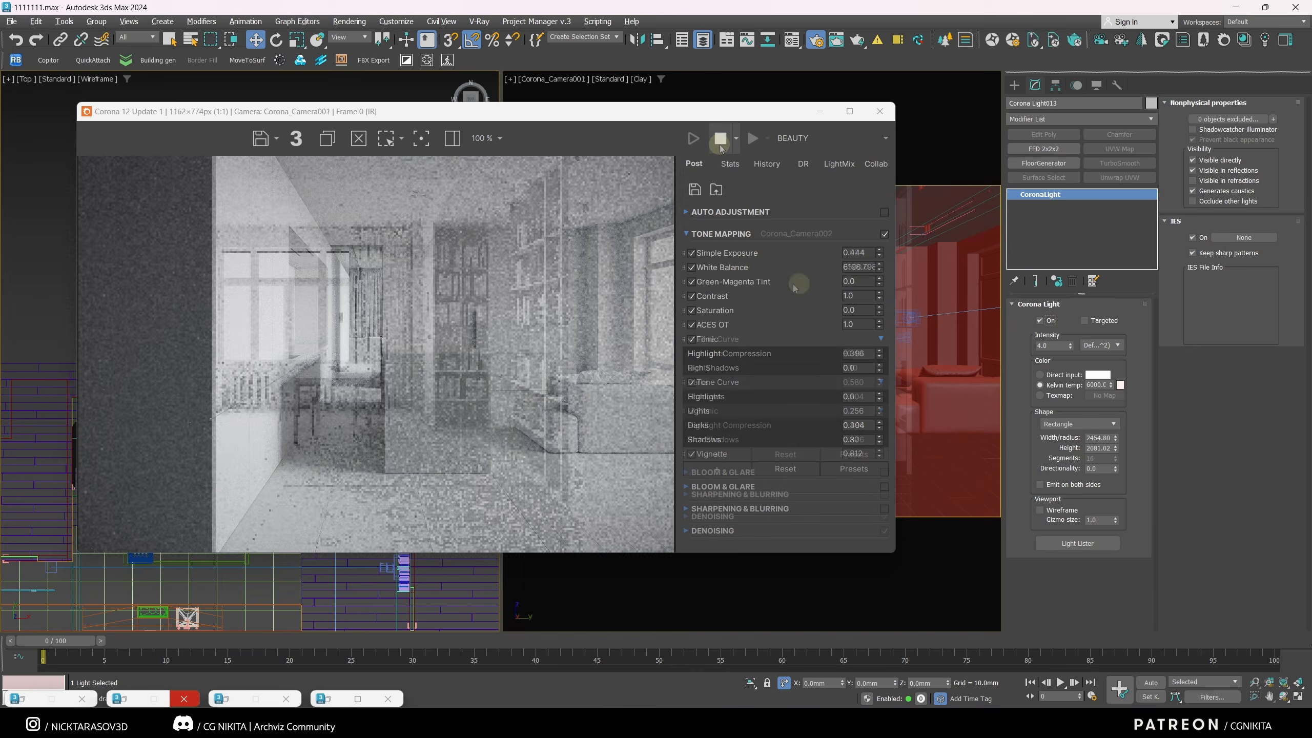
left_click(1040, 320)
left_click(1040, 320)
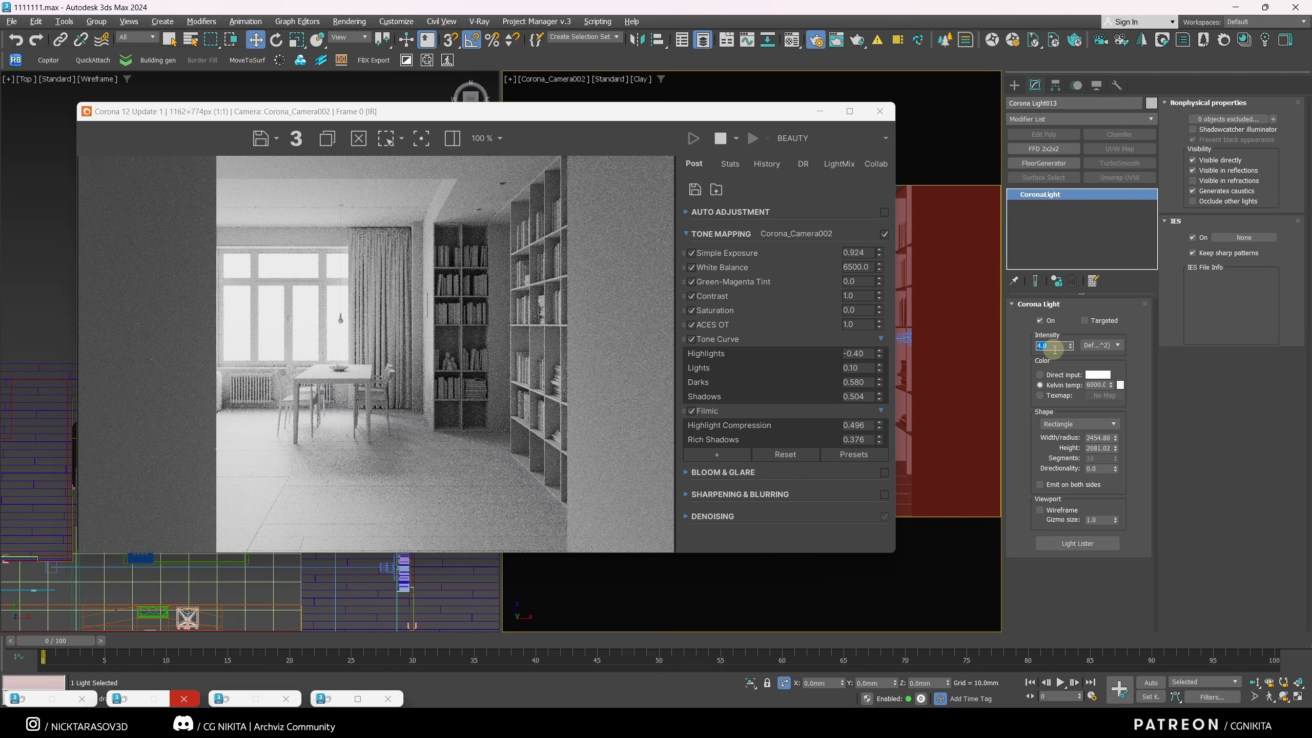
Step: Try an intensity of 10 for the window light, settling on 7
type("10")
key("Return")
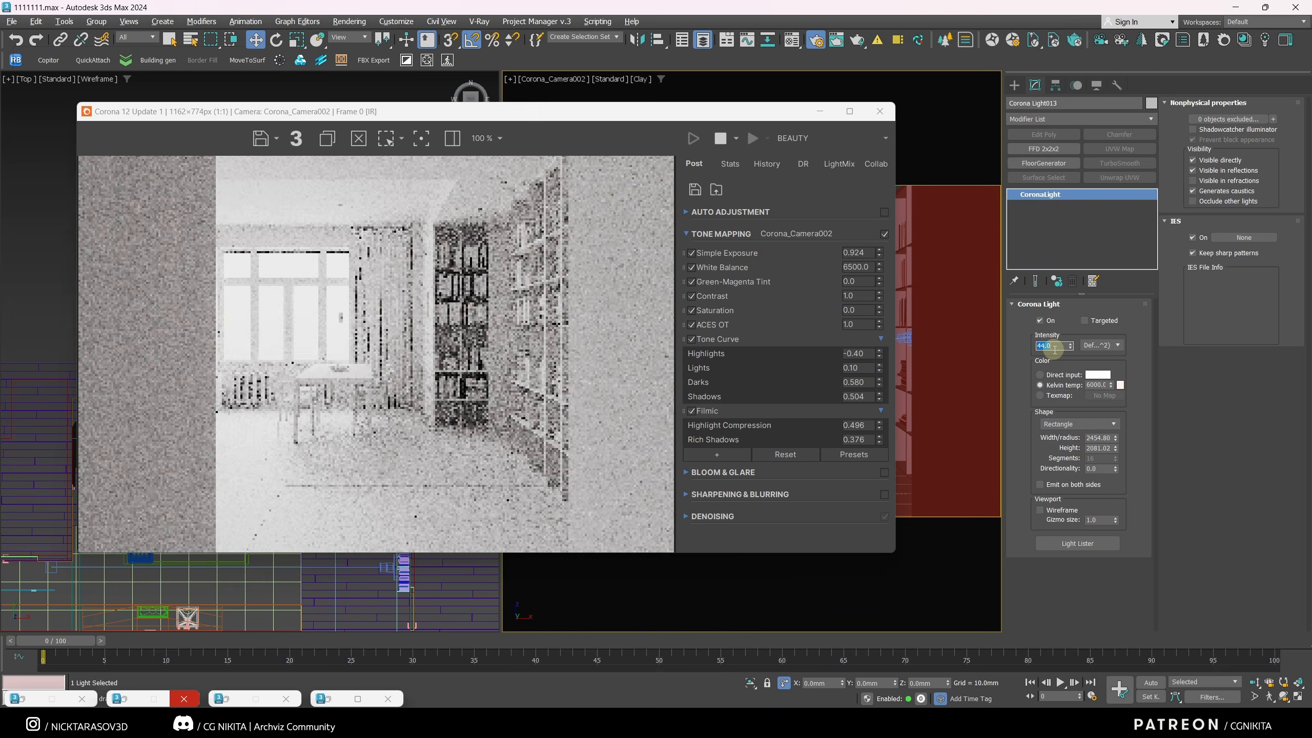
double_click(1052, 346)
type("7")
key("Return")
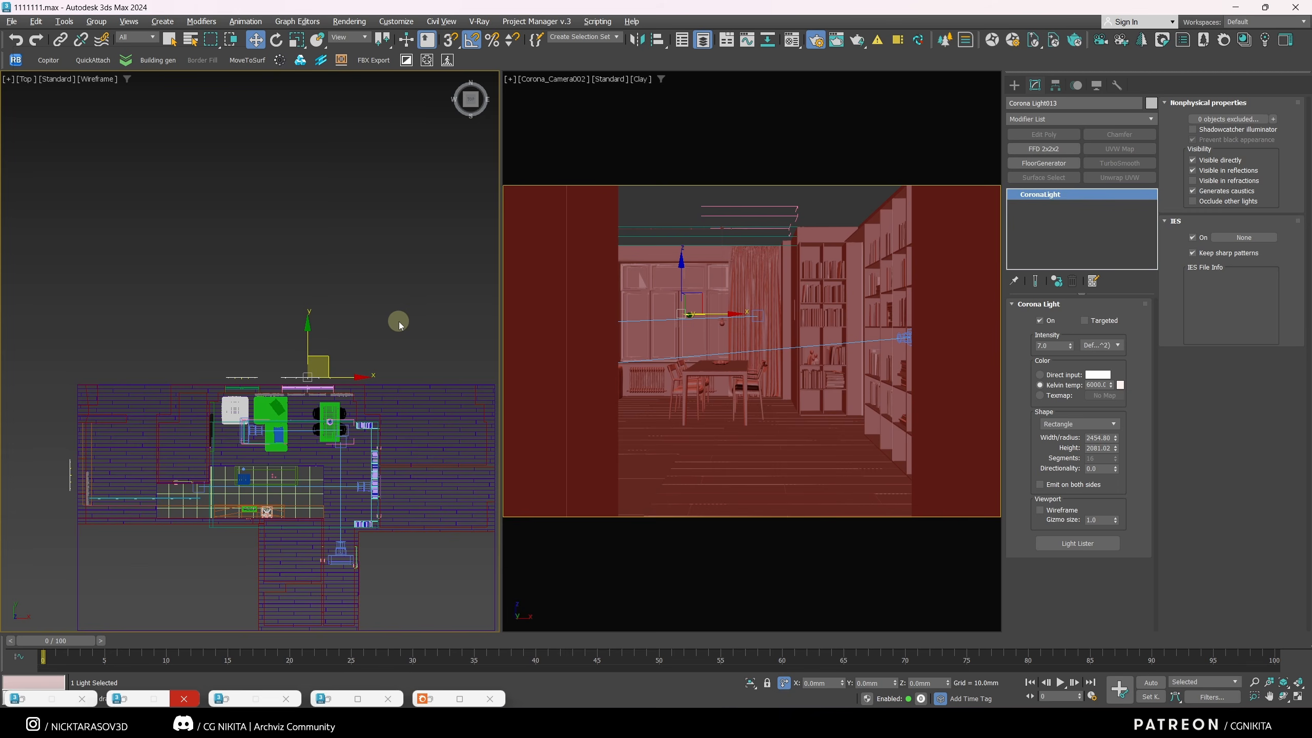
Step: Create a CoronaSun in the Top view, outside the window wall and aimed into the apartment
left_click(1013, 84)
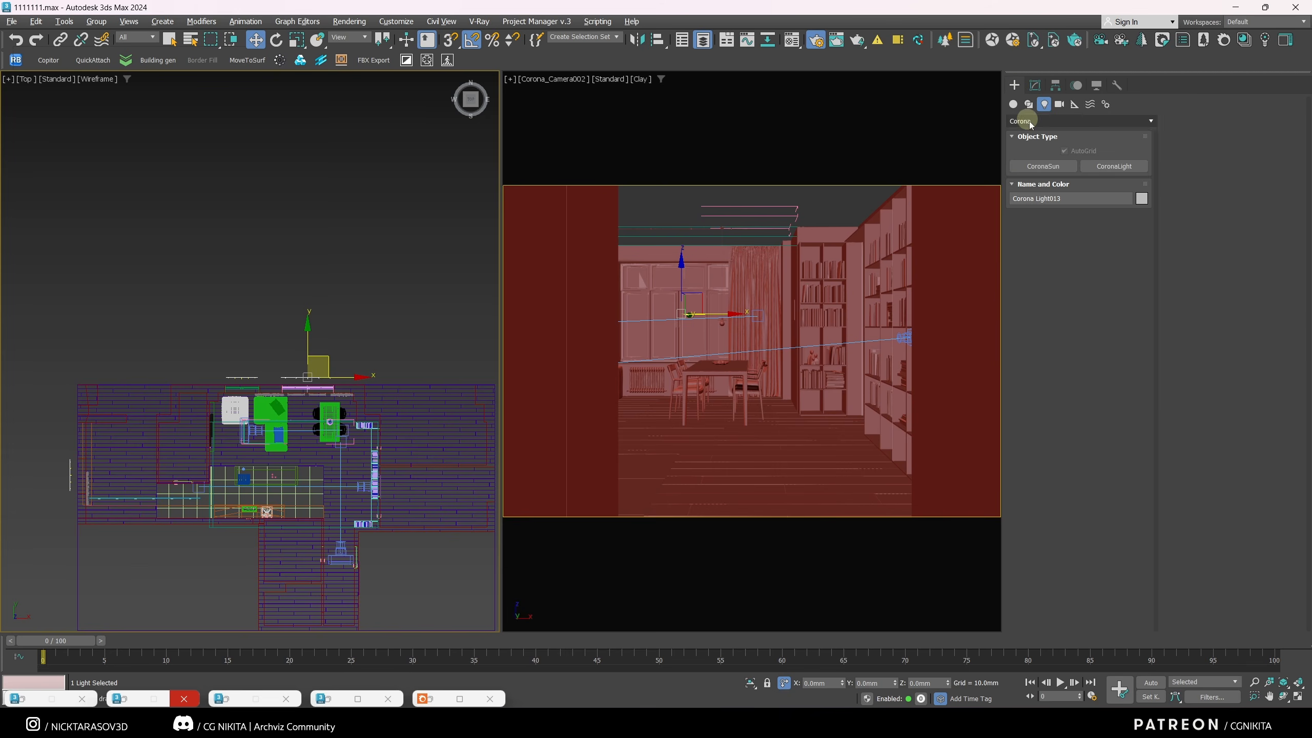
left_click(1046, 167)
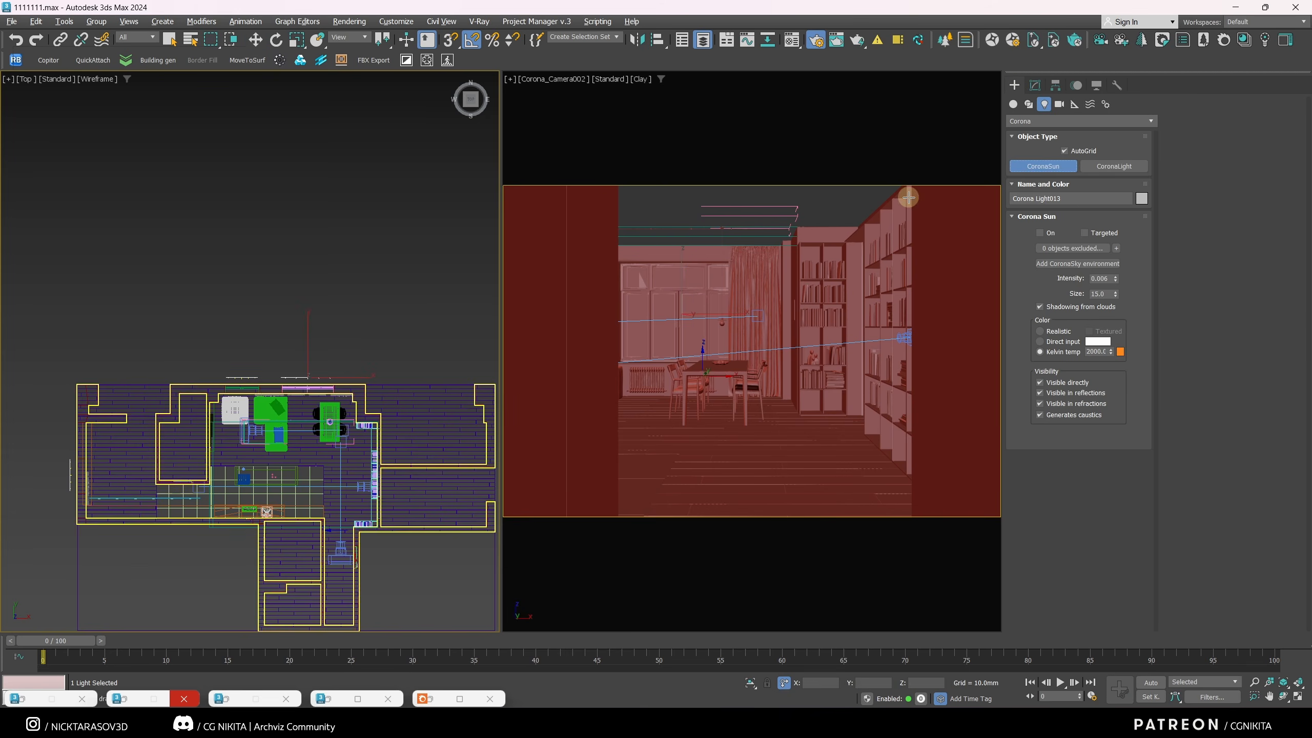
left_click_drag(306, 205, 253, 259)
left_click(301, 398)
right_click(305, 414)
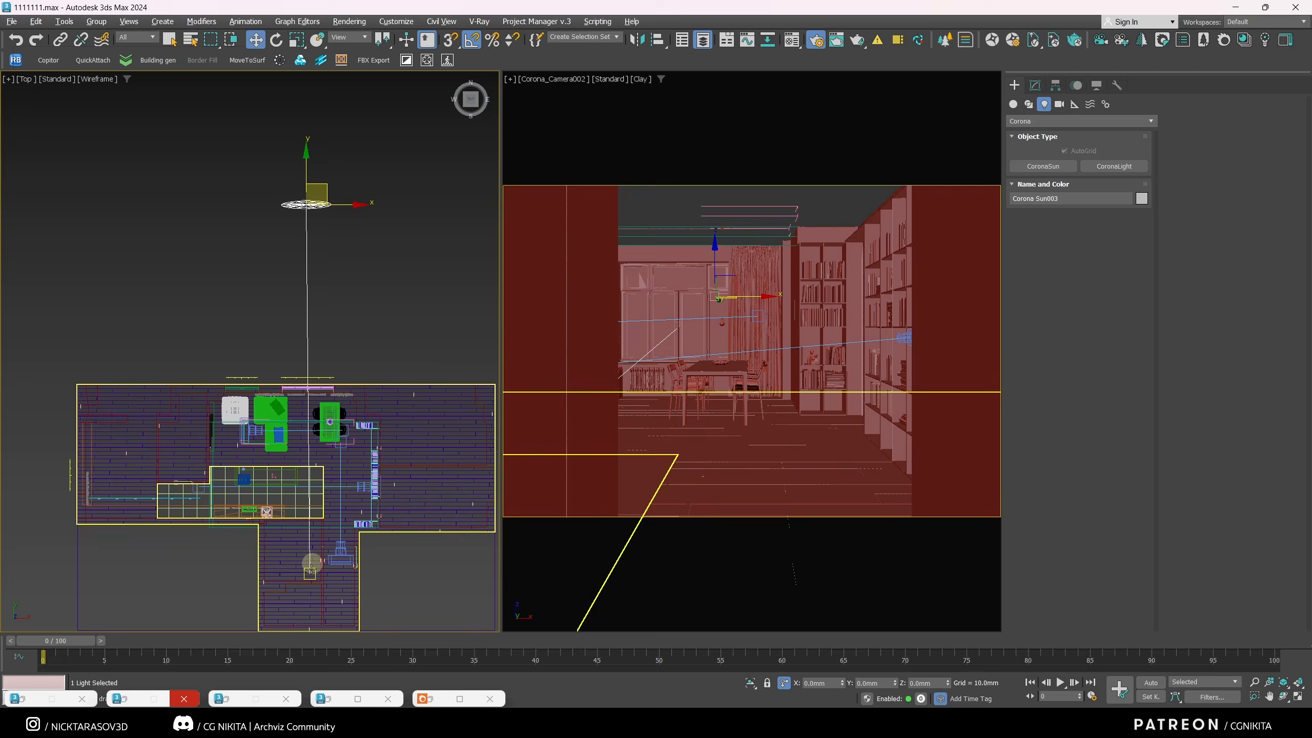
Step: Move the sun's target closer to the living room and raise the sun above the window height
left_click(310, 573)
left_click_drag(323, 561, 316, 461)
left_click(326, 203)
middle_click_drag(331, 201, 289, 243, "alt")
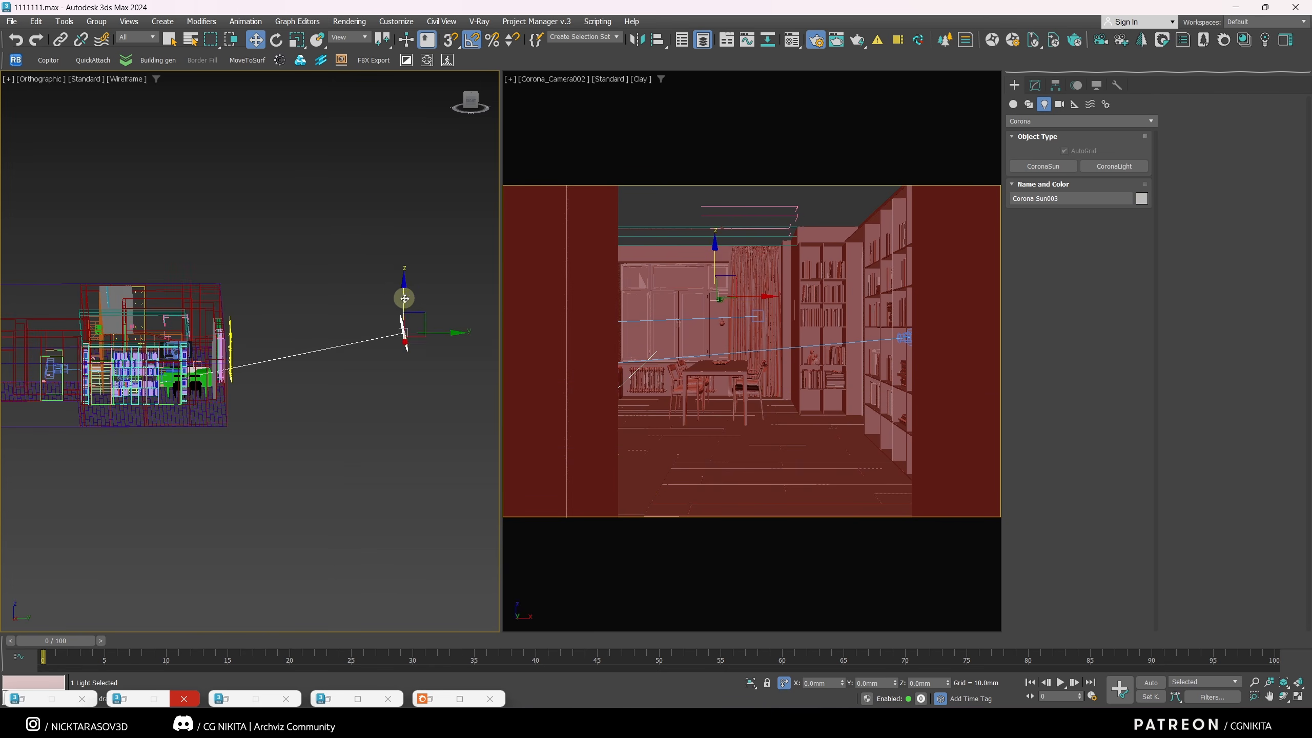
Step: Give the sun a white Direct input colour, an intensity of 0.1 and a size of 3
left_click(1036, 85)
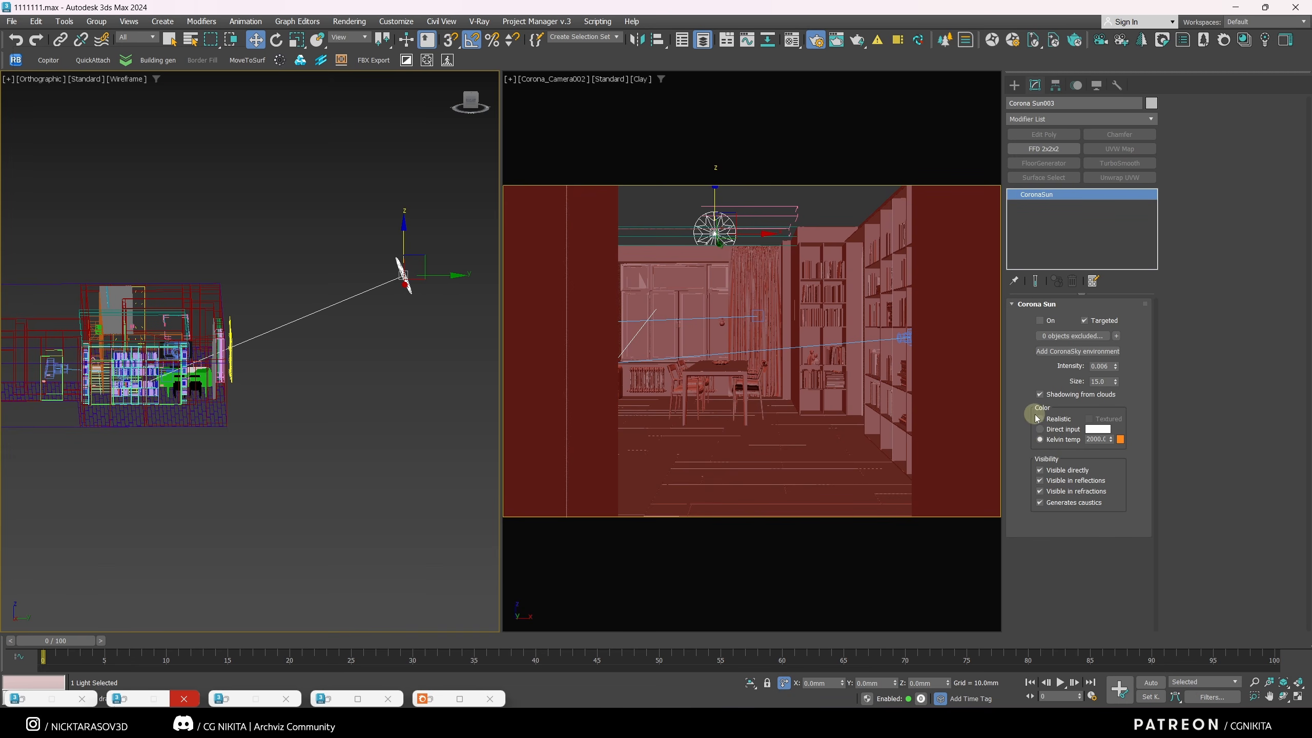
double_click(1096, 366)
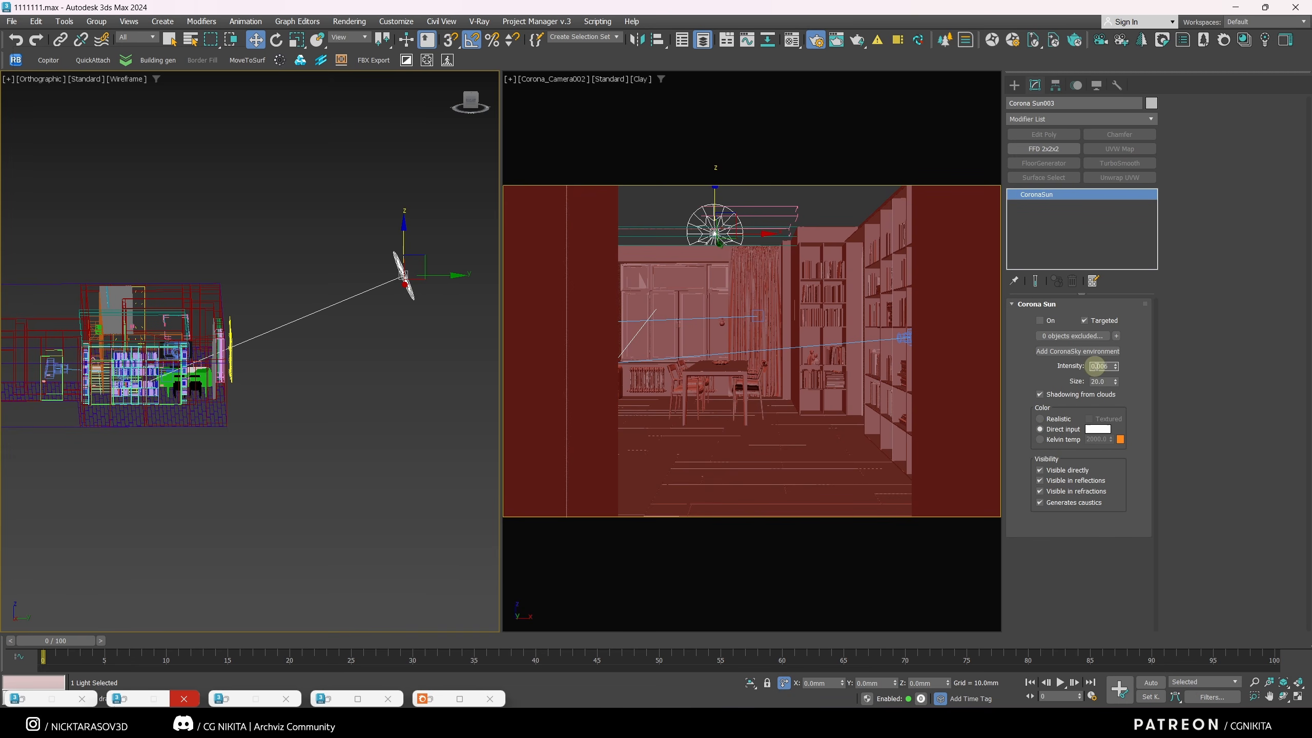
type("01")
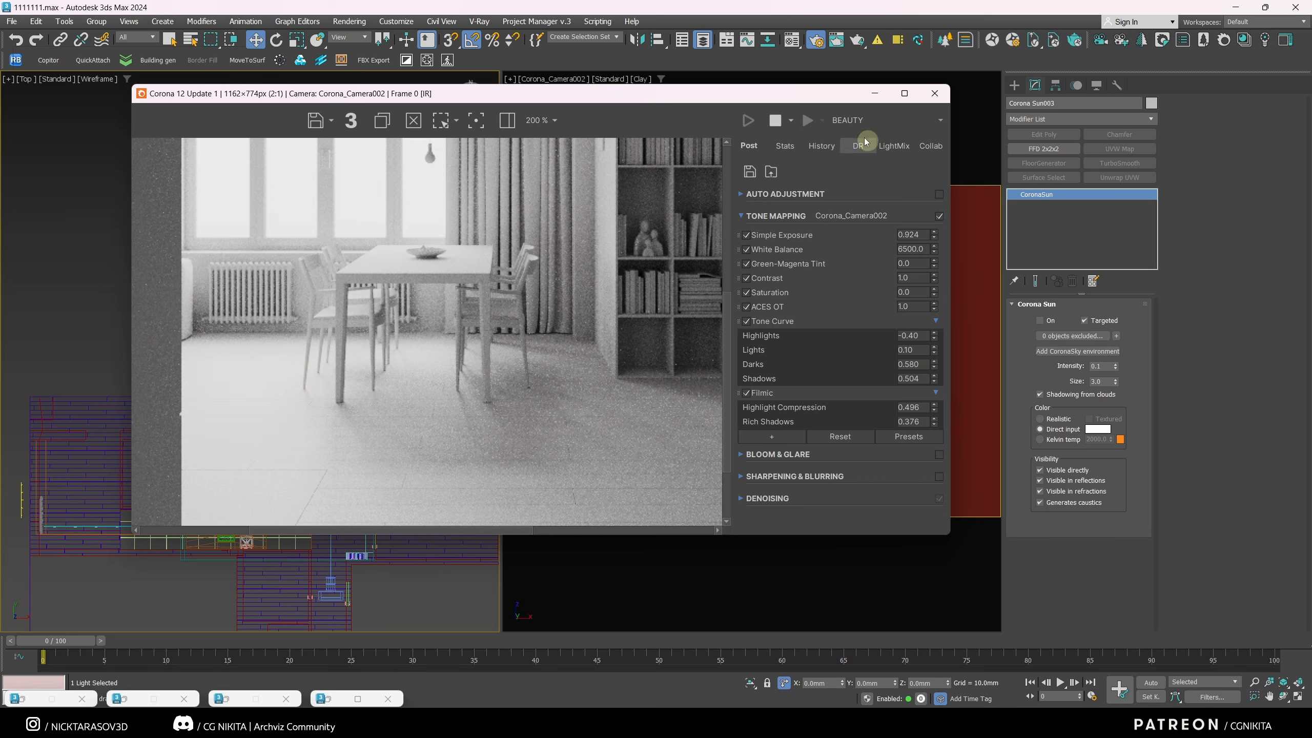
Step: Adjust the sun's size and raise the sun higher in the Left view to steepen its light
left_click(874, 94)
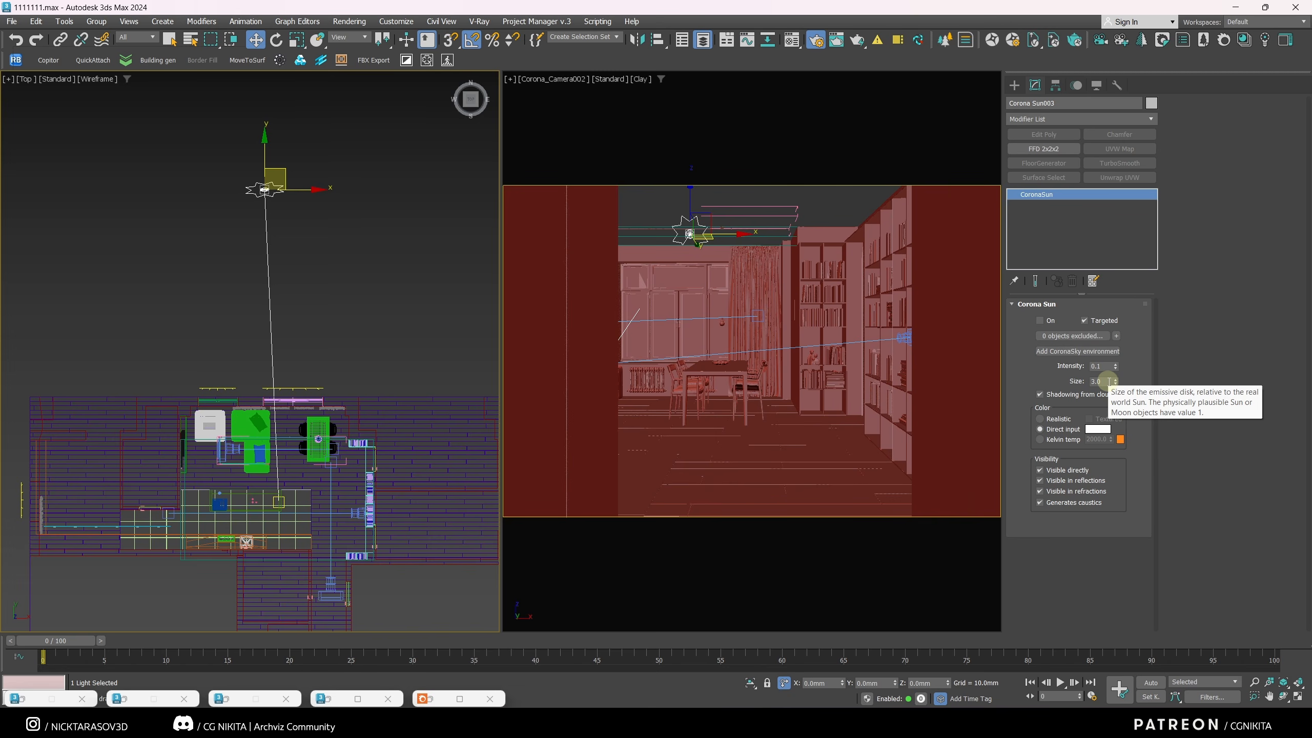
double_click(1091, 381)
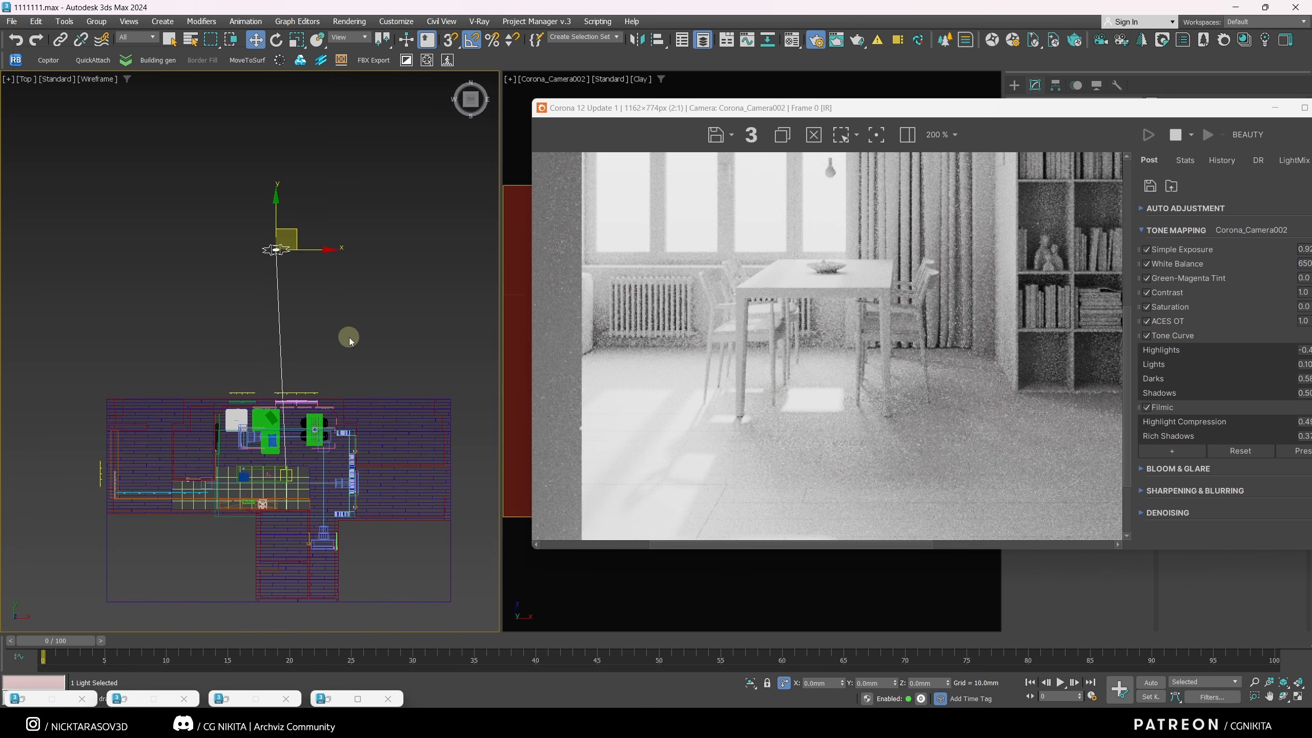
key("l")
key("z")
scroll(303, 316, "down", 2)
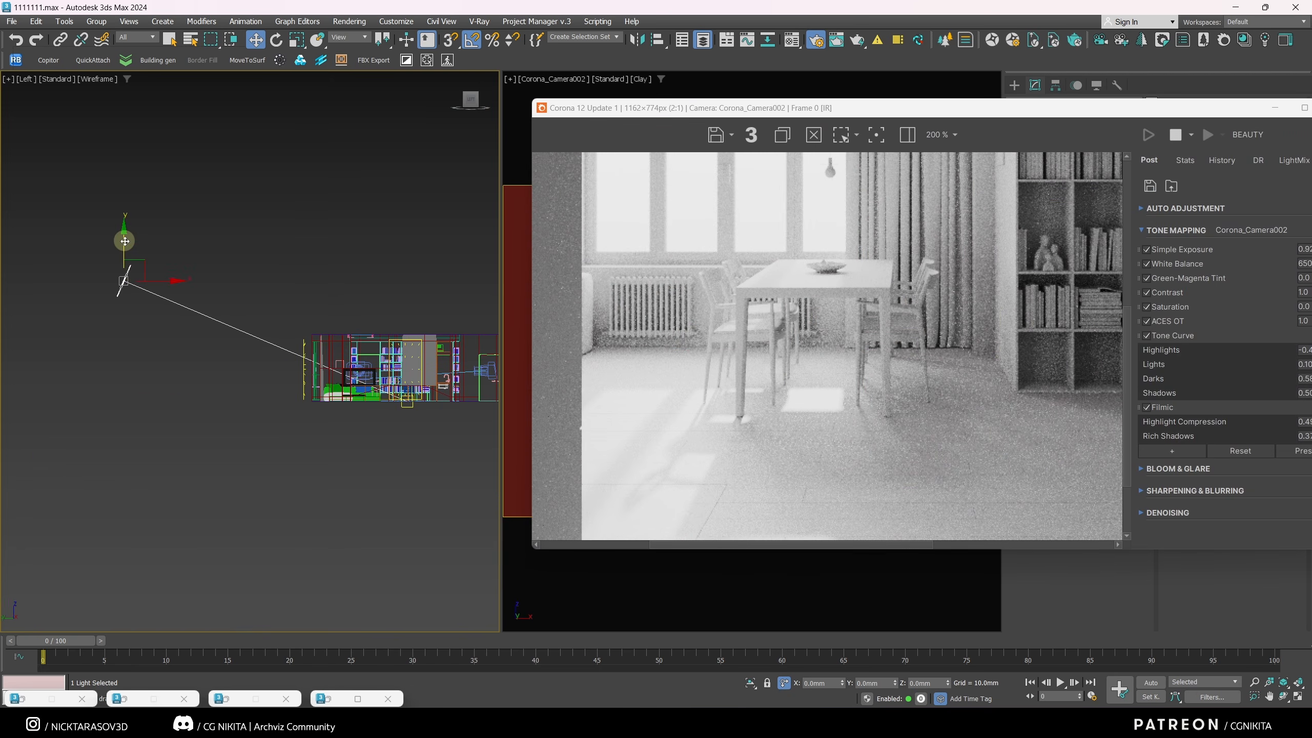
left_click_drag(124, 241, 133, 194)
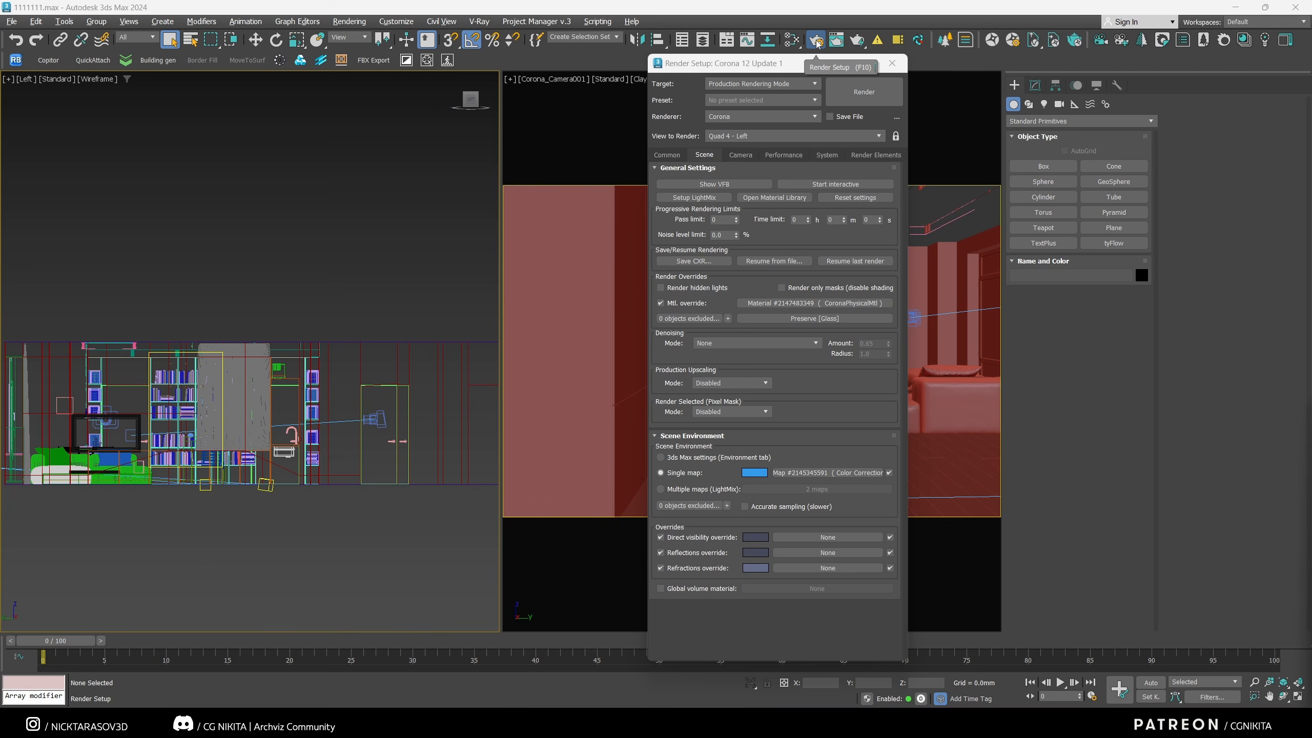
Step: Set the view to render to Corona_Camera001 and lock it in the render setup
left_click(743, 136)
left_click(742, 146)
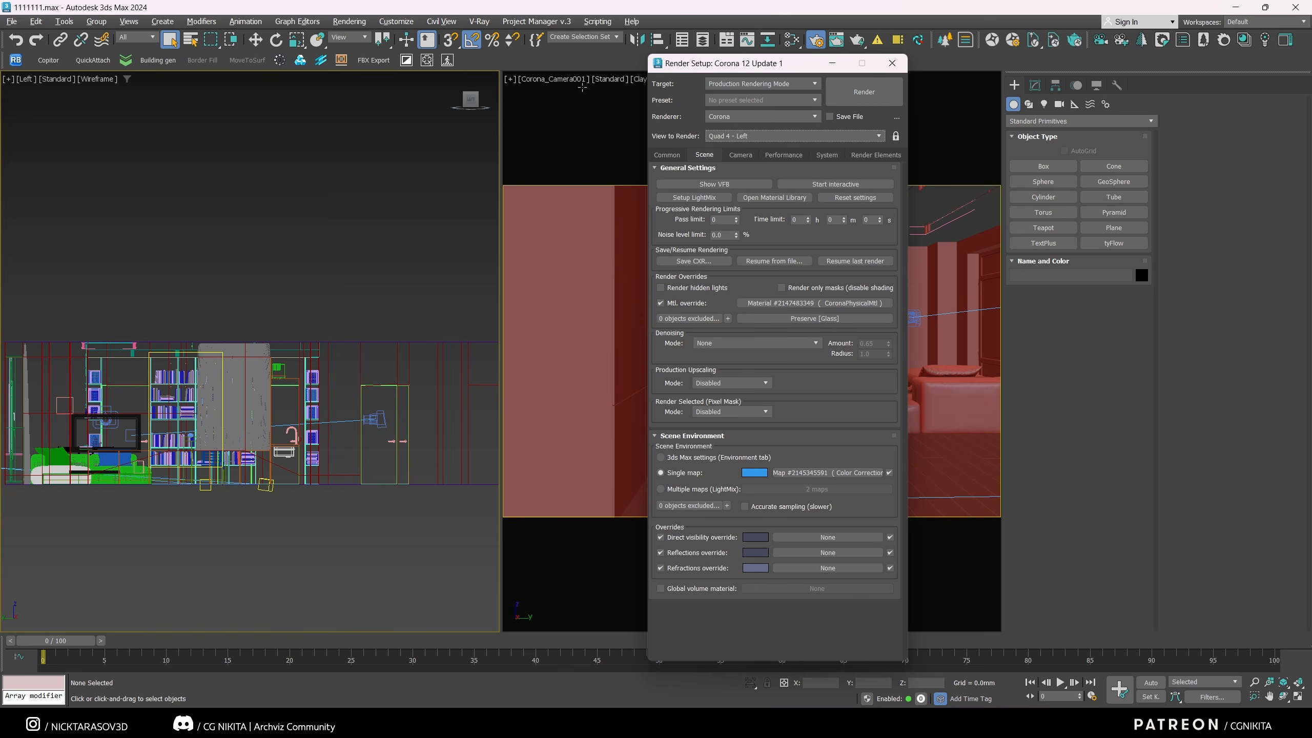
left_click(582, 88)
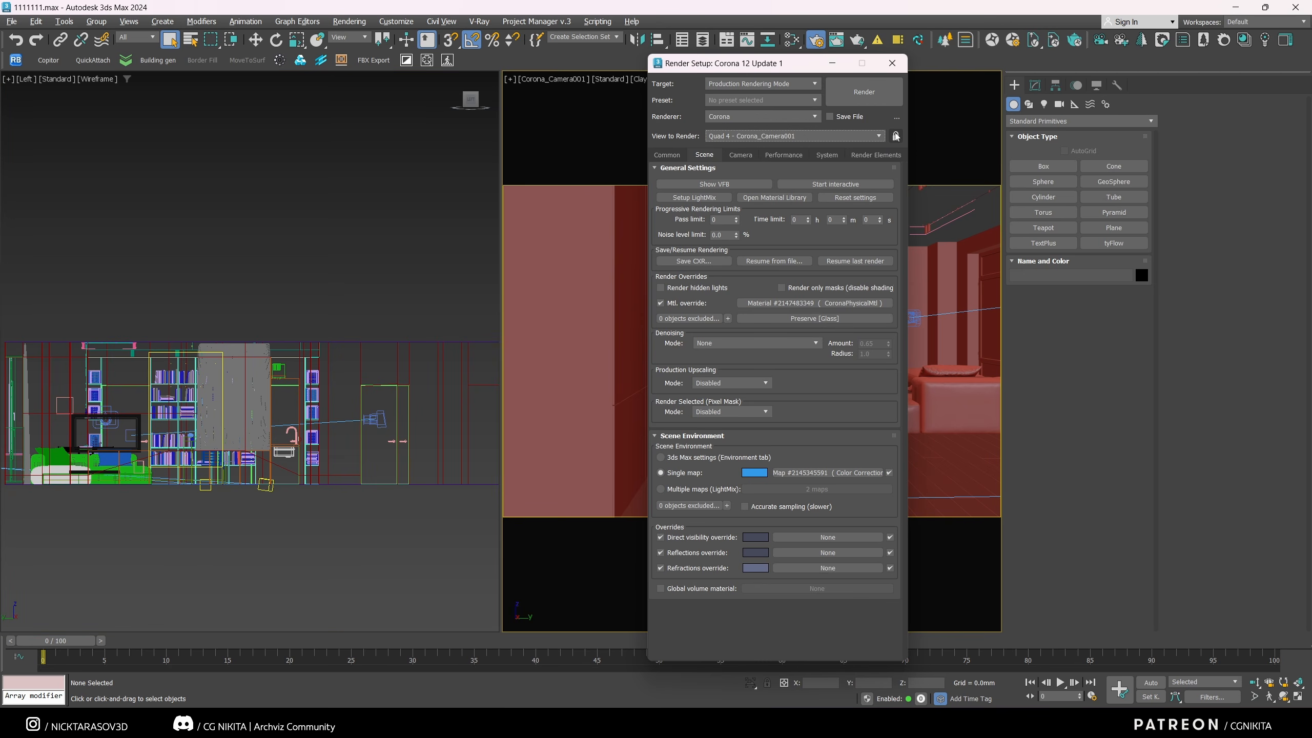
Step: Shift the sun sideways in the Top view and check its angle in the Left view
middle_click_drag(402, 198, 361, 190)
left_click_drag(295, 317, 263, 351)
left_click(220, 357)
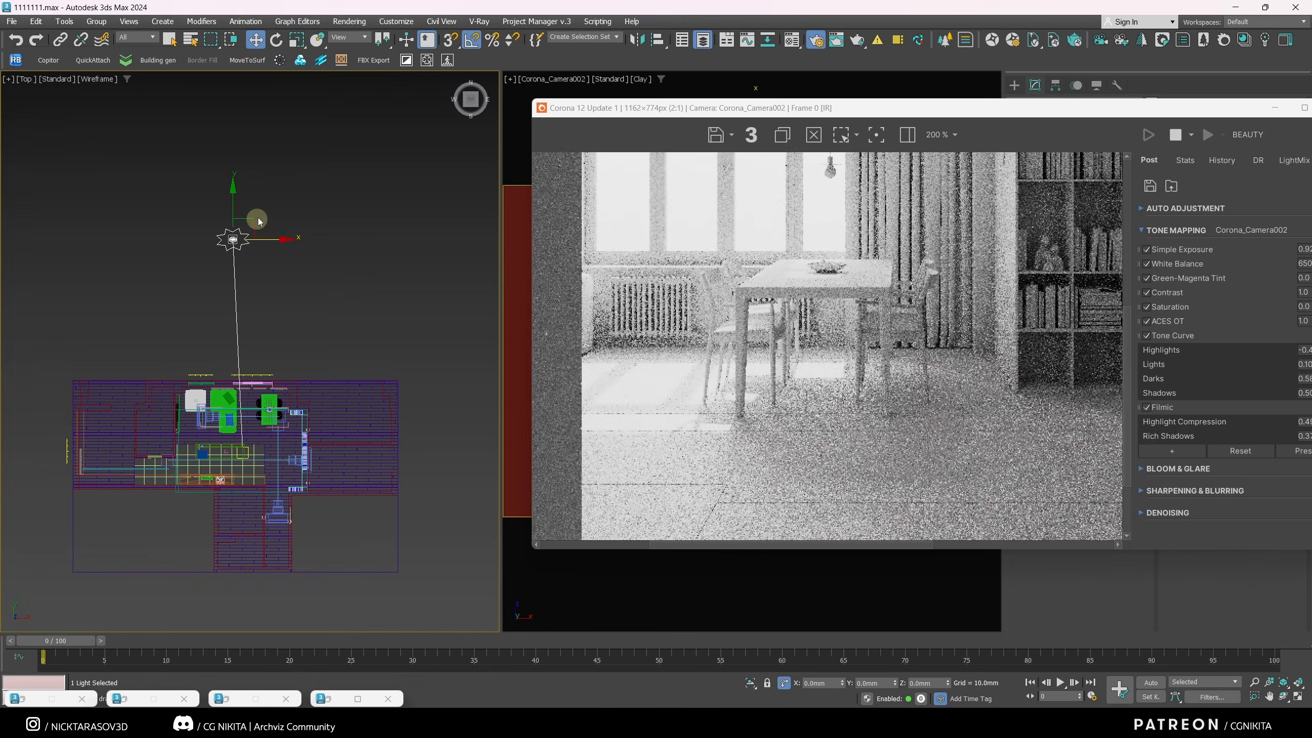
left_click_drag(314, 243, 230, 240)
key("l")
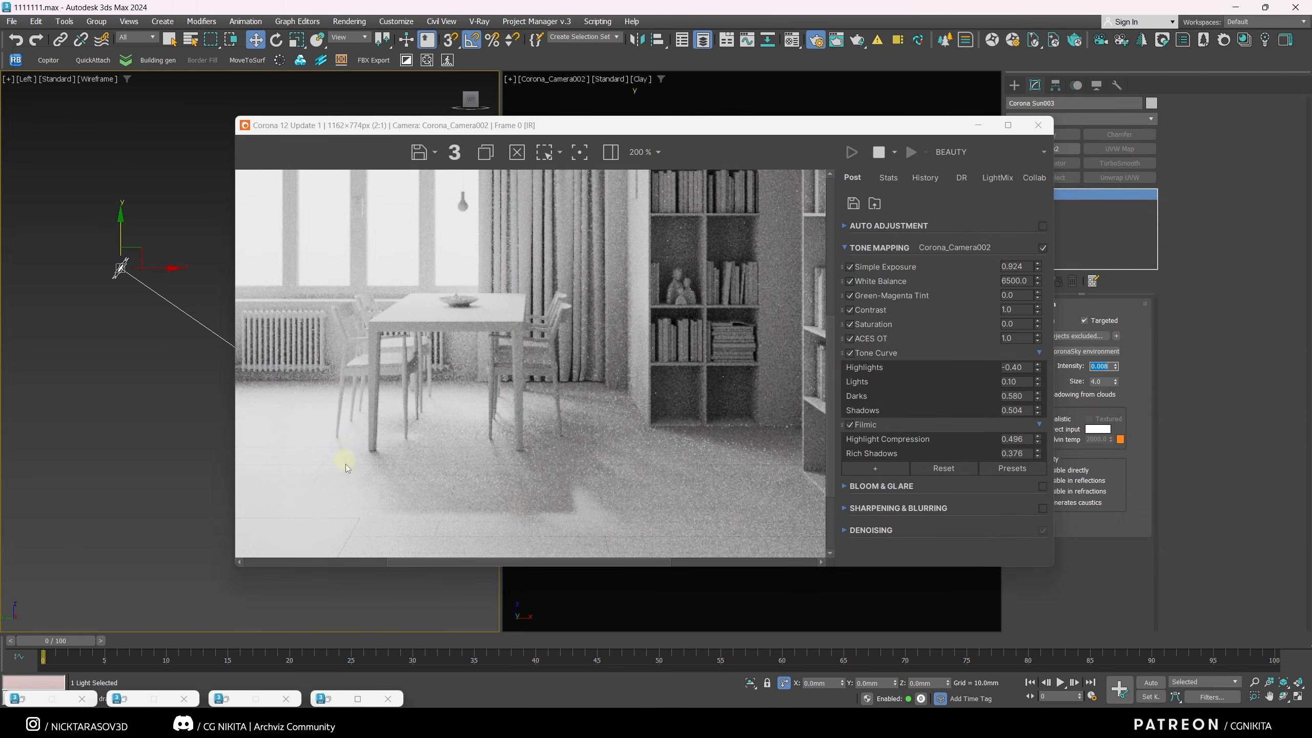
scroll(578, 439, "down", 1)
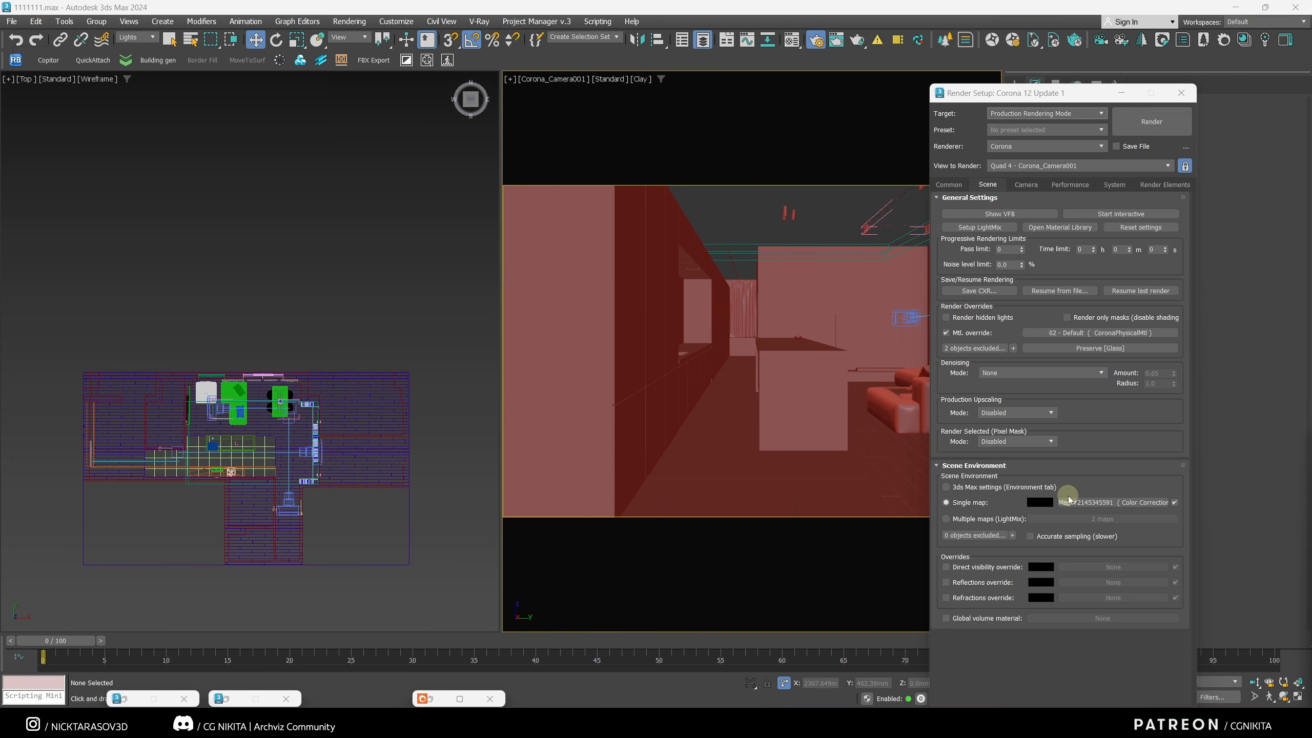
Step: Clear the scene environment's single map and assign a CoronaBitmap without an image file in its place
right_click(1100, 505)
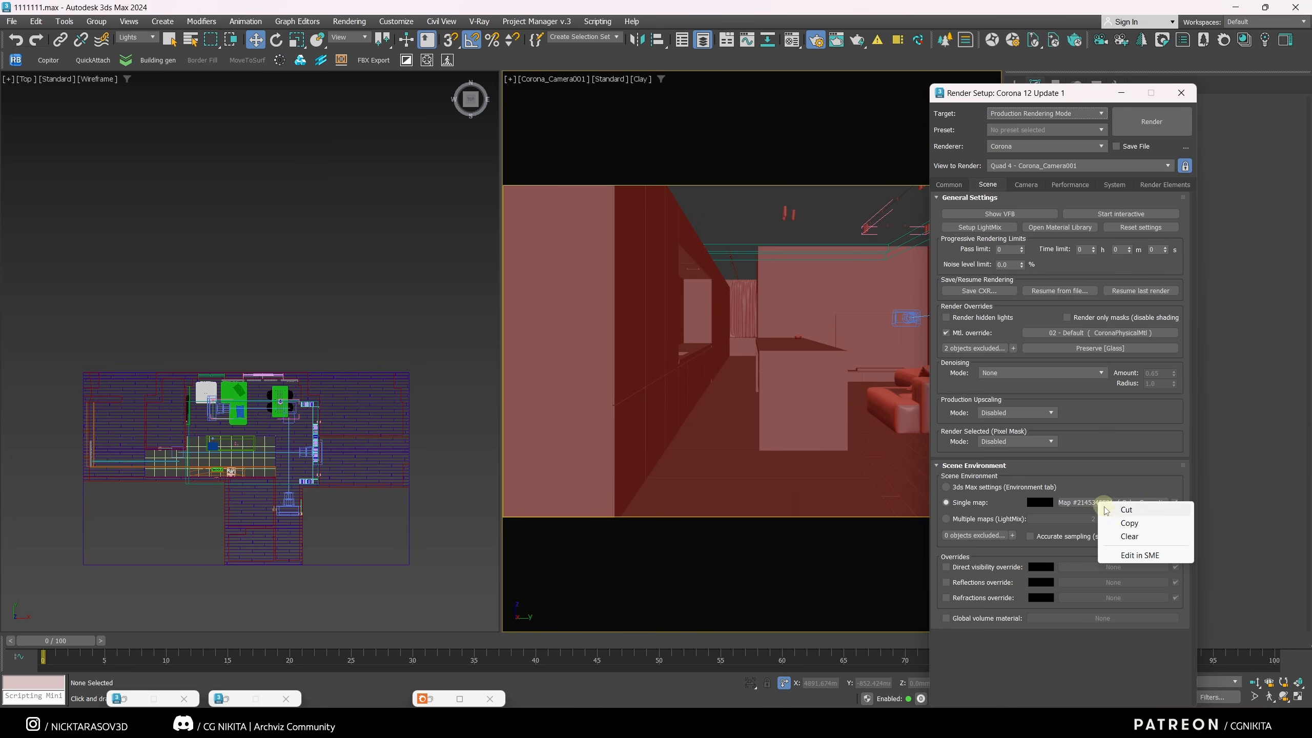
left_click(1121, 535)
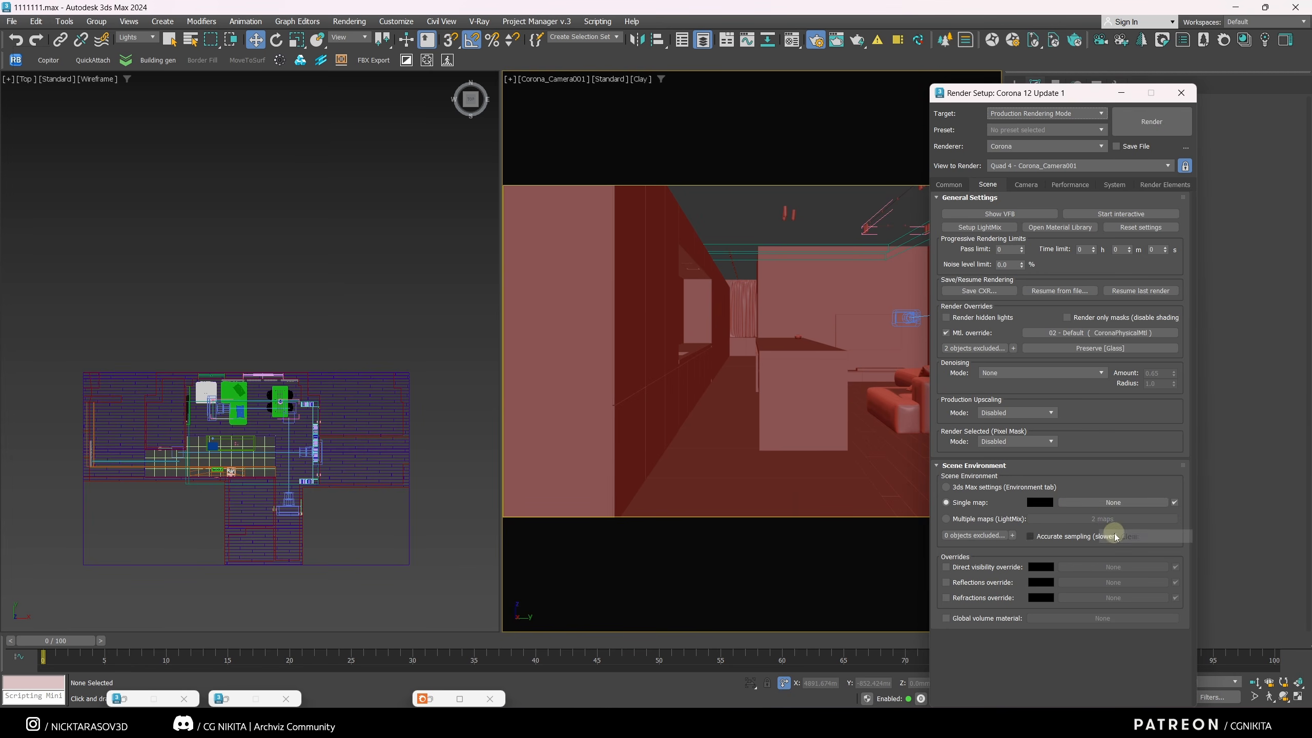
left_click(1103, 505)
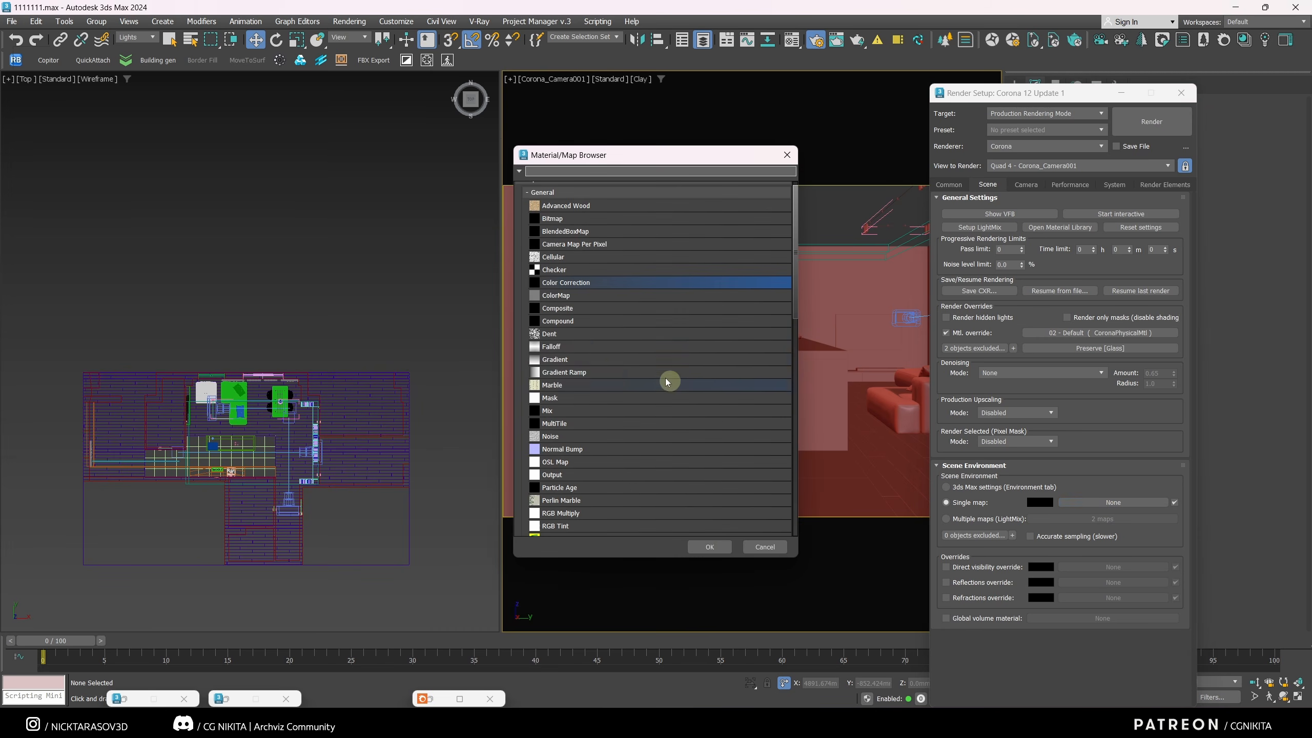
double_click(559, 252)
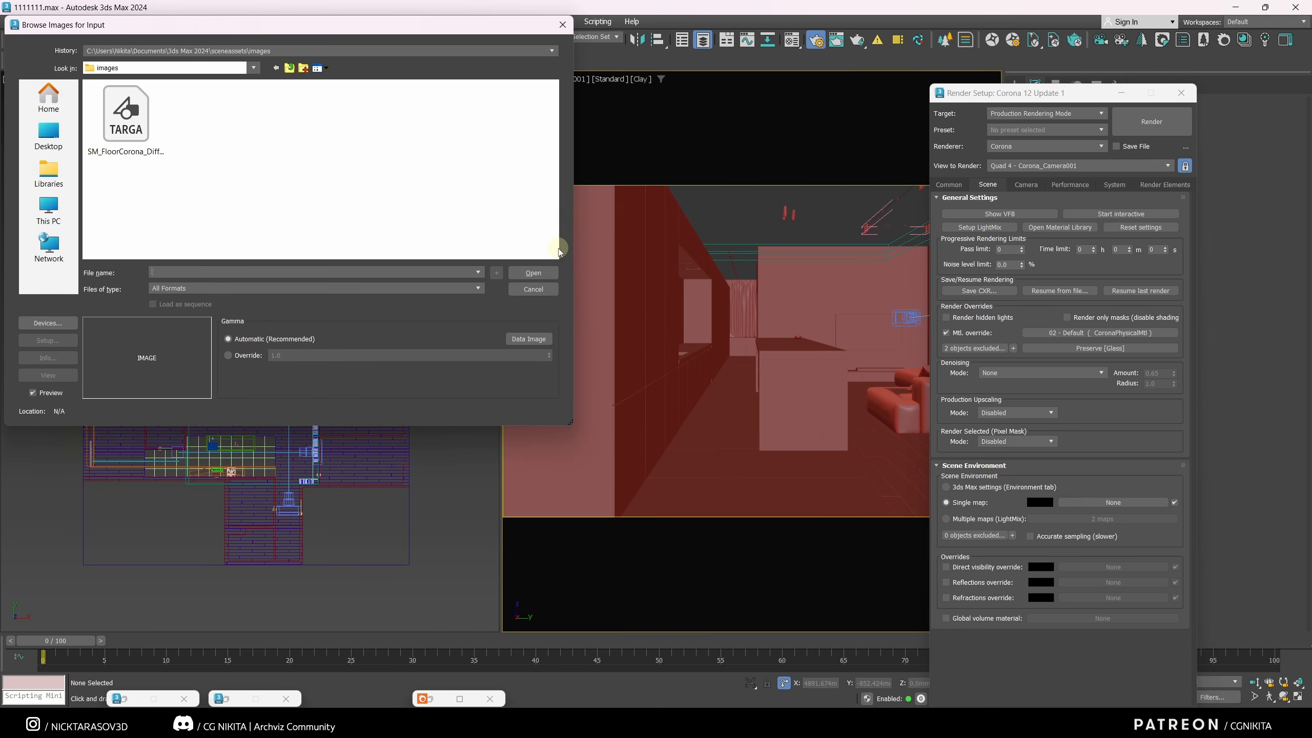
left_click(533, 289)
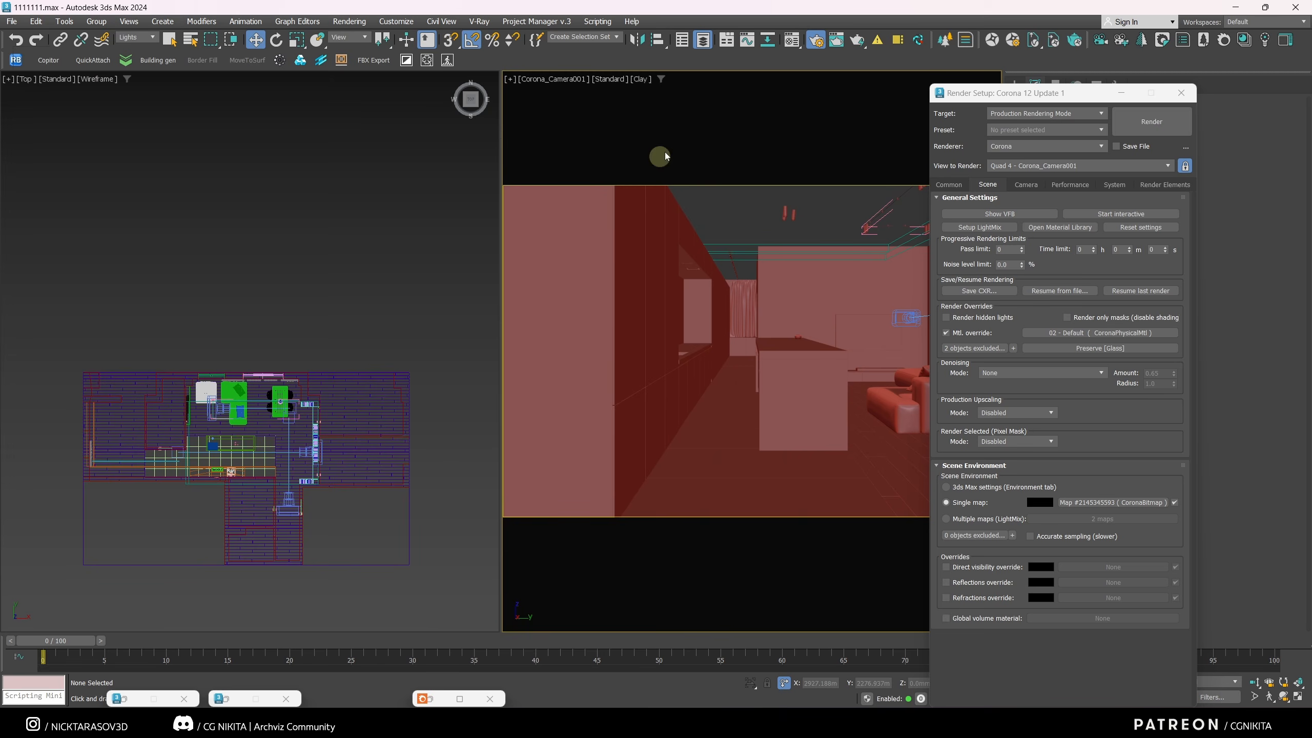
Step: Instance the environment's CoronaBitmap into a free material editor slot and load industrial_sunset_02_puresky_4k.hdr into it
left_click(791, 40)
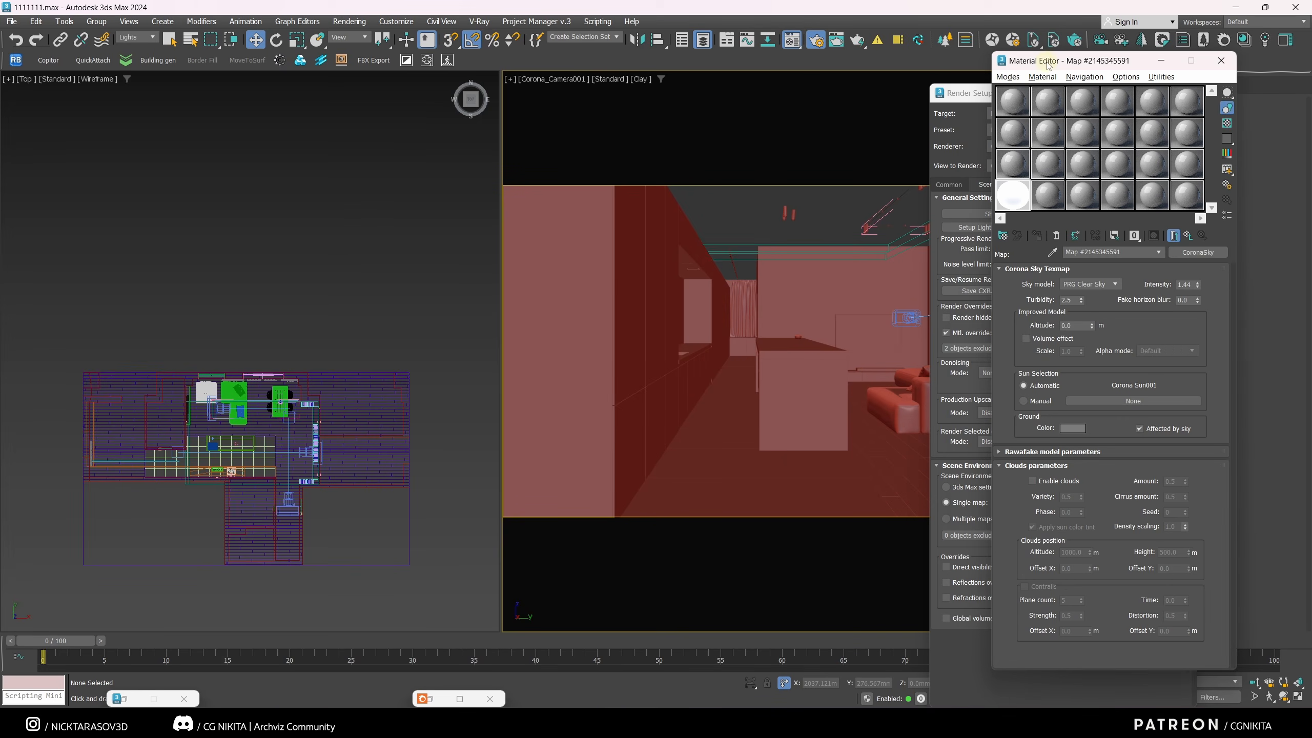
left_click_drag(1049, 64, 673, 89)
left_click(1074, 501)
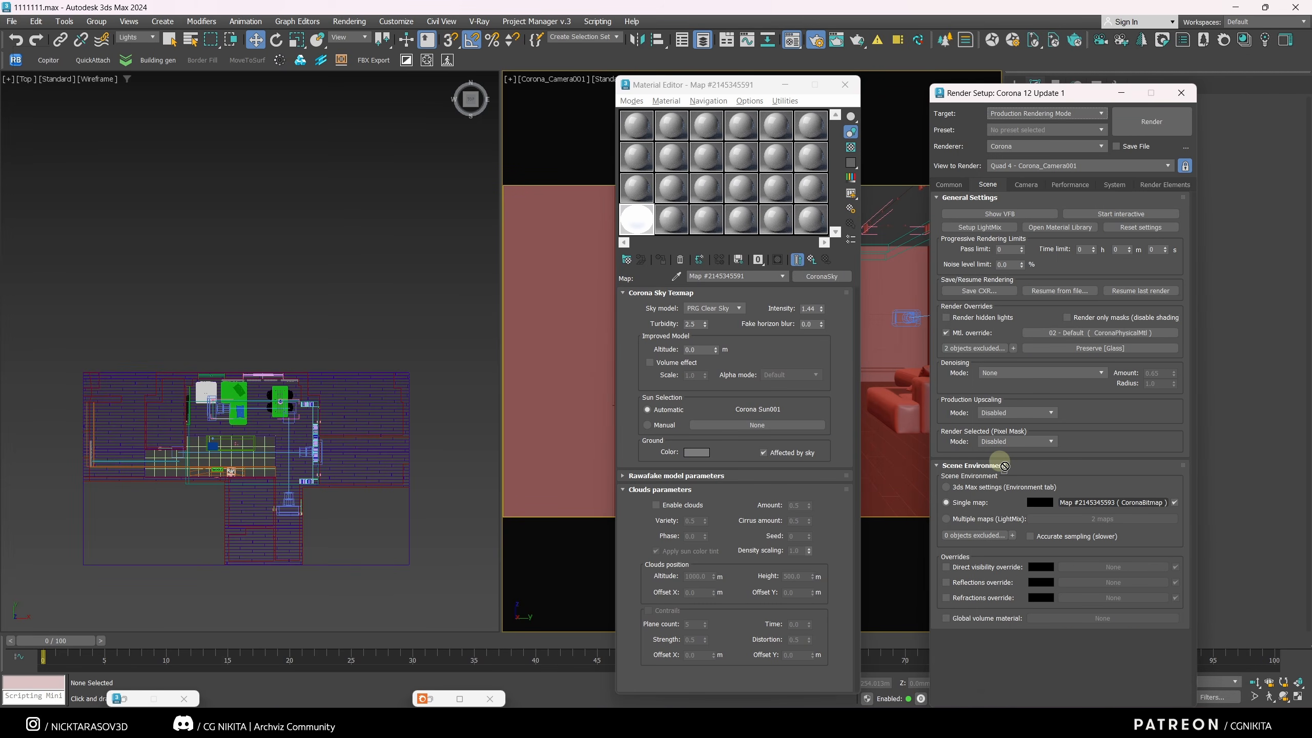
left_click_drag(1004, 465, 772, 231)
left_click(721, 394)
left_click(716, 426)
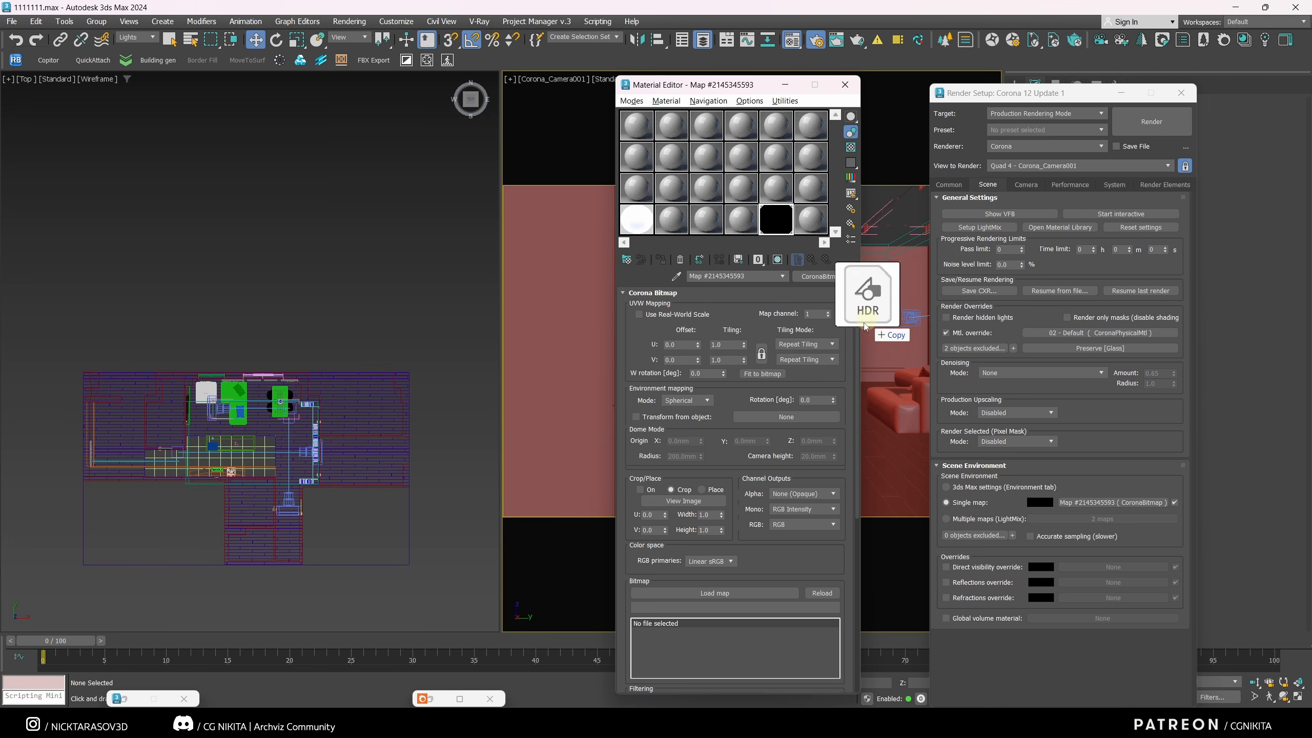
left_click_drag(870, 328, 720, 593)
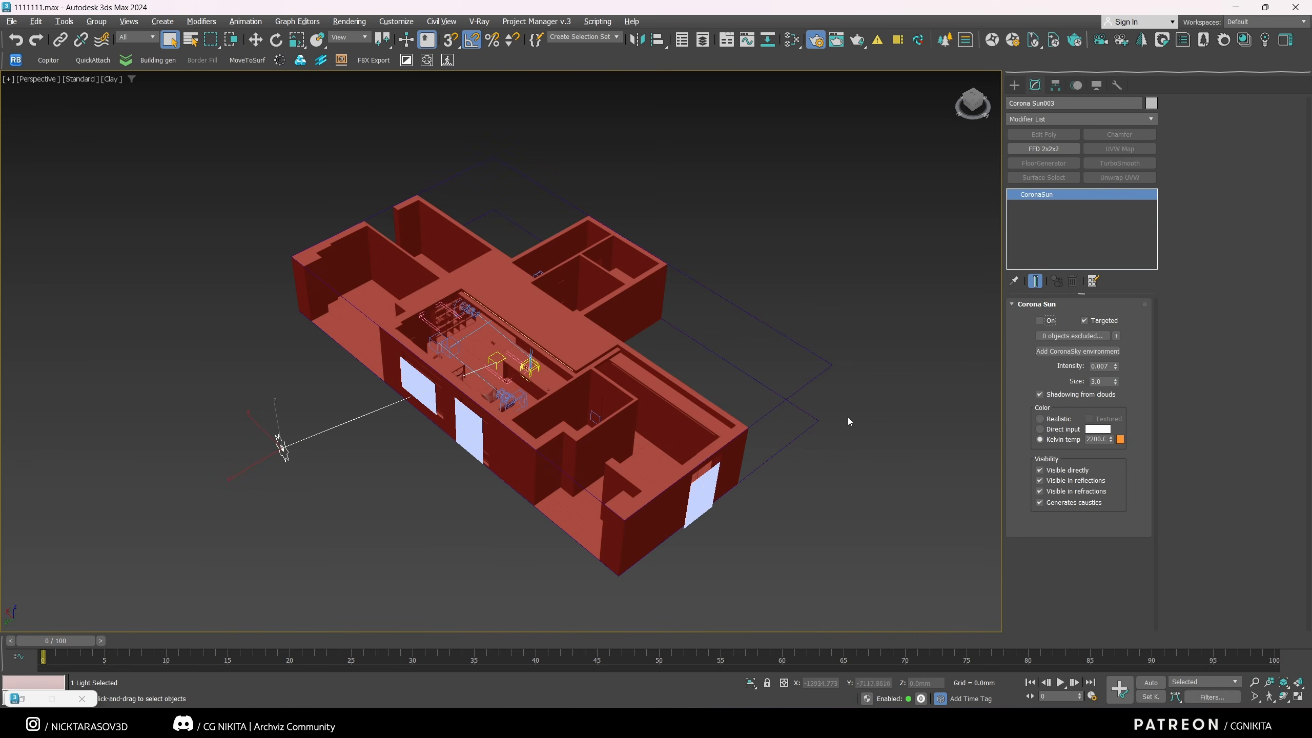
Step: Select the rectangular window light on the apartment's end wall and switch it off
left_click(703, 493)
left_click(1041, 322)
left_click(915, 443)
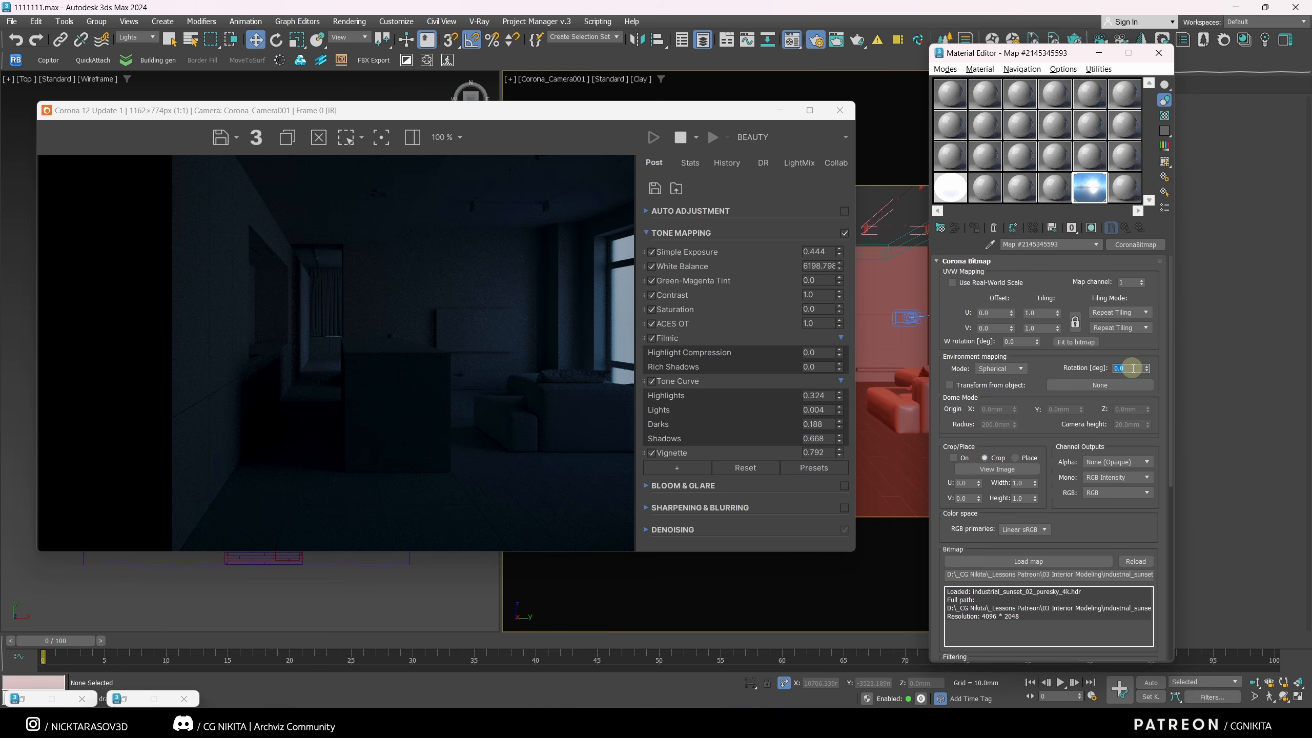
Step: Set the HDR environment bitmap's rotation to 136 degrees, then refine it to 130 degrees
key("BackSpace")
key("BackSpace")
type("136")
key("Return")
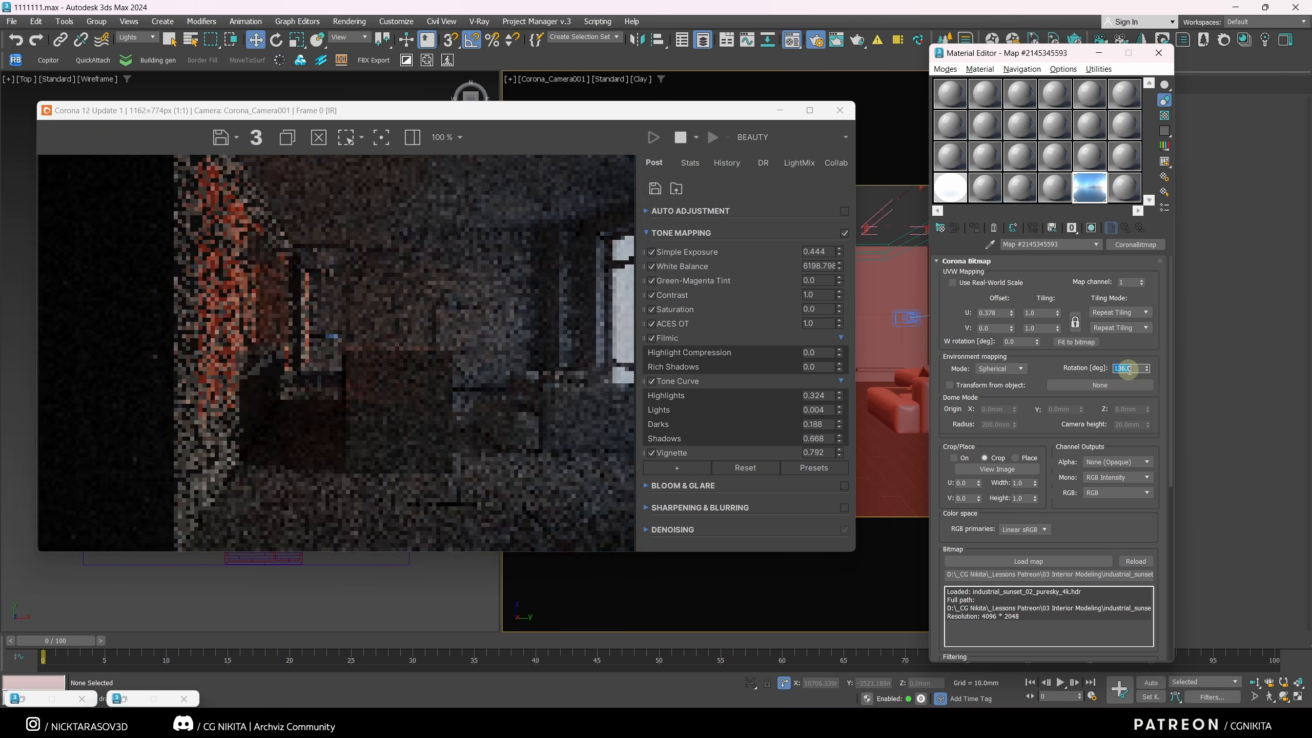
type("130")
key("Return")
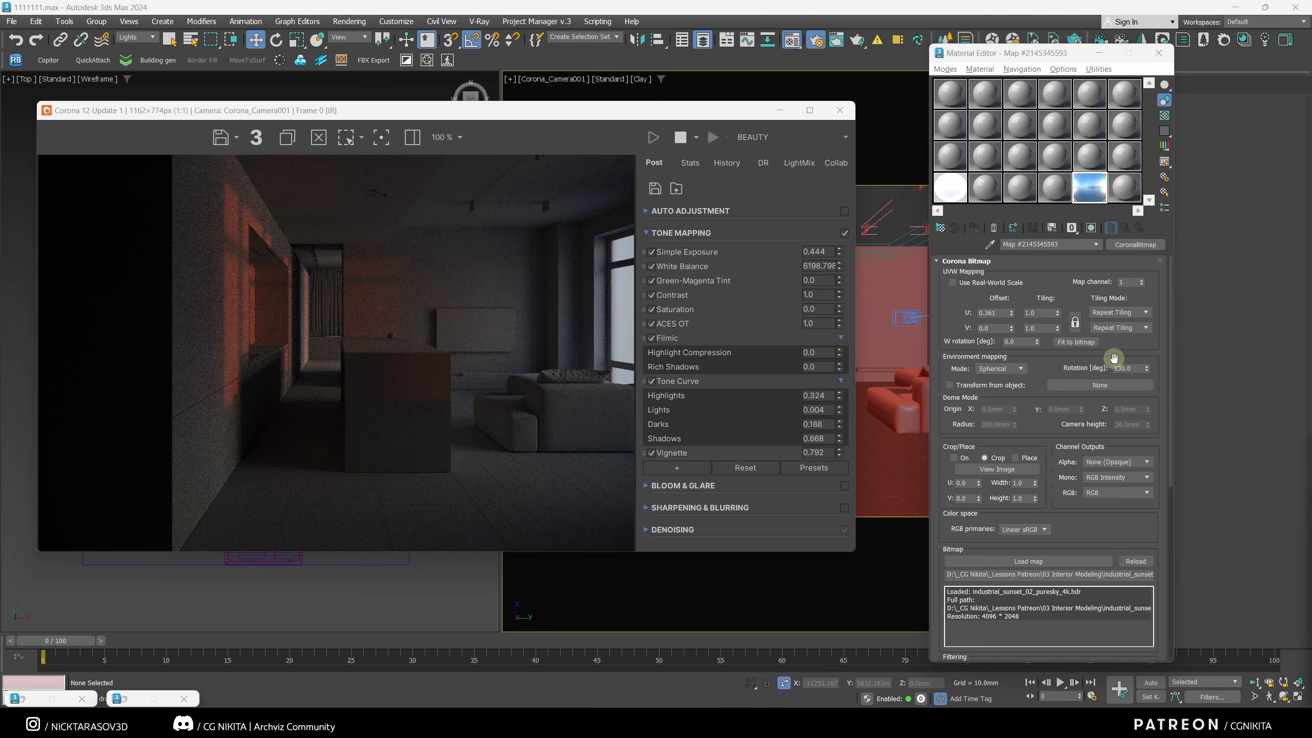
Step: Set the HDR environment bitmap's output amount to 2
left_click_drag(1166, 346, 1165, 517)
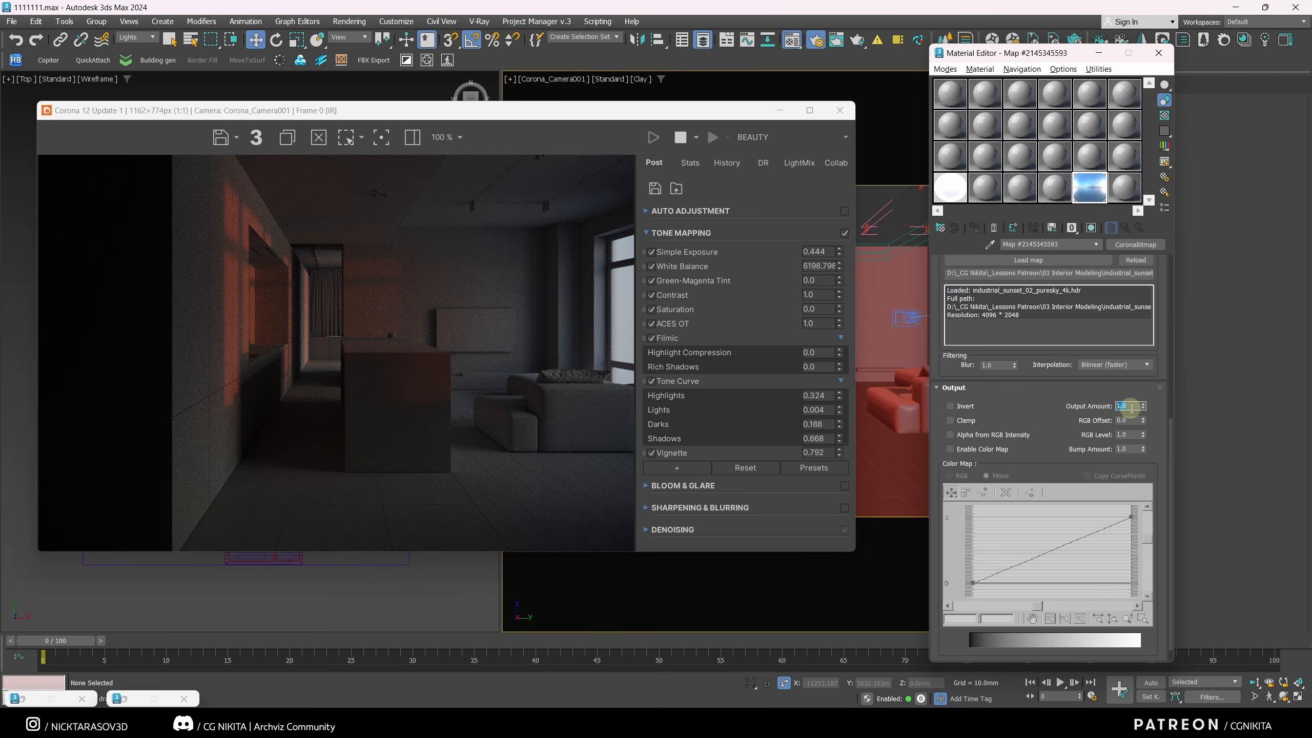
type("2")
key("Return")
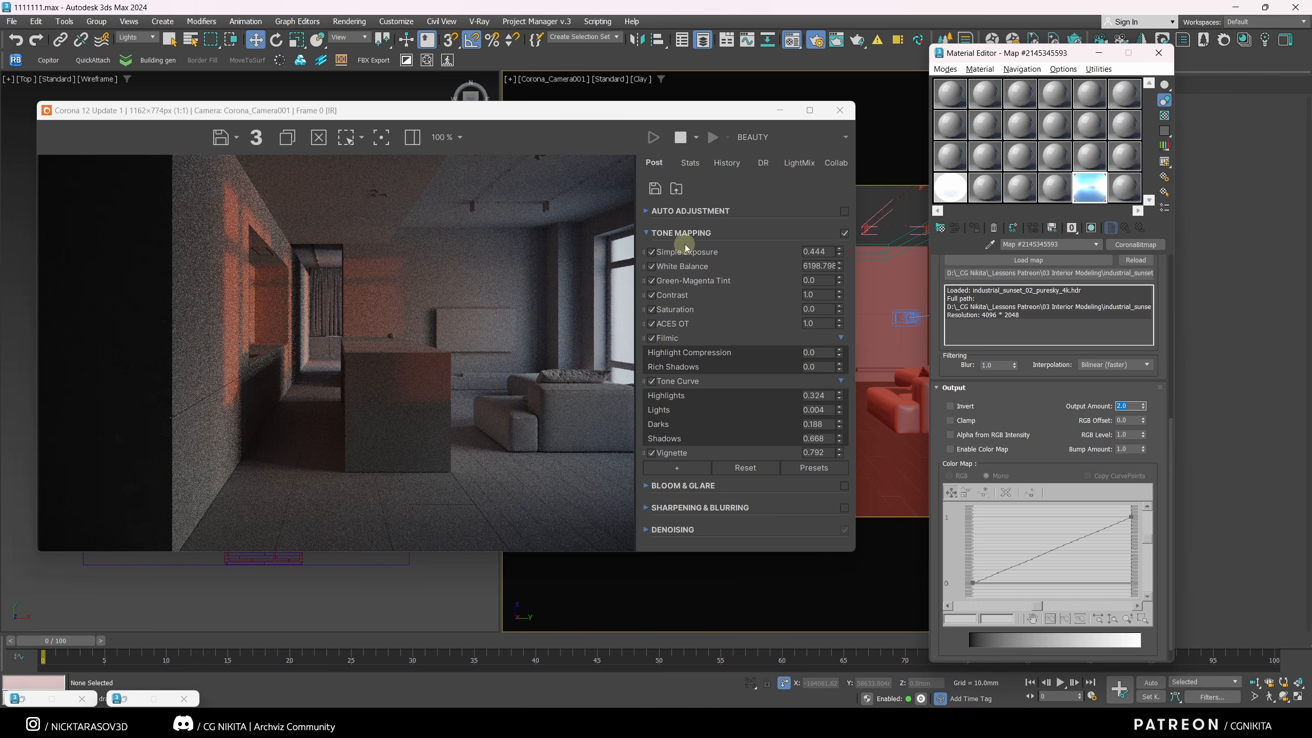
Step: Lower the render's white balance to about 4152 and restart the interactive rendering
left_click_drag(840, 265, 843, 305)
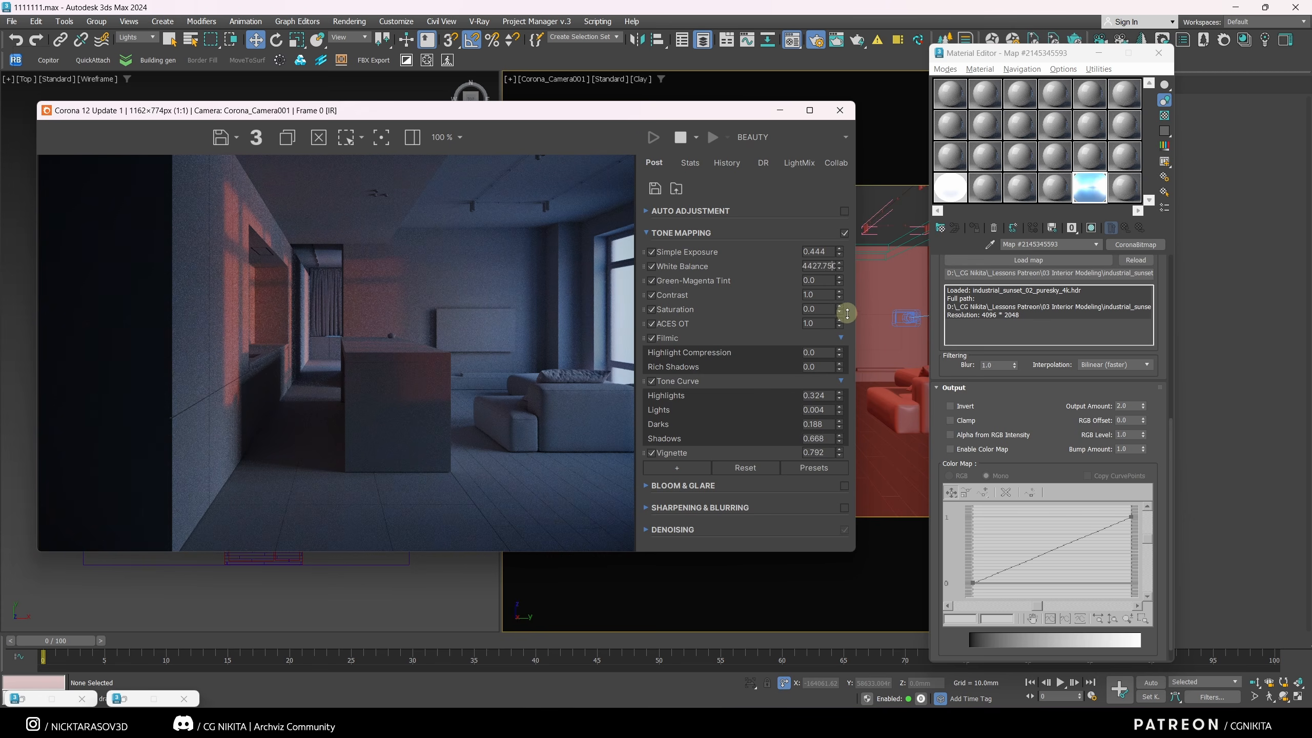
left_click_drag(581, 117, 637, 113)
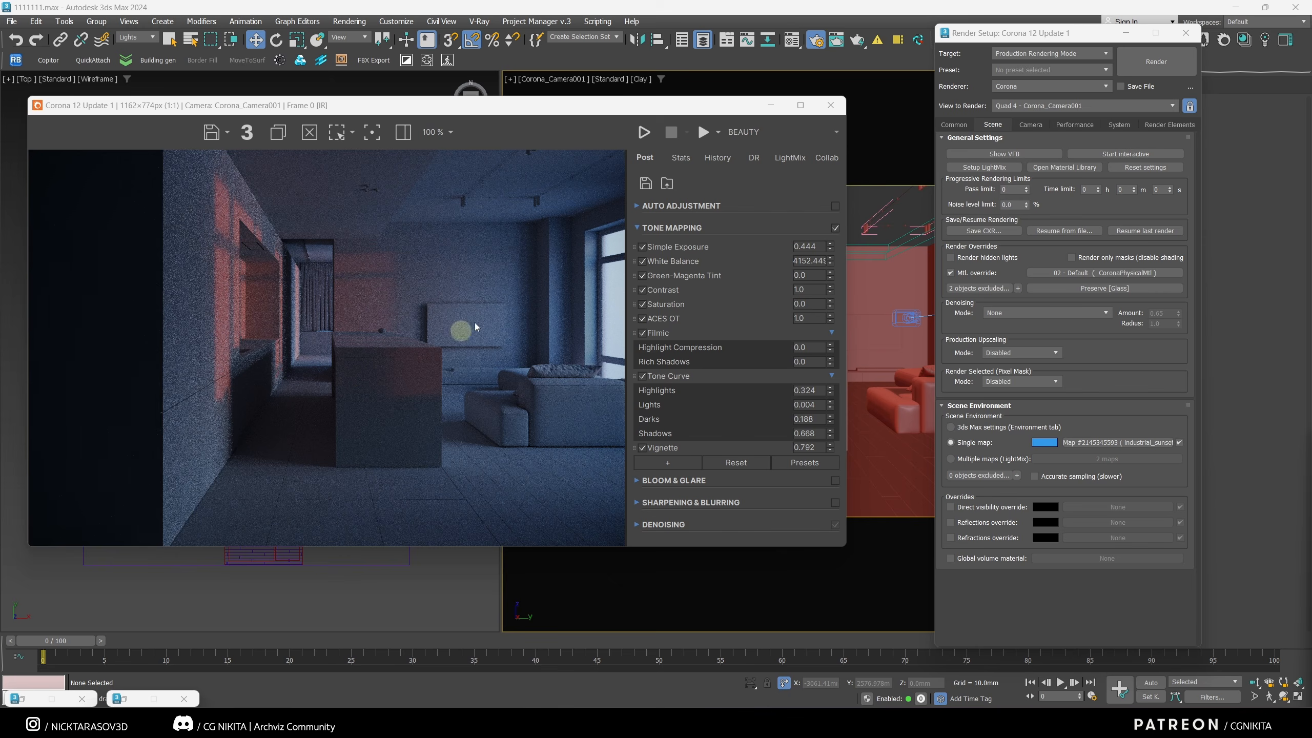
left_click(645, 132)
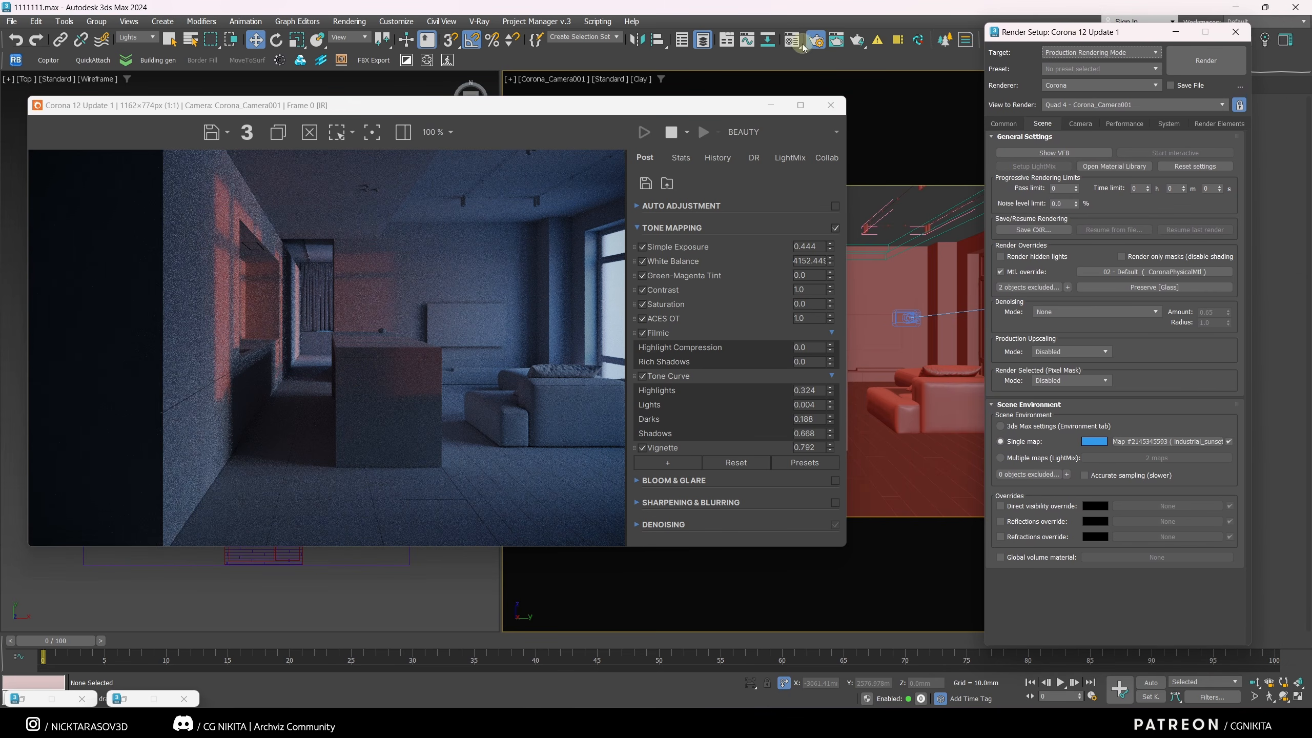
Step: Replace the environment's HDR bitmap with an instance of the Color Correction map that holds the CoronaSky
left_click(803, 48)
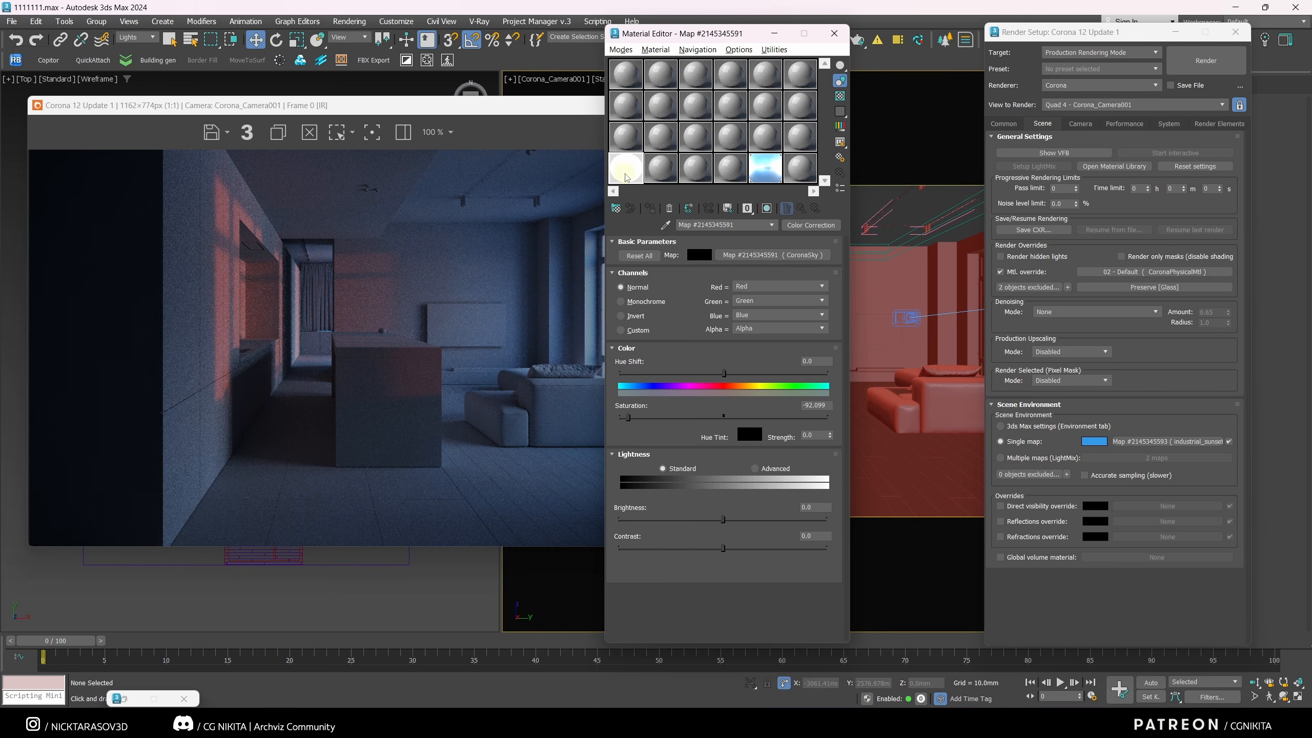
left_click_drag(978, 315, 1151, 442)
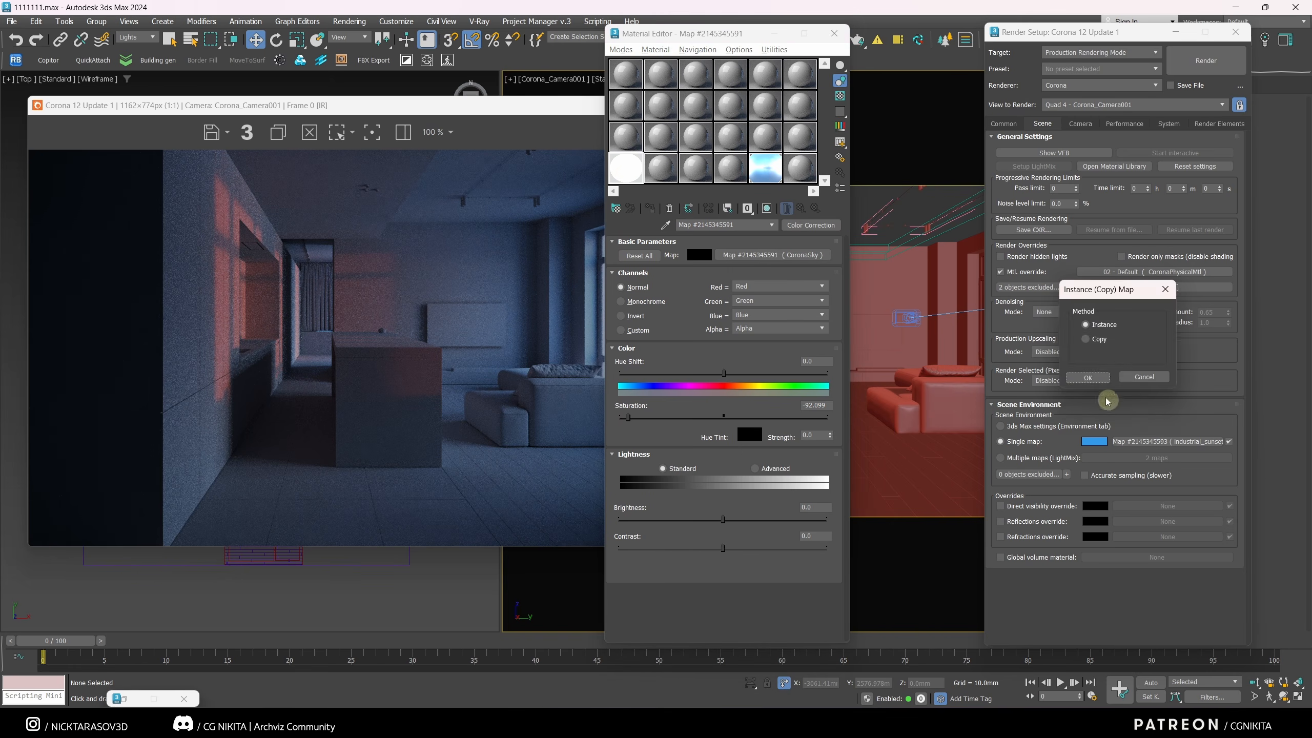
left_click(1085, 399)
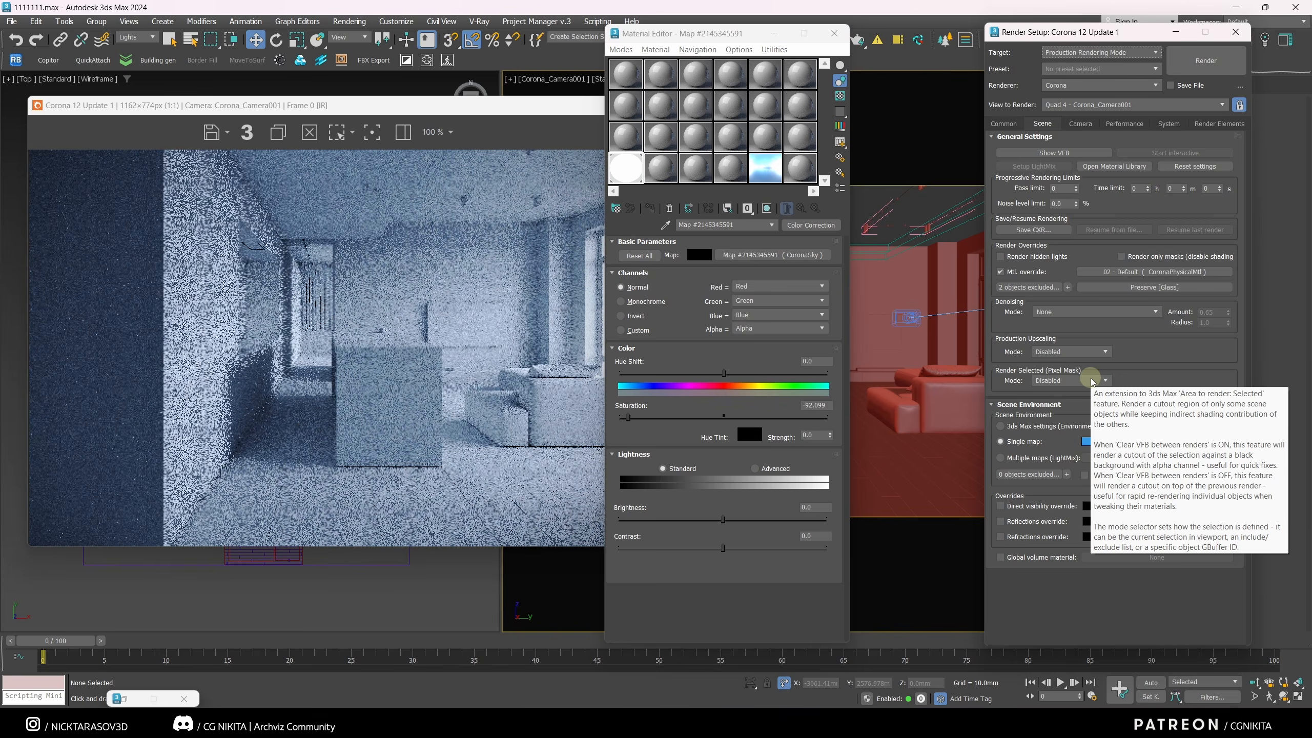
Step: Raise the Color Correction map's saturation to about 9.1 and lower the intensity of its CoronaSky
left_click(732, 417)
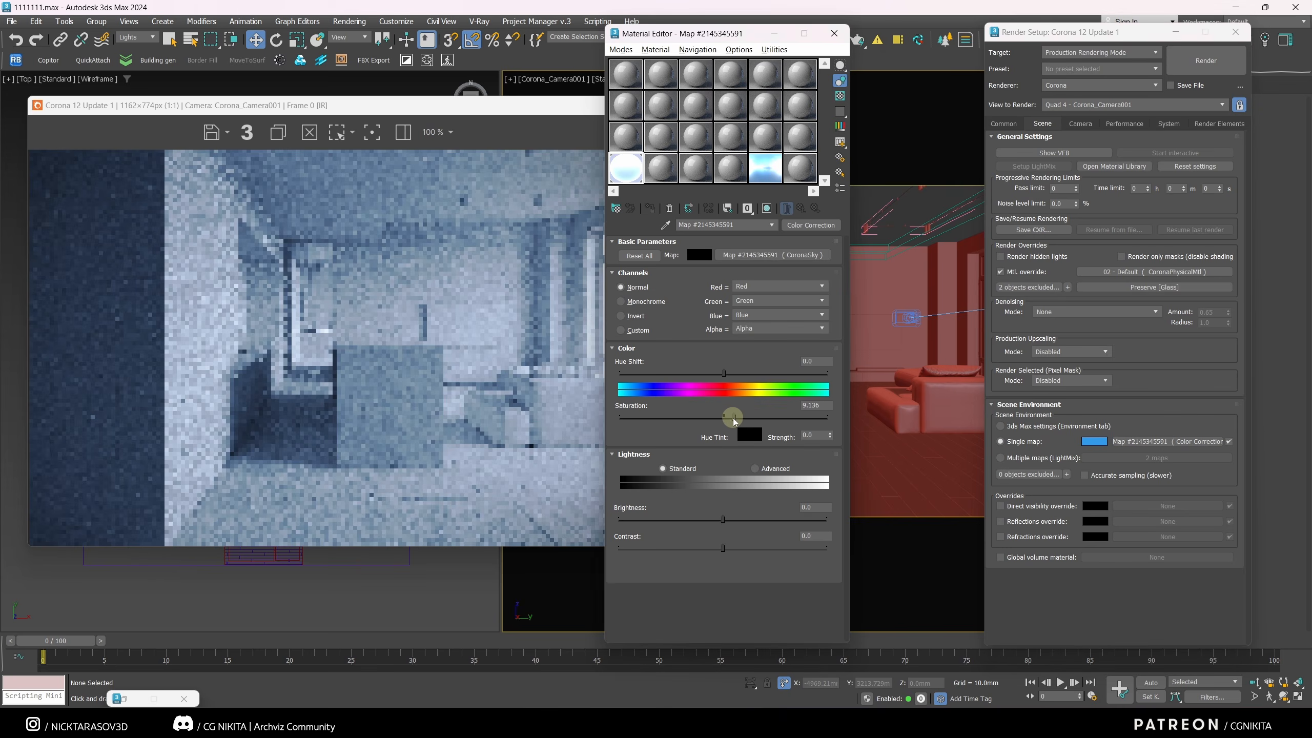
left_click_drag(678, 41, 883, 27)
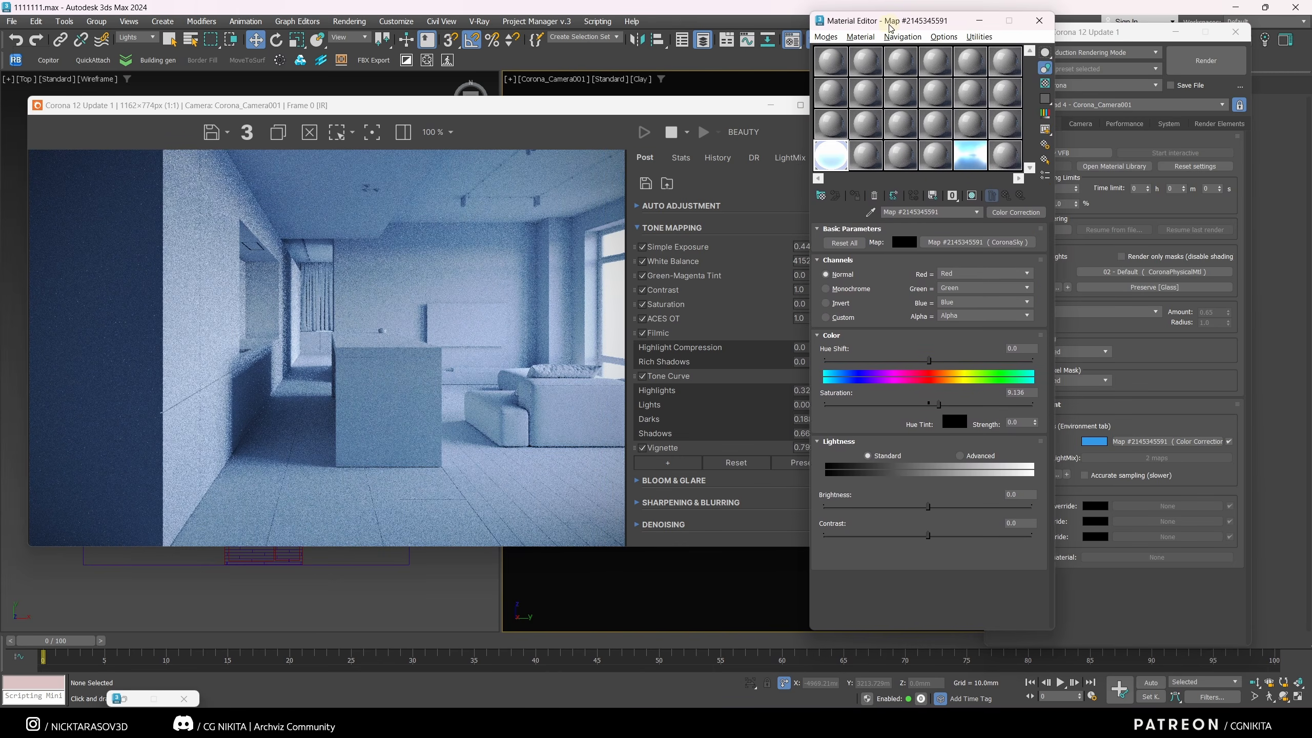
left_click(984, 242)
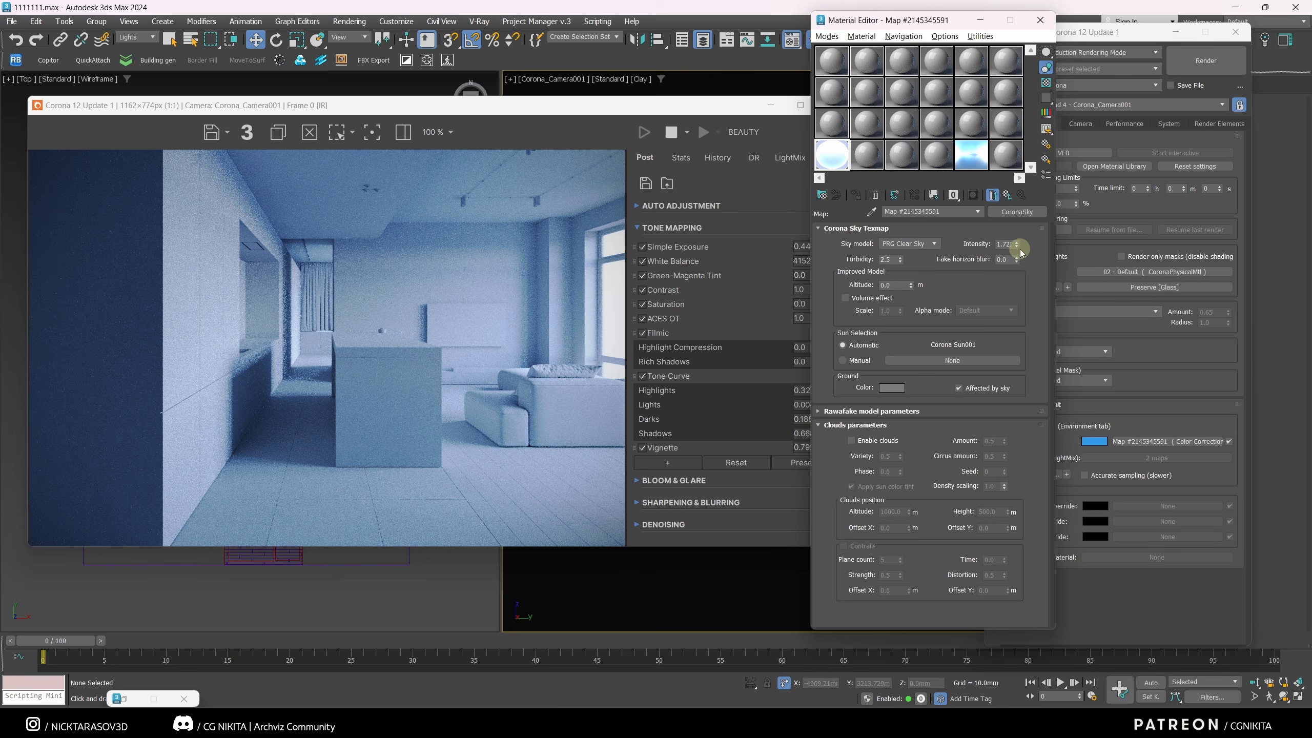
left_click_drag(1018, 245, 1021, 274)
left_click(1007, 194)
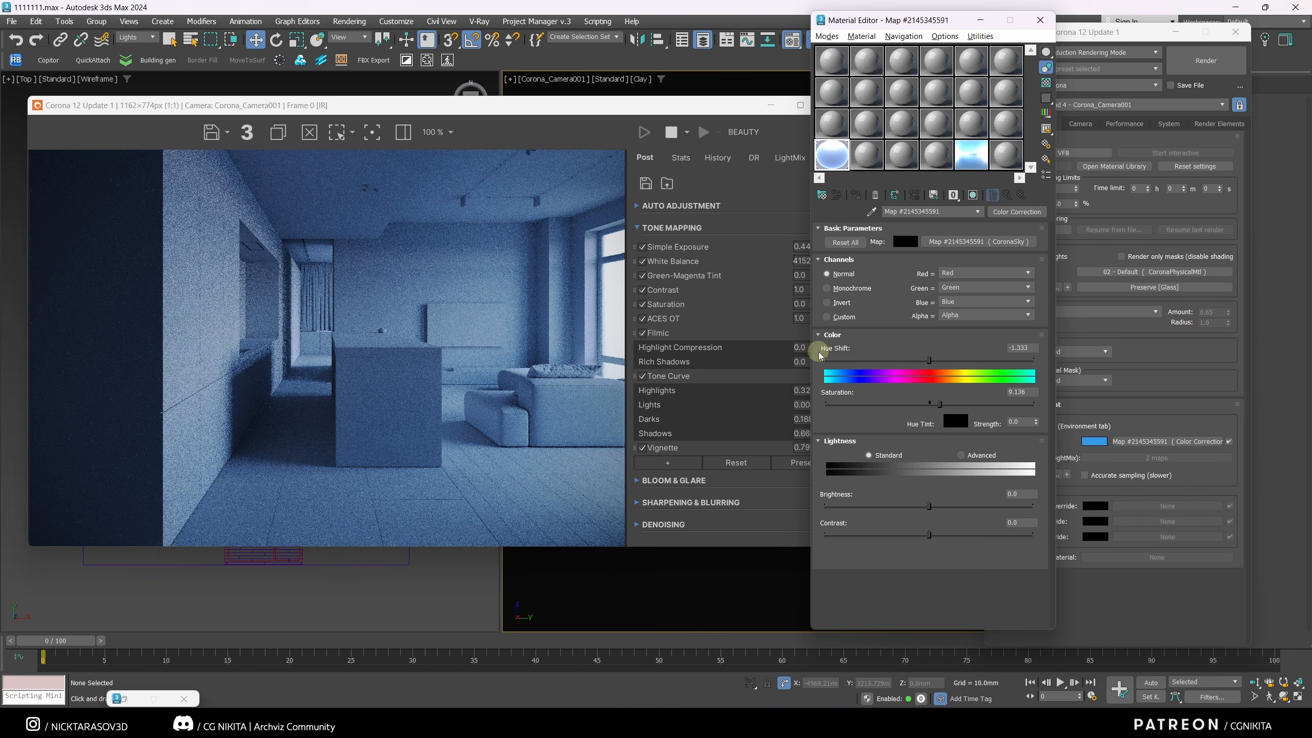
Step: Set the Color Correction's hue shift to about -10.2 and reduce the CoronaSky intensity to about 0.3
left_click_drag(924, 357, 924, 359)
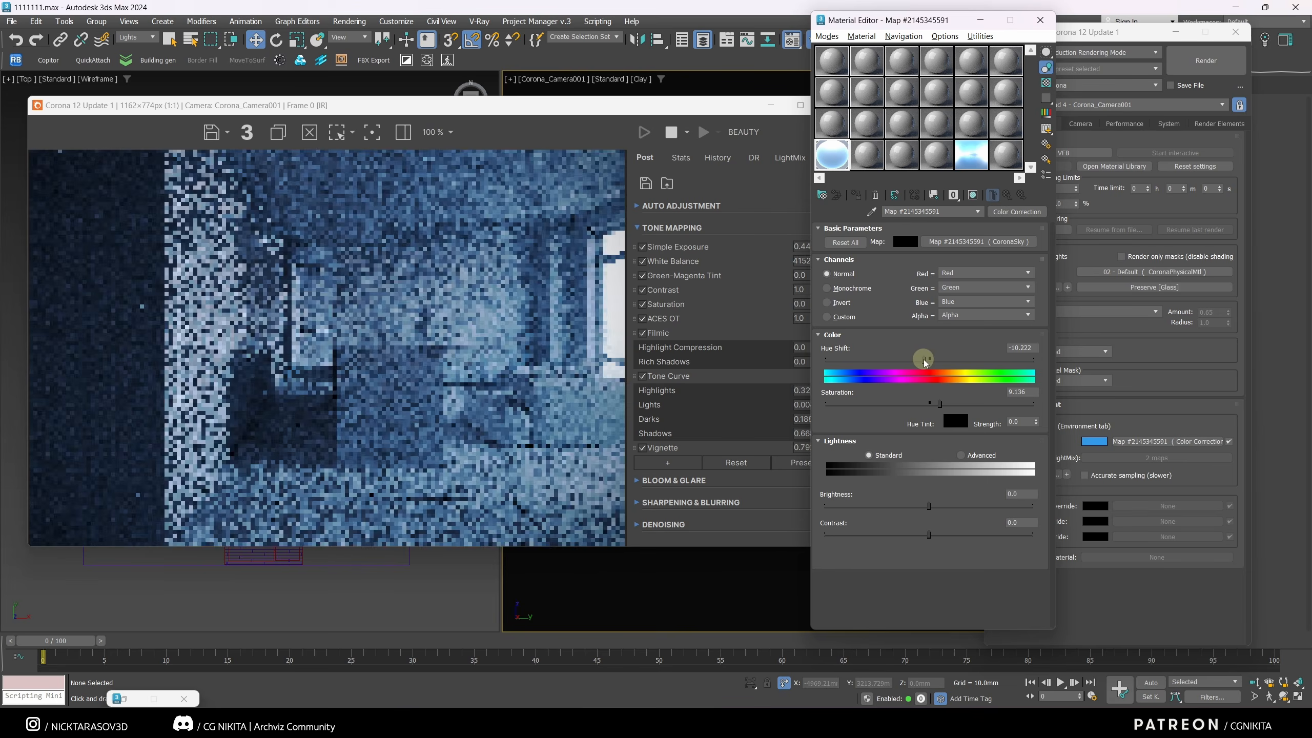
left_click(981, 242)
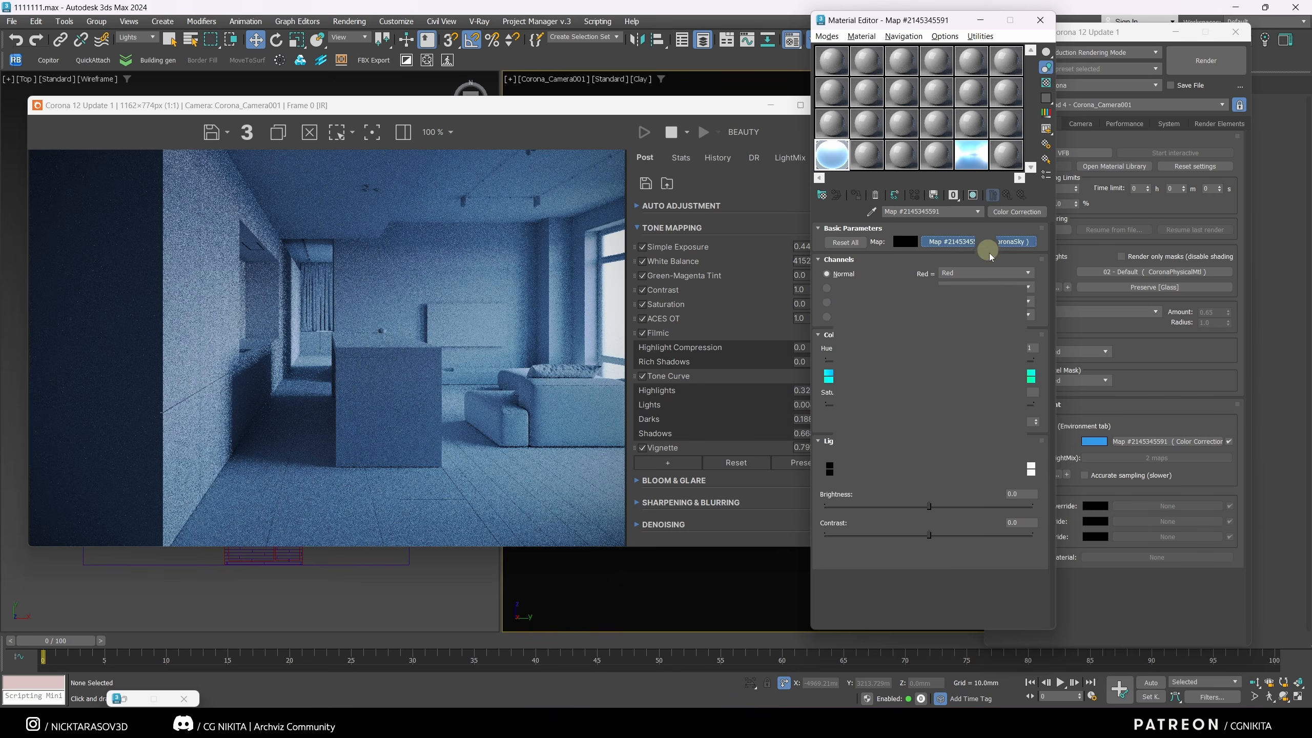
left_click(1018, 247)
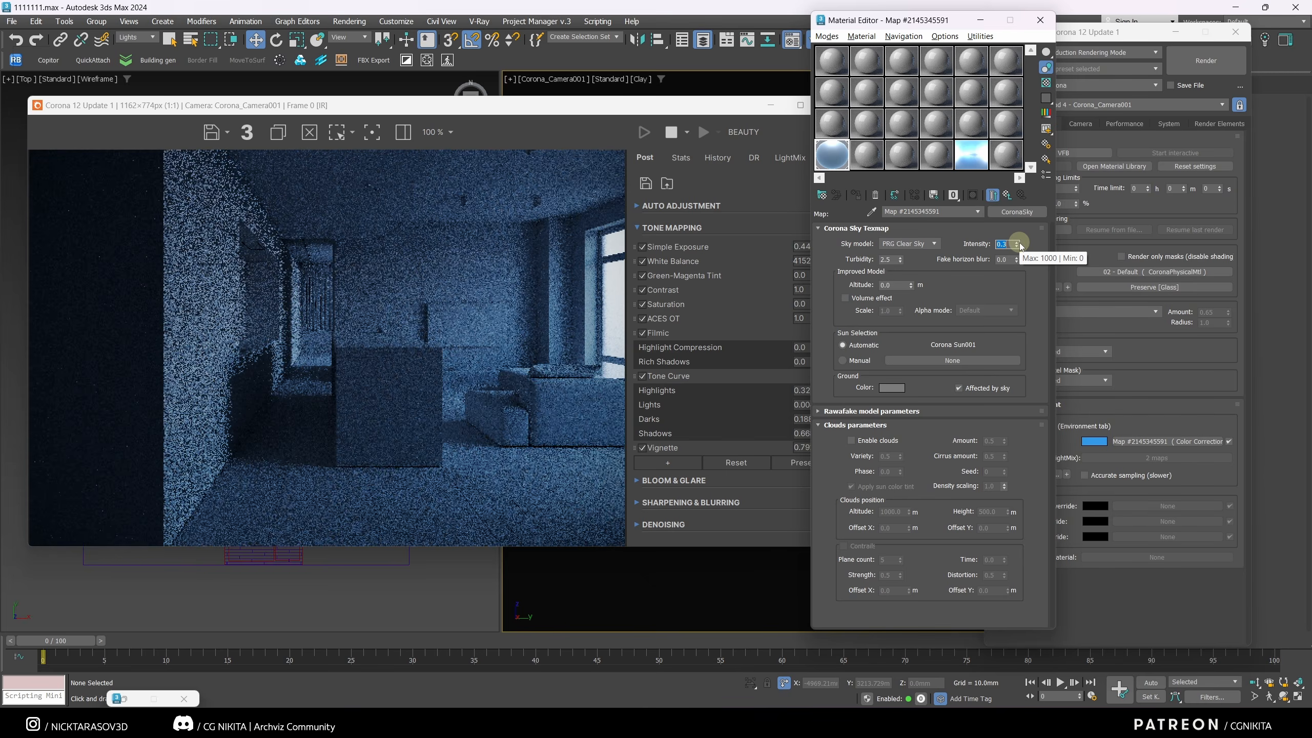
Step: Clear the workspace of the open editor and setup windows and place a targeted CoronaSun outside the window facade in the Top view
left_click(980, 20)
left_click_drag(605, 105, 1107, 87)
left_click_drag(725, 94, 736, 159)
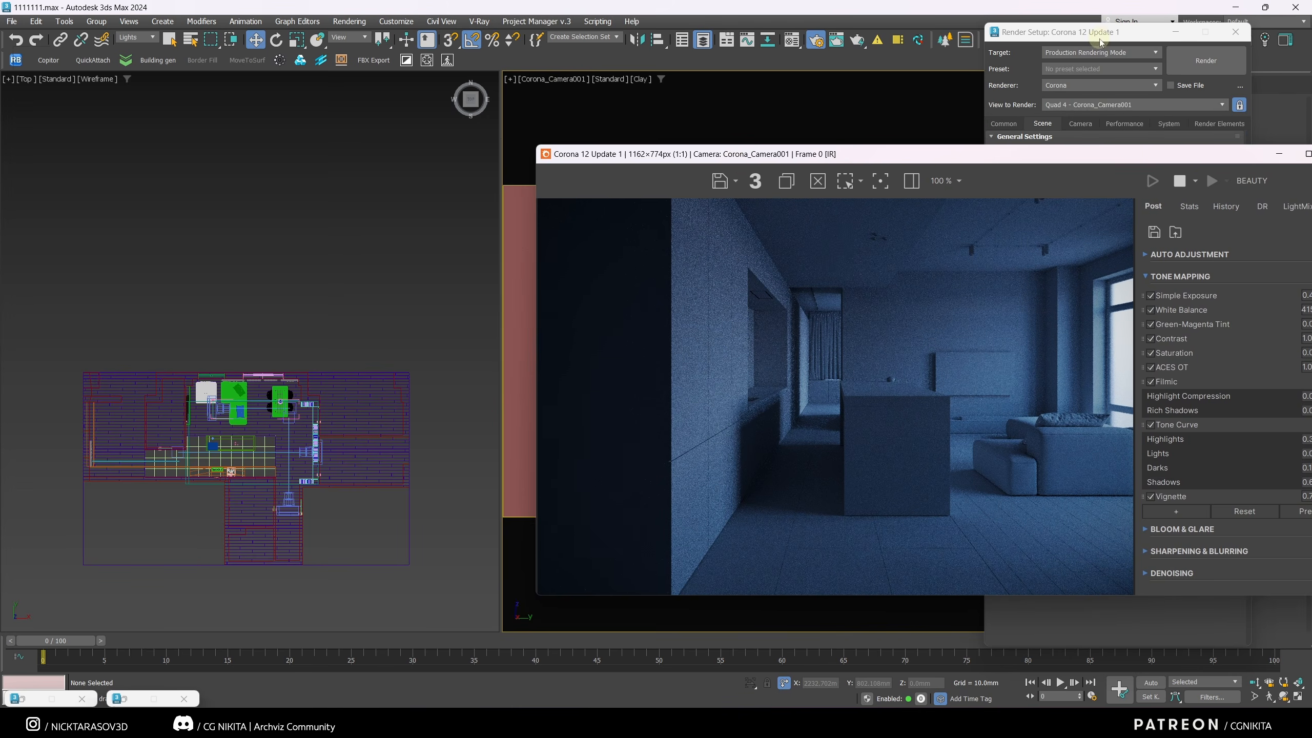
left_click(1174, 32)
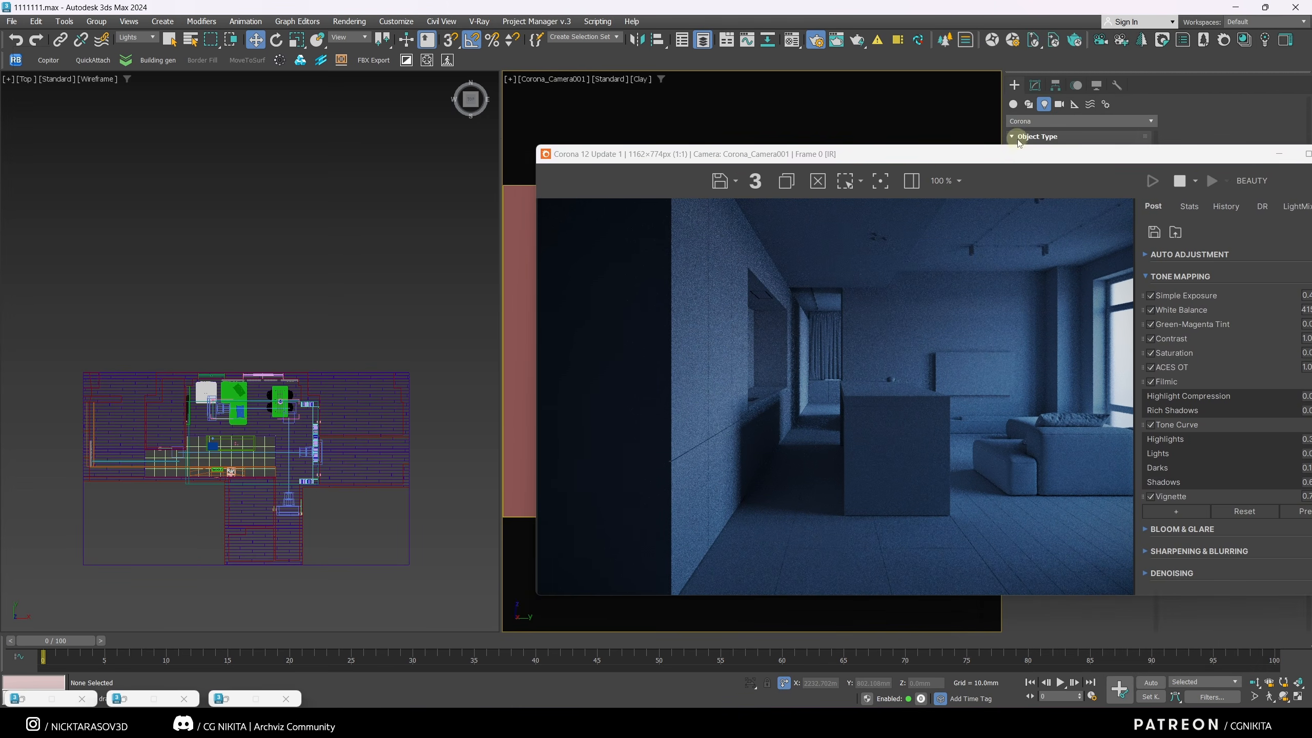
left_click_drag(1023, 157, 973, 115)
left_click(1043, 166)
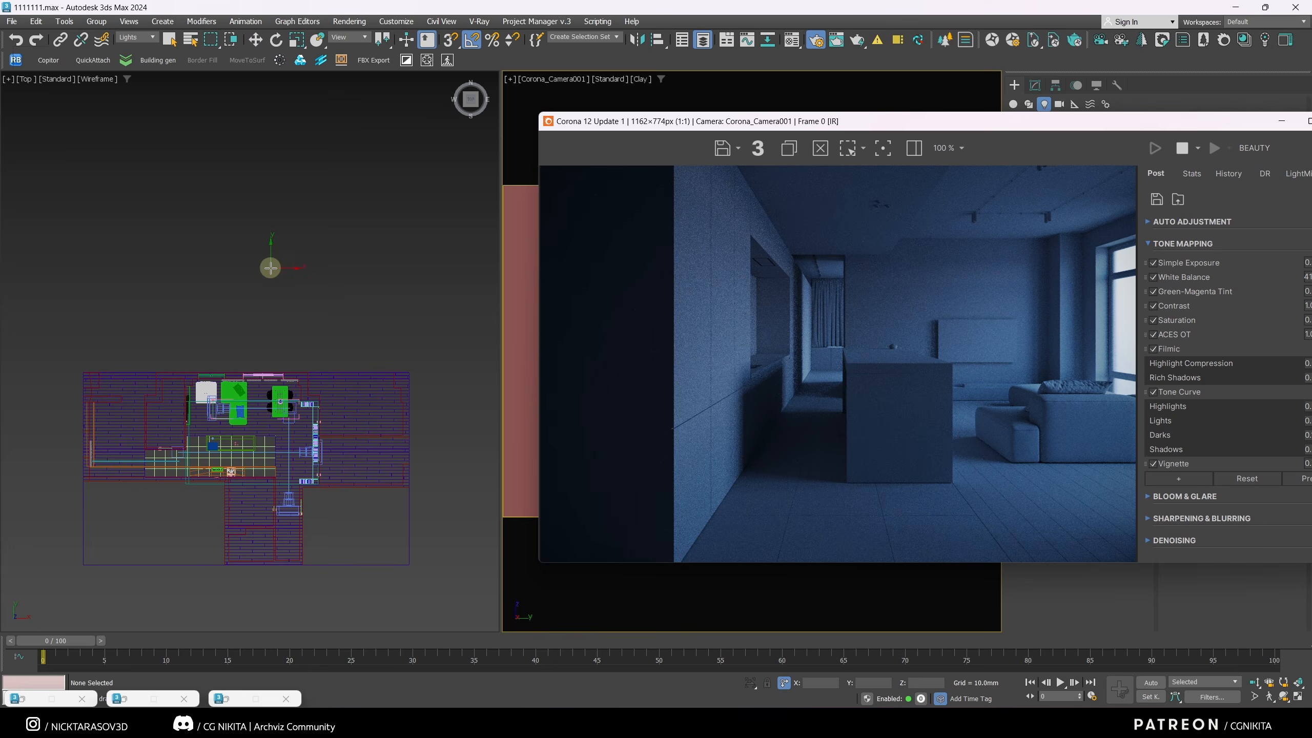
left_click_drag(270, 265, 262, 324)
left_click(234, 305)
right_click(234, 305)
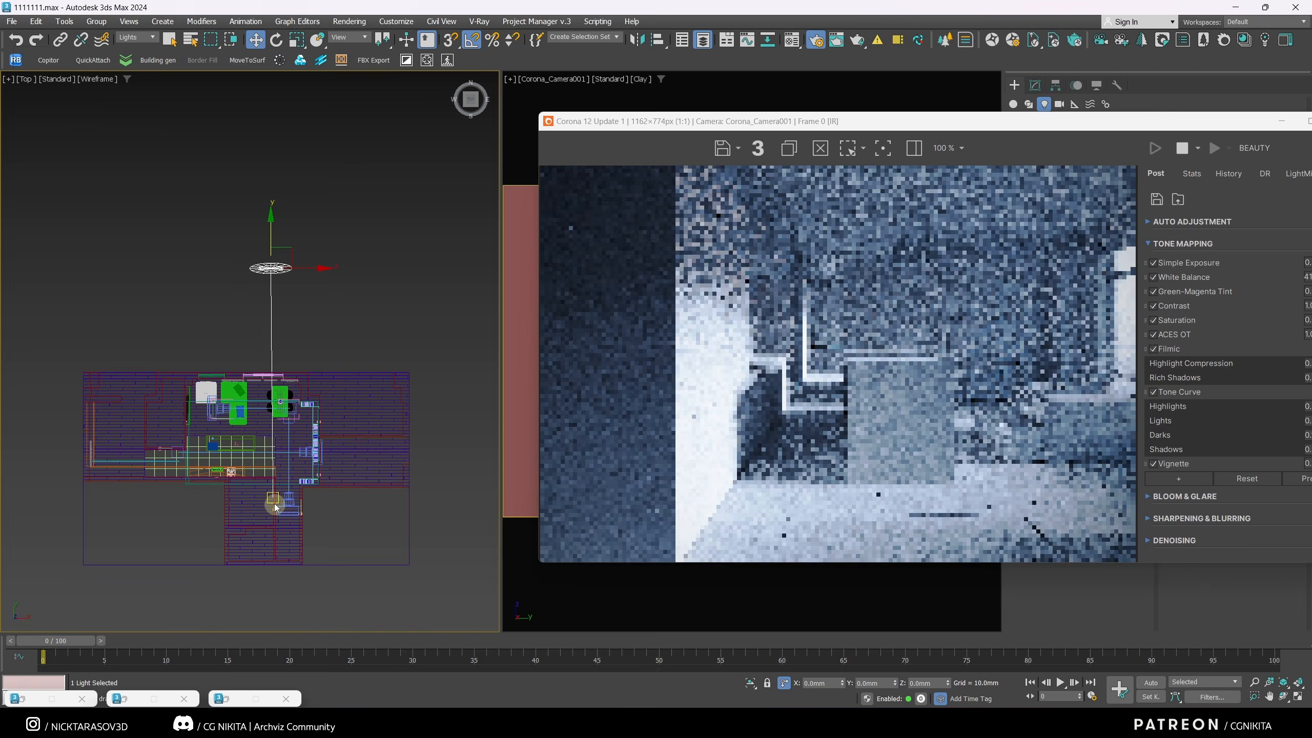
Step: Move the sun's target inside the apartment in the Top view and lower the sun in the Left view to flatten its light
left_click(274, 499)
left_click_drag(273, 497, 270, 443)
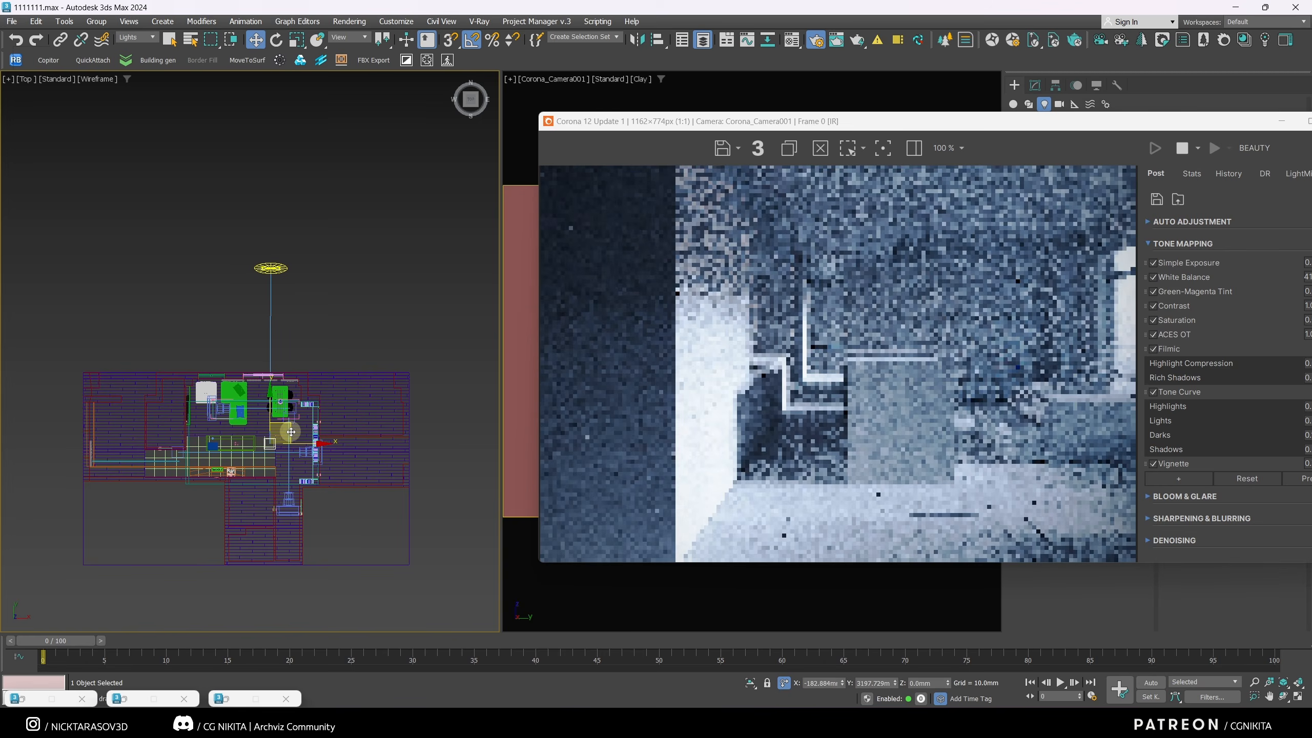
left_click(283, 270)
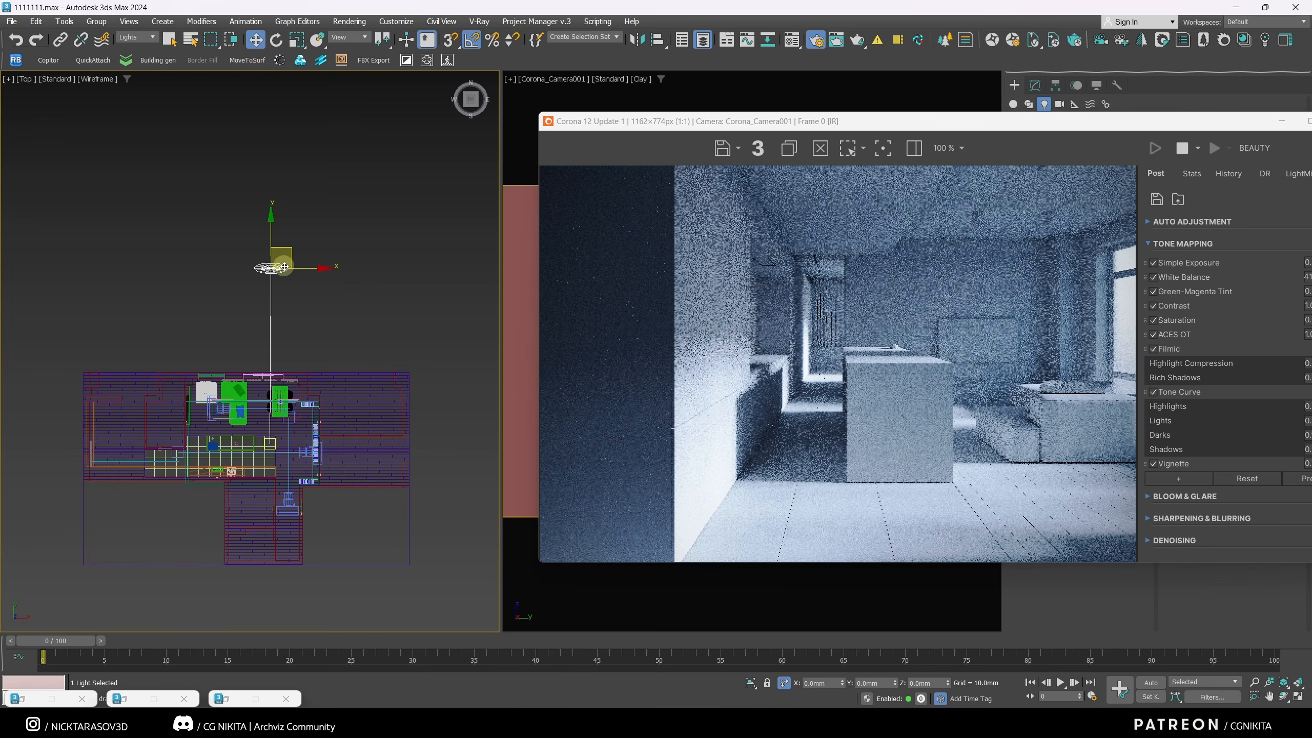
key("l")
scroll(283, 267, "down", 2)
left_click_drag(161, 287, 174, 331)
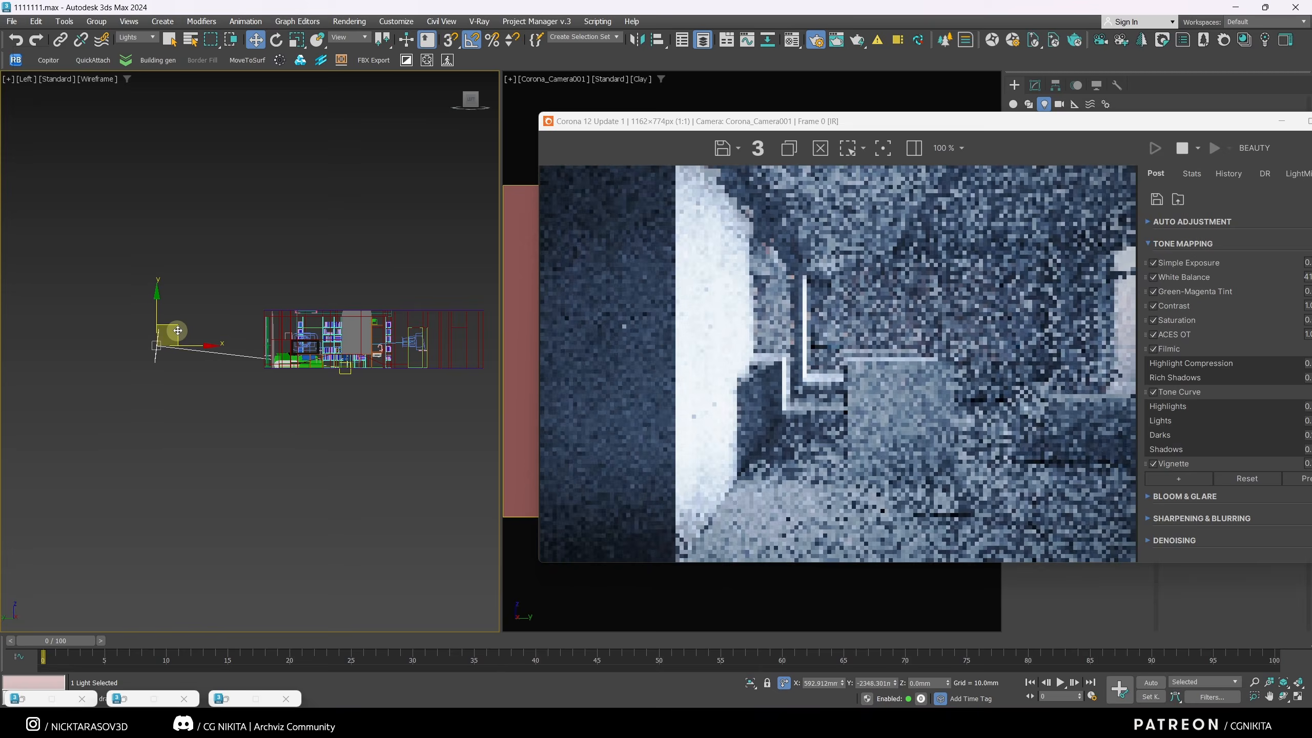
Step: Set the CoronaSun's intensity to 0.001 and its size to 6
left_click_drag(907, 126, 464, 134)
left_click(1036, 85)
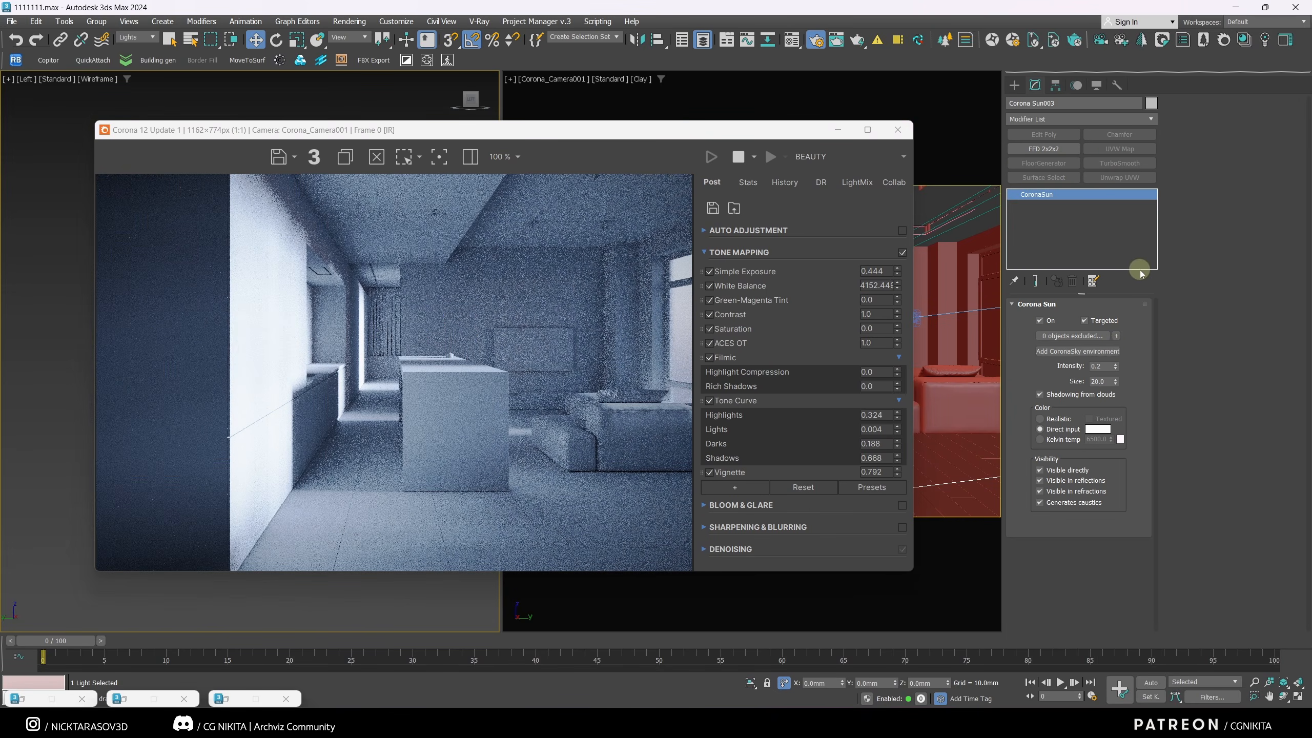
left_click(1109, 367)
type("0.001")
key("Return")
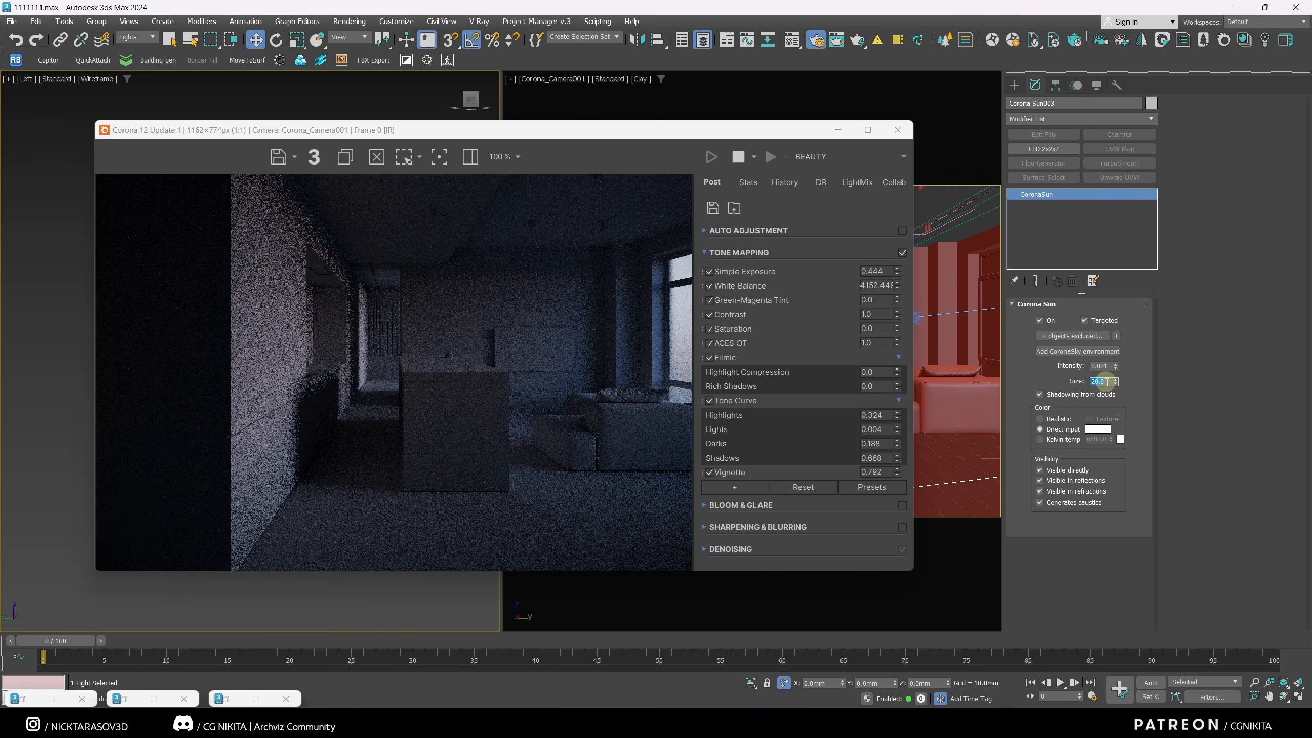
type("6")
key("Return")
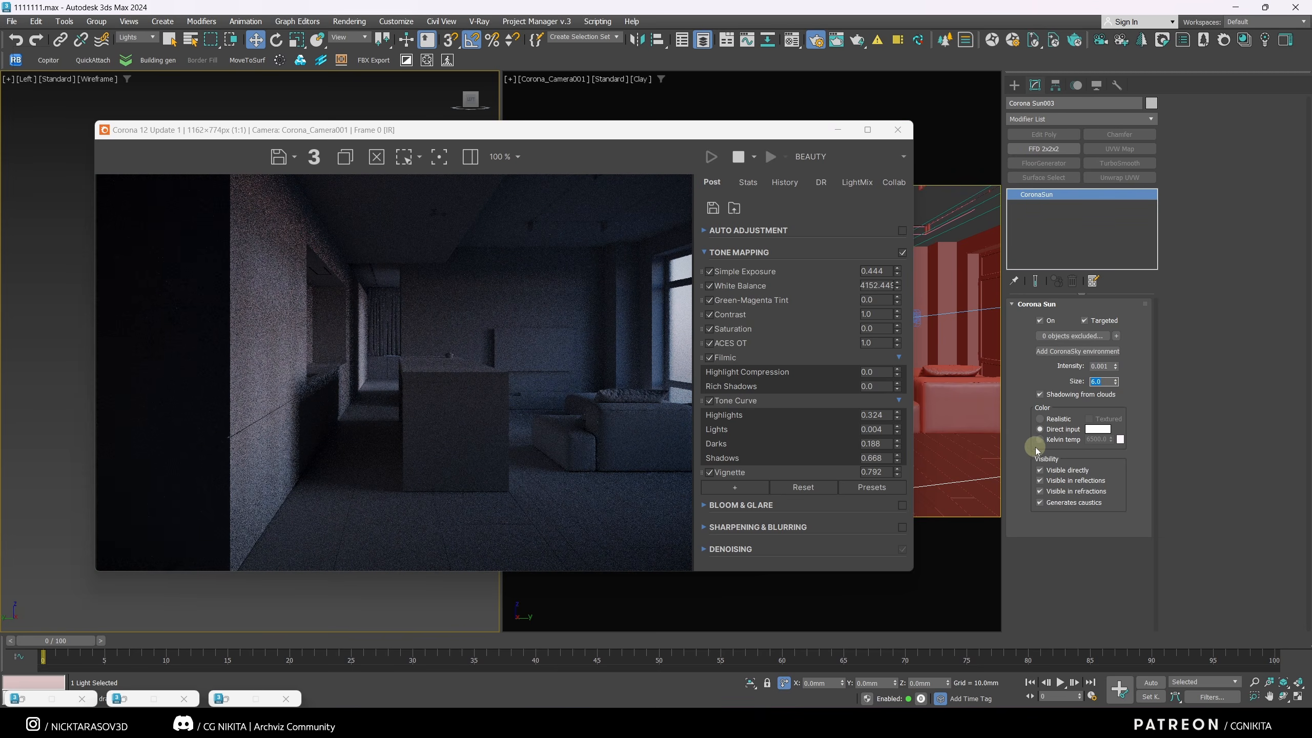
Step: Colour the sun by Kelvin temperature, comparing 2200 with 6500 and settling on 2200
left_click(1040, 440)
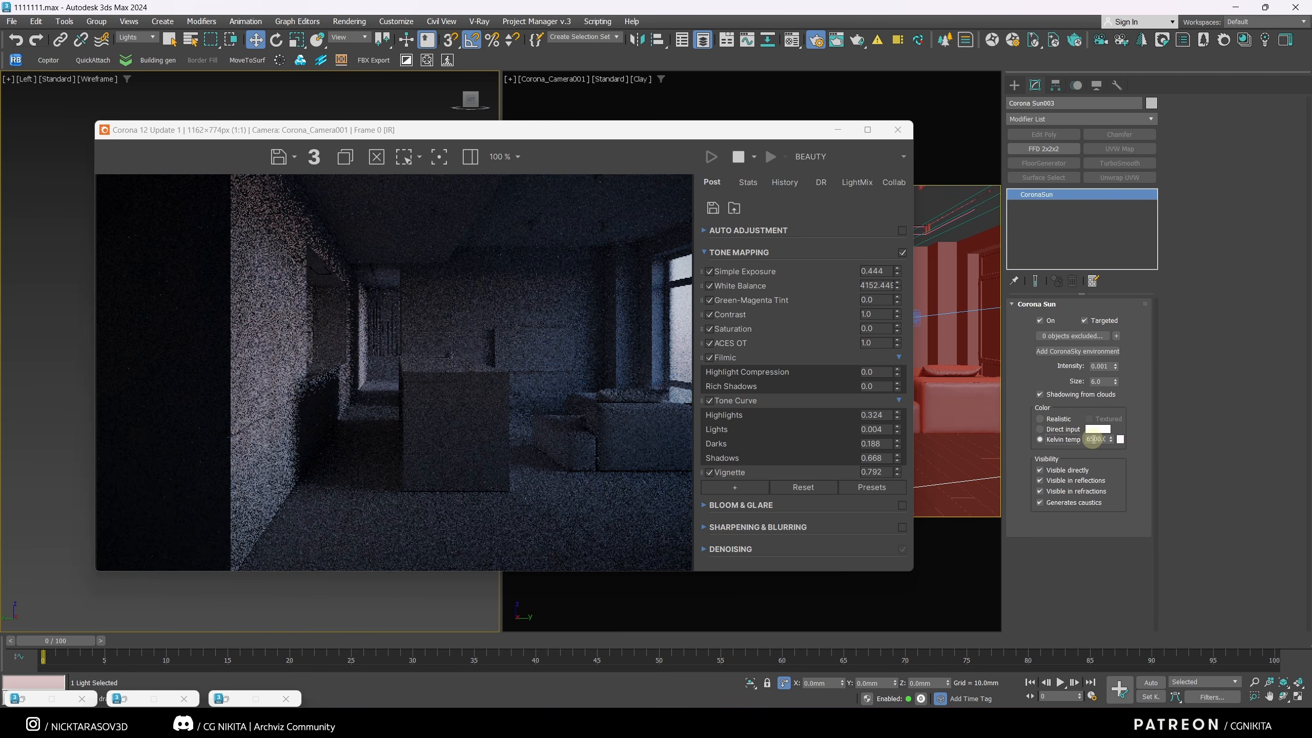
type("2200")
key("Return")
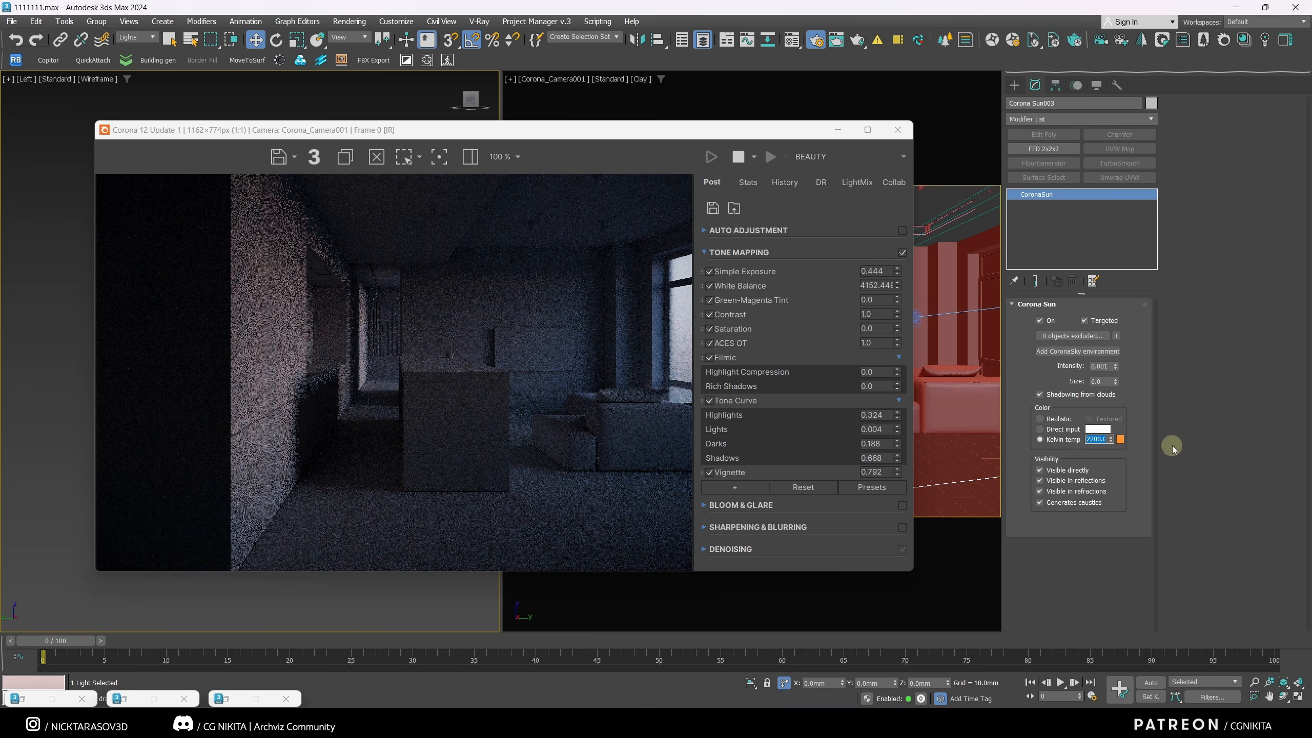
type("6500")
key("Return")
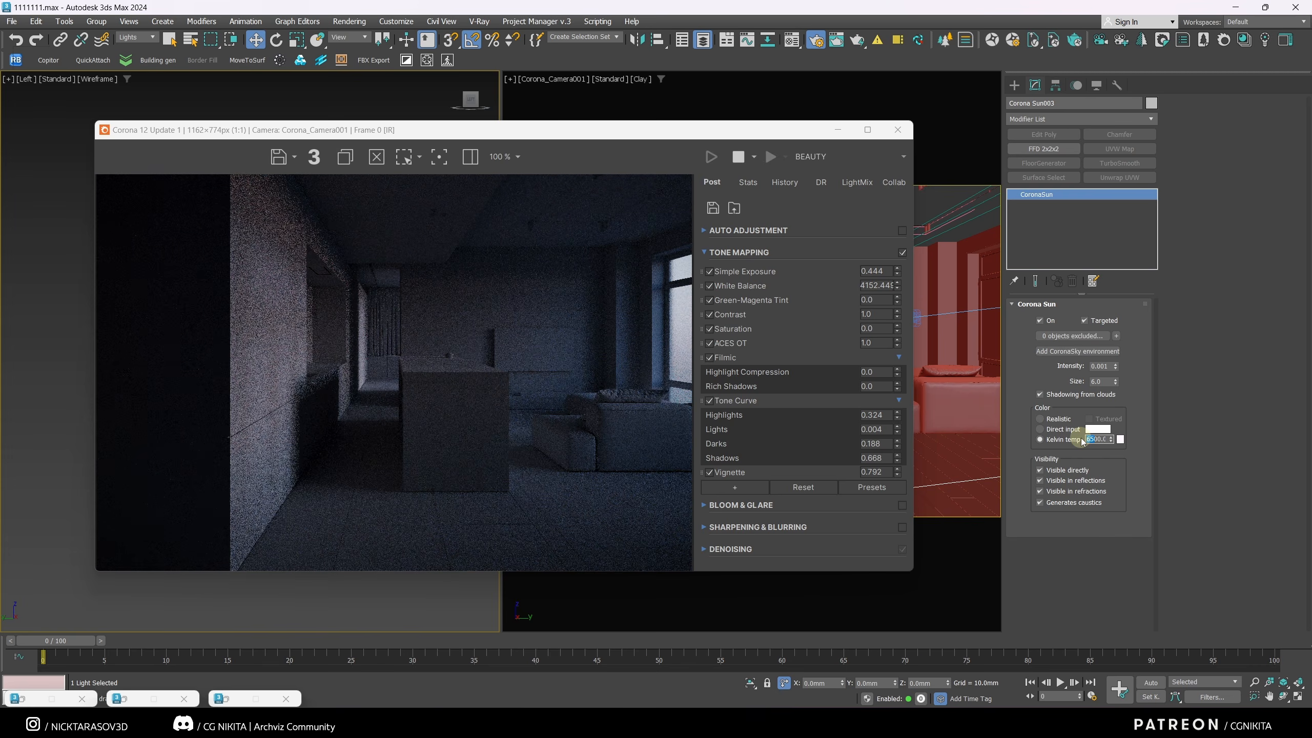
key("Return")
Step: Set the sun's intensity to 0.004 and size to 3, and nudge its position in the Top and Left views
left_click_drag(1107, 366, 1086, 383)
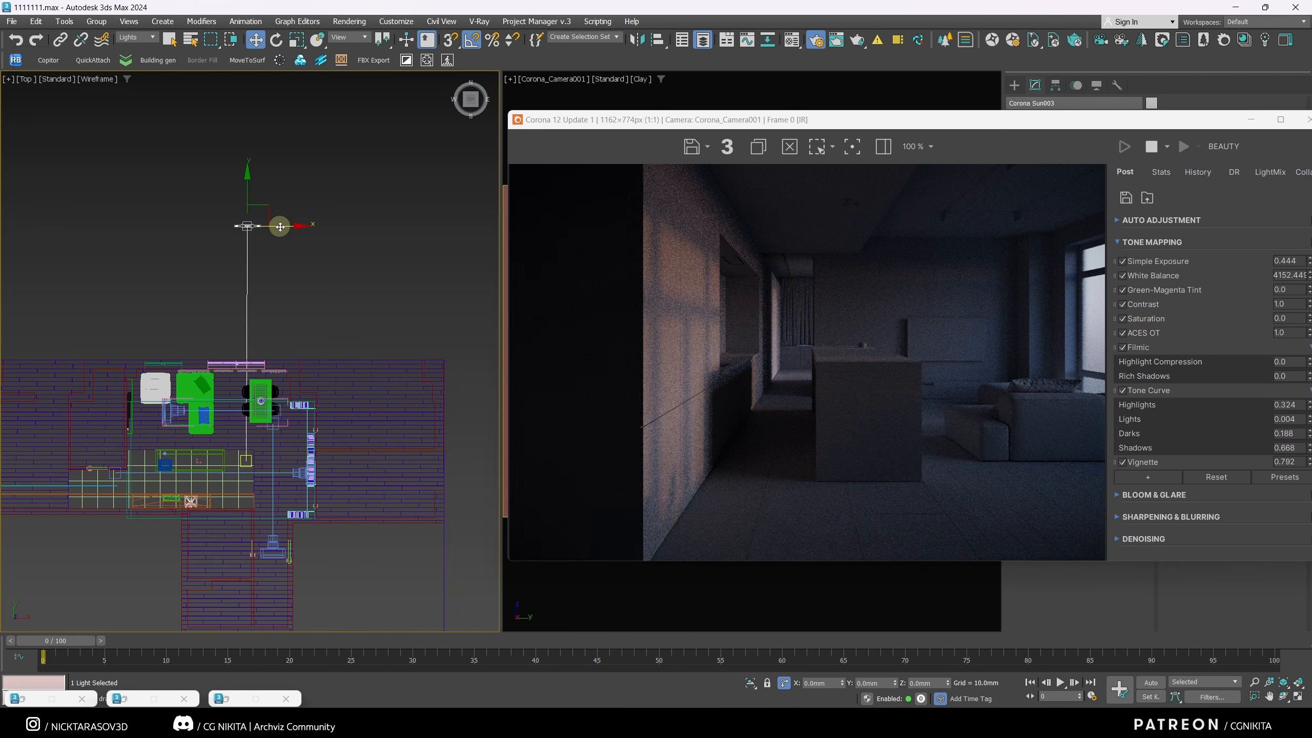
left_click_drag(286, 220, 297, 219)
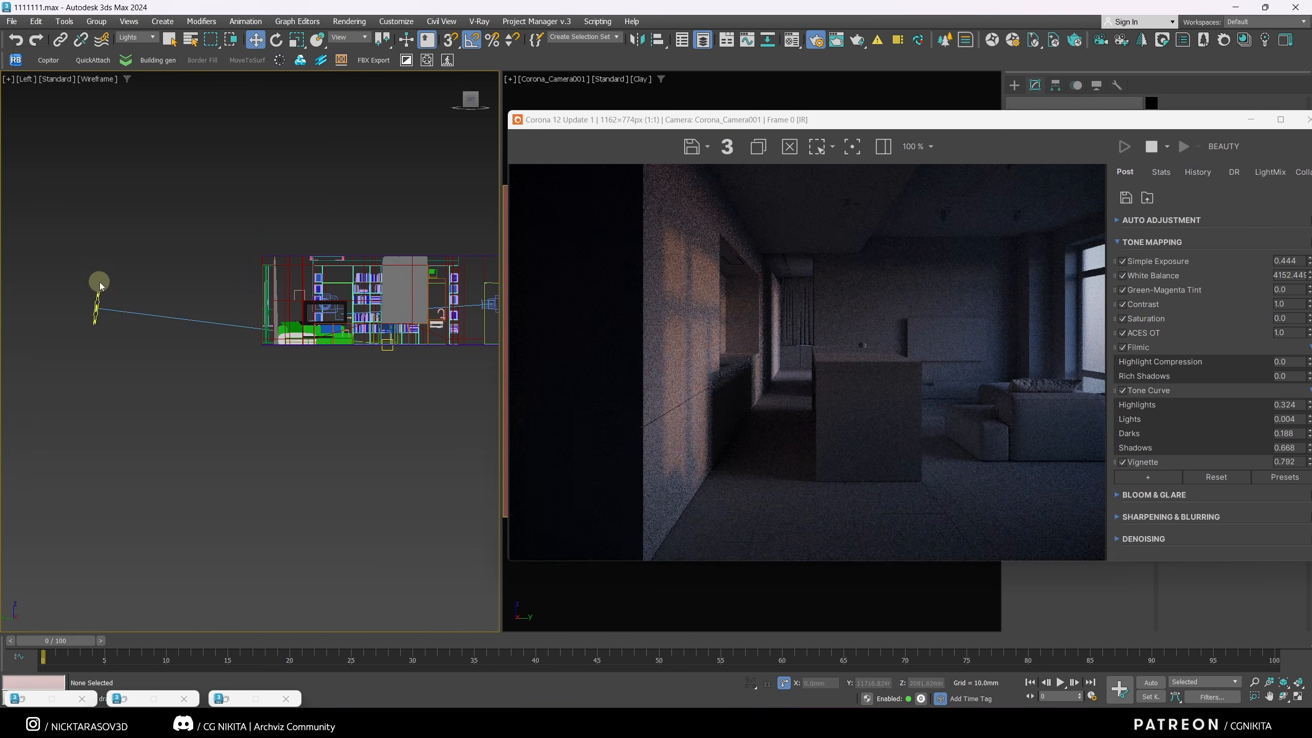
left_click_drag(97, 292, 97, 305)
left_click_drag(931, 127, 536, 139)
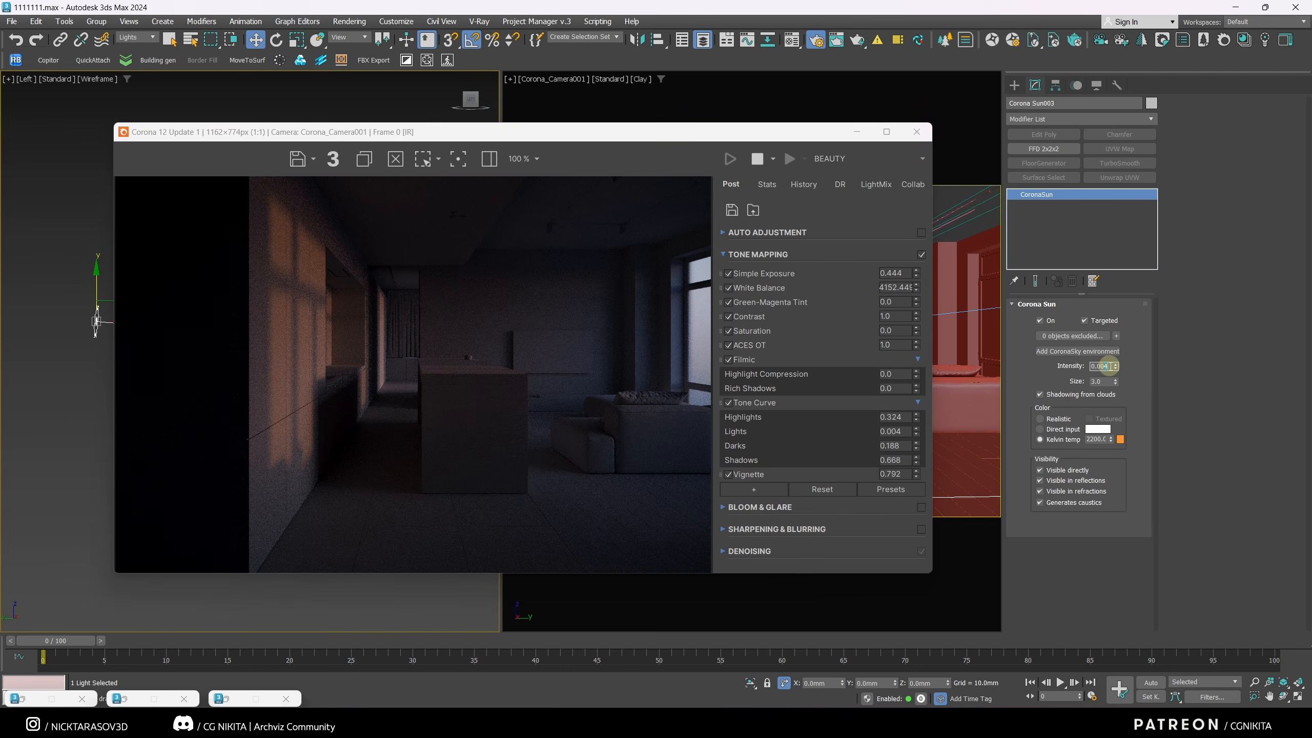
Step: Raise the sun's intensity to 0.007 and set the CoronaSky map's intensity to 0.5
left_click_drag(1115, 366, 774, 41)
left_click(790, 41)
left_click(1165, 258)
left_click(1163, 210)
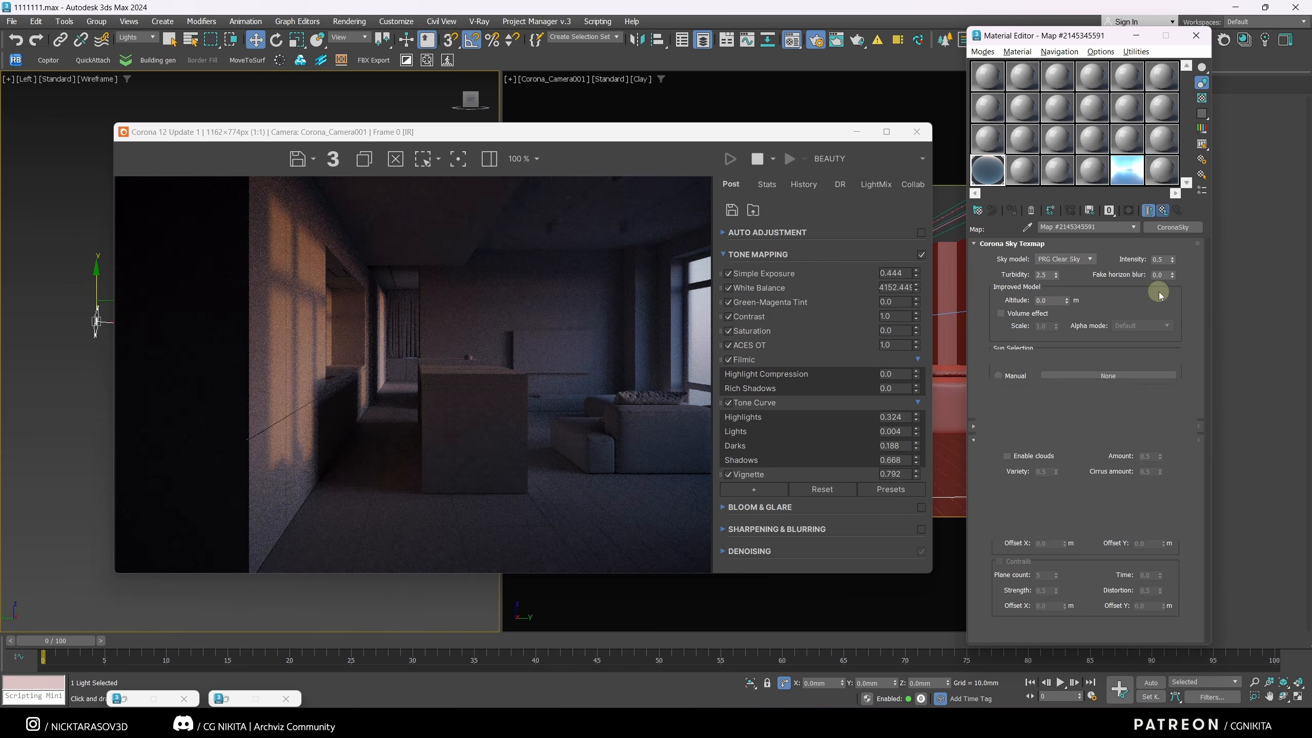
left_click_drag(1118, 423, 1106, 420)
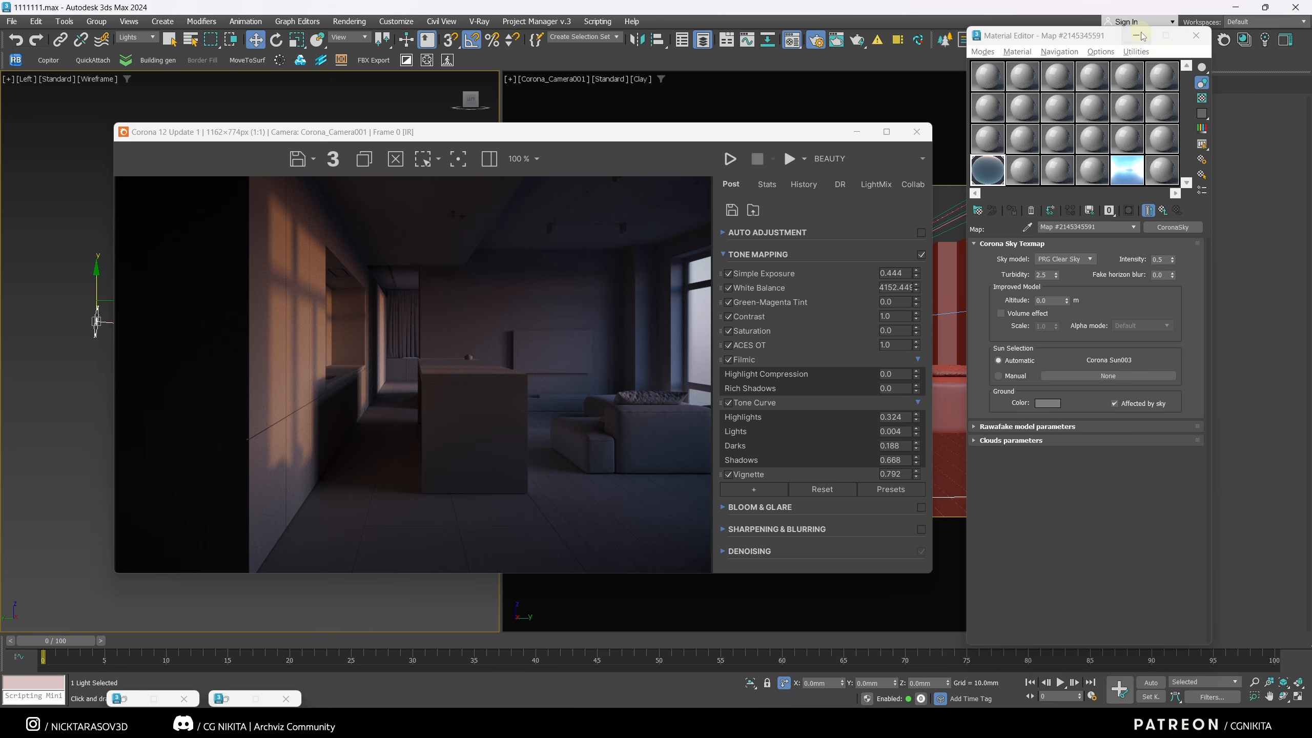
Step: Turn off the CoronaSun outside the facade and bring the interactive render back into view
left_click(856, 132)
left_click(211, 270)
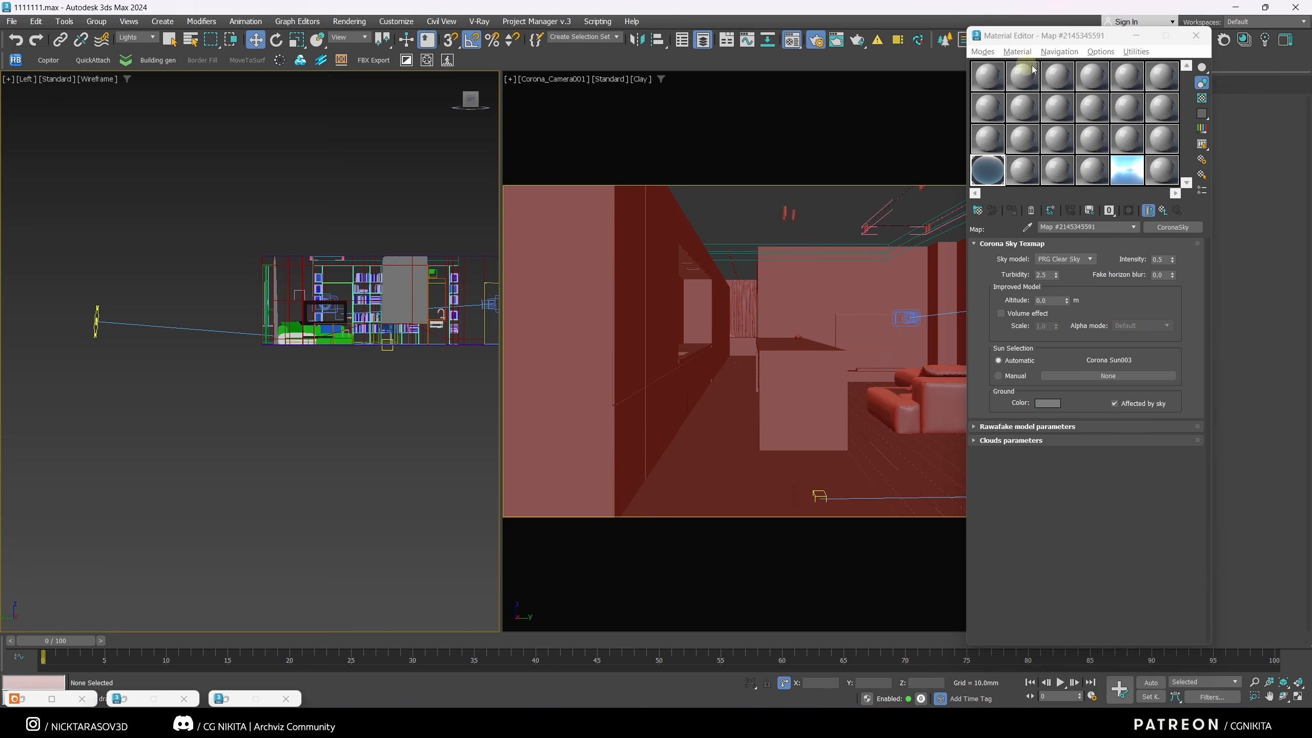
left_click(1131, 36)
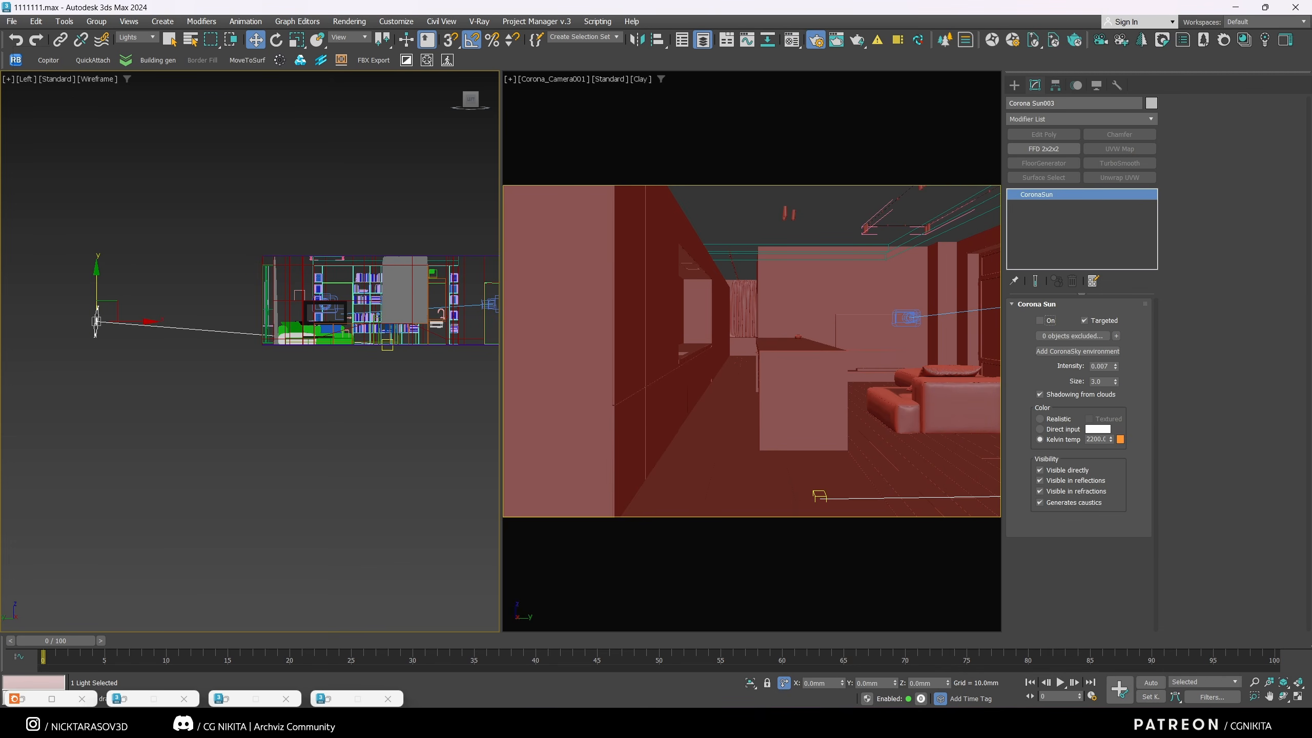
left_click(21, 698)
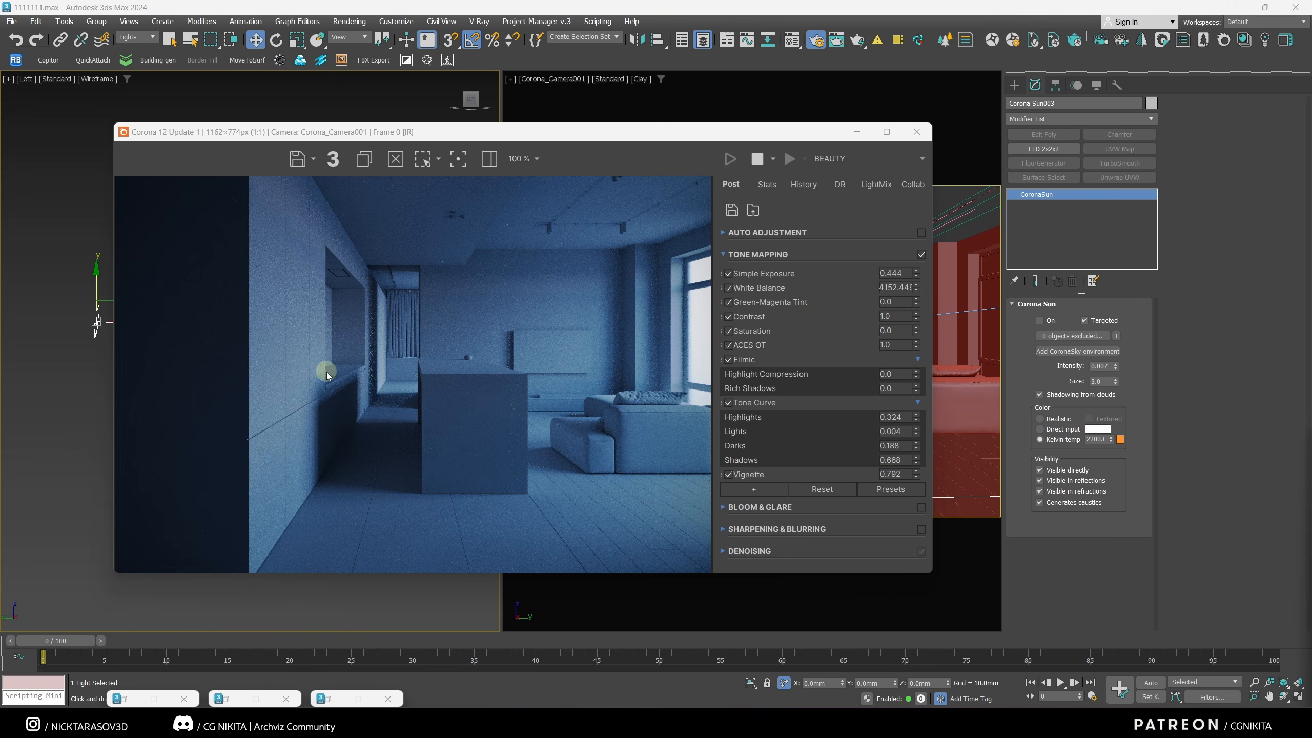
Step: Lower the CoronaSky map's intensity to 0.01 for a night scene and put the Material Editor away
left_click(796, 45)
double_click(1165, 260)
type("0.01")
key("Return")
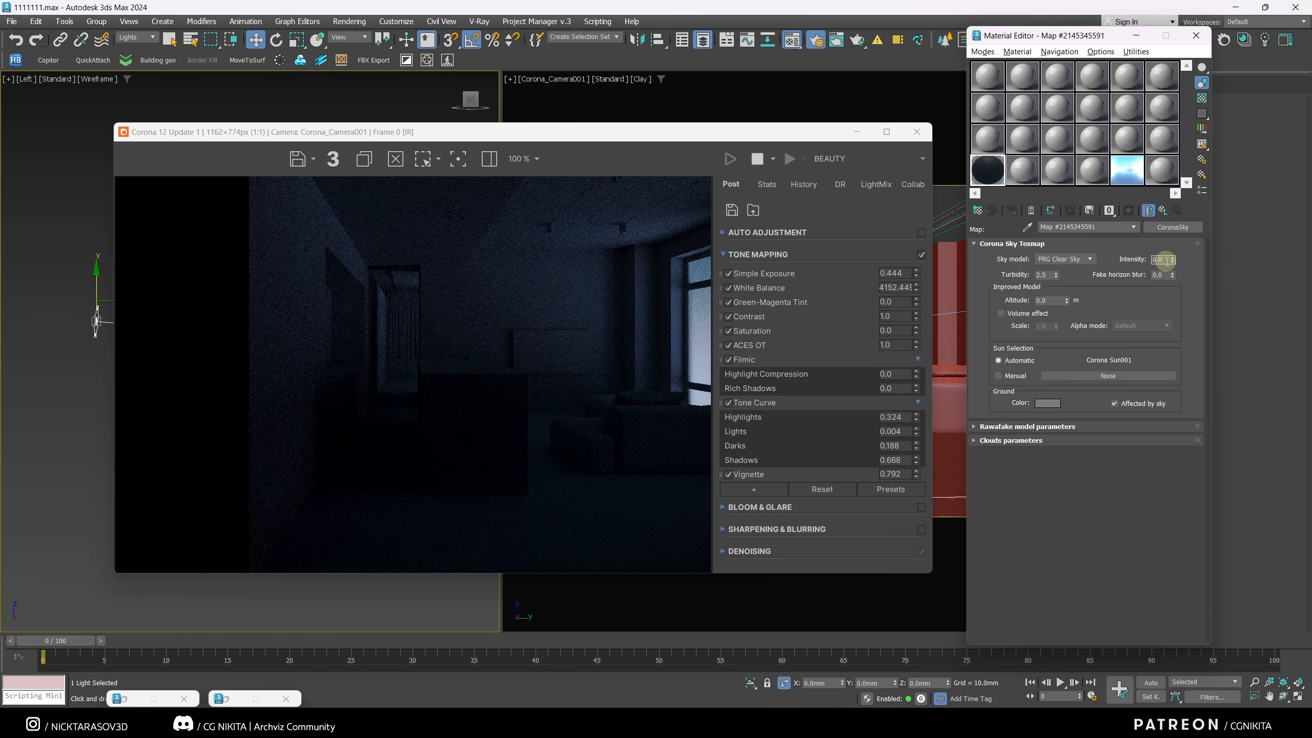
left_click(1136, 35)
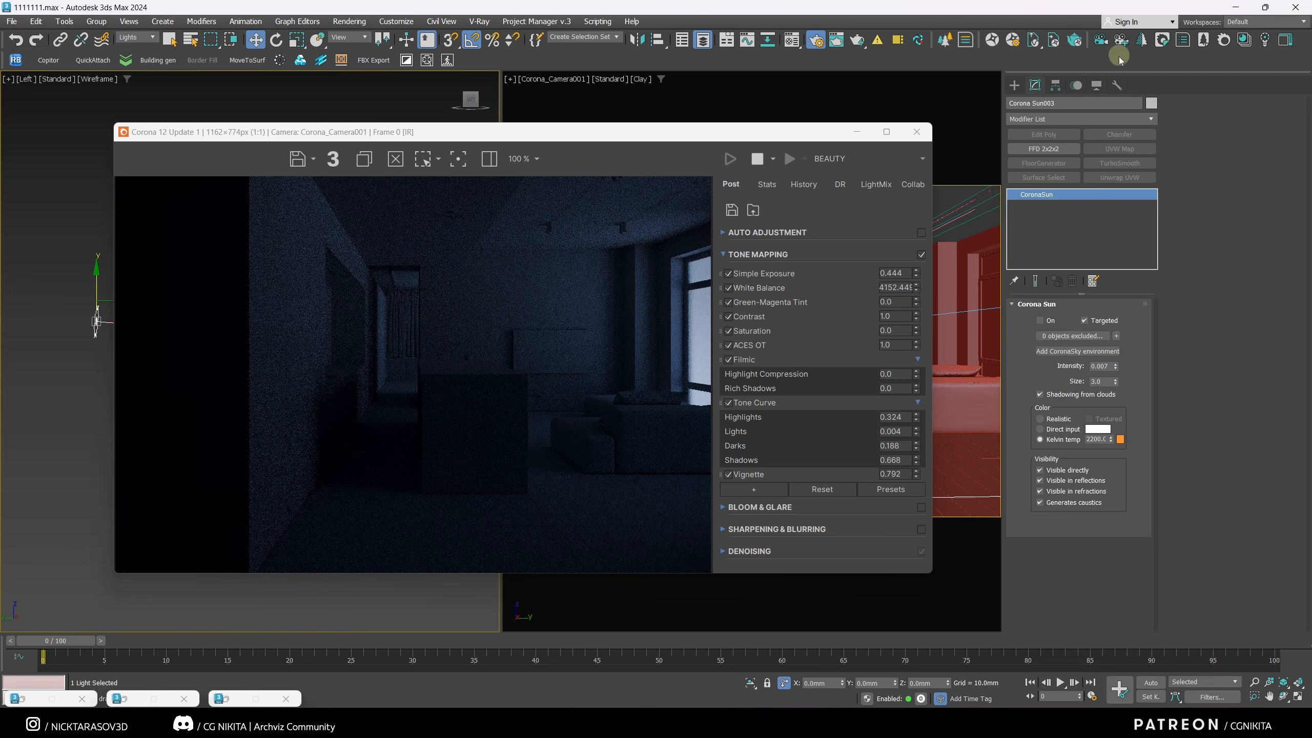
Step: Enable the scene environment's refractions override and give it a saturated blue colour
left_click(815, 40)
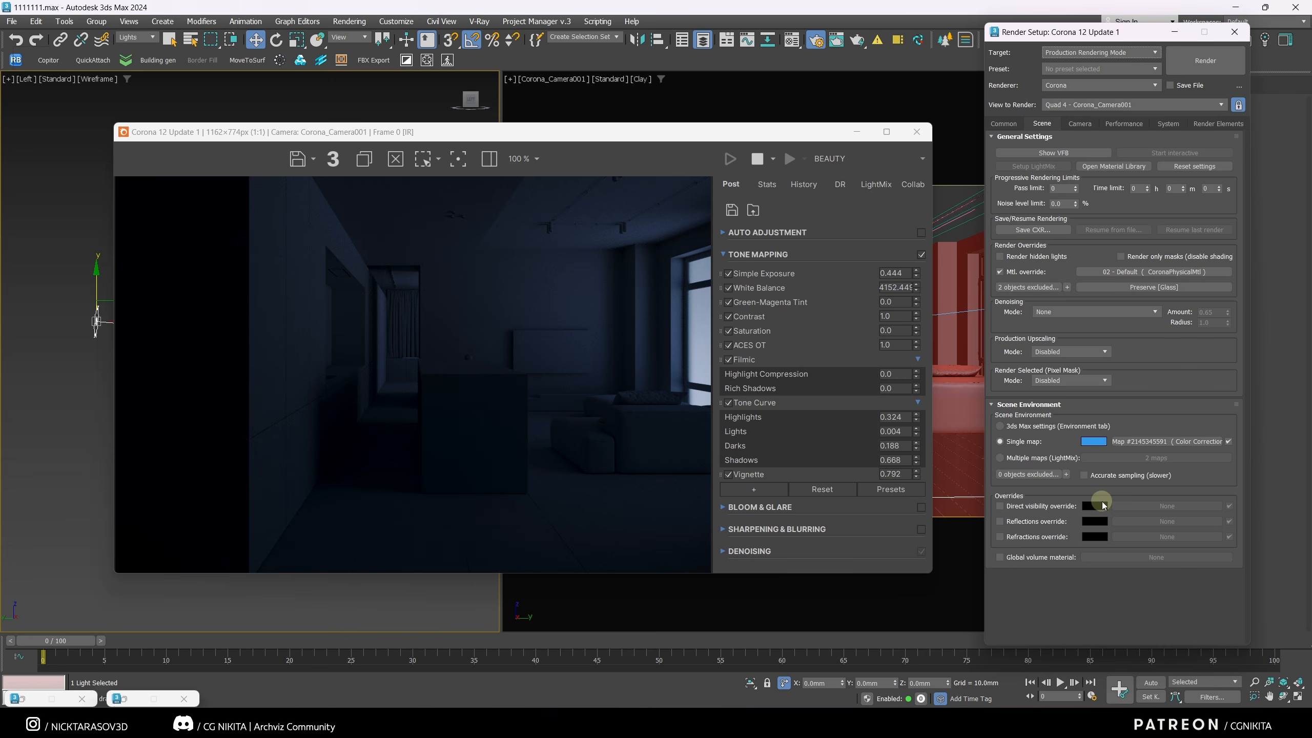
left_click(1000, 538)
left_click(1094, 537)
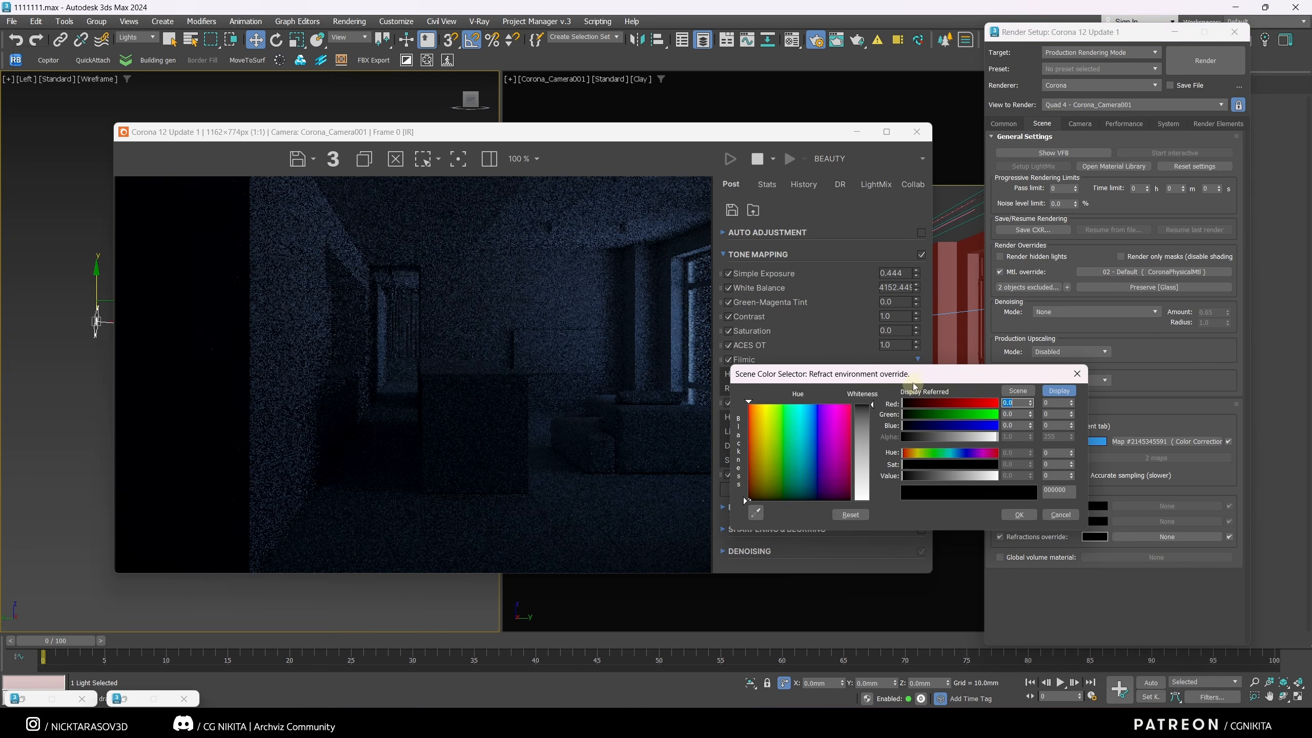
left_click_drag(950, 453, 997, 475)
left_click(1019, 514)
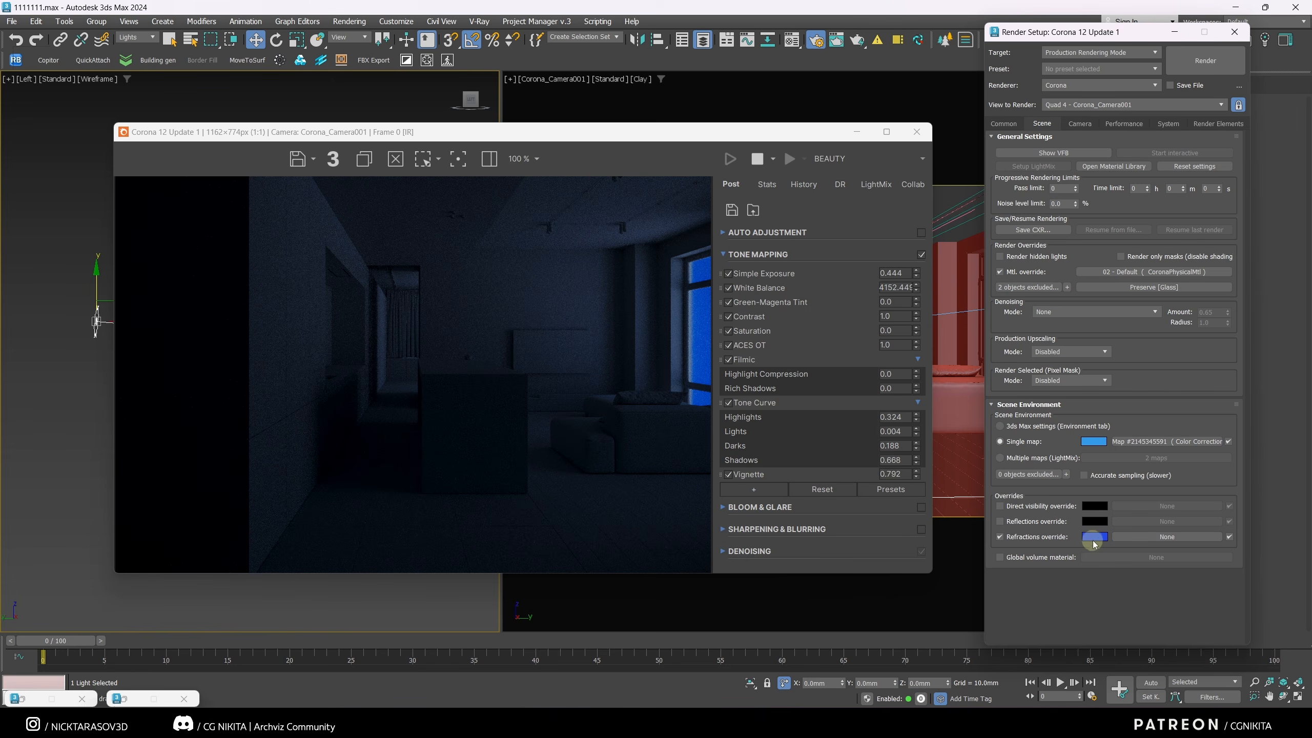
Step: Mute the refractions override colour to a dark blue-grey, 474A5B
left_click_drag(1094, 541, 1010, 549)
scroll(699, 272, "up", 1)
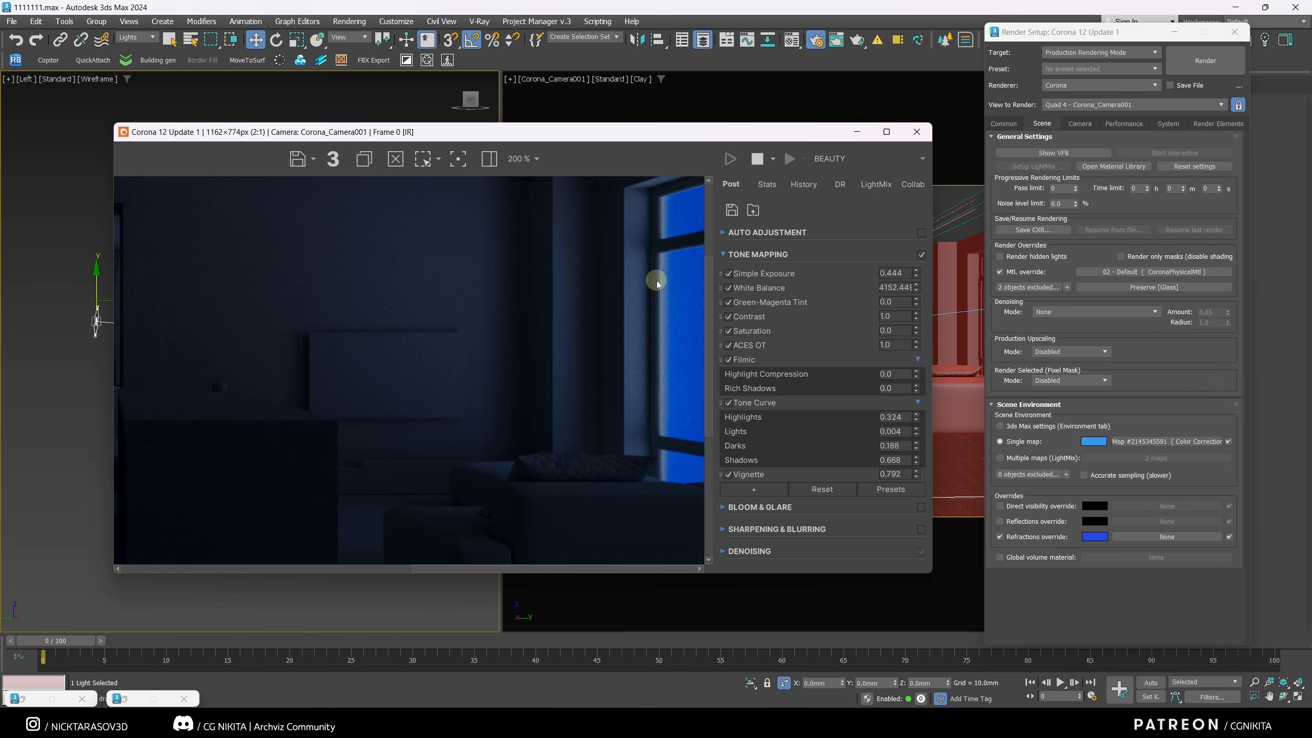
scroll(646, 326, "down", 1)
left_click(1094, 536)
left_click_drag(1094, 429, 1058, 433)
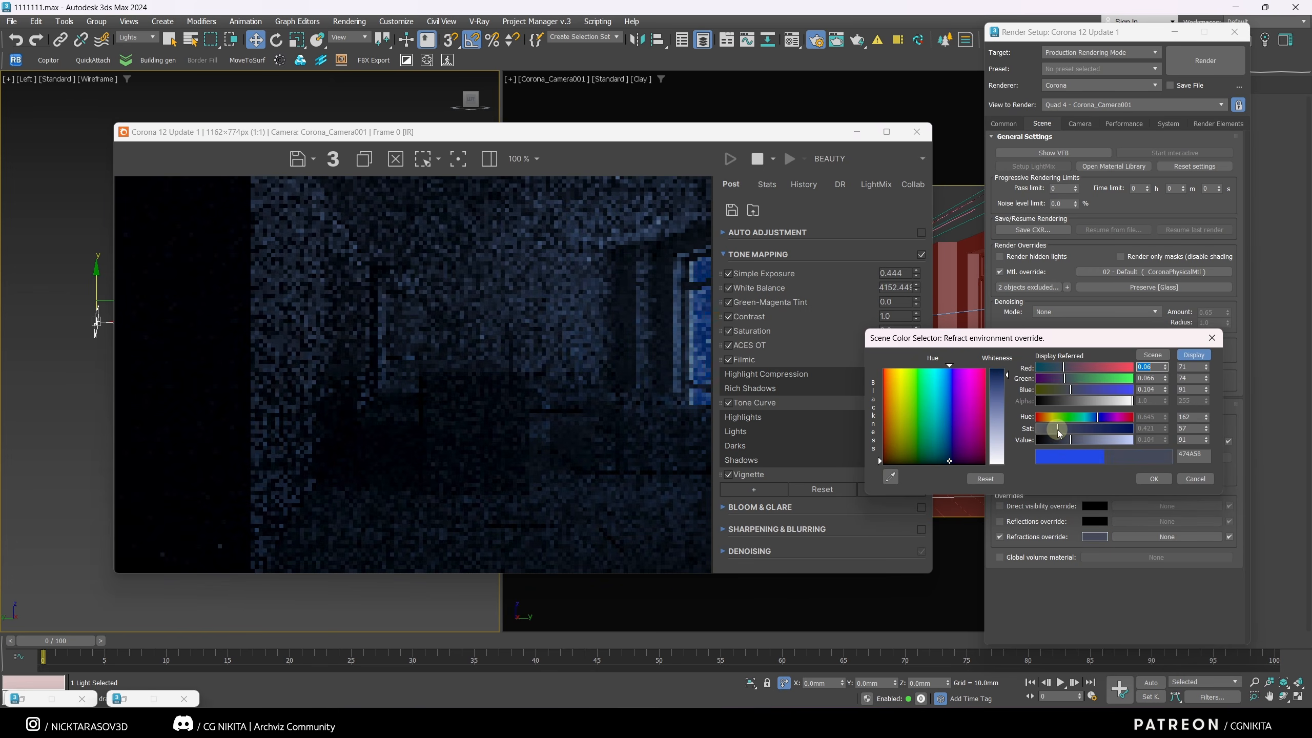
left_click(1154, 479)
Step: Enable the direct visibility and reflections overrides and copy the refractions override colour to both
right_click(1097, 538)
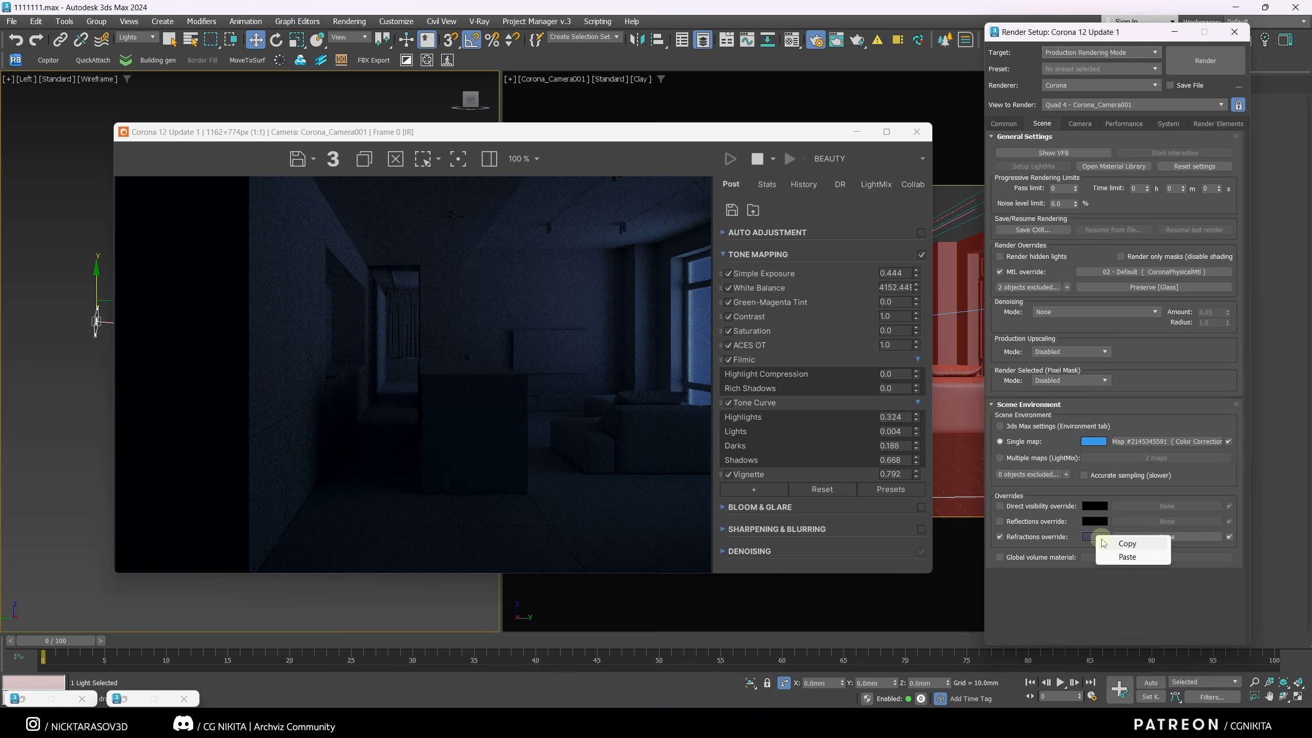
left_click(1108, 542)
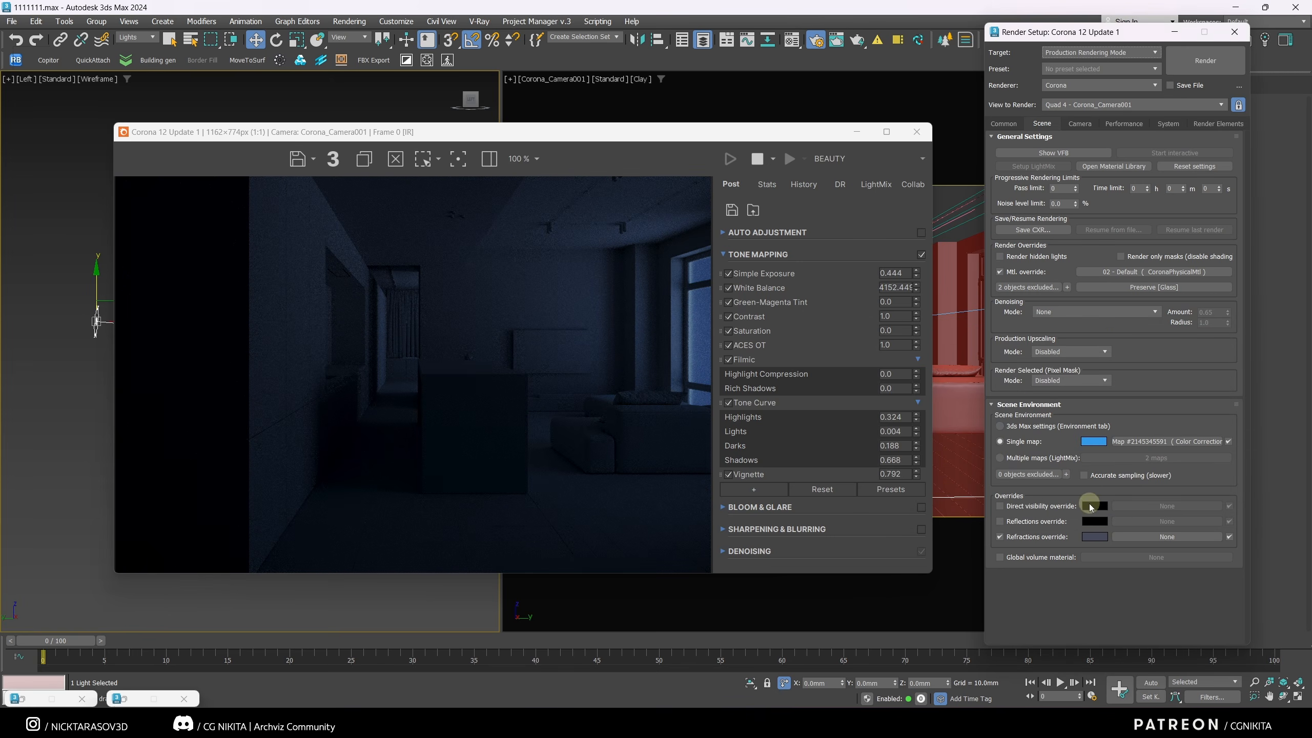
left_click(1000, 506)
left_click(1000, 521)
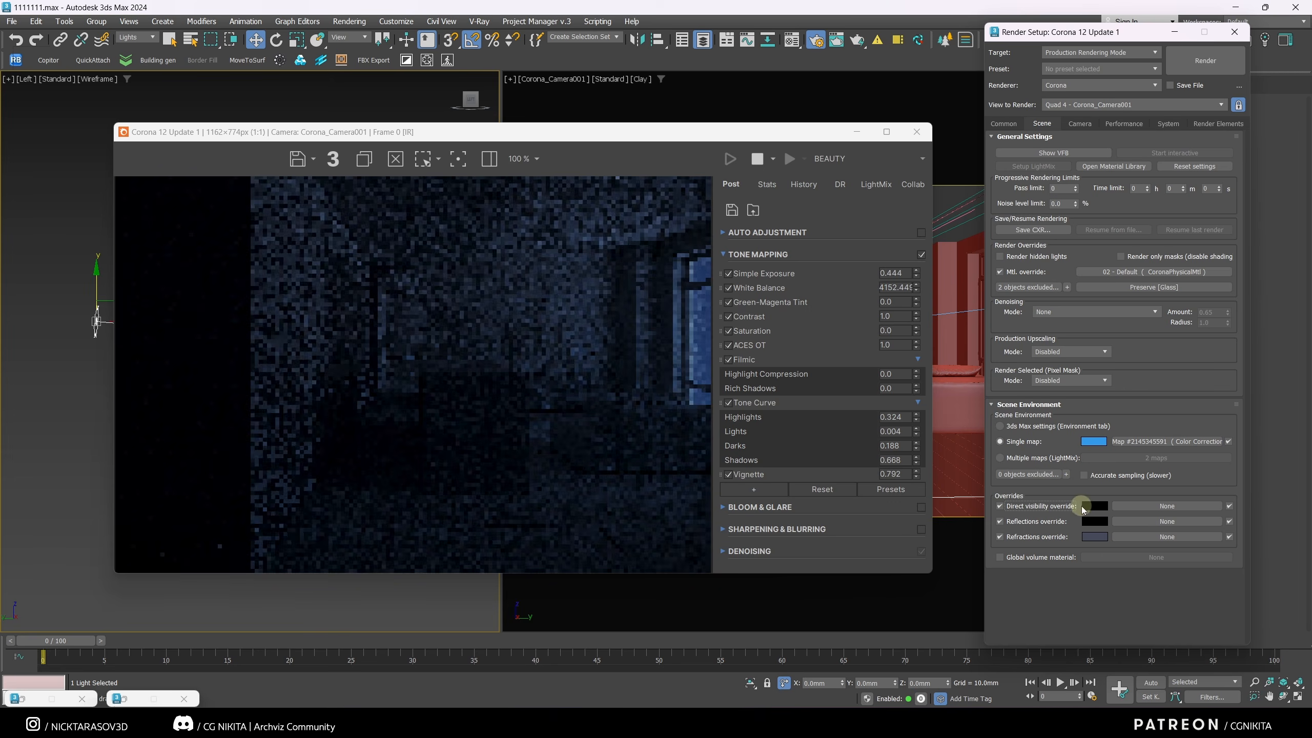
right_click(1091, 508)
left_click(1116, 526)
right_click(1094, 521)
left_click(1114, 543)
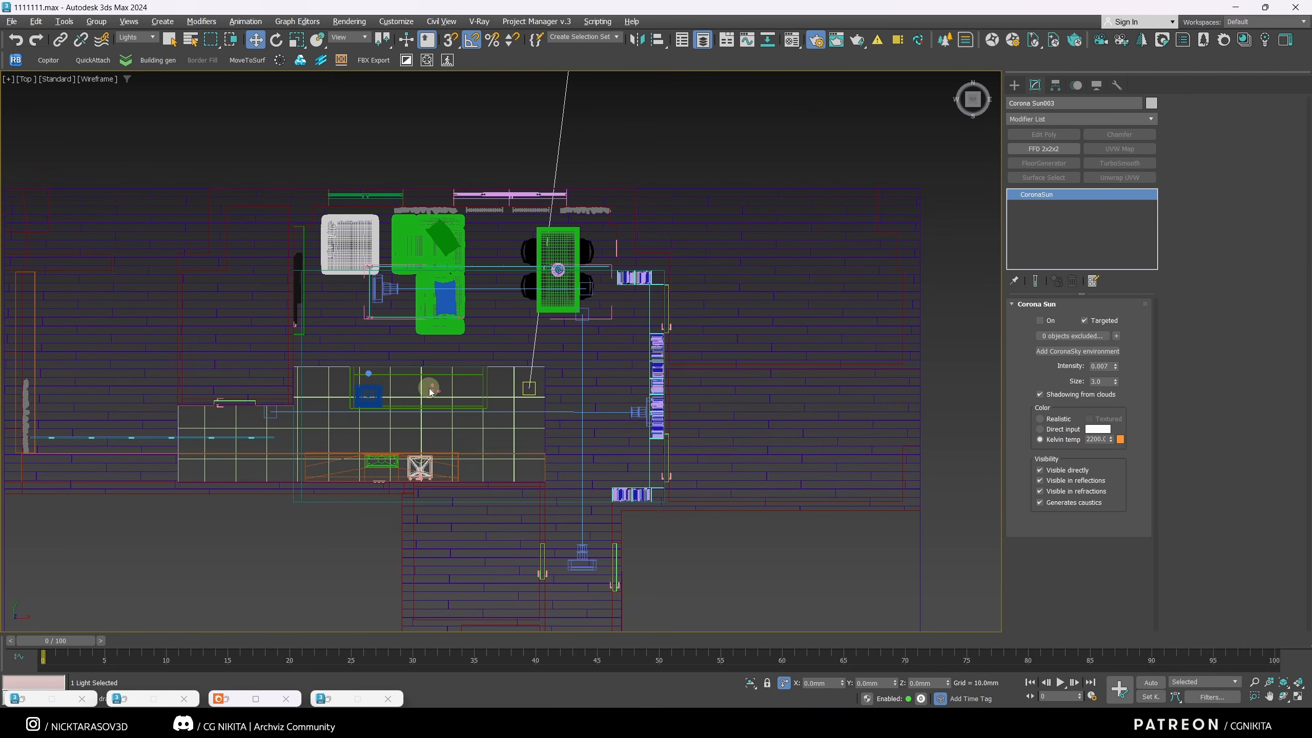
Step: Create a rectangular CoronaLight about 428 by 367 mm in the empty area outside the kitchen wall in the Top view
scroll(434, 389, "up", 10)
scroll(490, 407, "down", 8)
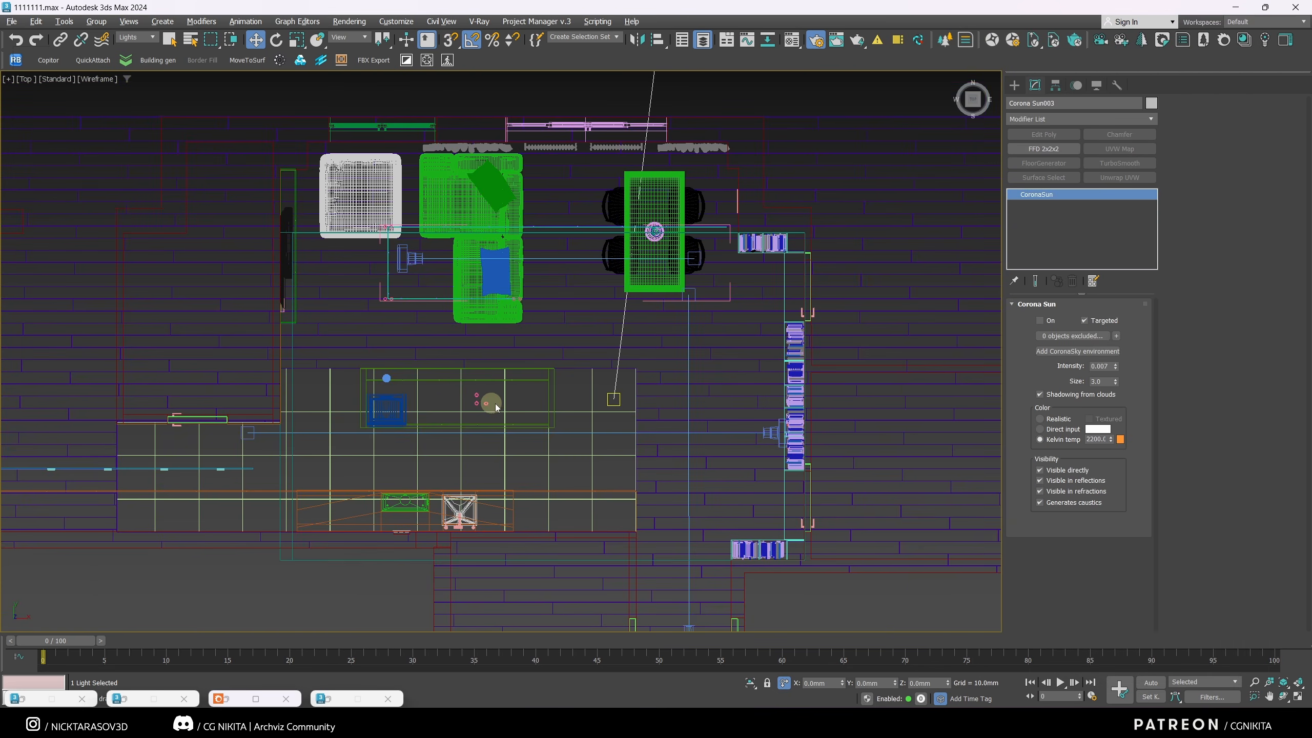
left_click(1015, 86)
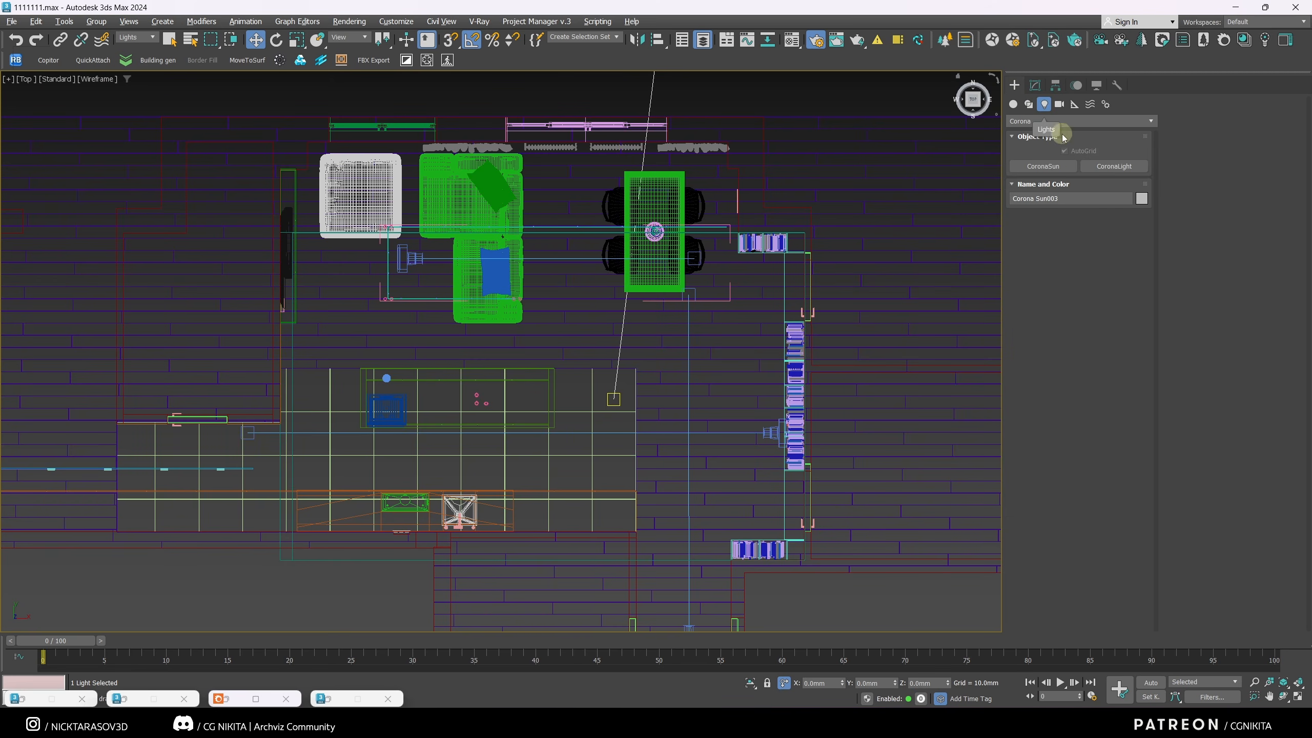
left_click(1105, 166)
middle_click_drag(417, 443, 455, 308)
left_click_drag(326, 500, 356, 526)
right_click(392, 479)
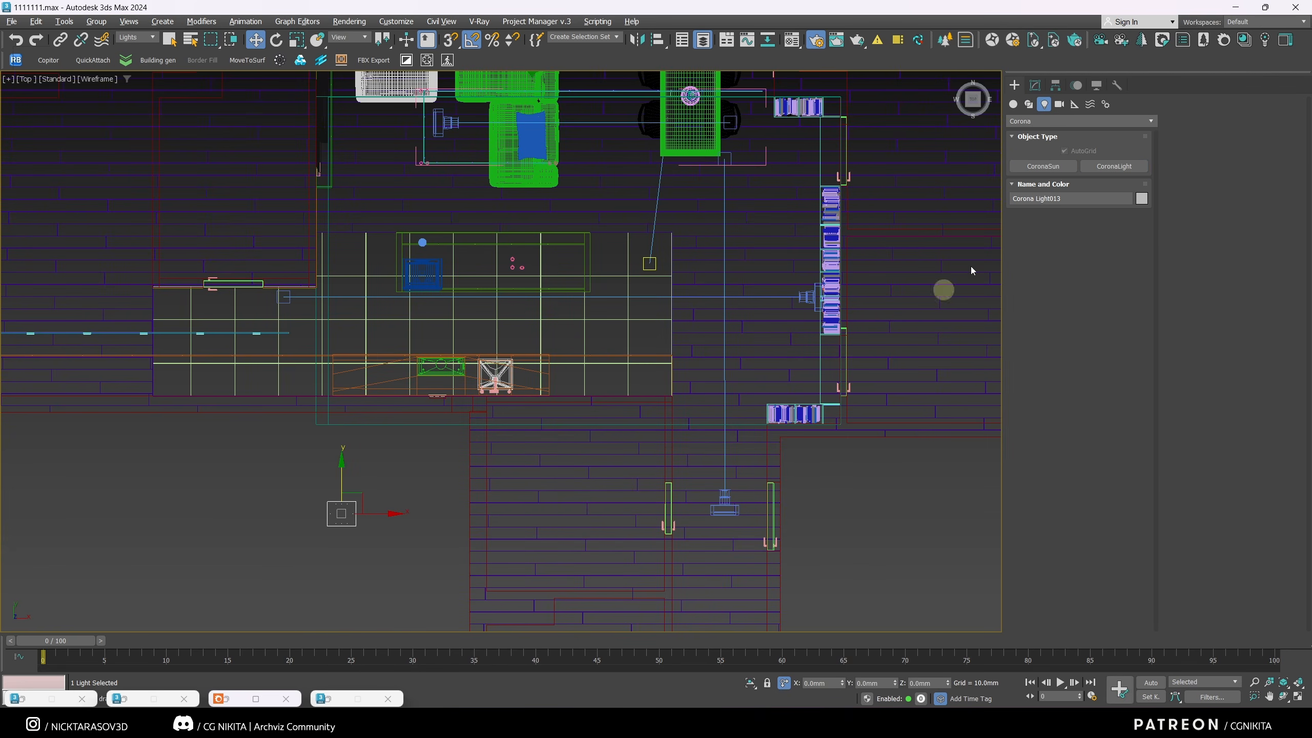
Step: Change the new CoronaLight's shape to Disk and shrink its radius to about 73 mm
left_click(1035, 86)
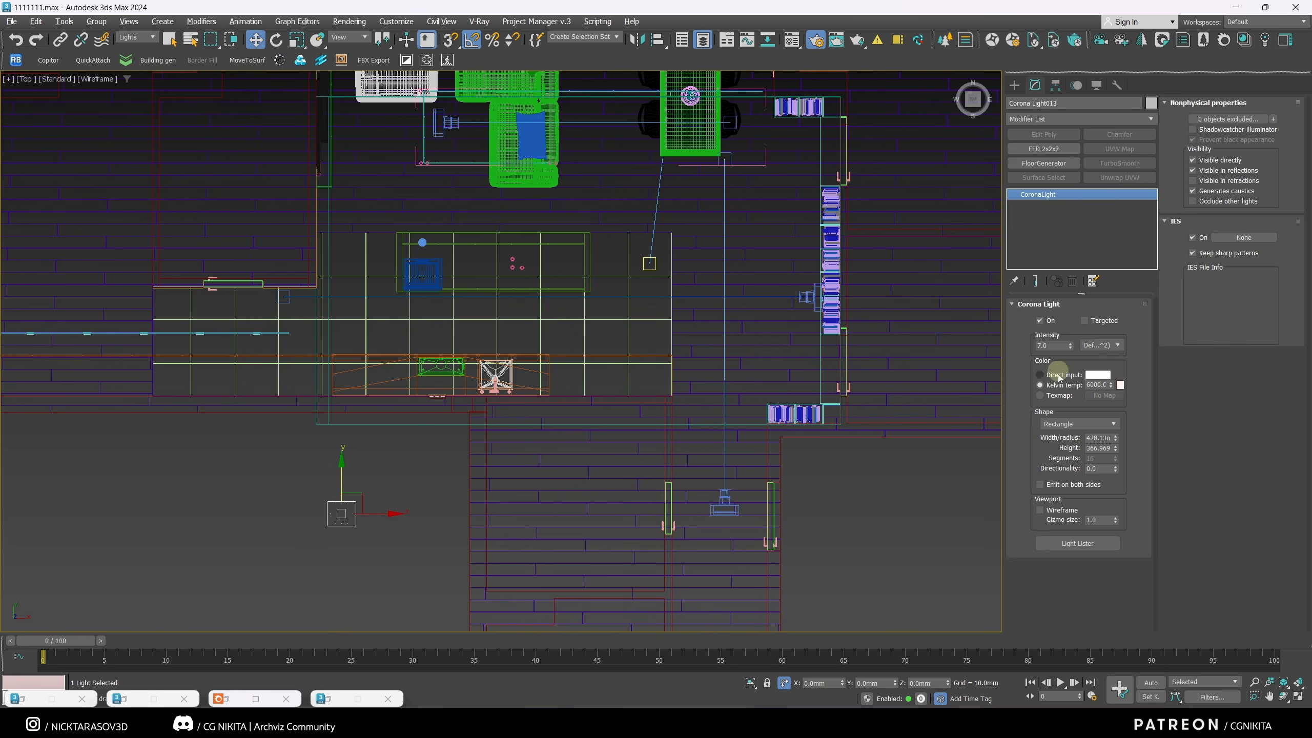
left_click(1072, 429)
left_click(1069, 451)
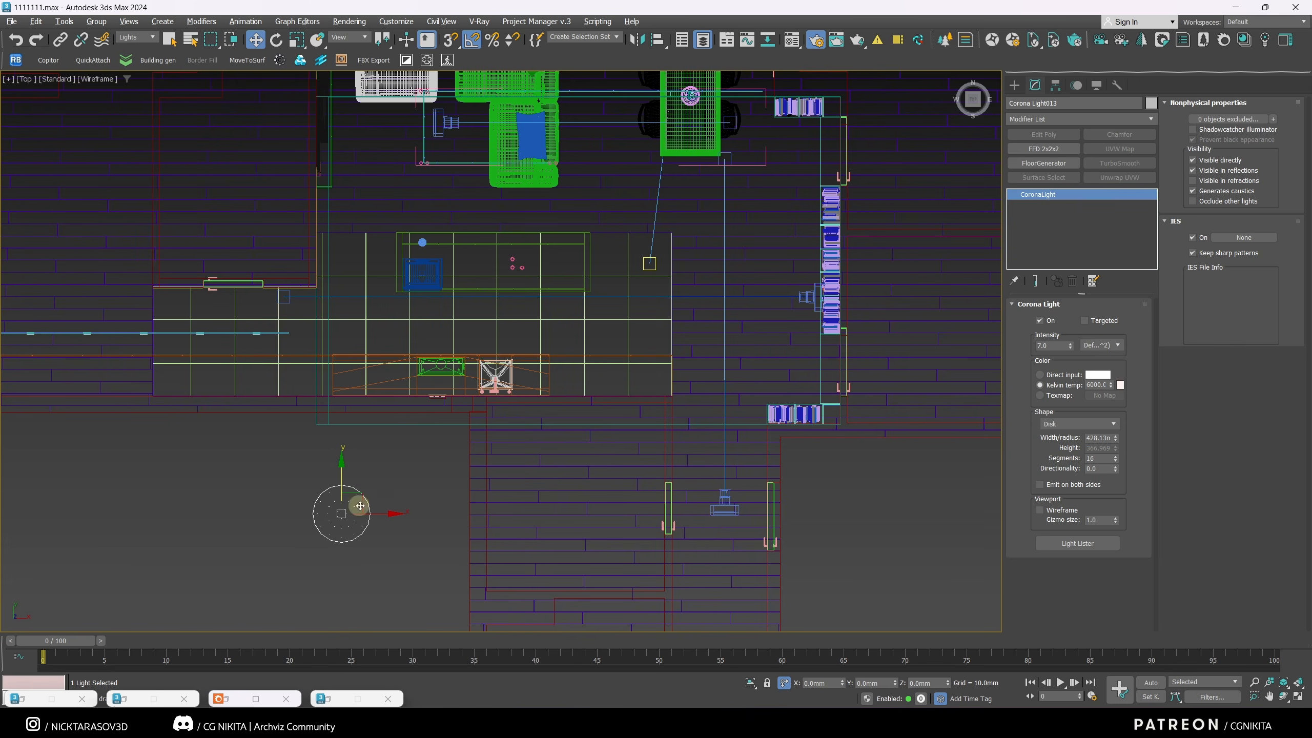
scroll(337, 519, "up", 2)
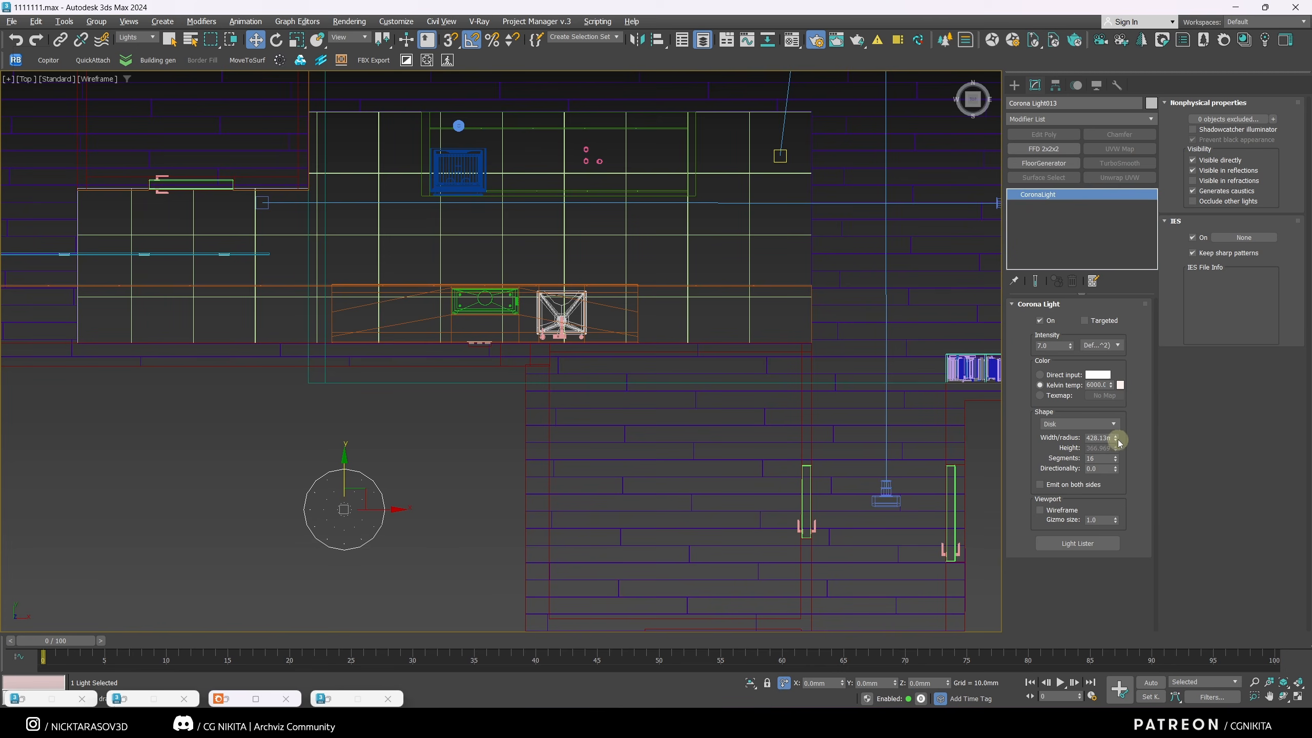
left_click_drag(1118, 440, 1107, 471)
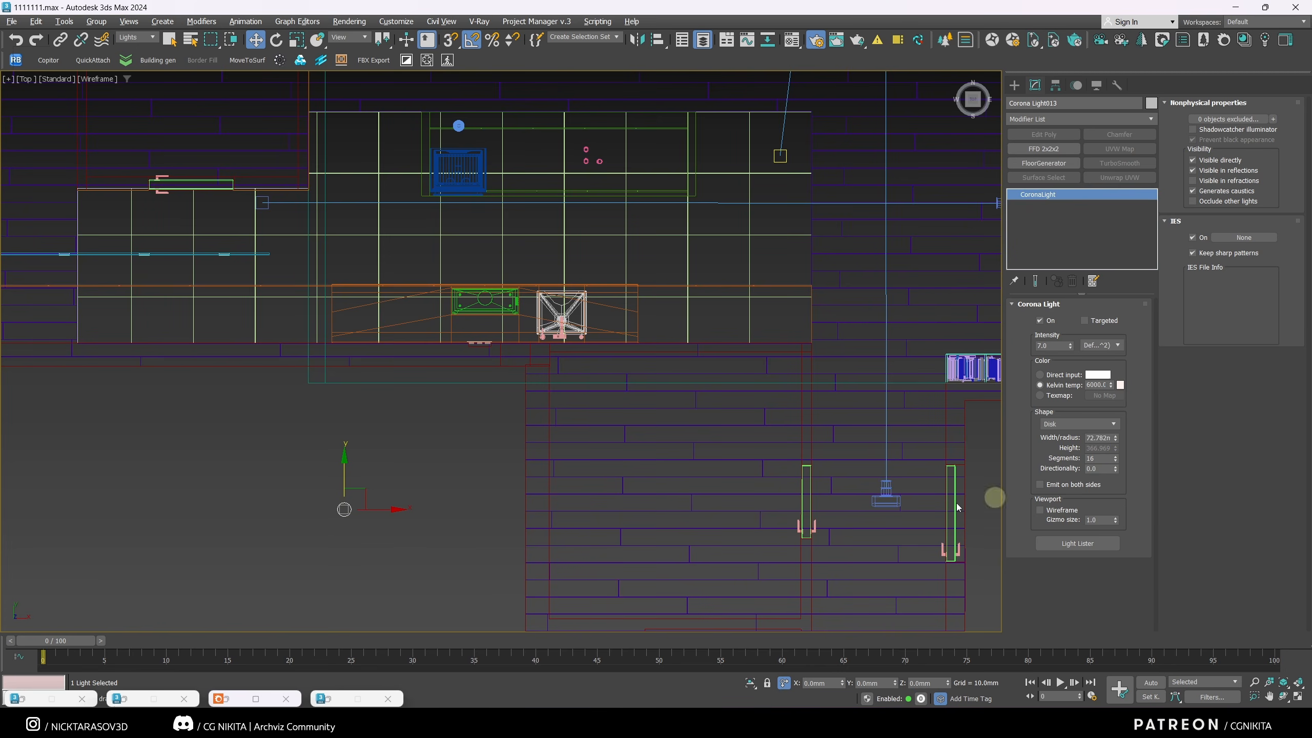
Step: Move the disk light onto a spotlight above the kitchen island and reduce its radius to about 21 mm
left_click_drag(368, 491, 632, 133)
key("z")
left_click_drag(548, 401, 443, 402)
left_click_drag(1119, 440, 1113, 464)
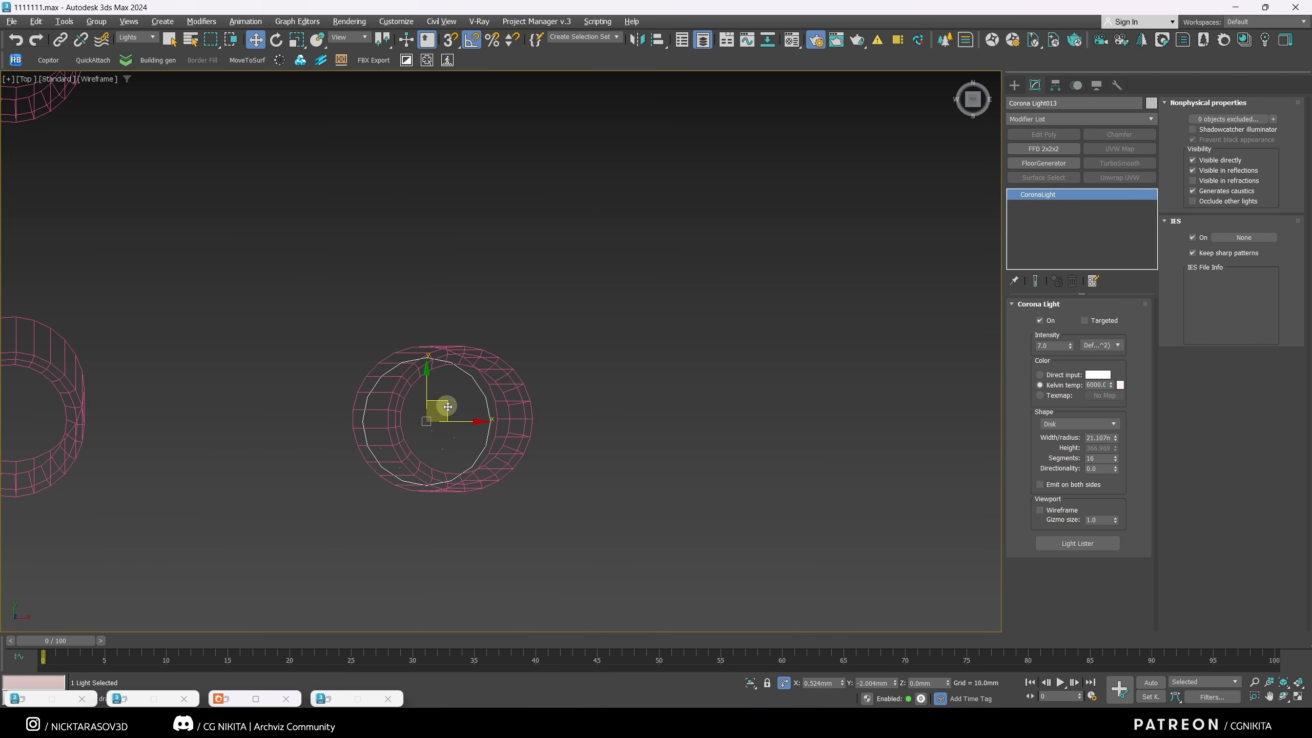
Step: Position the disk light inside the spotlight's lower end in the Front view and reduce its radius to about 18 mm
key("f")
key("z")
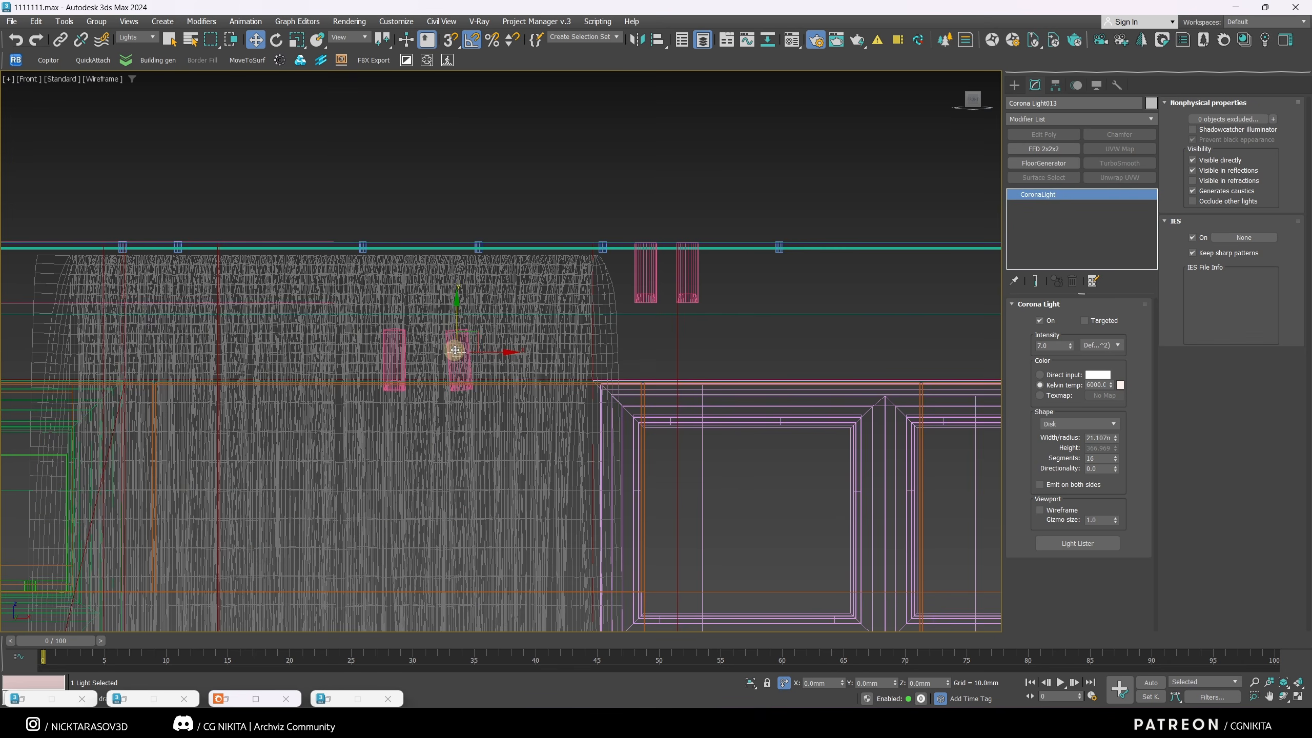
scroll(459, 321, "up", 5)
left_click_drag(465, 428, 455, 367)
left_click_drag(1115, 438, 1115, 440)
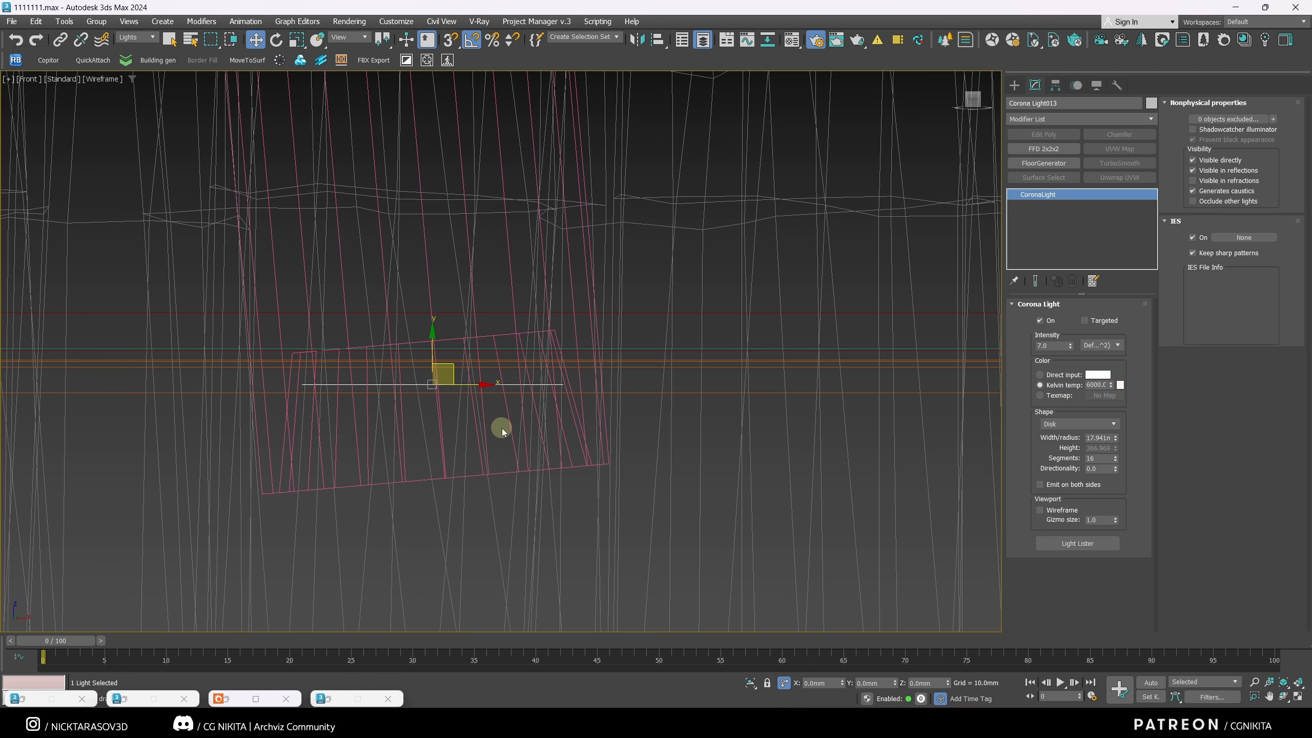
Step: Make the disk light in the kitchen spotlight Targeted and place its target below it, near worktop height
key("p")
key("z")
key("F3")
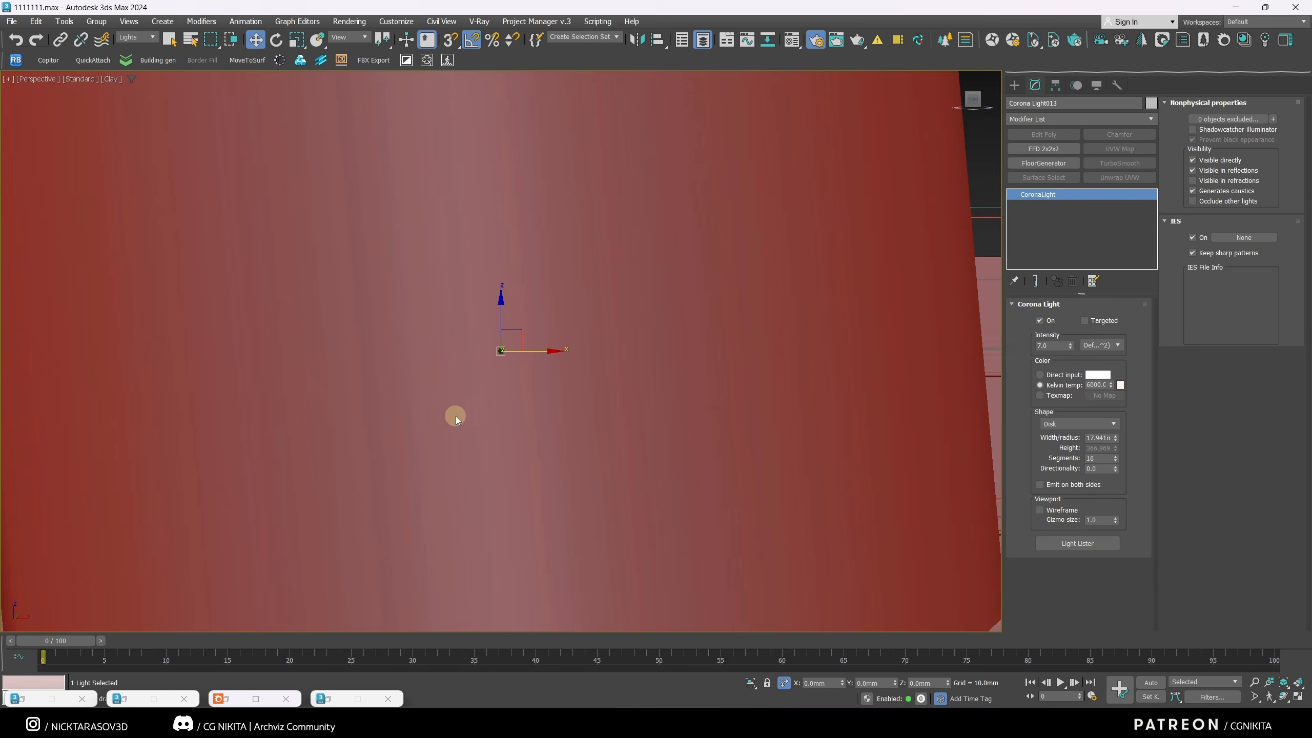
scroll(450, 410, "down", 5)
mouse_move(448, 408)
middle_mouse_down("alt")
mouse_move(419, 330)
mouse_move(439, 364)
middle_mouse_up("alt")
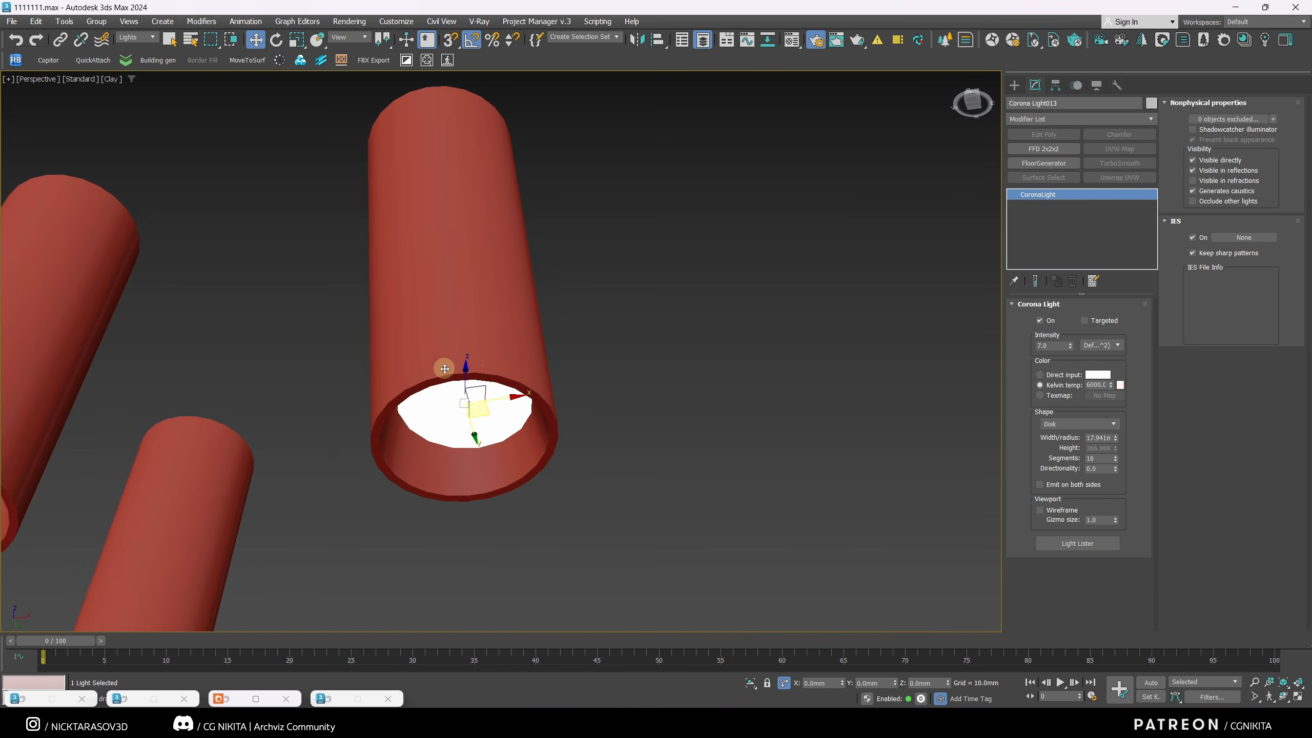
key("f")
key("F3")
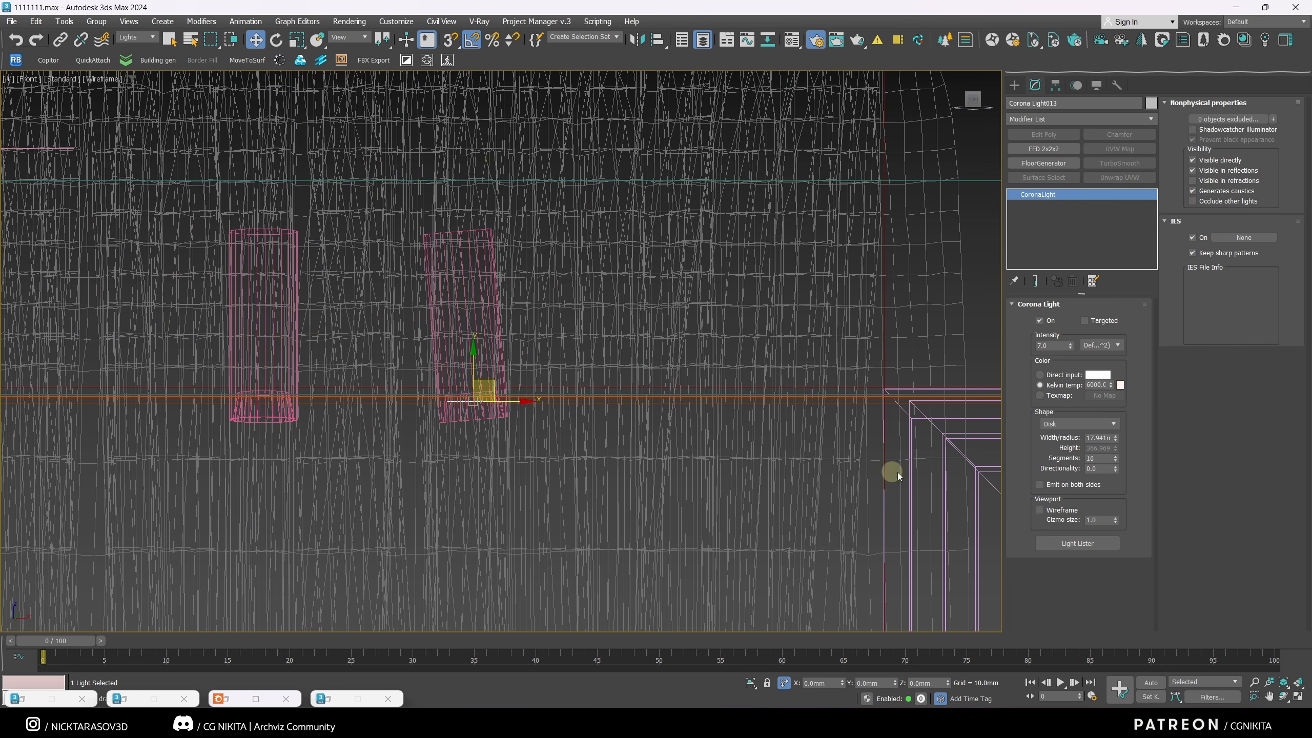
left_click(1088, 320)
scroll(527, 452, "down", 5)
left_click(515, 353)
scroll(519, 508, "up", 5)
left_click_drag(518, 356, 493, 525)
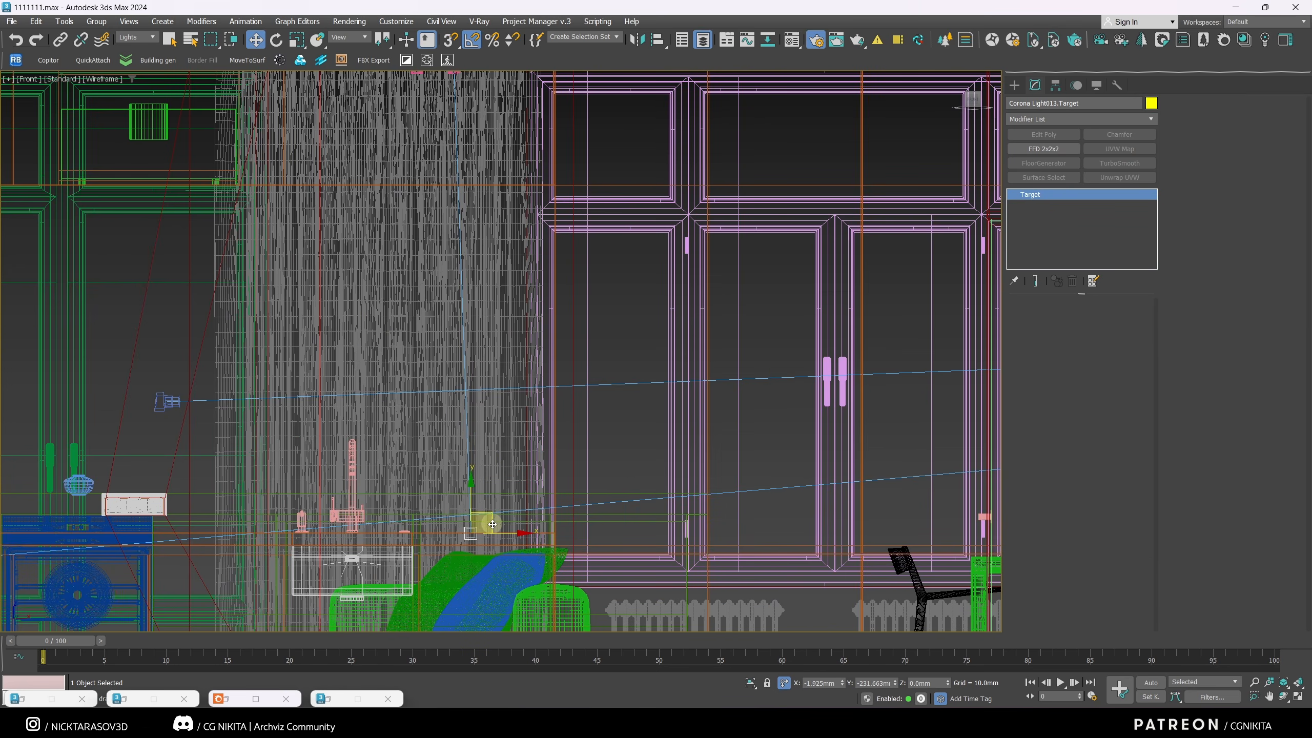
Step: Adjust the light's target in the Perspective view so that it sits over the kitchen island's worktop
key("p")
key("z")
key("F3")
scroll(488, 495, "down", 3)
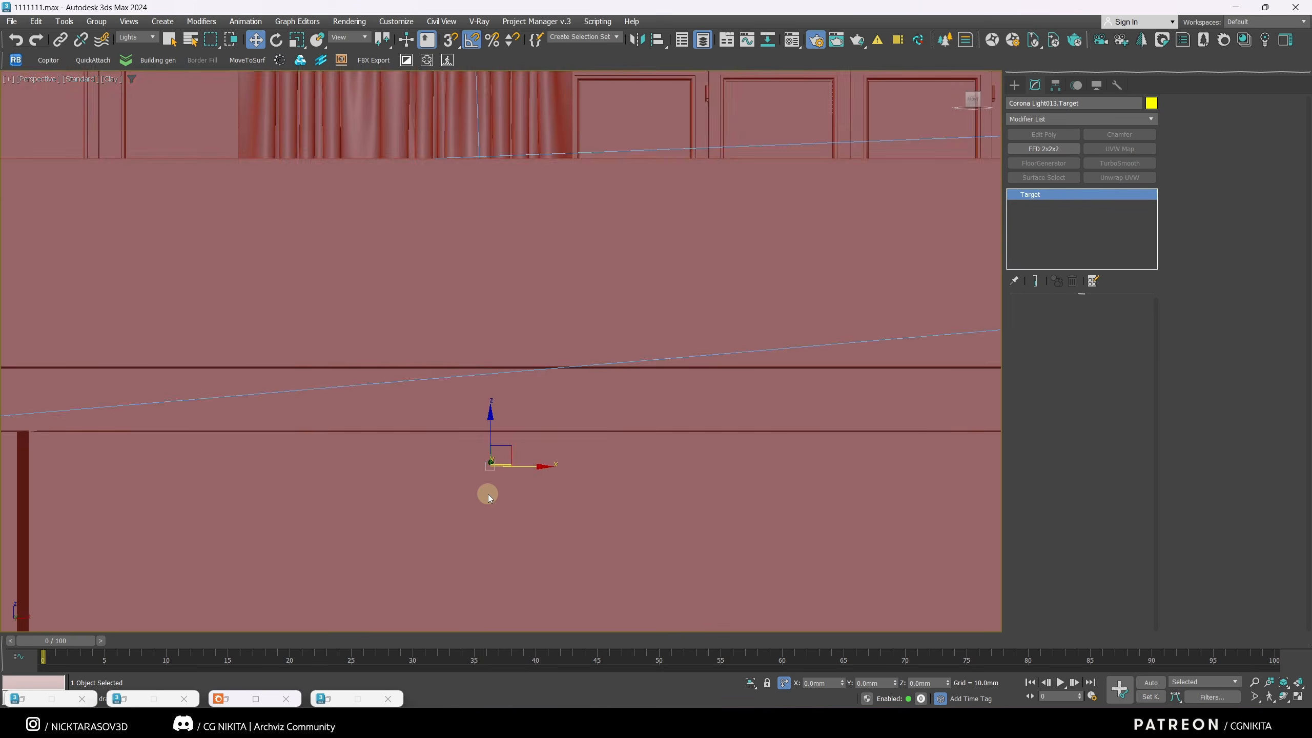
mouse_move(489, 495)
middle_mouse_down("alt")
mouse_move(401, 532)
mouse_move(412, 466)
middle_mouse_up("alt")
scroll(401, 533, "down", 8)
scroll(412, 526, "up", 8)
scroll(416, 511, "up", 6)
left_click_drag(395, 477, 380, 440)
scroll(379, 440, "down", 3)
key("f")
key("F3")
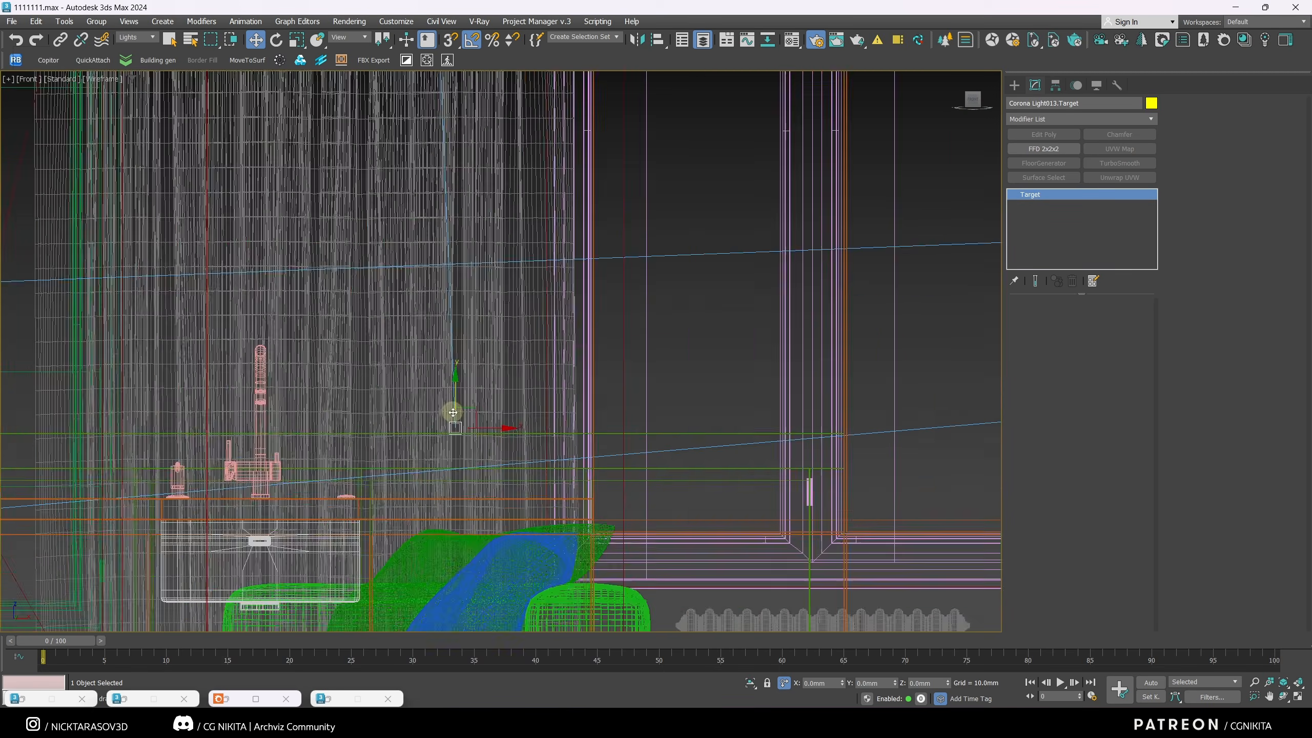
Step: Clone the disk light together with its target as one instance beside the original in the Front view
scroll(464, 232, "up", 4)
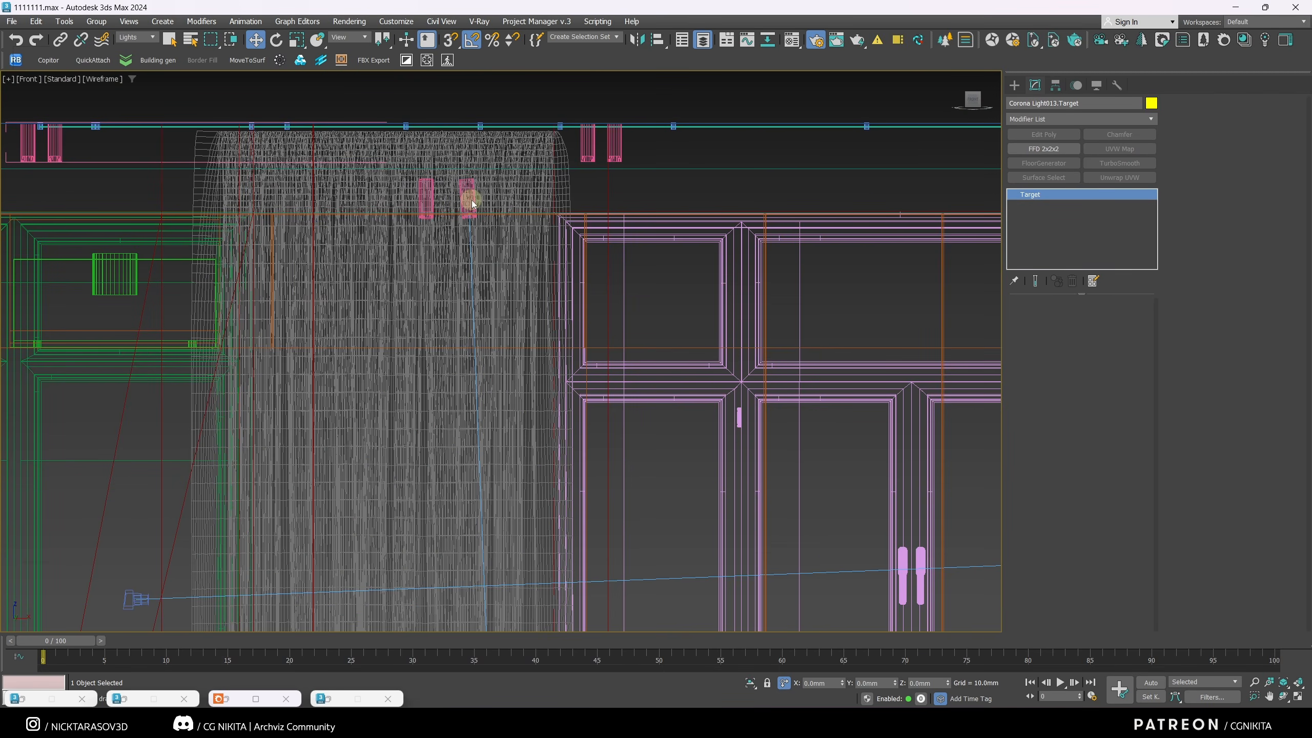
left_click(151, 39)
left_click(130, 71)
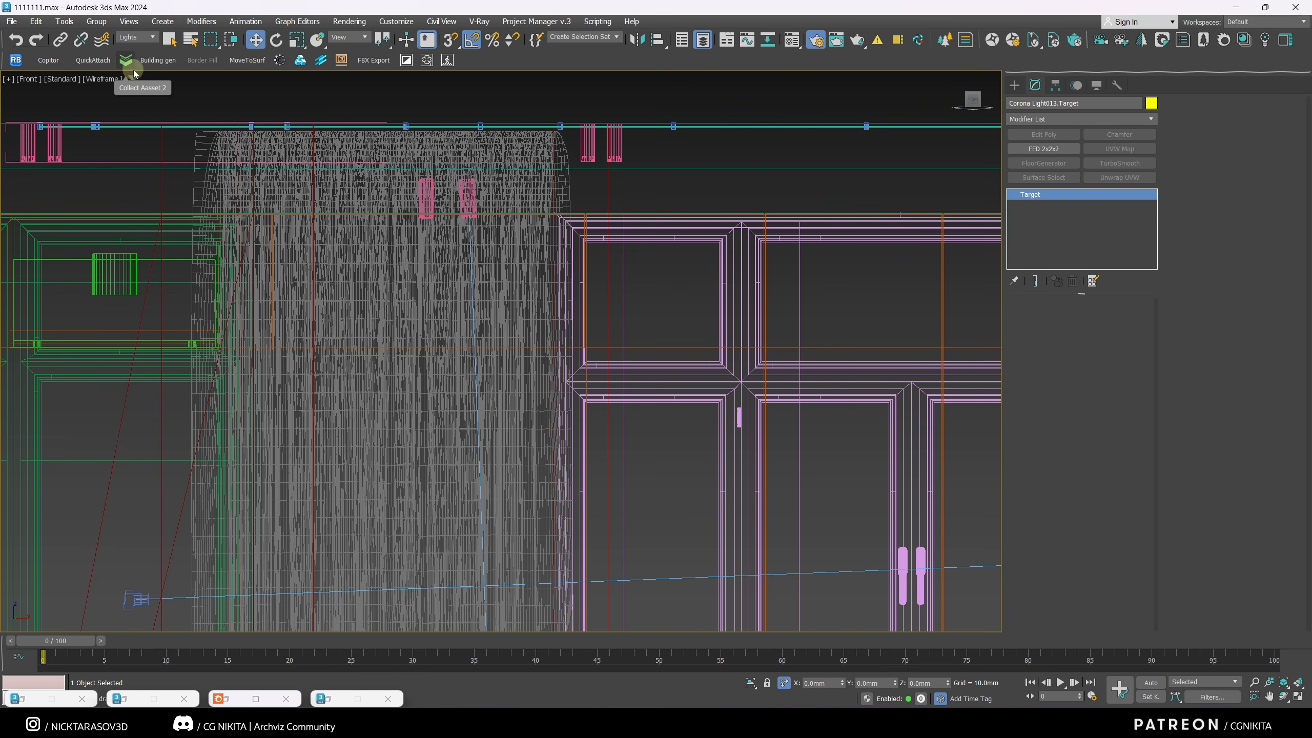
scroll(509, 236, "down", 5)
left_click(519, 412)
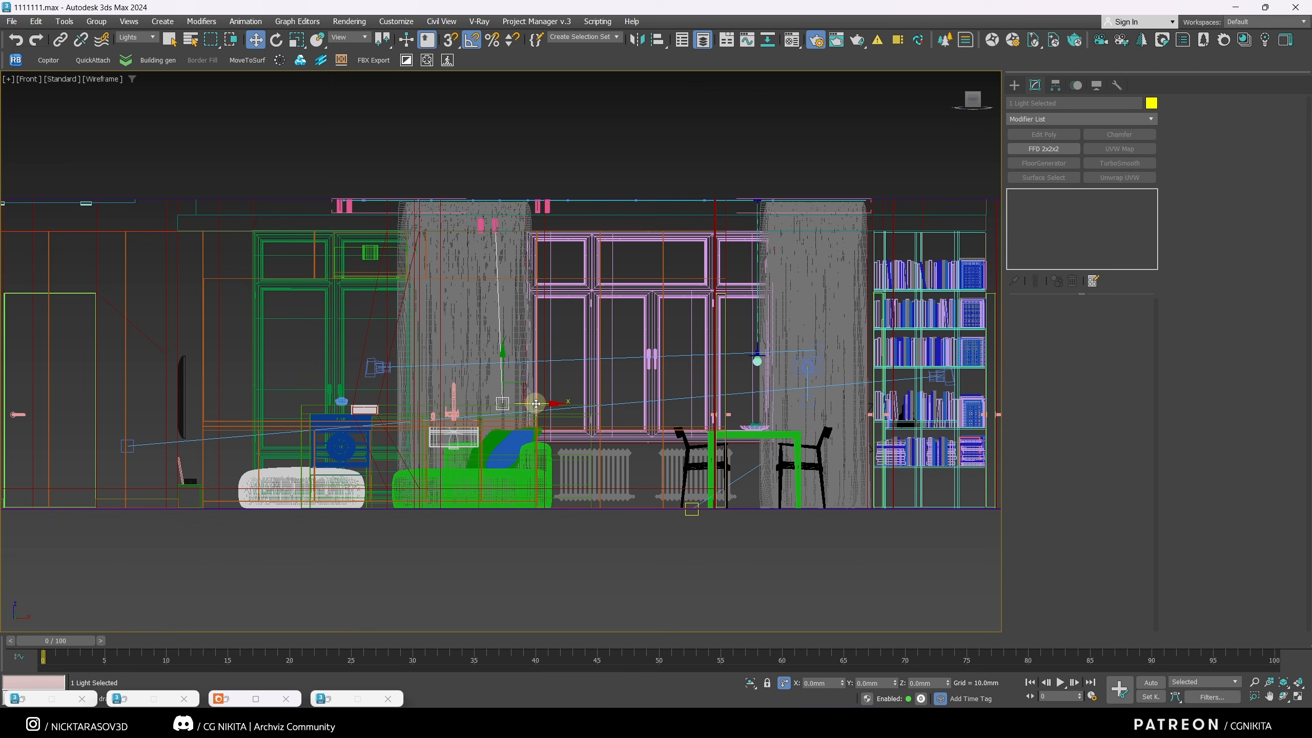
left_click_drag(535, 404, 512, 232, "shift")
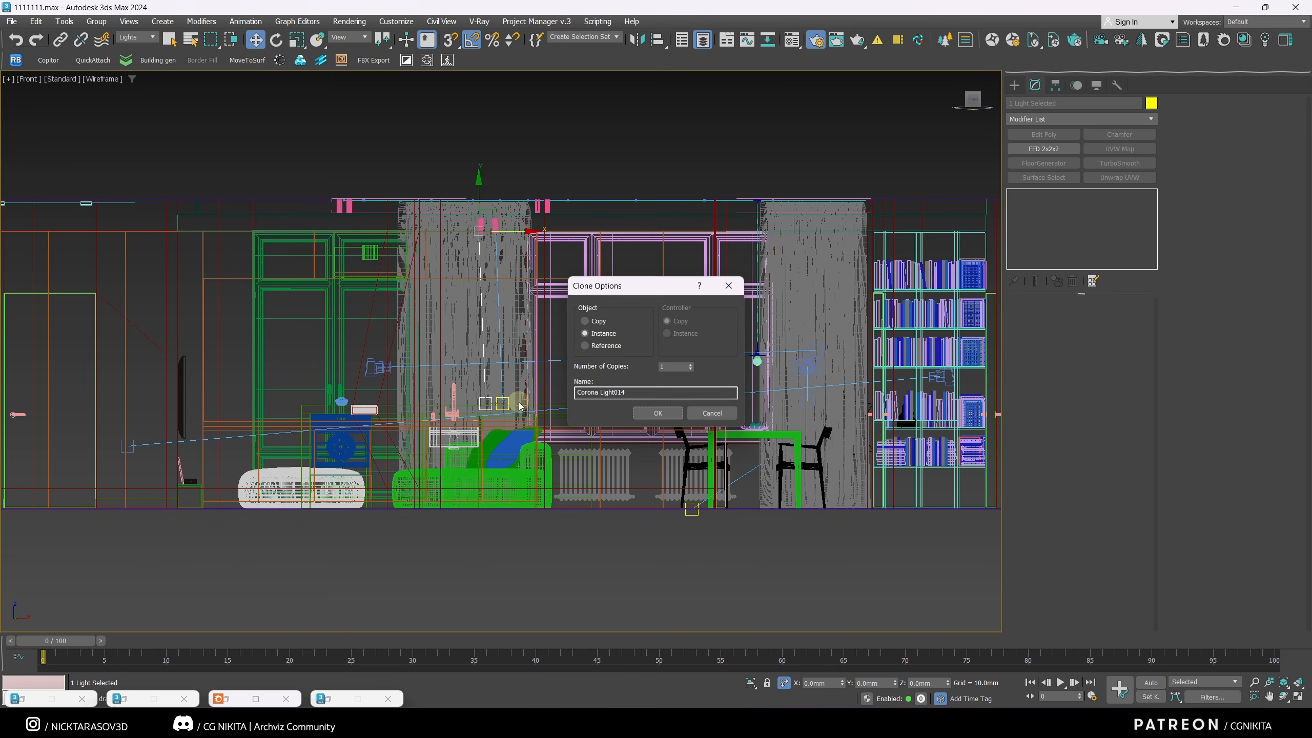
left_click(658, 412)
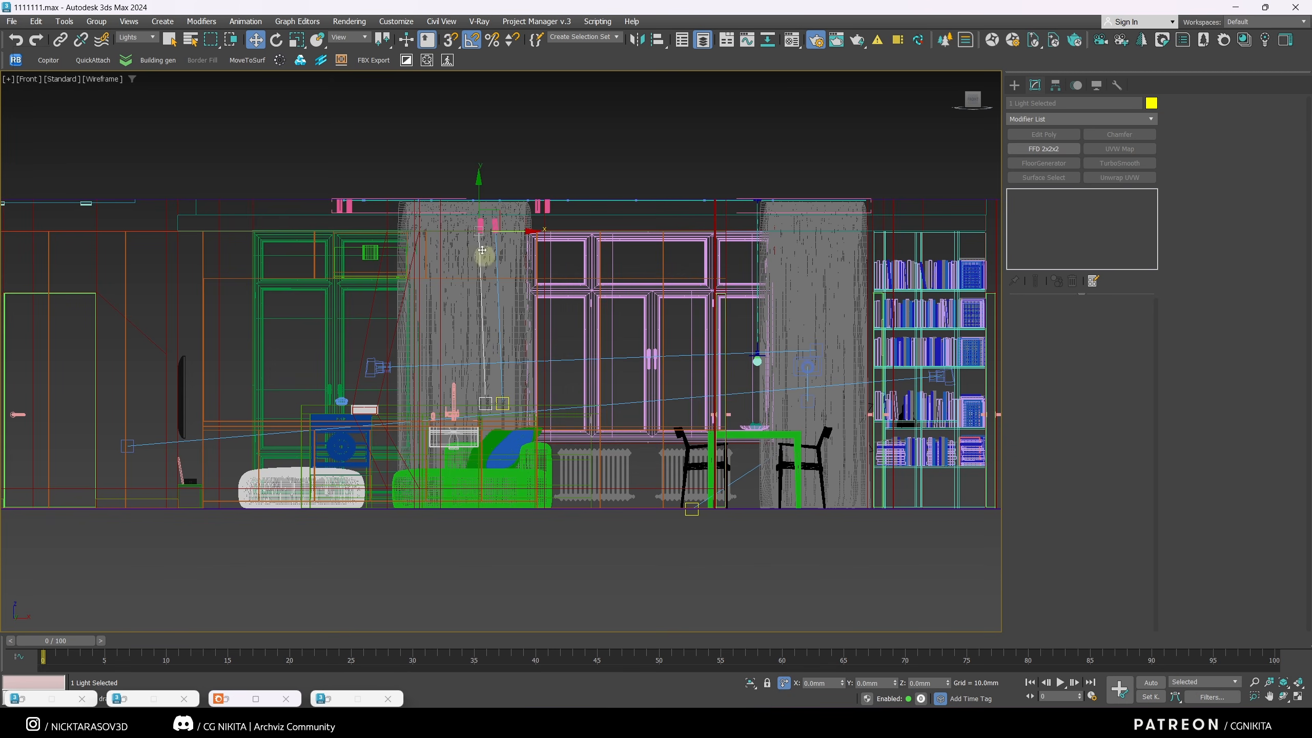
Step: Centre the instanced disk light inside the lower end of the neighbouring spotlight in the Front view
scroll(480, 227, "up", 10)
scroll(491, 320, "up", 8)
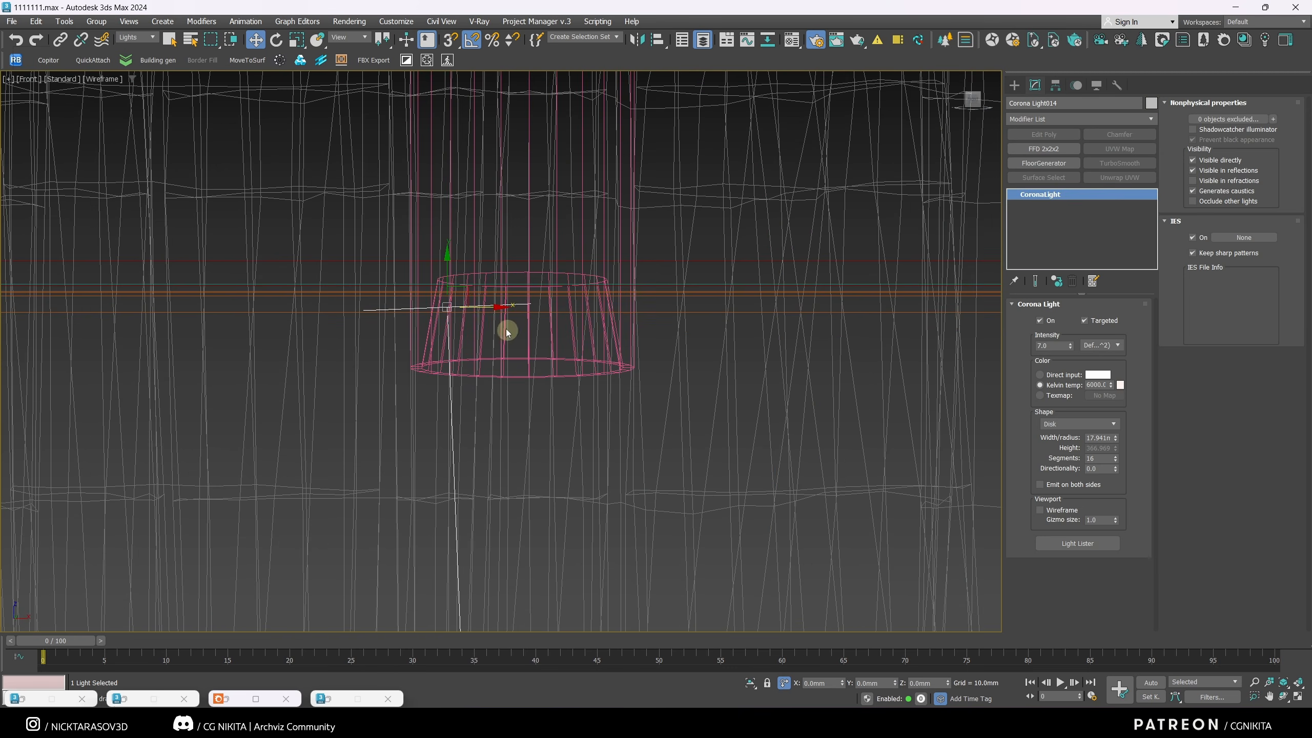
left_click_drag(464, 286, 537, 310)
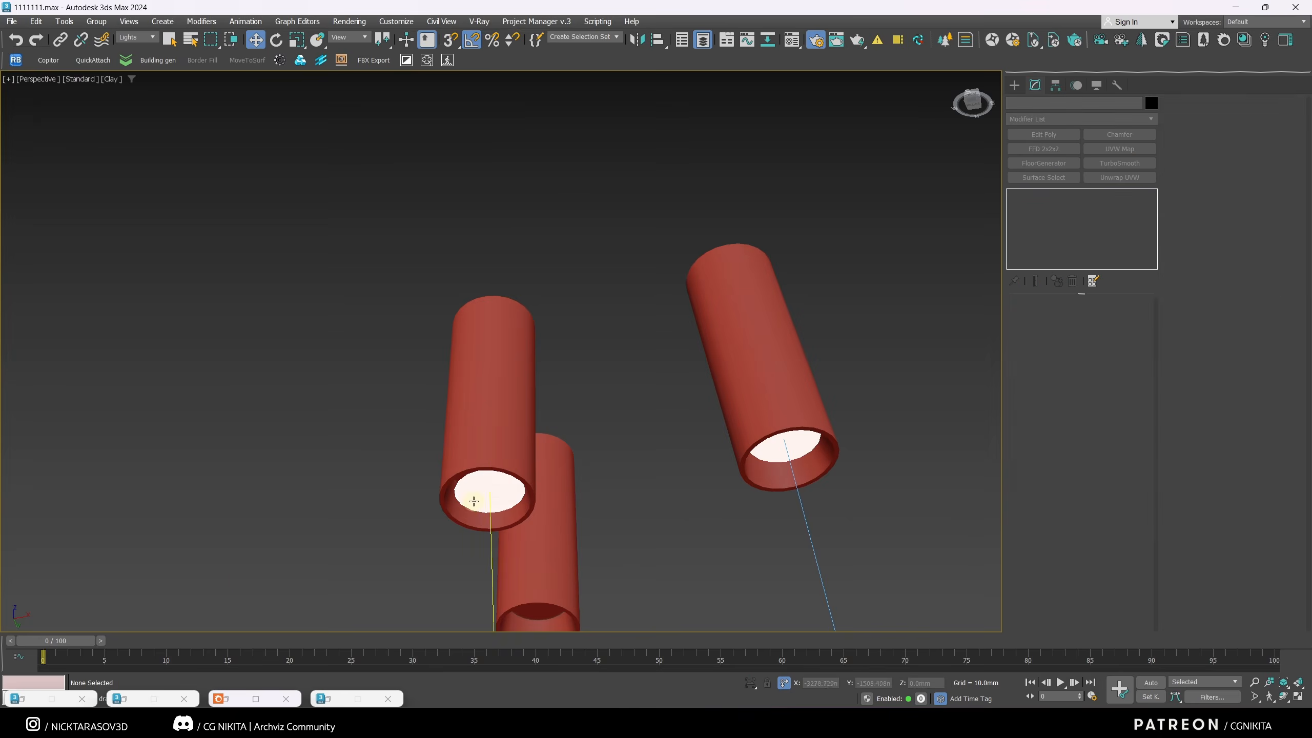
Step: Clone the targeted light into the third kitchen spotlight in the Top view and shift its target over the island worktop
key("t")
scroll(418, 491, "up", 3)
left_click_drag(576, 458, 579, 328, "shift")
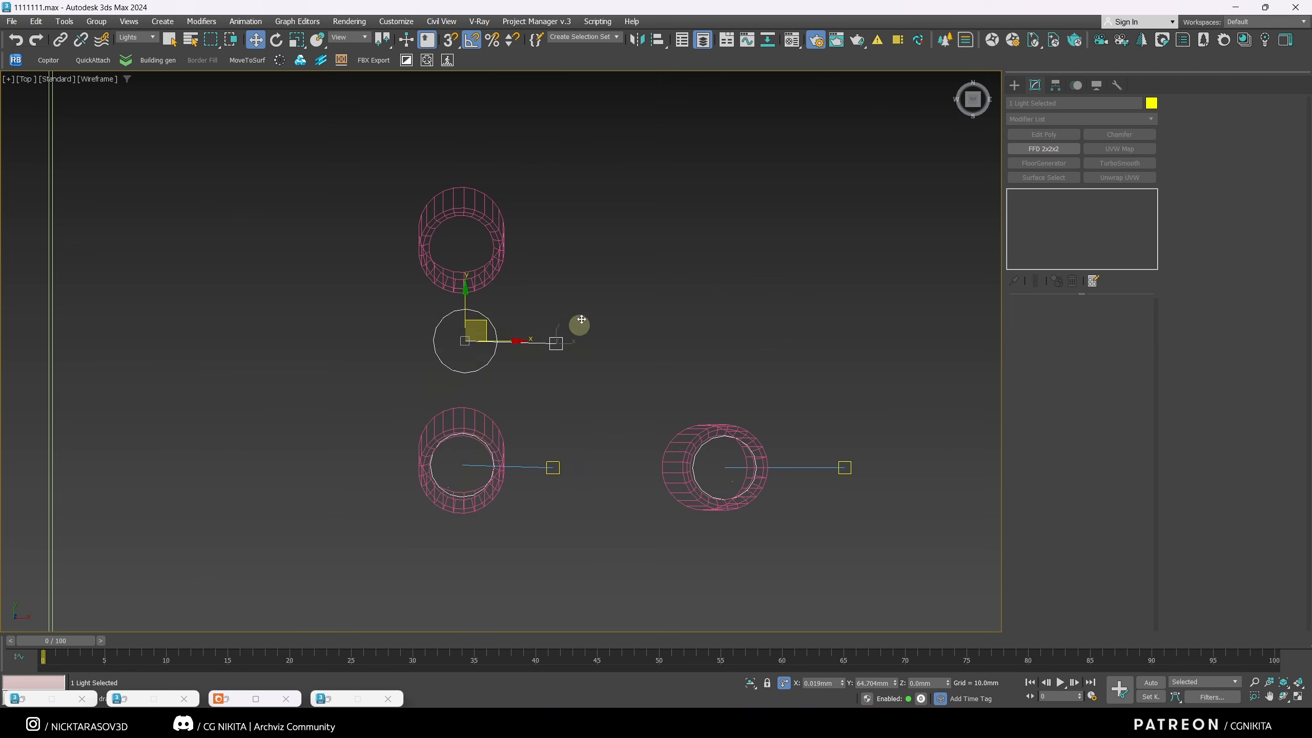
left_click_drag(578, 327, 579, 238, "shift")
left_click(471, 466)
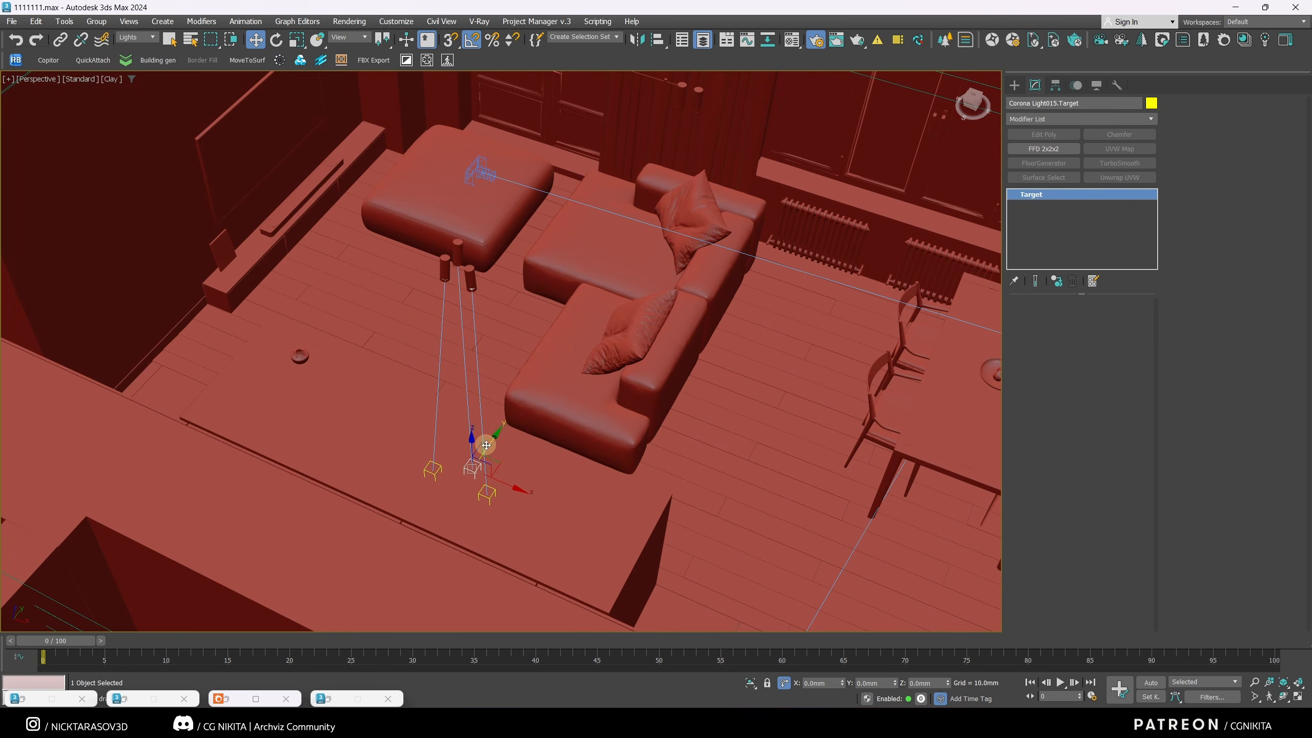
left_click_drag(497, 462, 494, 438)
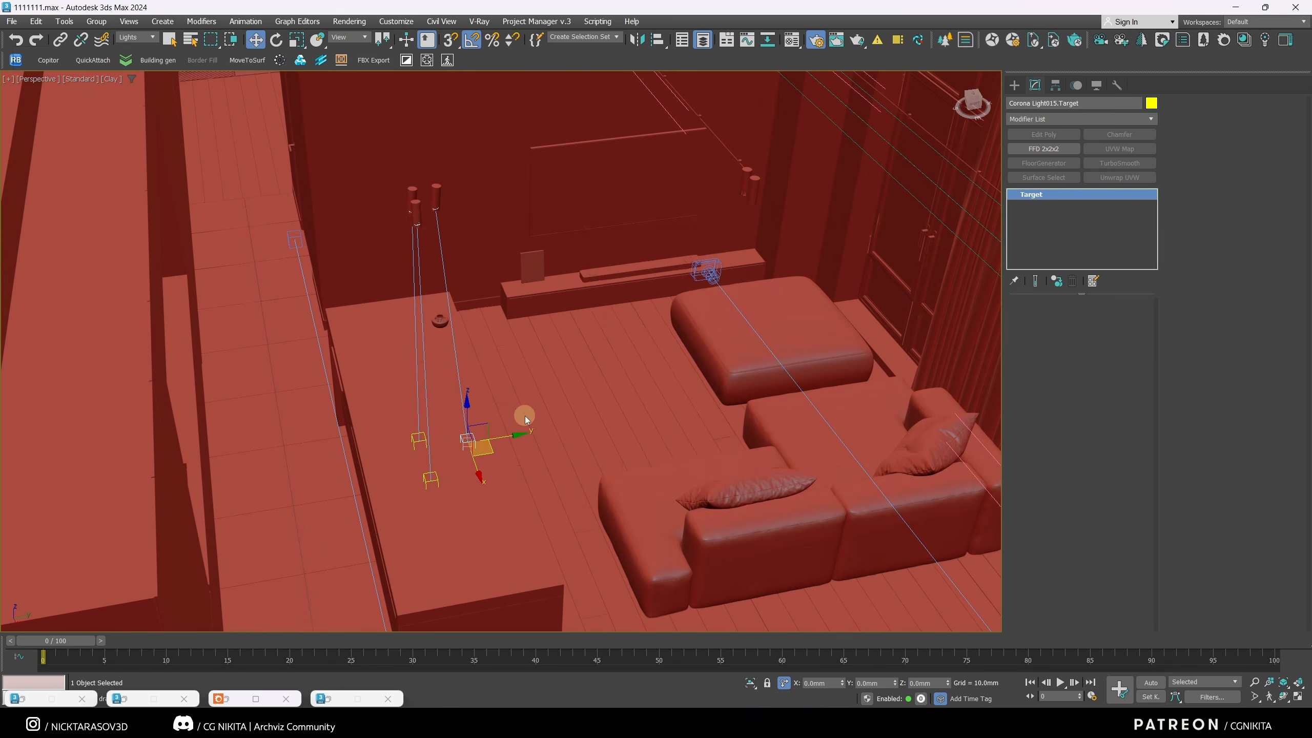
Step: Look through Corona_Camera001, select a kitchen spotlight's disk light and set its colour temperature to 4500 K
key("c")
double_click(602, 269)
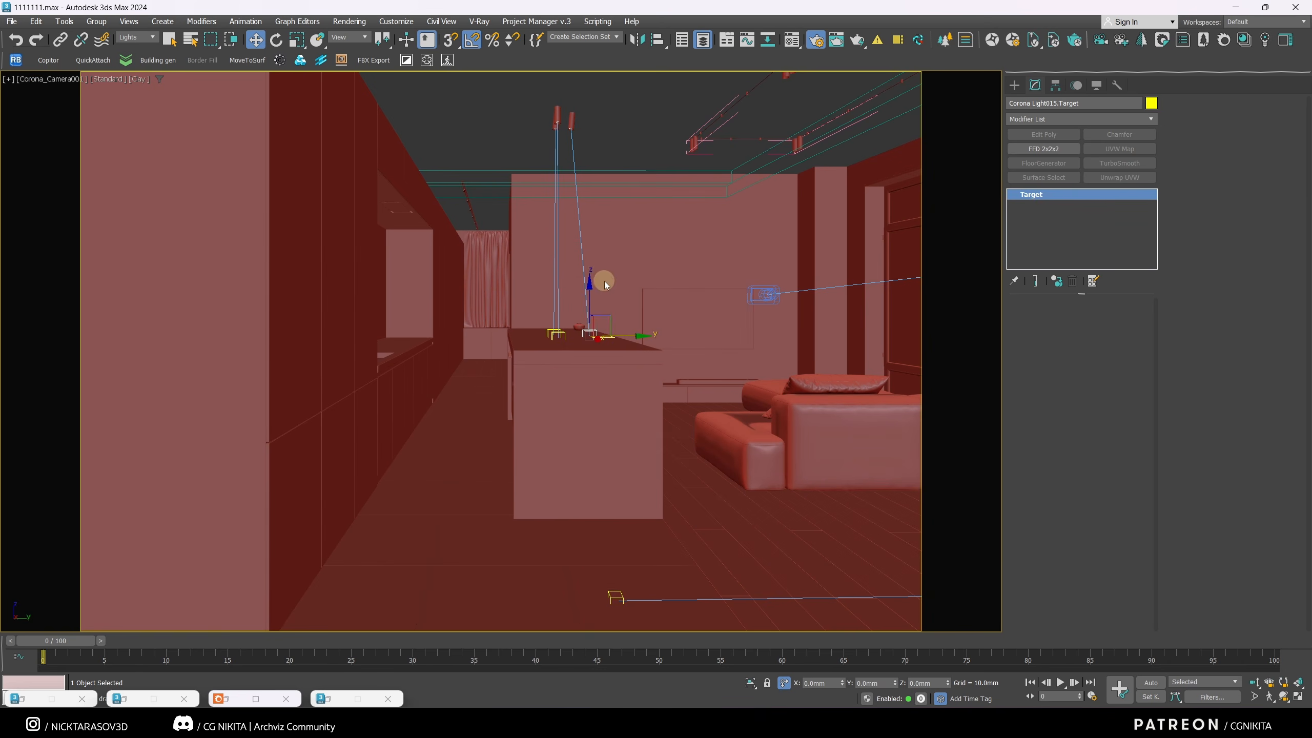
left_click(573, 123)
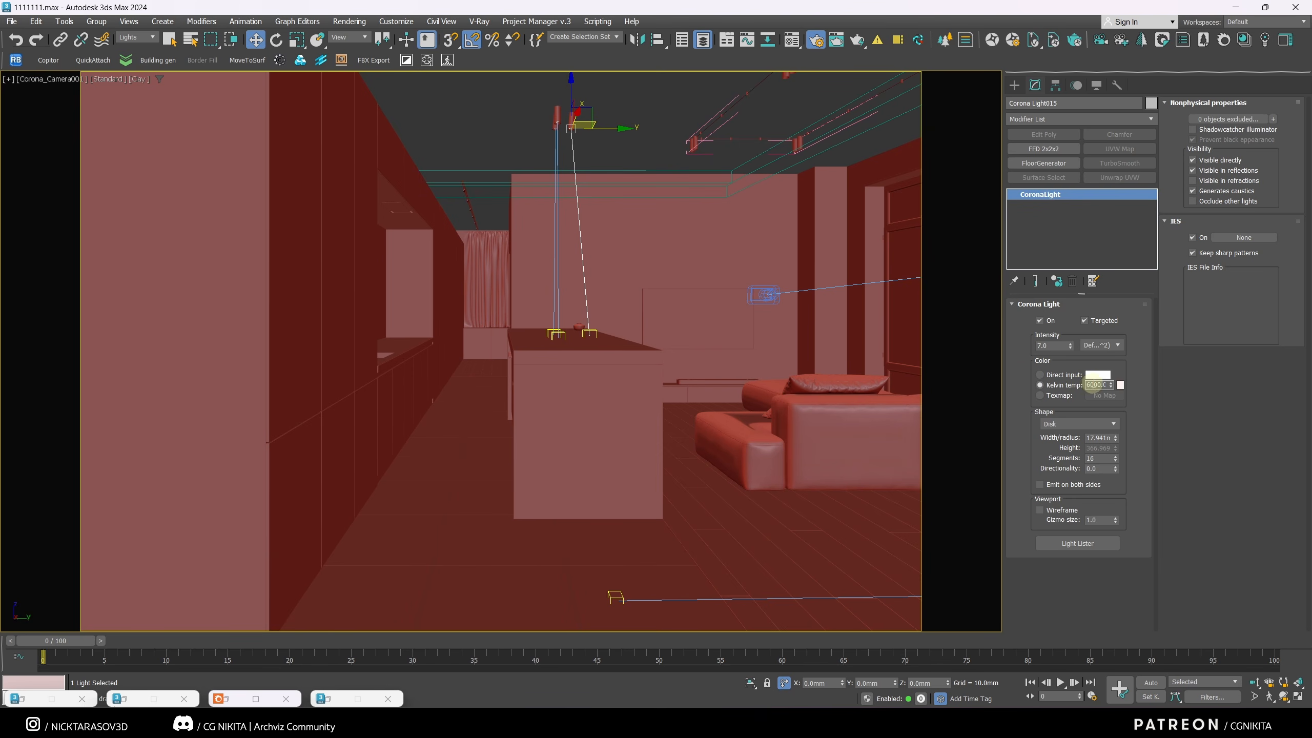
left_click(1084, 385)
Step: Start interactive rendering and raise the kitchen lights' intensity to 1000, and from there to 4000
left_click(256, 699)
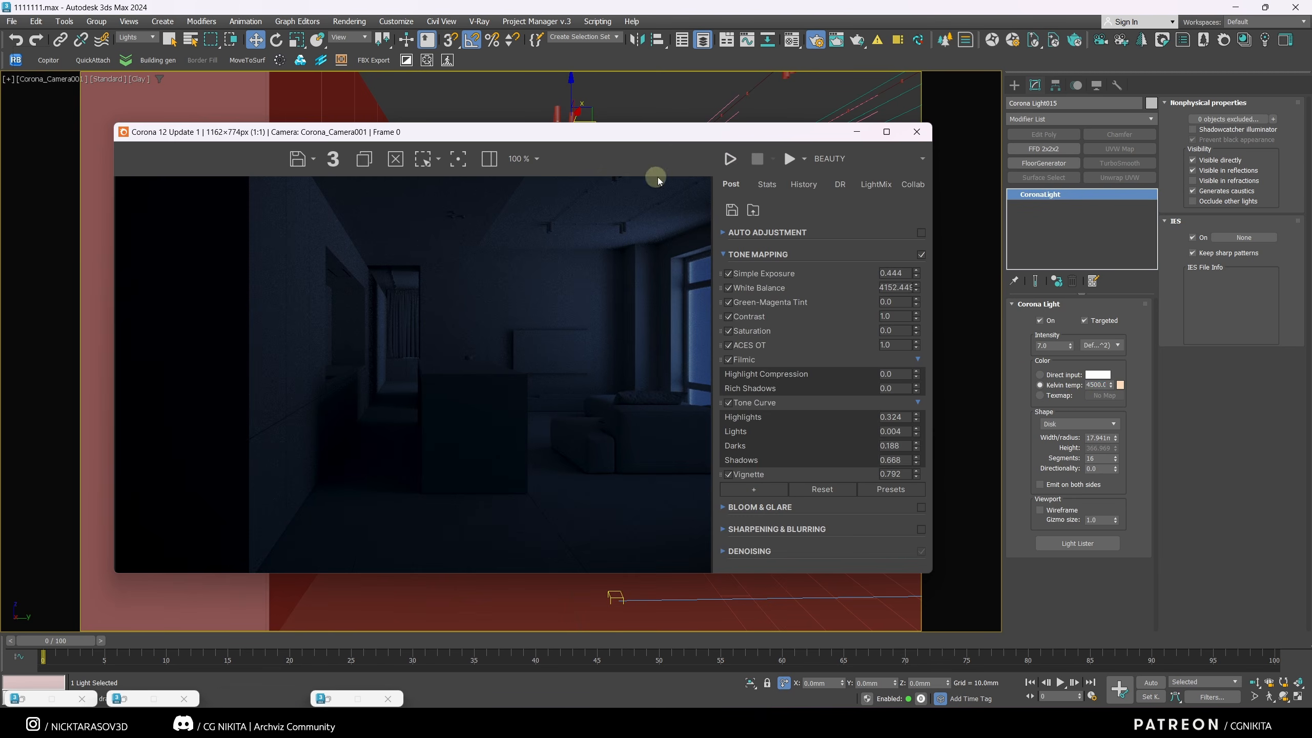
left_click(729, 161)
left_click(1057, 344)
double_click(1033, 346)
type("1")
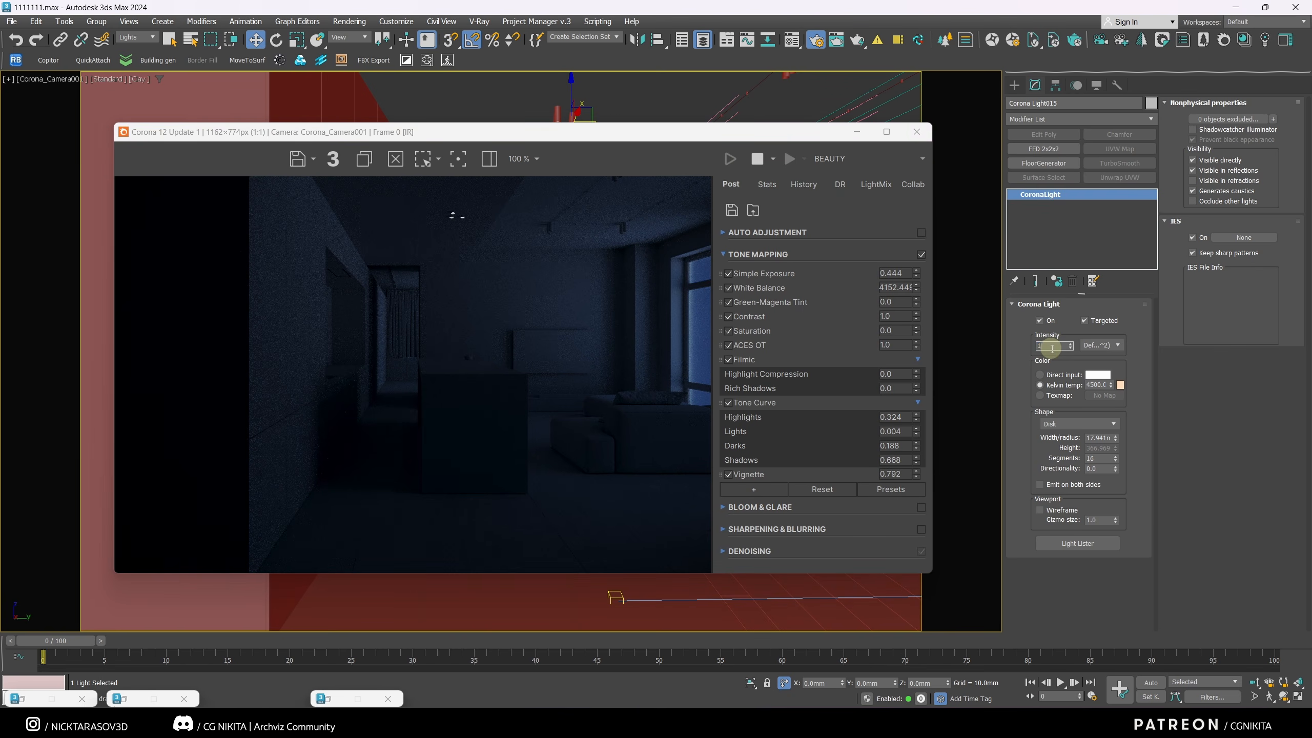
type("000")
key("Return")
type("4000")
key("Return")
left_click(1038, 348)
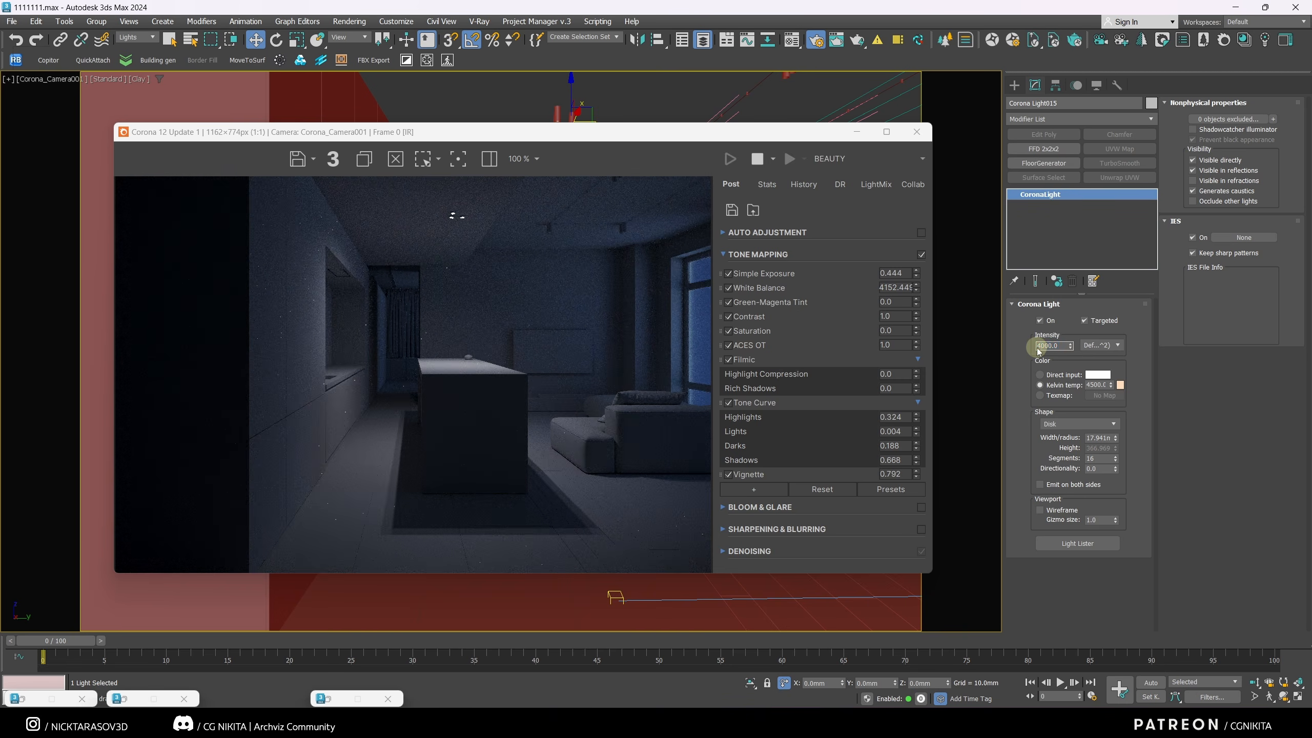
Step: Try a colour temperature of 3500 K for the kitchen lights, settle on 3700 K, and raise the tone mapping White Balance
double_click(1093, 385)
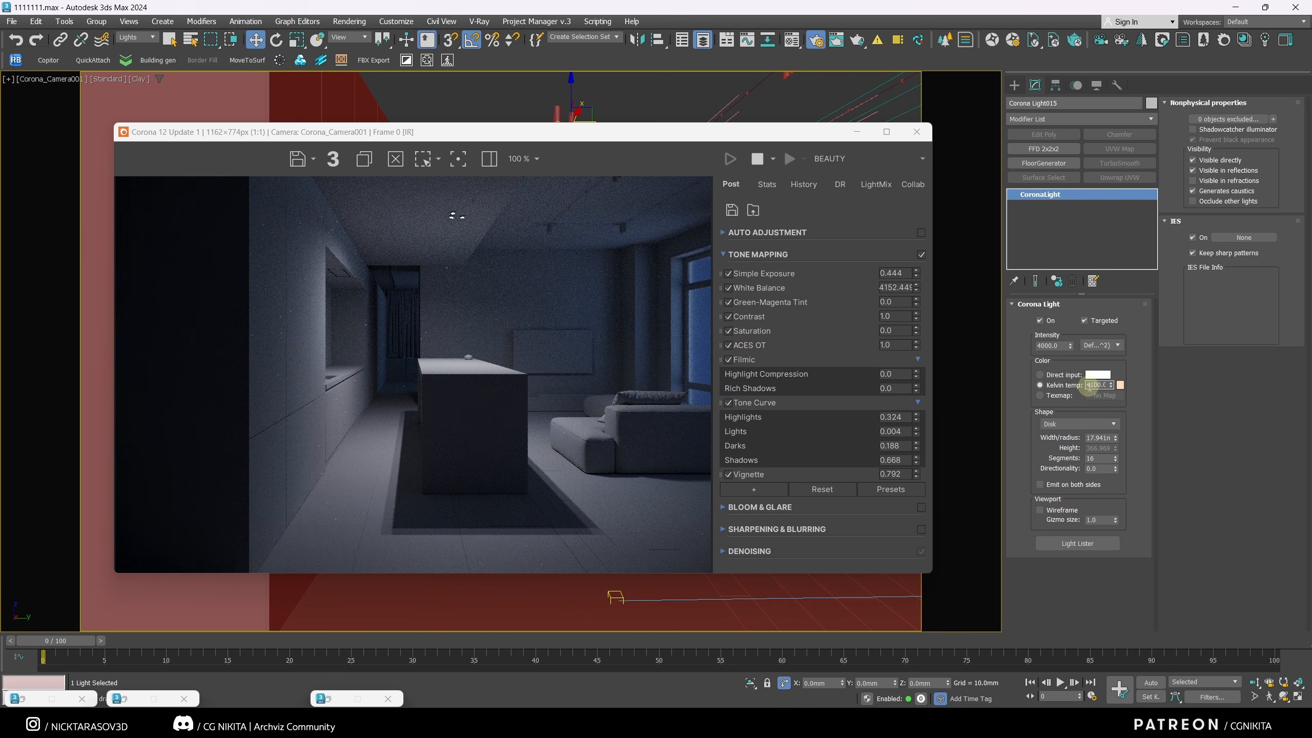
double_click(1090, 387)
type("3500")
key("Return")
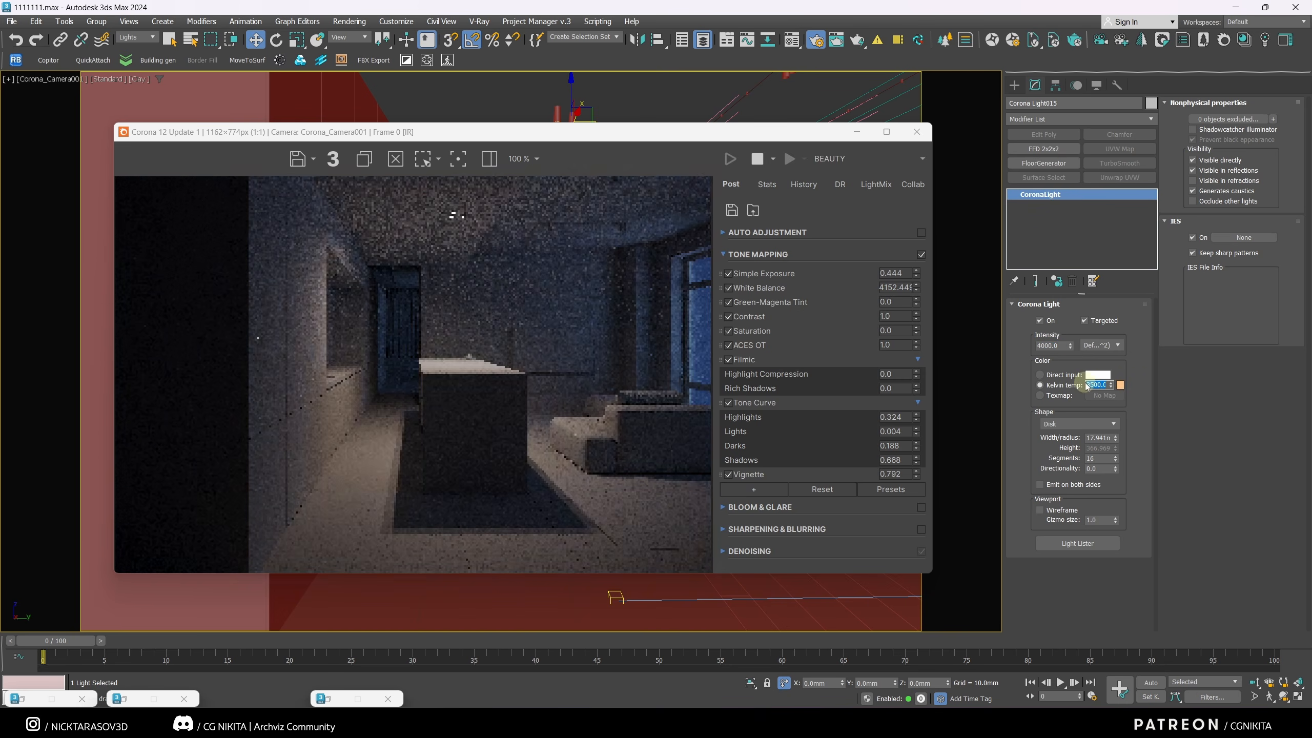
type("3900")
key("Return")
mouse_move(916, 285)
left_mouse_down()
mouse_move(917, 250)
mouse_move(918, 263)
left_mouse_up()
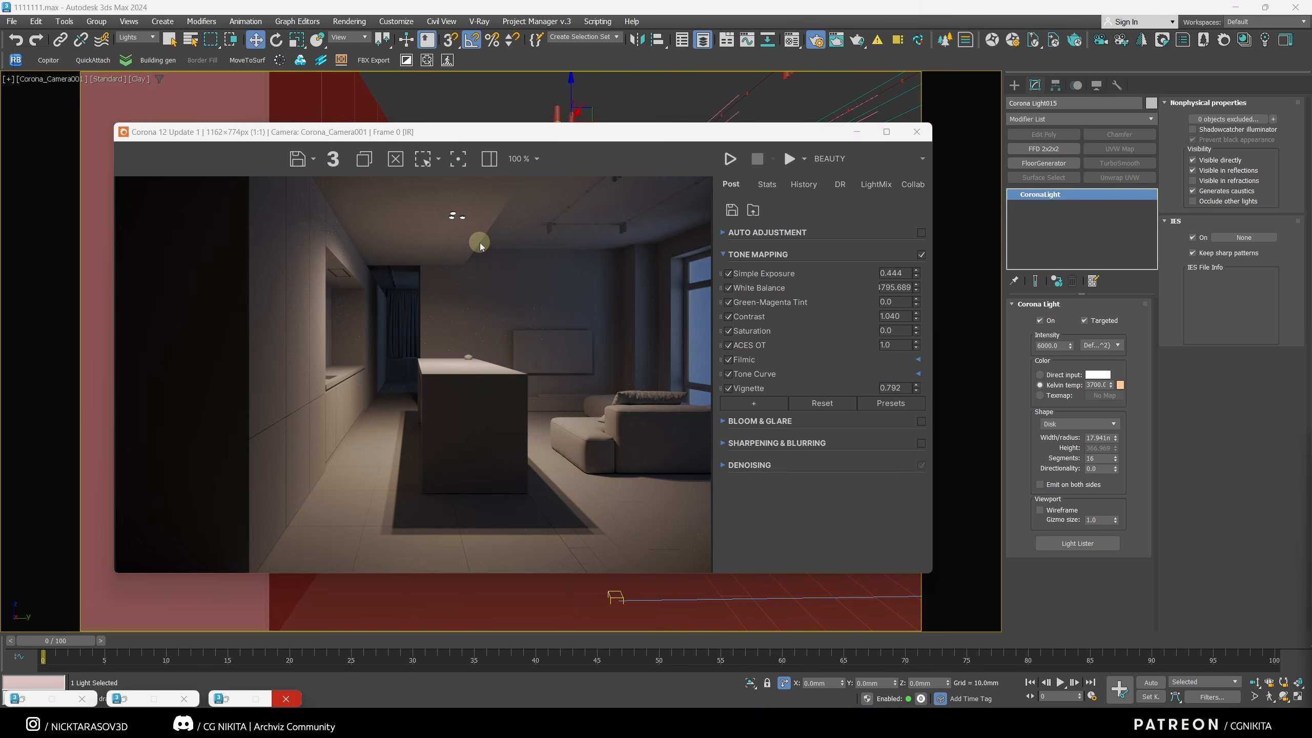
Step: Enable Bloom & Glare for the render and increase its Size
left_click(914, 425)
scroll(454, 210, "up", 3)
scroll(454, 210, "down", 3)
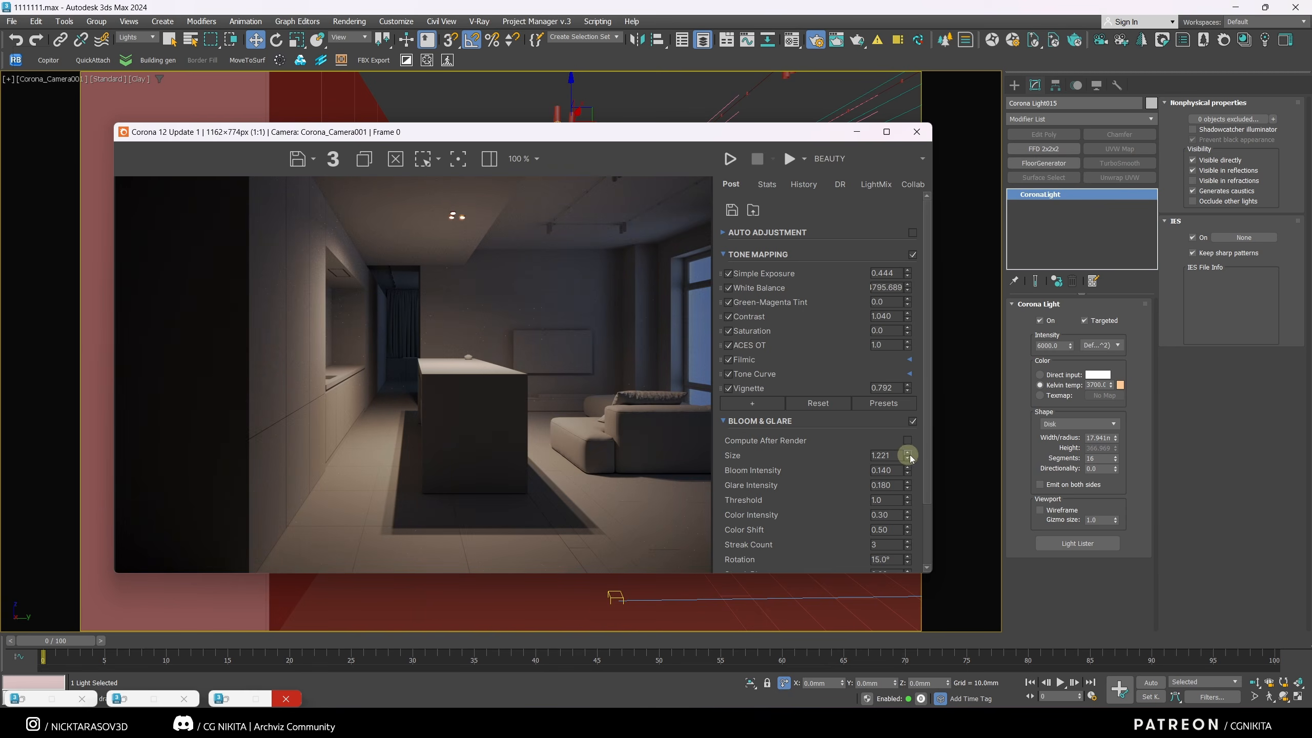
left_click_drag(908, 455, 898, 391)
Step: Put the render window away and examine the reference photo of the ceiling spotlights and hidden cove lighting
left_click(857, 132)
left_click(1101, 591)
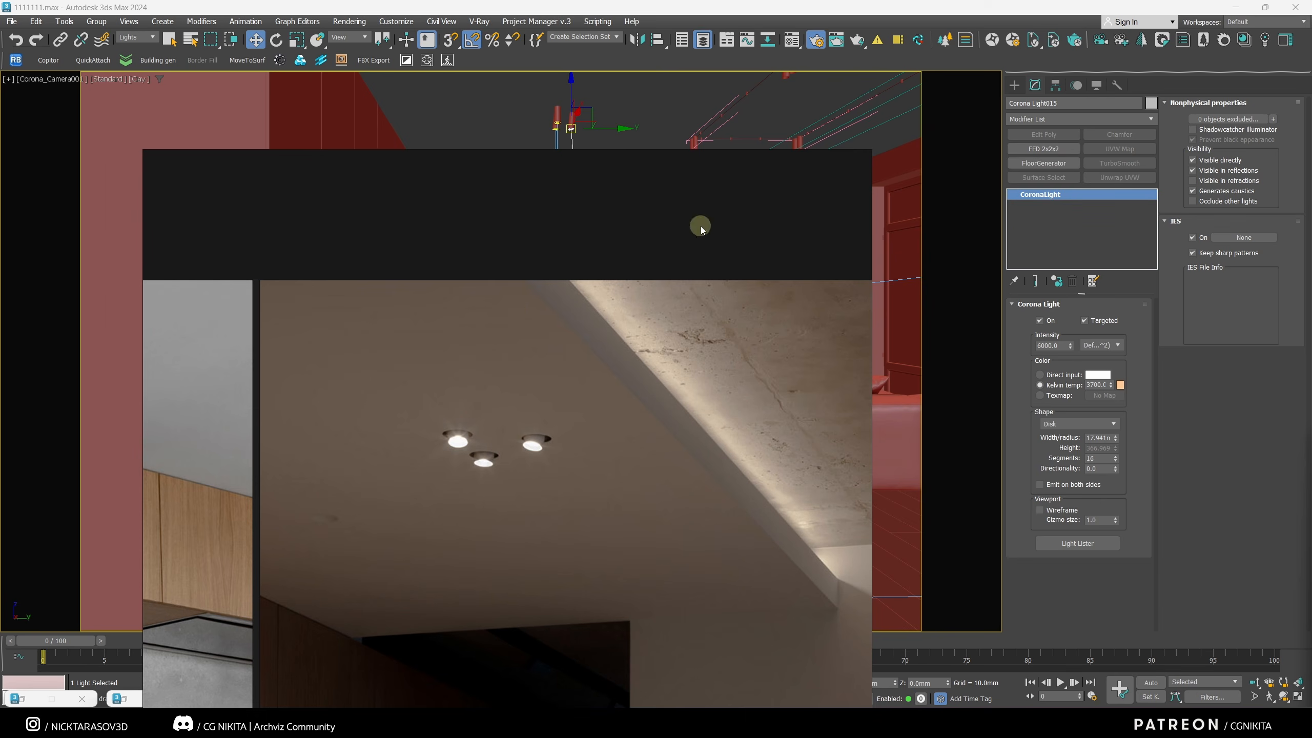
right_click_drag(753, 319, 1310, 334)
middle_click(648, 293)
Step: Set the selection filter to All and turn off Display as Box for the lowered kitchen ceiling group
key("p")
middle_click_drag(648, 293, 601, 307, "alt")
scroll(601, 307, "up", 3)
left_click(645, 318)
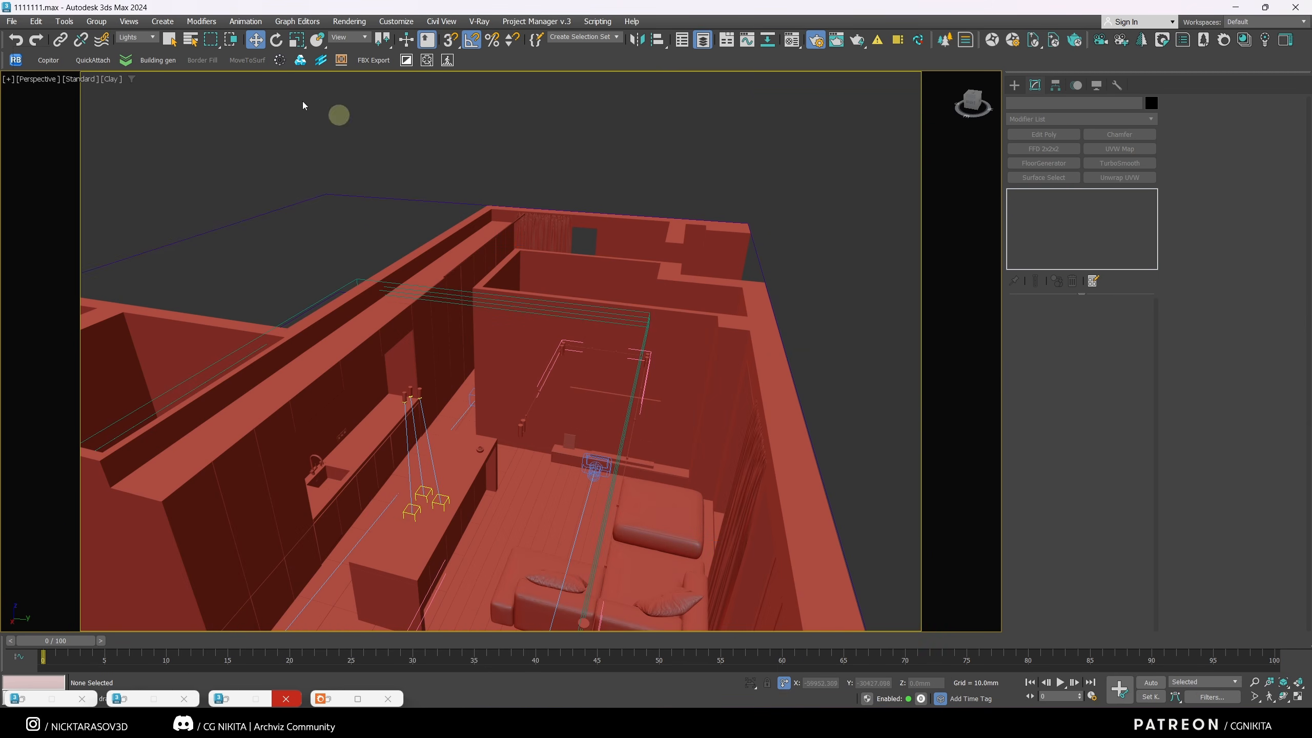
left_click(137, 38)
left_click(135, 47)
left_click(501, 176)
left_click(645, 323)
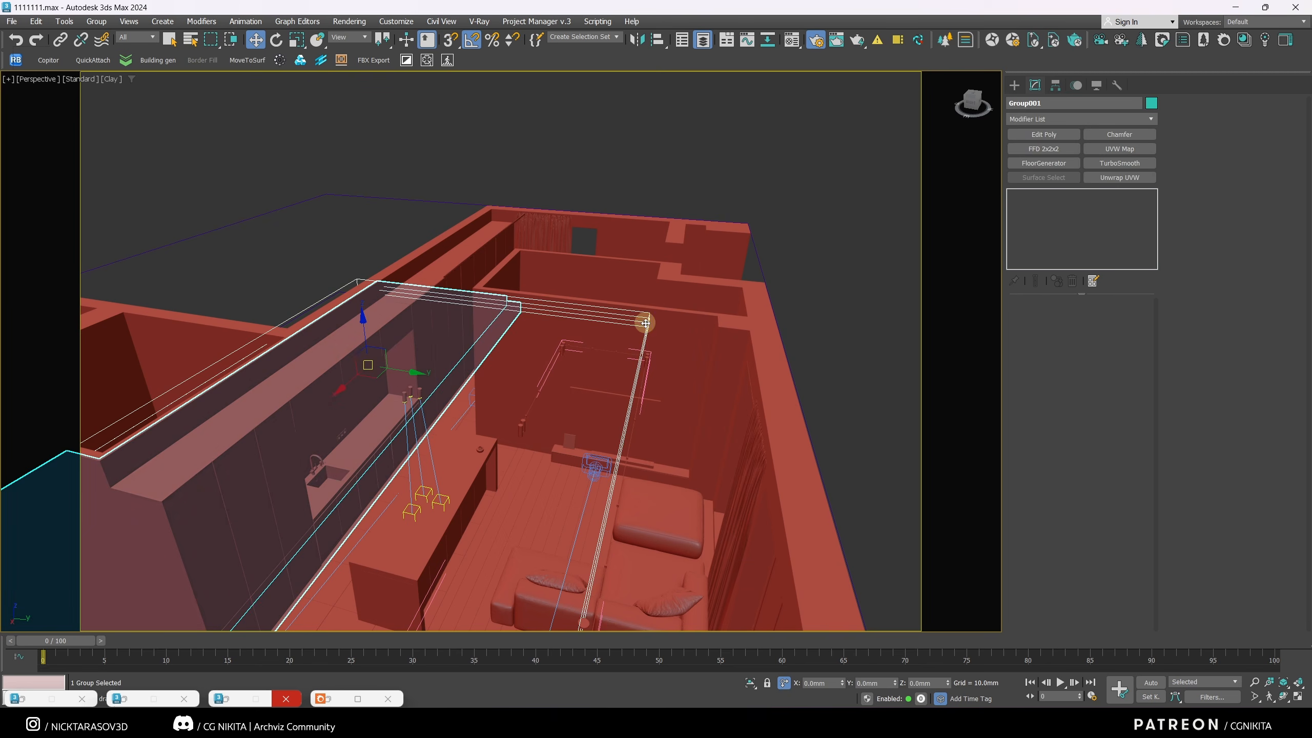
right_click(645, 323)
left_click(666, 460)
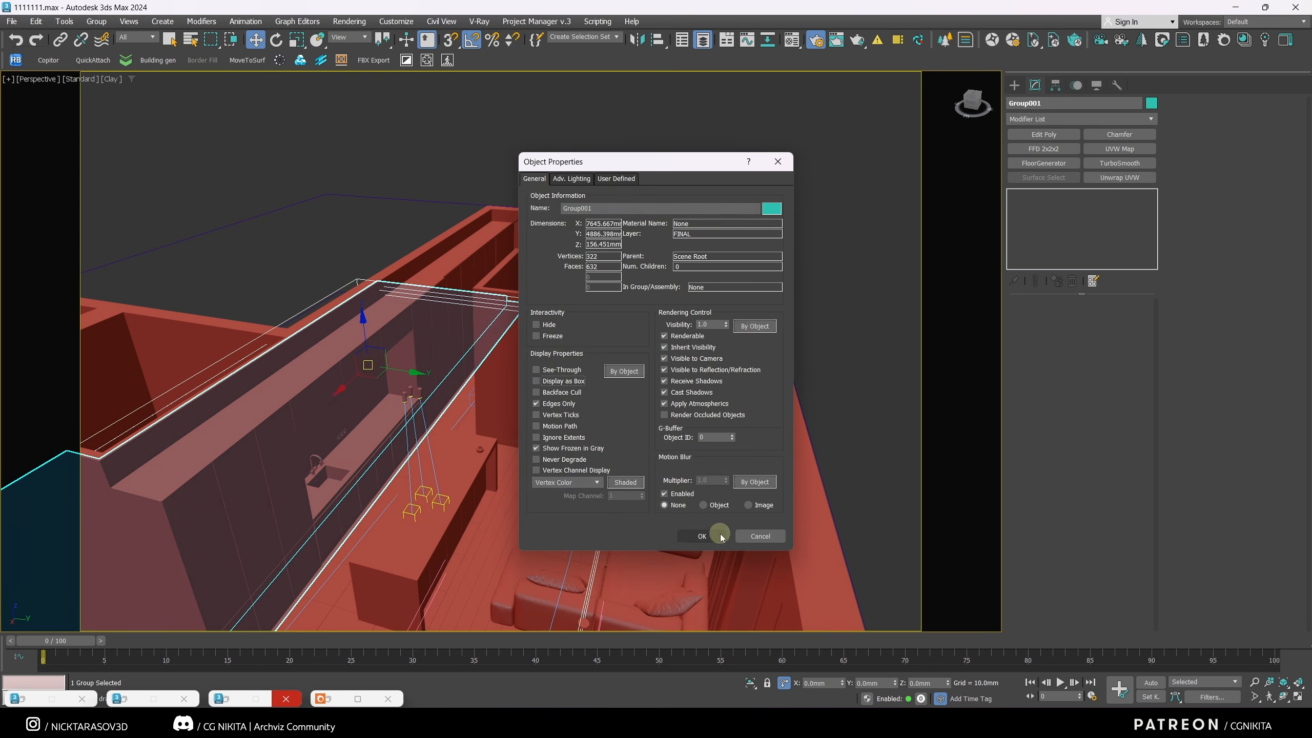
left_click(720, 536)
Step: Create a CoronaLight about 1791 mm in size in the empty area outside the apartment and change its shape to Rectangle
scroll(656, 395, "down", 3)
middle_click_drag(657, 395, 718, 349, "alt")
left_click(1015, 86)
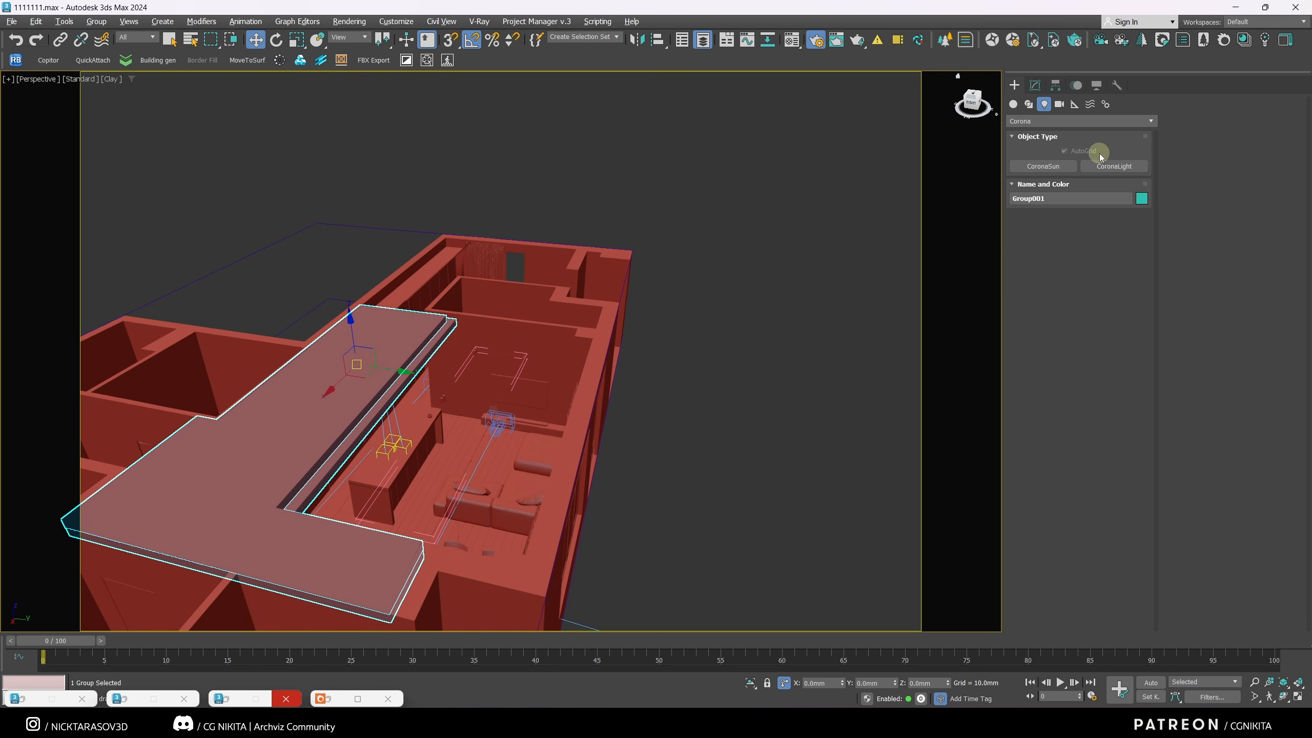
left_click(1114, 165)
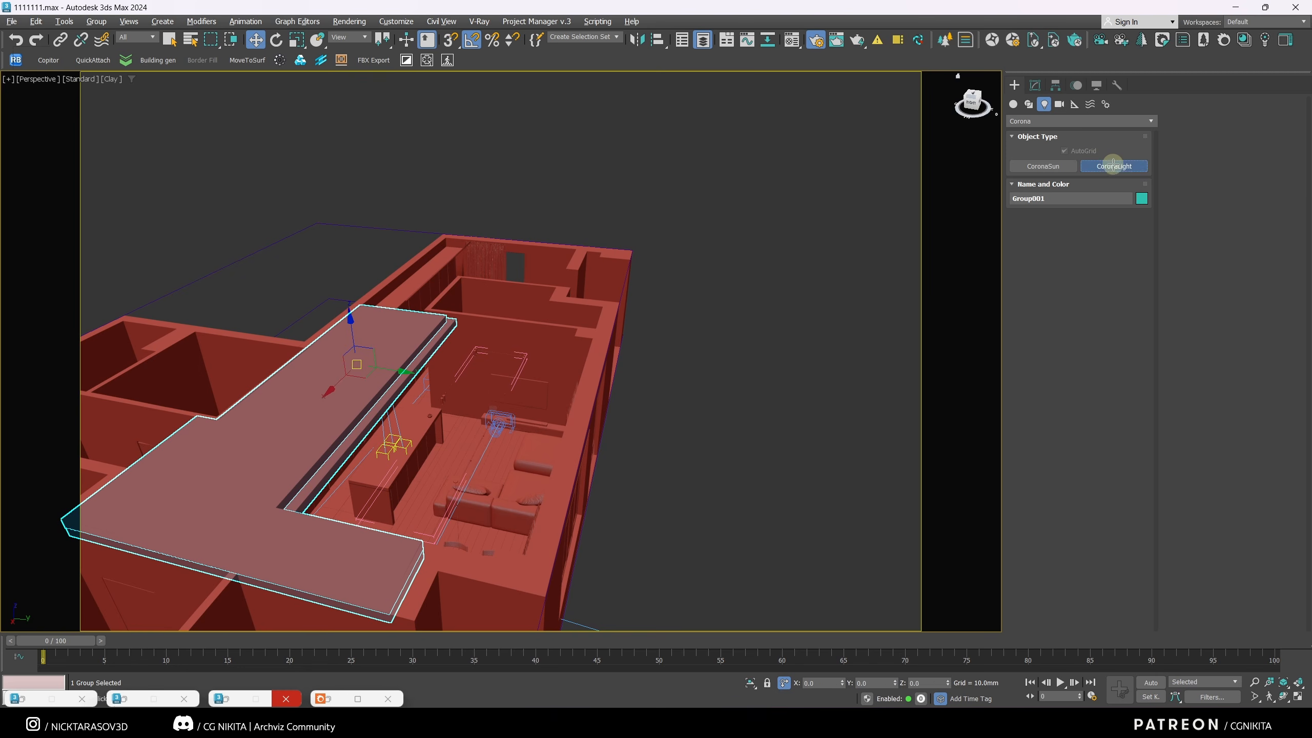
left_click_drag(756, 422, 755, 458)
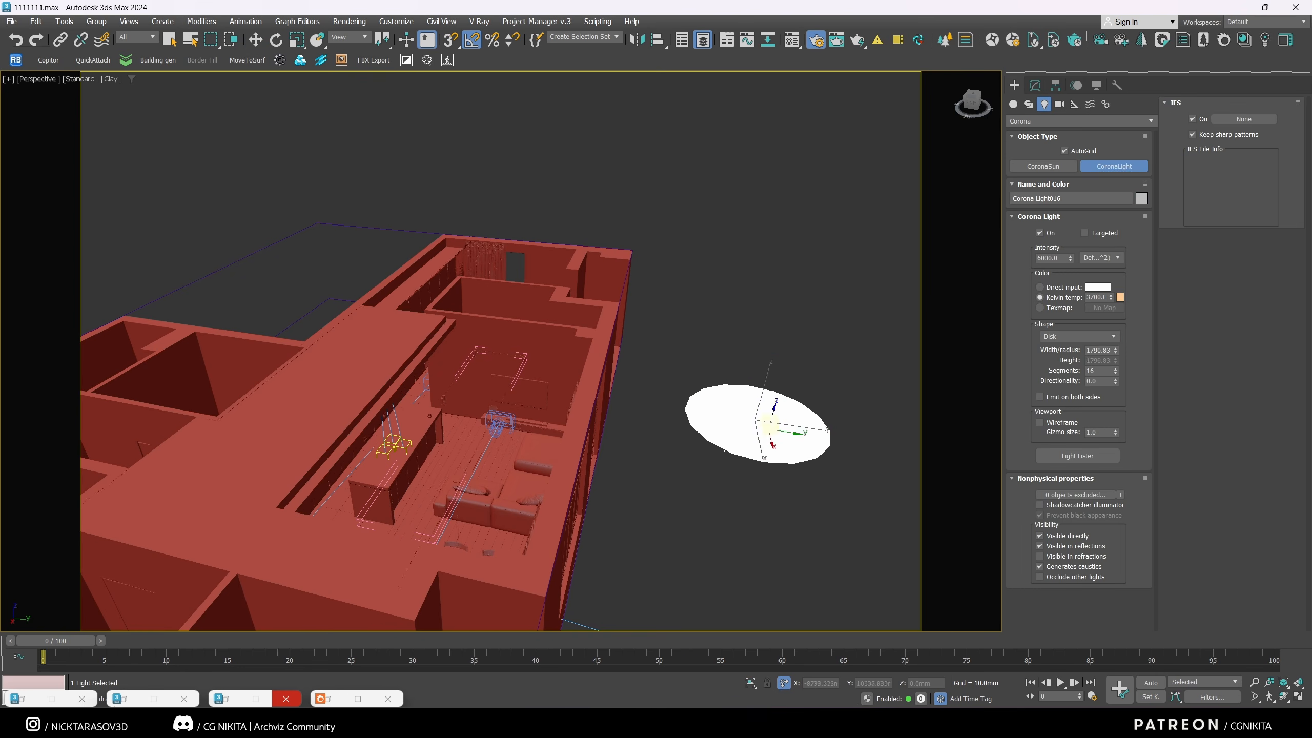
key("w")
left_click(1035, 85)
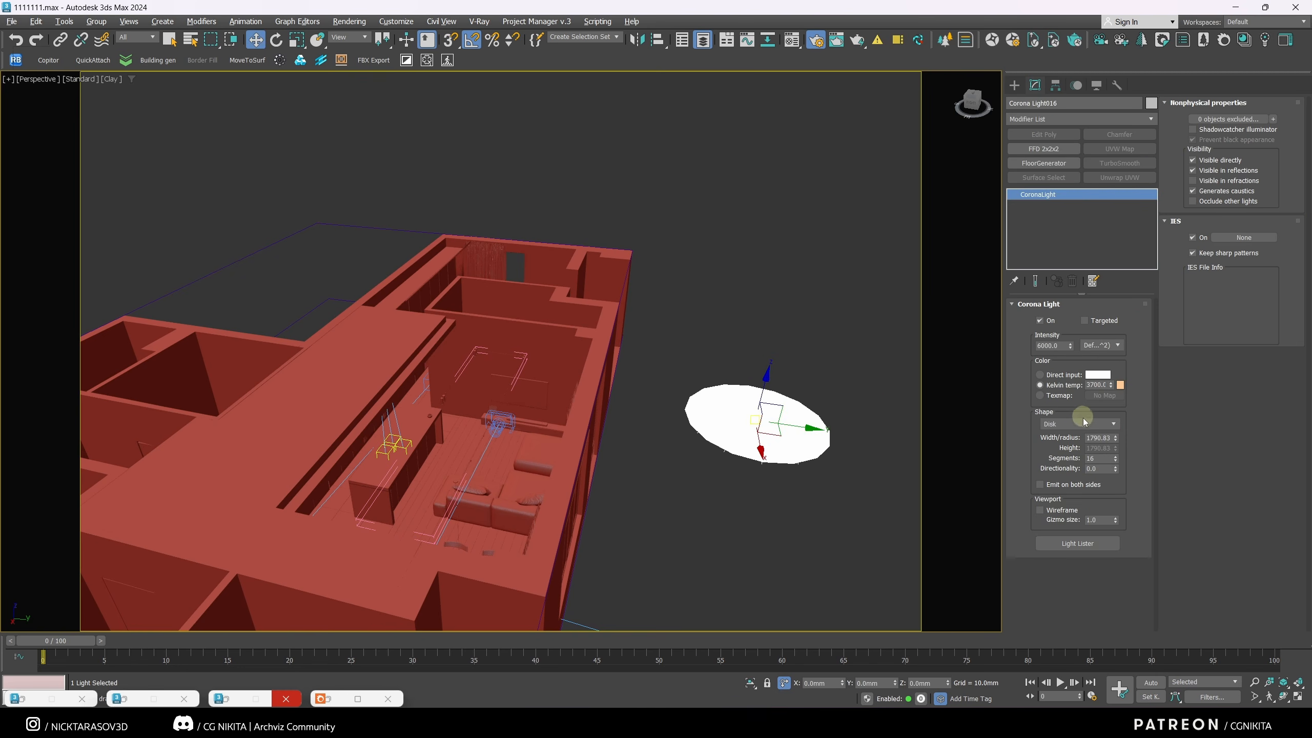
left_click(1085, 423)
left_click(1064, 443)
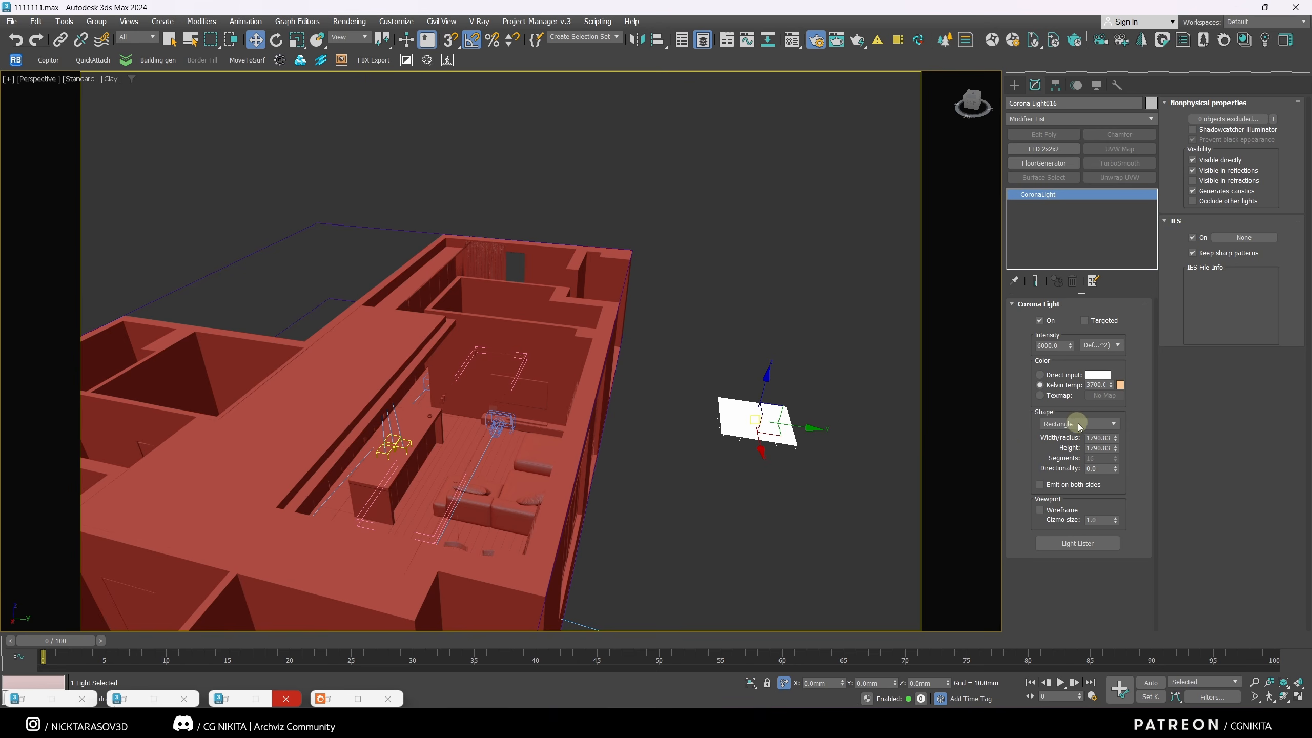
Step: Move the rectangular CoronaLight over the kitchen area of the apartment plan, working in the top view
key("t")
key("z")
scroll(644, 474, "down", 5)
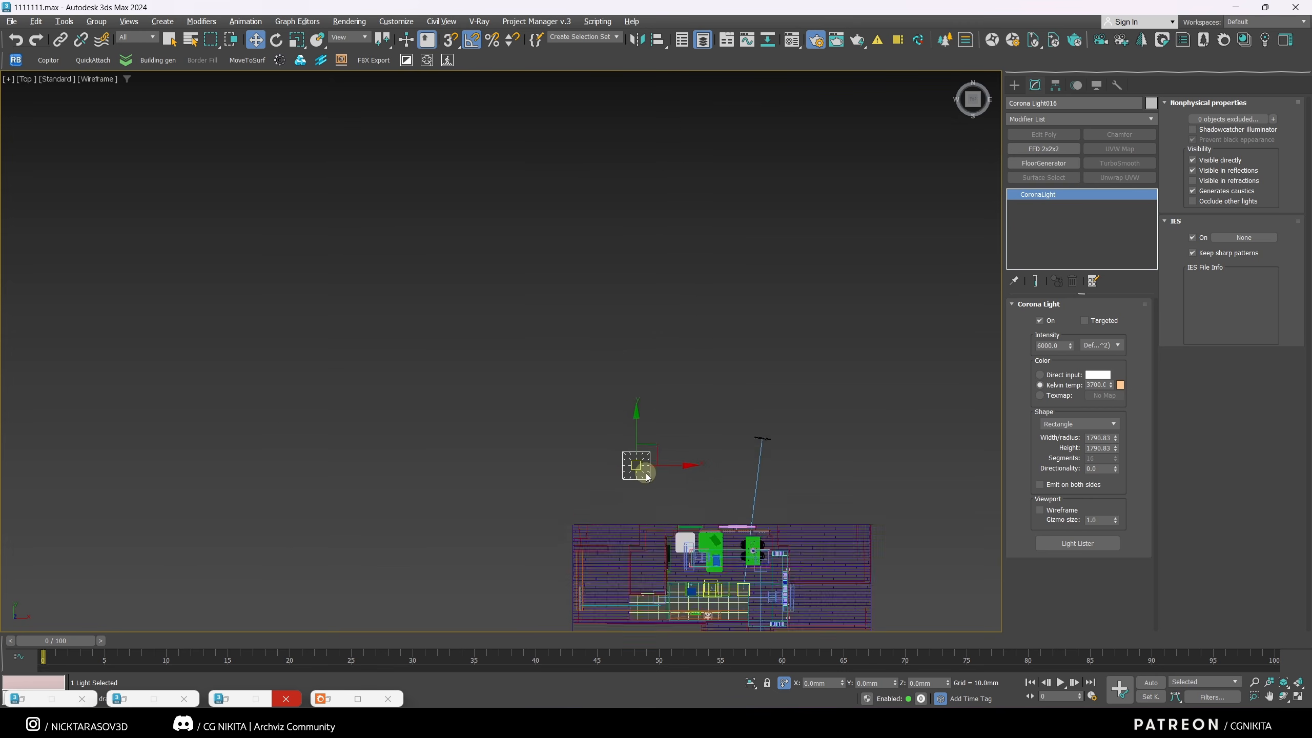
scroll(586, 371, "up", 2)
key("F3")
left_click_drag(586, 360, 650, 476)
scroll(650, 476, "up", 3)
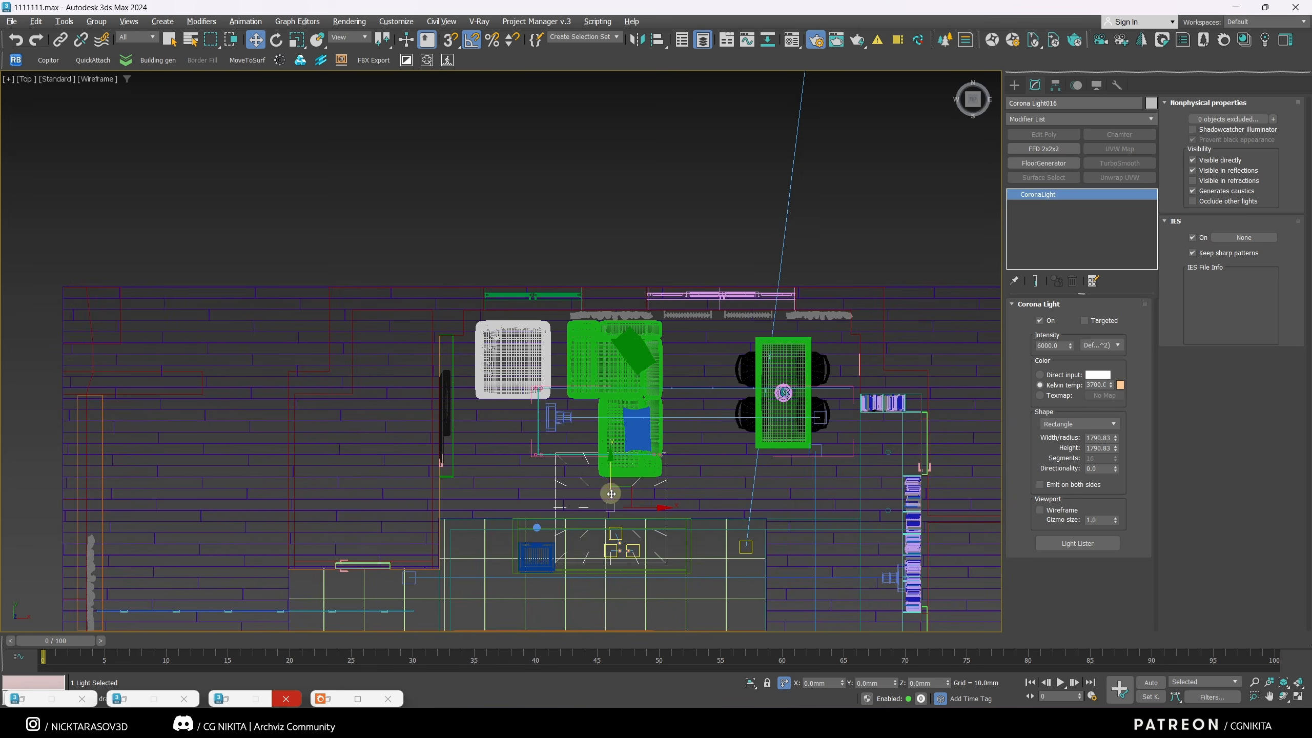
middle_click_drag(614, 493, 578, 389)
left_click_drag(592, 392, 641, 404)
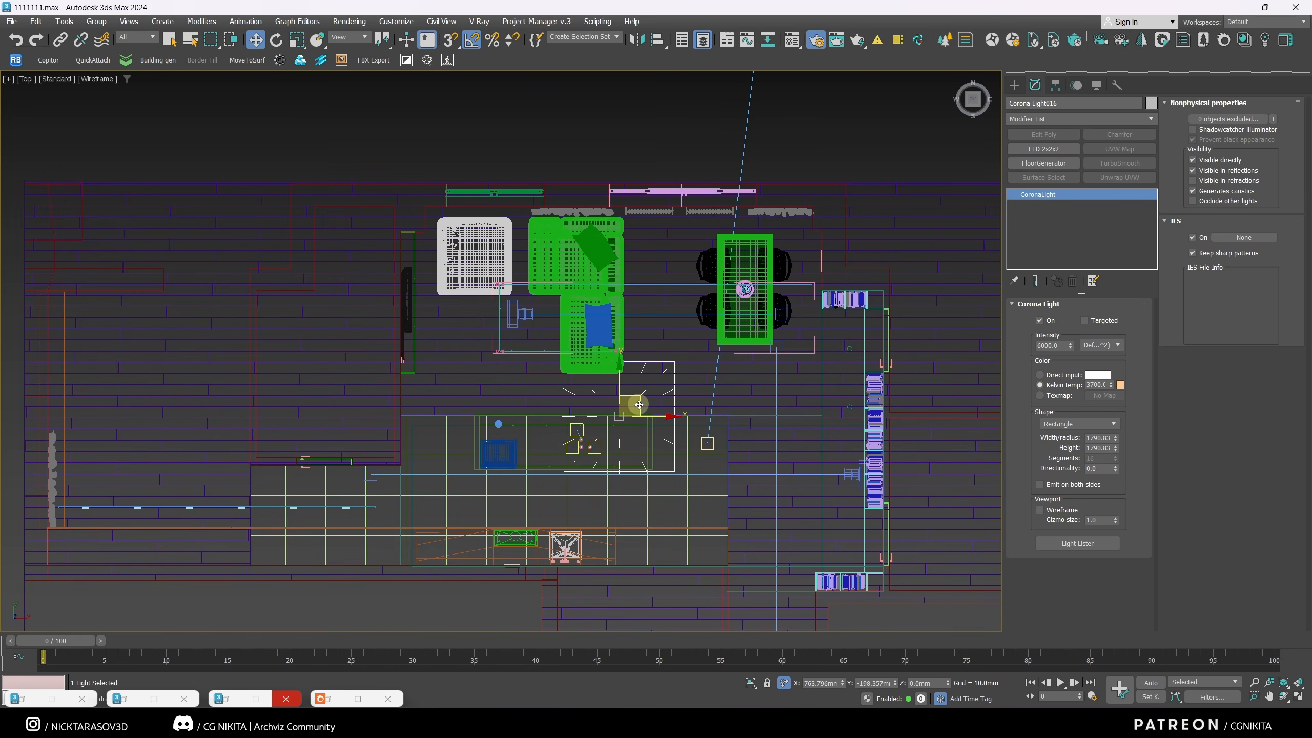
Step: Narrow the rectangular light into a strip by setting its height to 50 mm
scroll(636, 406, "up", 2)
left_click_drag(1115, 448, 1115, 466)
scroll(627, 426, "up", 1)
double_click(1098, 448)
type("20")
key("Return")
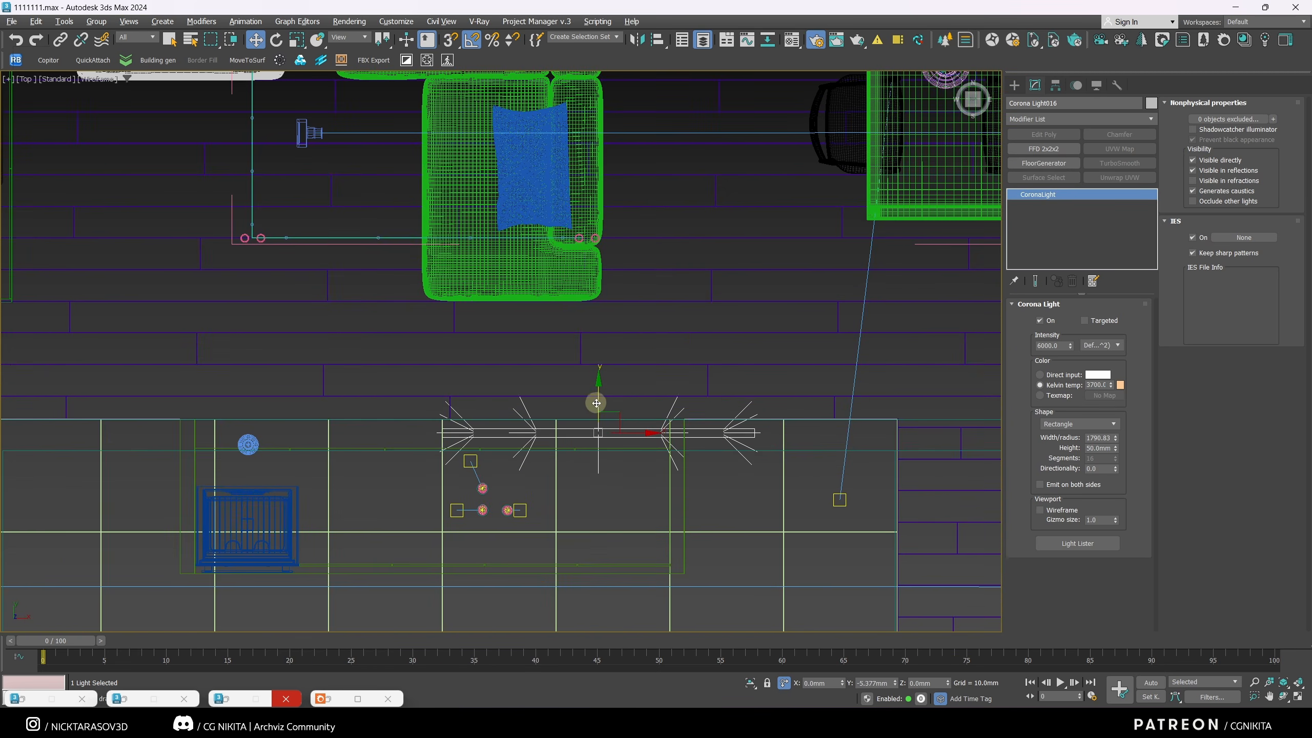
Step: Rotate the strip light to shine sideways and isolate it together with the lowered kitchen ceiling group
key("e")
left_click_drag(596, 402, 610, 447)
scroll(703, 463, "down", 4)
left_click(723, 456, "ctrl")
left_click(750, 682)
left_click(650, 447)
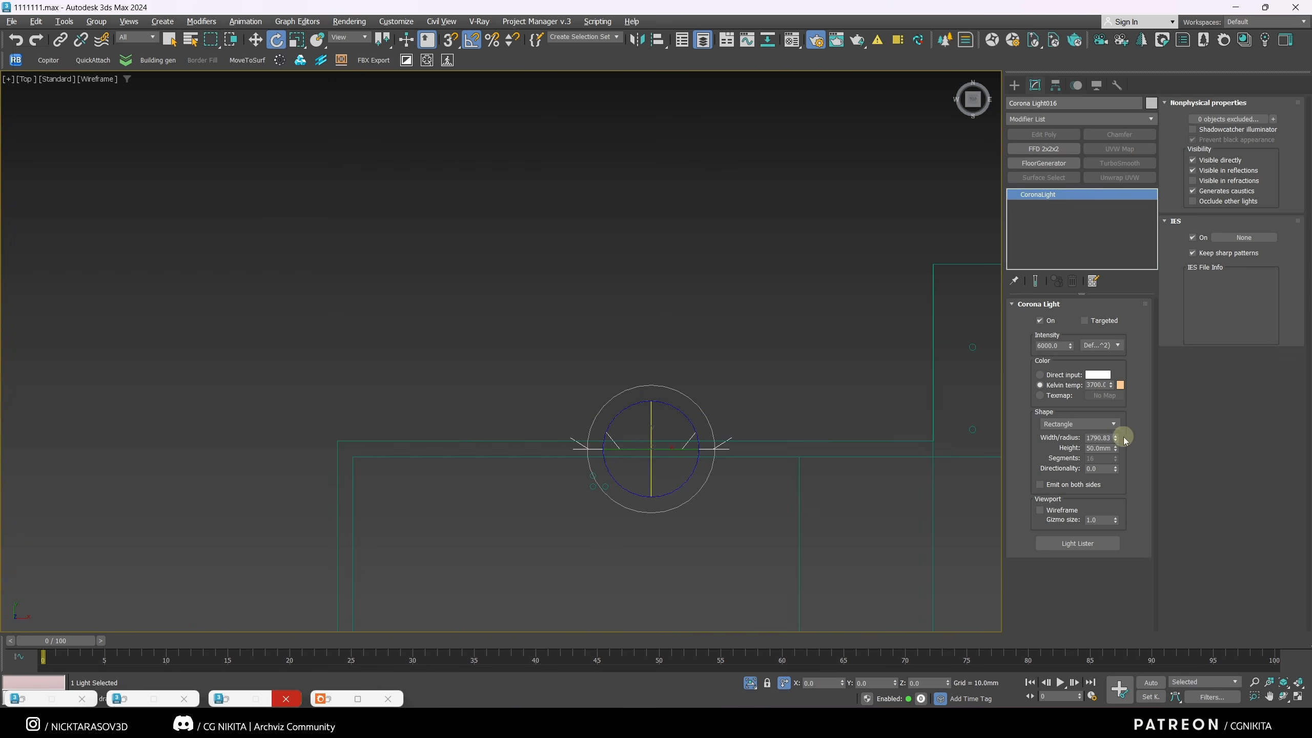
Step: Lengthen the strip light to about 6160 mm and place it along the edge of the lowered ceiling as cove lighting
left_click_drag(1116, 437, 1115, 413)
key("w")
left_click_drag(695, 448, 682, 448)
key("l")
scroll(578, 367, "up", 4)
scroll(584, 357, "up", 2)
middle_click_drag(615, 354, 642, 369)
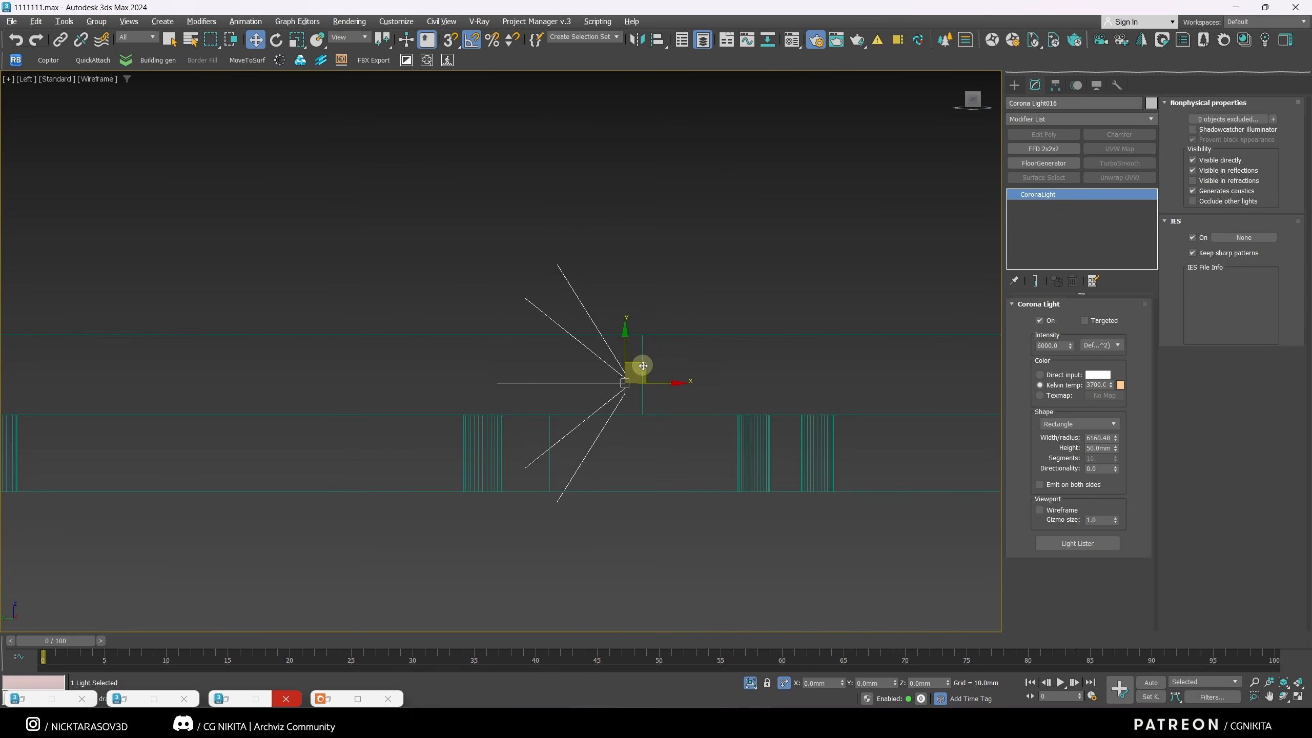
Step: Switch the viewport to Corona_Camera001 and start interactive rendering to preview the cove light
key("p")
key("c")
double_click(606, 269)
key("alt+q")
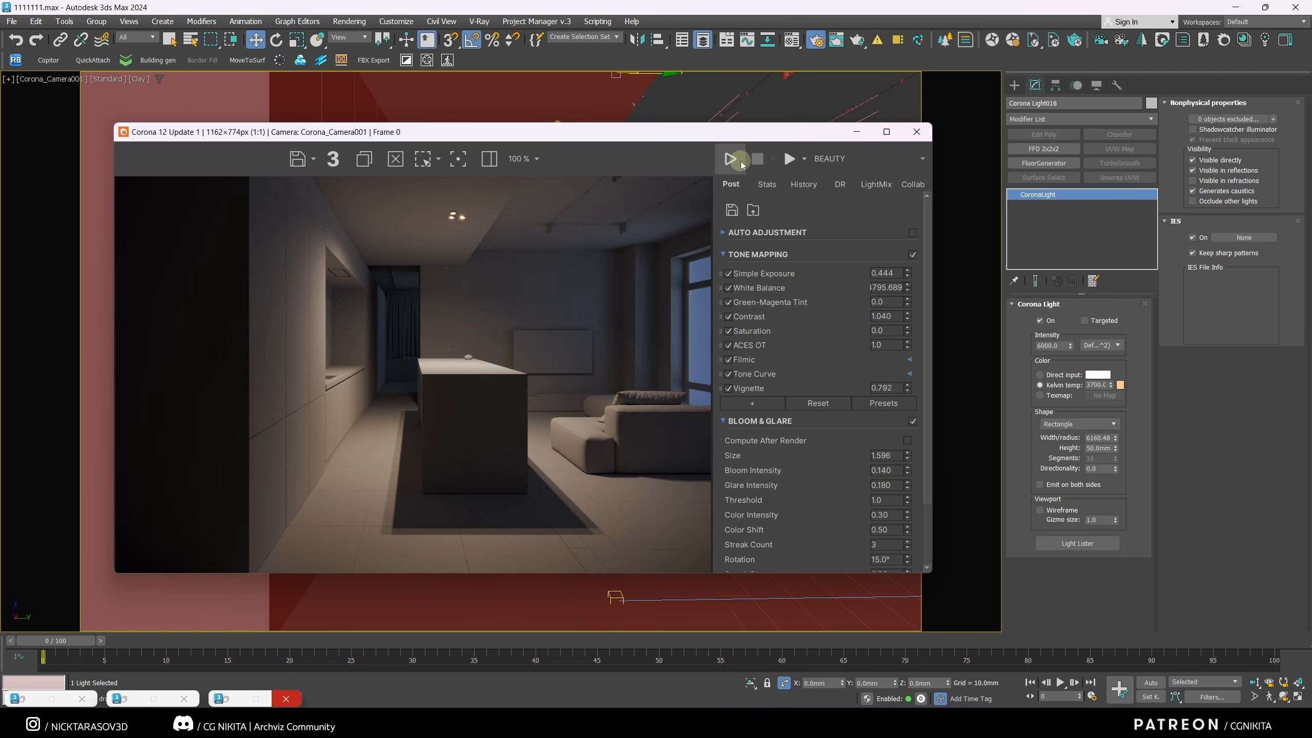
left_click(730, 159)
Step: Try a cove light intensity of 3, set it to 9, and reduce the Bloom & Glare Size
left_click(1040, 346)
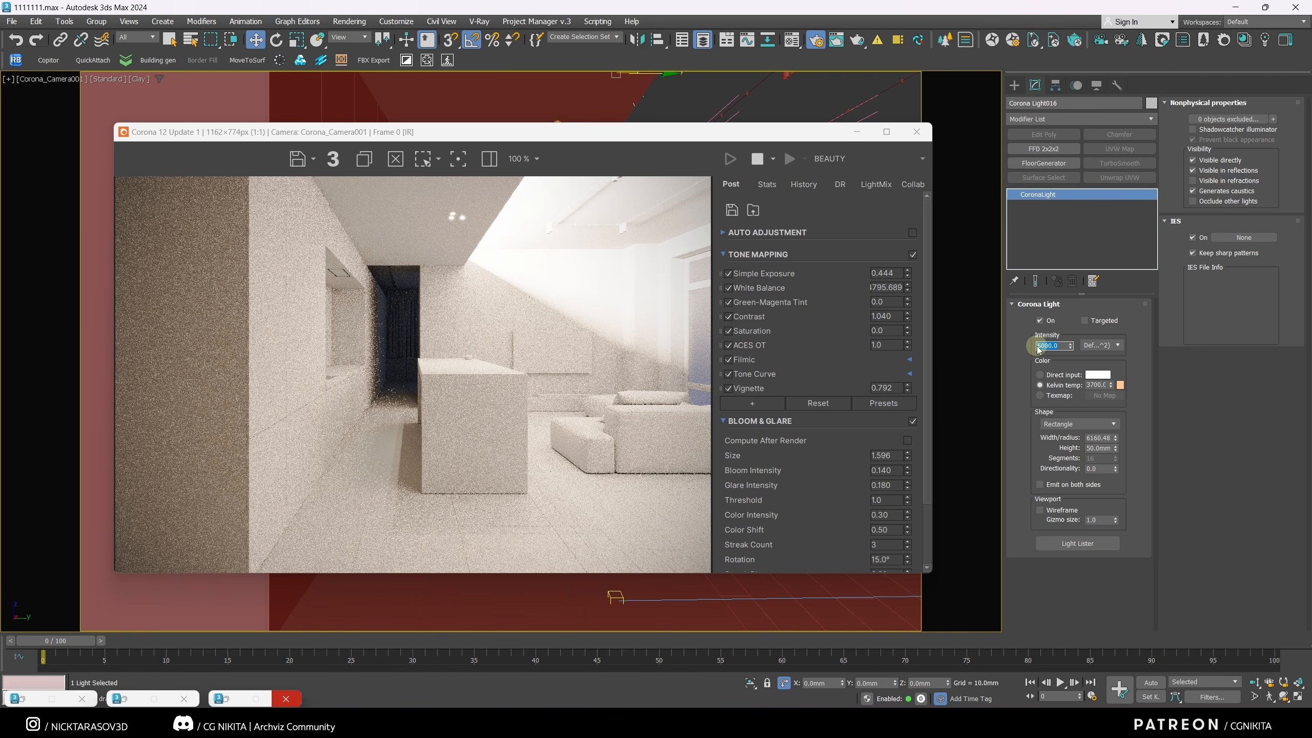
type("3")
key("Return")
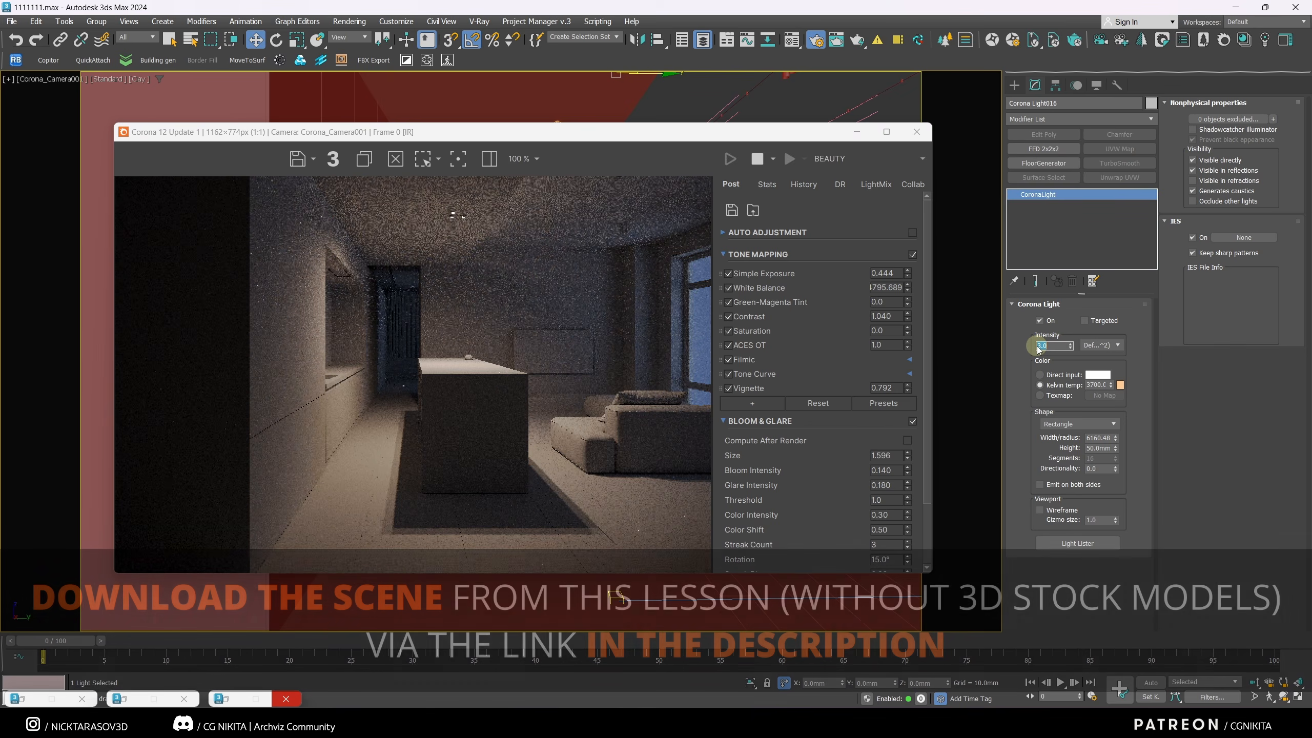
type("9")
key("Return")
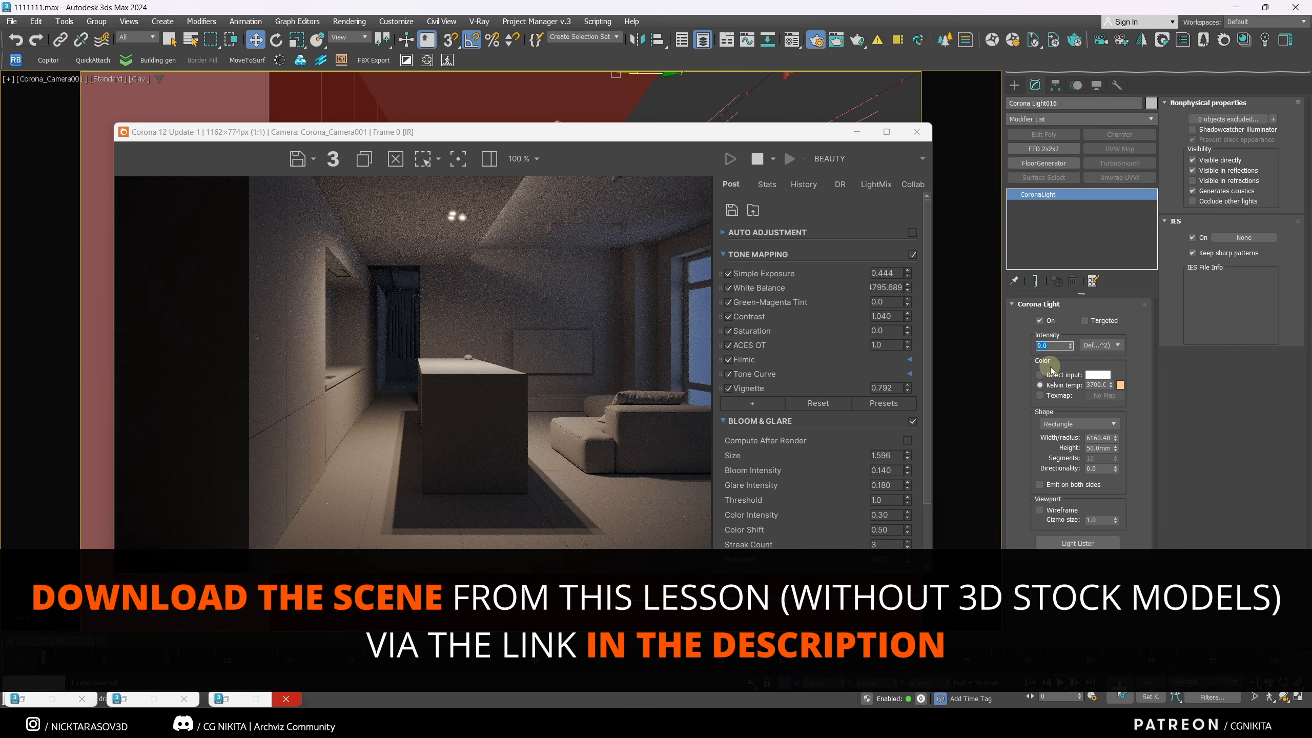
left_click_drag(908, 455, 908, 481)
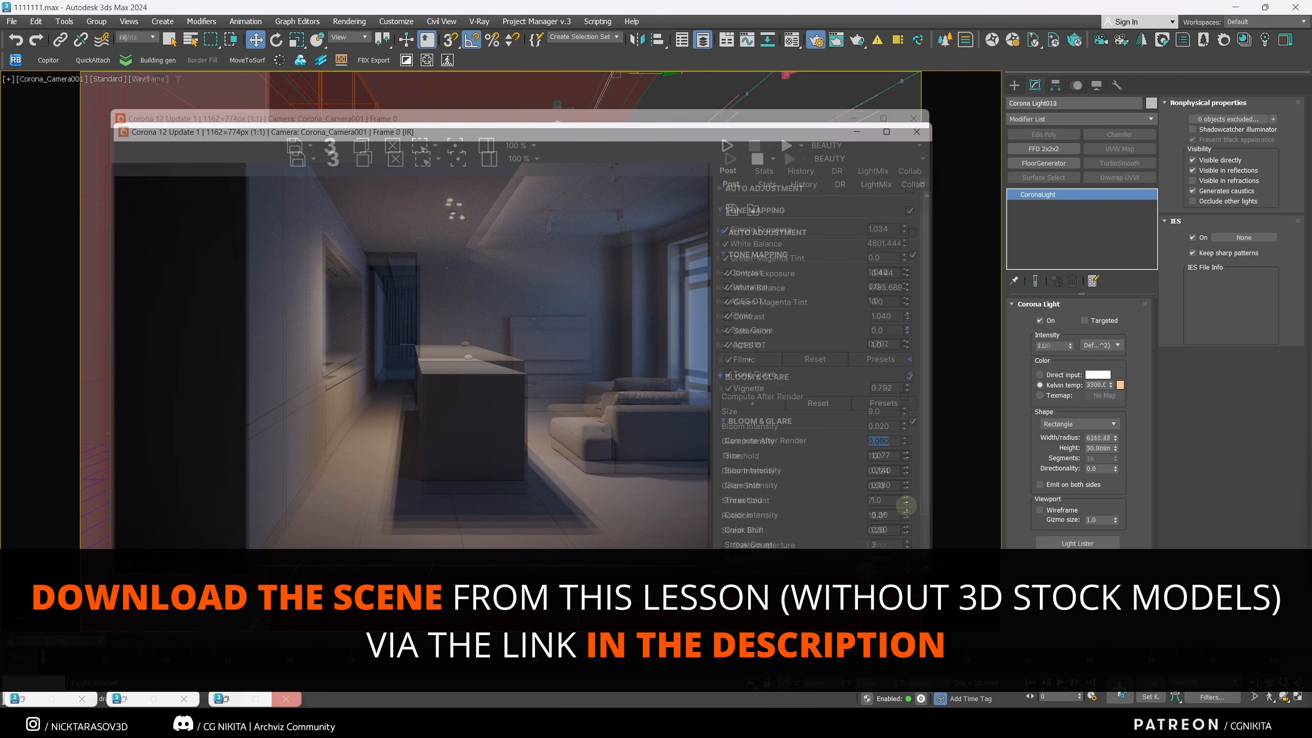